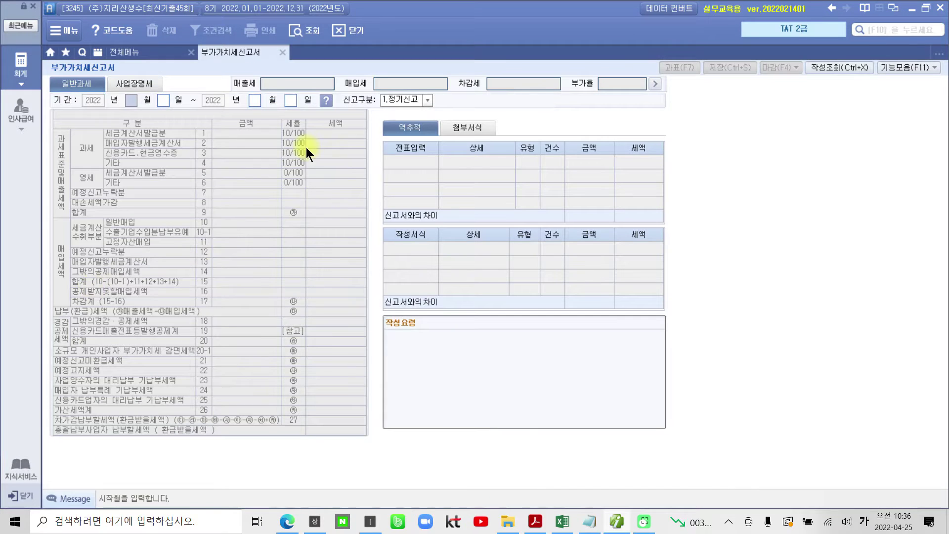
# Enter the 01/01–03/31 period and load the saved 1.정기신고 VAT return data.
pyautogui.write('0101')
pyautogui.write('03')
pyautogui.press('Return')
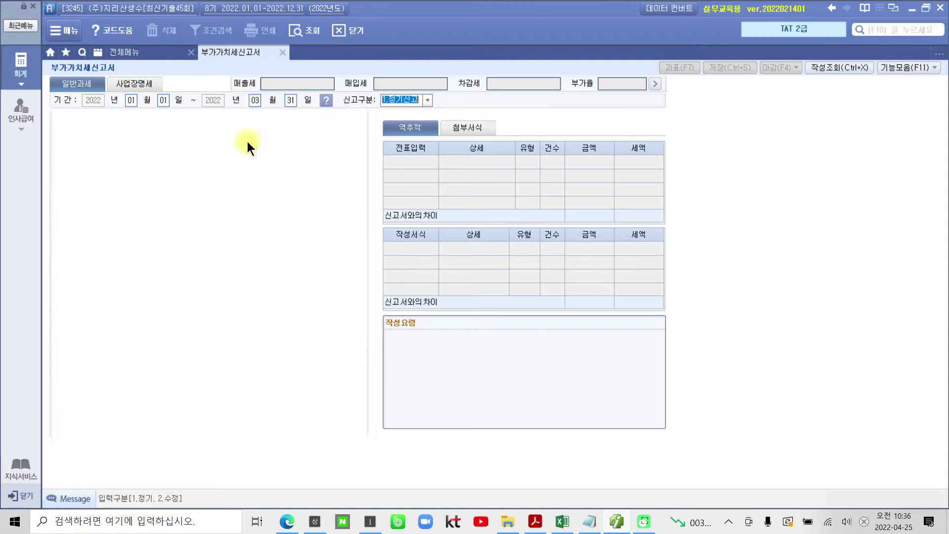
pyautogui.press('Return')
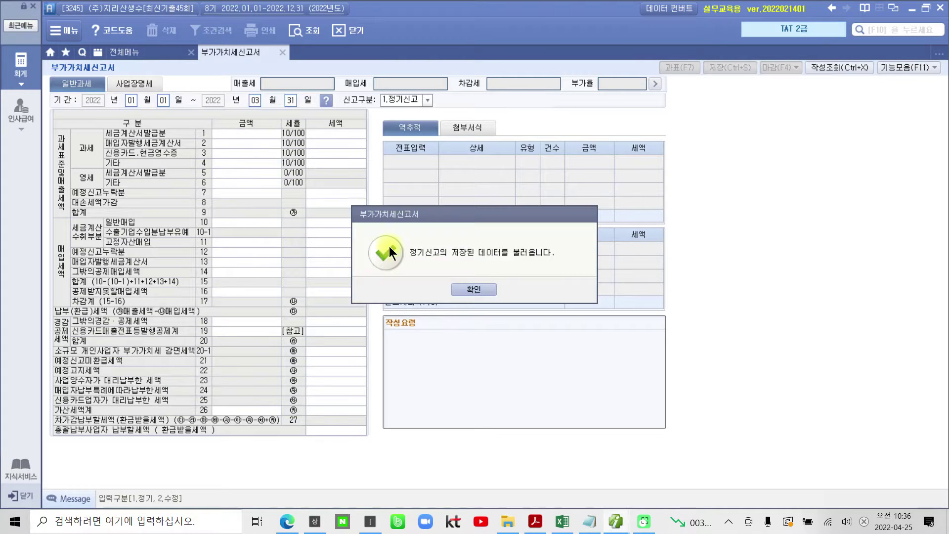
pyautogui.click(475, 289)
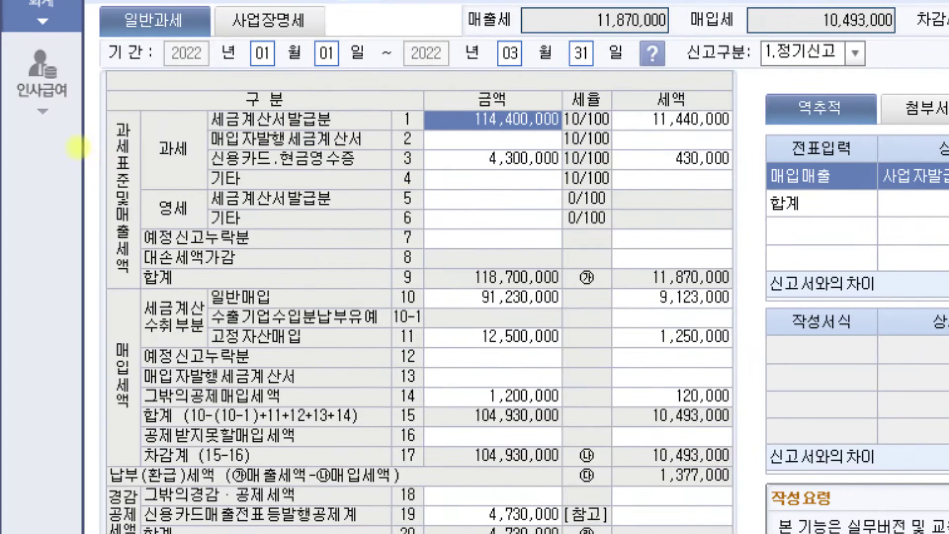
pyautogui.moveTo(106, 105); pyautogui.dragTo(741, 292)
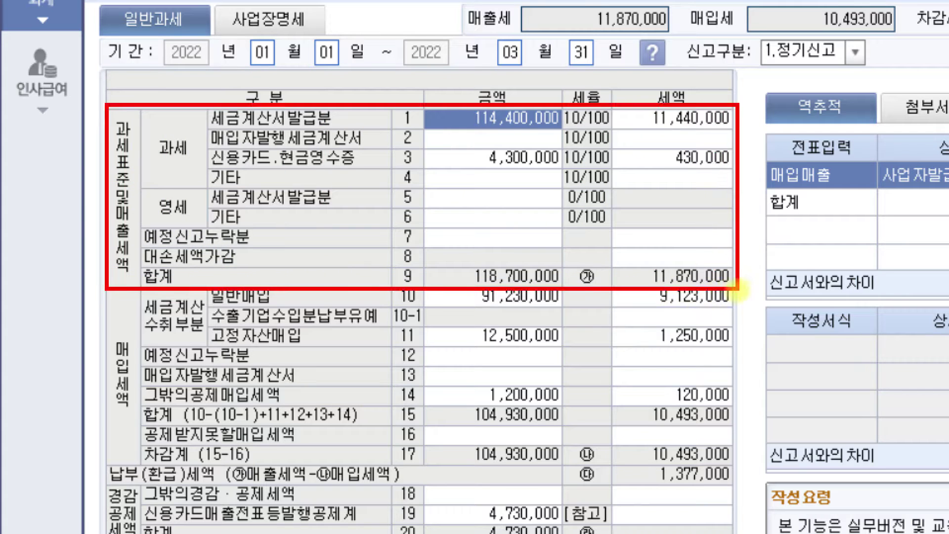
pyautogui.moveTo(153, 194); pyautogui.dragTo(197, 218)
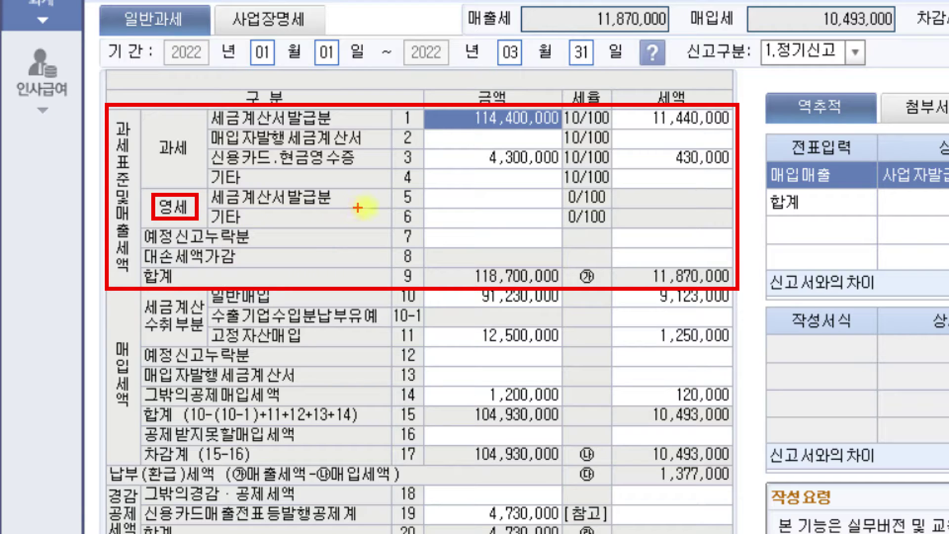
pyautogui.moveTo(426, 207); pyautogui.dragTo(552, 205)
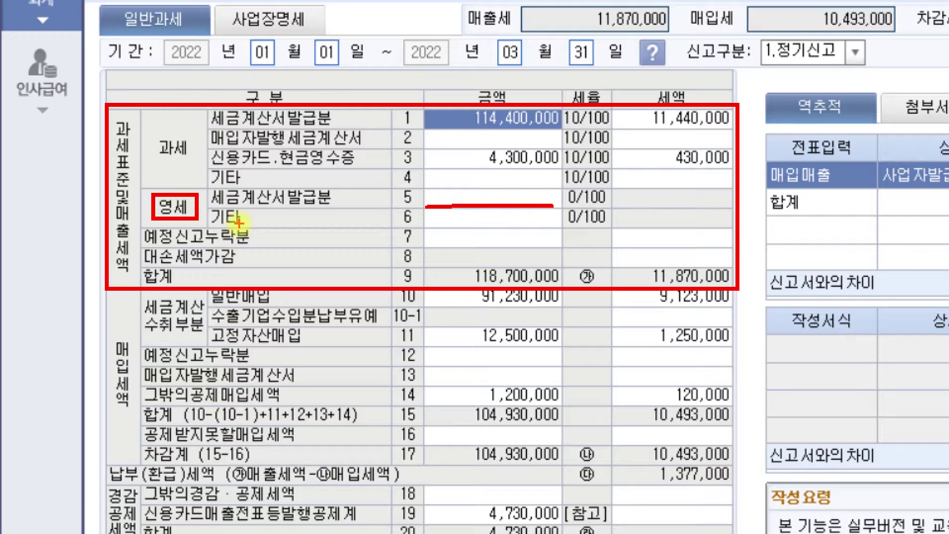
pyautogui.moveTo(429, 225); pyautogui.dragTo(554, 226)
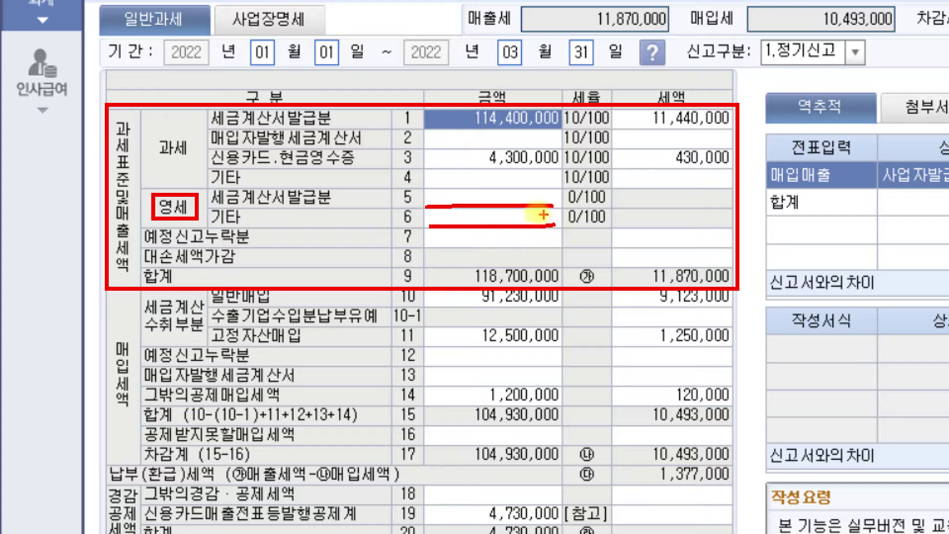
pyautogui.moveTo(434, 187)
pyautogui.mouseDown()
pyautogui.moveTo(428, 198)
pyautogui.moveTo(449, 204)
pyautogui.mouseUp()
pyautogui.moveTo(553, 190); pyautogui.dragTo(556, 204)
pyautogui.moveTo(433, 212); pyautogui.dragTo(429, 224)
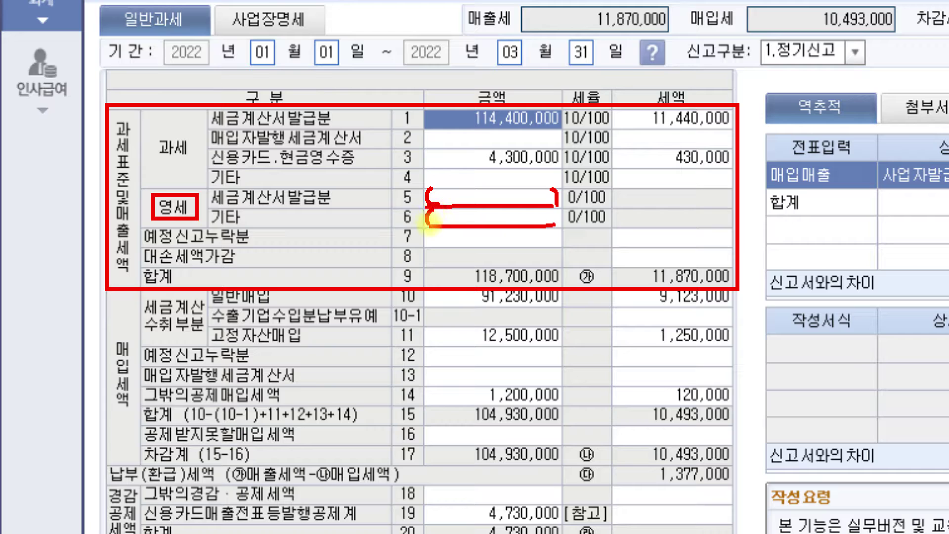
pyautogui.moveTo(551, 213); pyautogui.dragTo(559, 226)
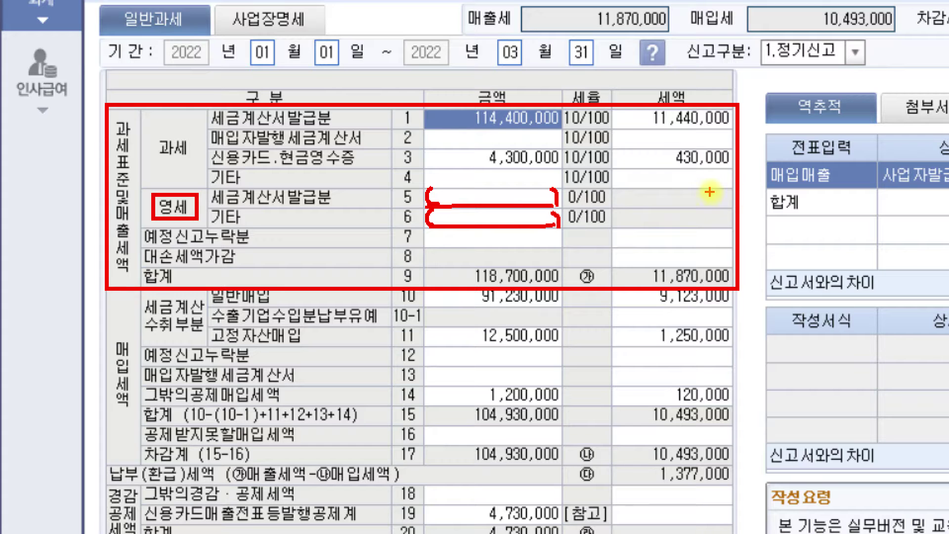
pyautogui.moveTo(715, 191)
pyautogui.mouseDown()
pyautogui.moveTo(652, 222)
pyautogui.moveTo(720, 219)
pyautogui.mouseUp()
pyautogui.moveTo(437, 190); pyautogui.dragTo(555, 189)
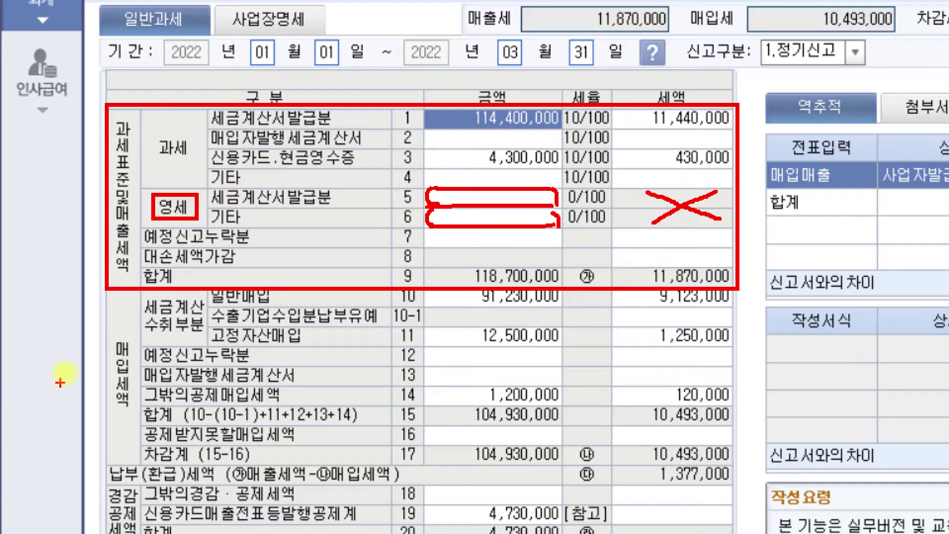
pyautogui.moveTo(105, 296)
pyautogui.mouseDown()
pyautogui.moveTo(104, 445)
pyautogui.moveTo(115, 462)
pyautogui.moveTo(131, 462)
pyautogui.mouseUp()
# Clear the screen-pen marks, return to the full menu, and switch to the exam PDF.
pyautogui.moveTo(141, 291); pyautogui.dragTo(133, 459)
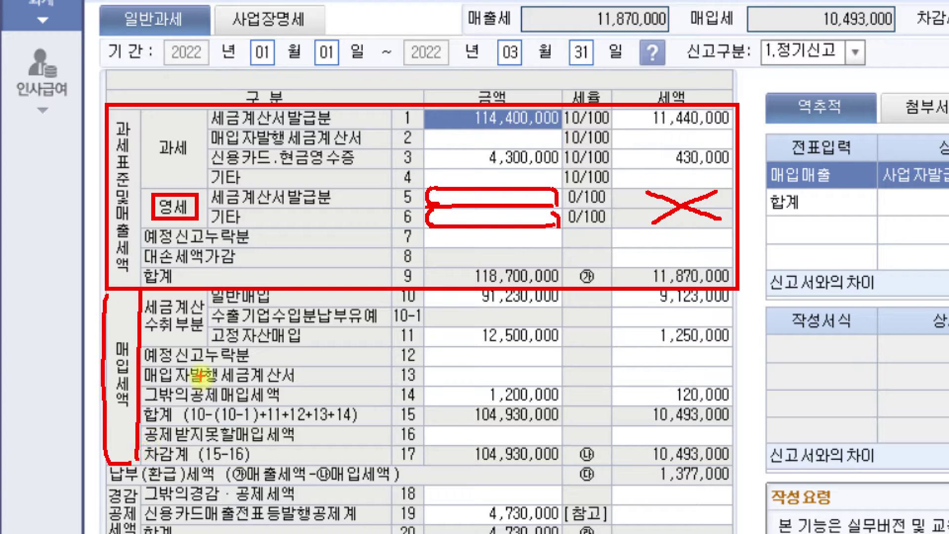
pyautogui.moveTo(173, 319)
pyautogui.mouseDown()
pyautogui.moveTo(163, 340)
pyautogui.moveTo(201, 306)
pyautogui.moveTo(145, 321)
pyautogui.mouseUp()
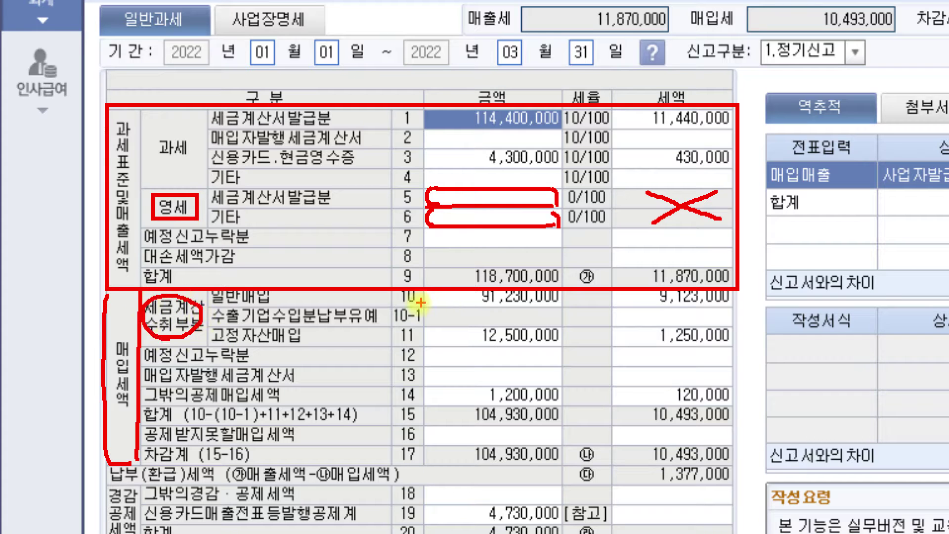
pyautogui.moveTo(444, 306); pyautogui.dragTo(511, 306)
pyautogui.moveTo(643, 306)
pyautogui.mouseDown()
pyautogui.moveTo(637, 297)
pyautogui.moveTo(653, 290)
pyautogui.moveTo(652, 308)
pyautogui.moveTo(727, 295)
pyautogui.moveTo(657, 288)
pyautogui.moveTo(639, 297)
pyautogui.mouseUp()
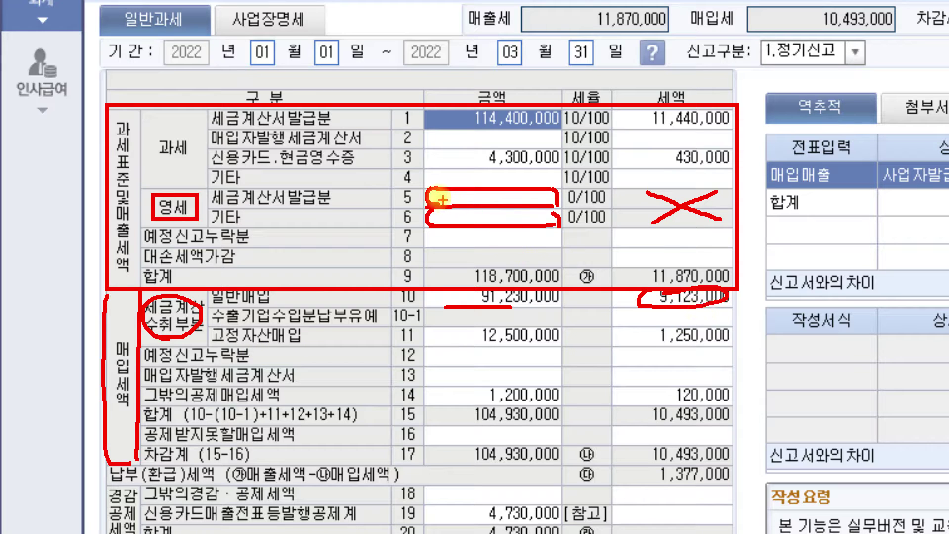
pyautogui.moveTo(428, 218)
pyautogui.mouseDown()
pyautogui.moveTo(519, 225)
pyautogui.moveTo(559, 195)
pyautogui.moveTo(450, 186)
pyautogui.moveTo(446, 217)
pyautogui.mouseUp()
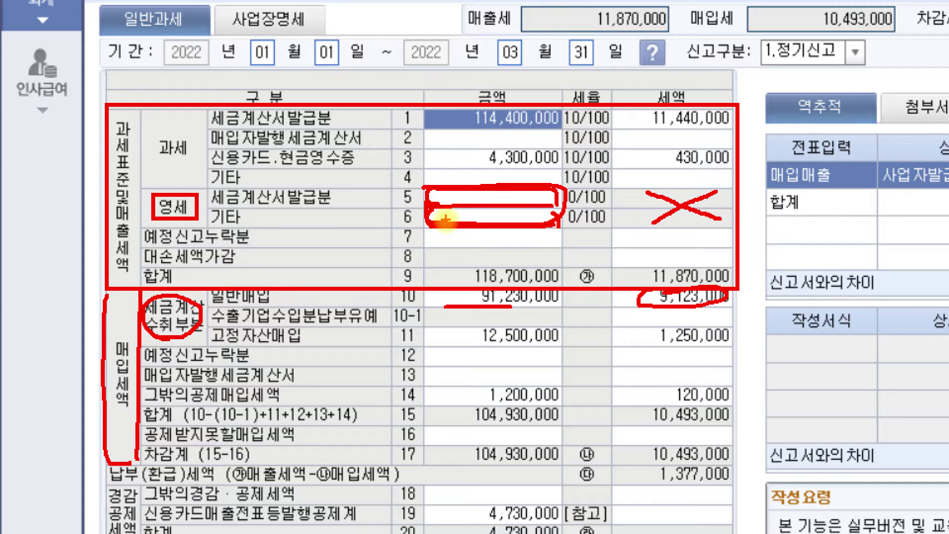
pyautogui.press('Escape')
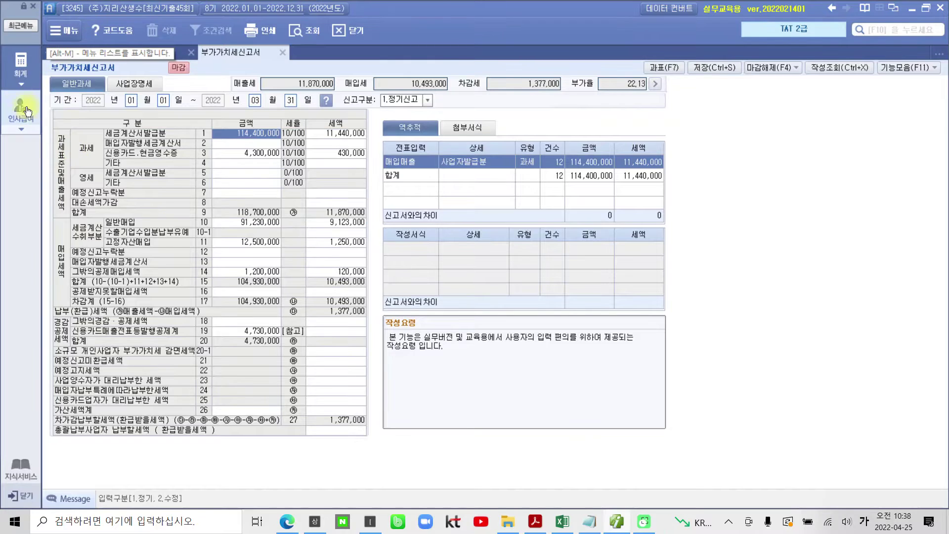
pyautogui.click(21, 67)
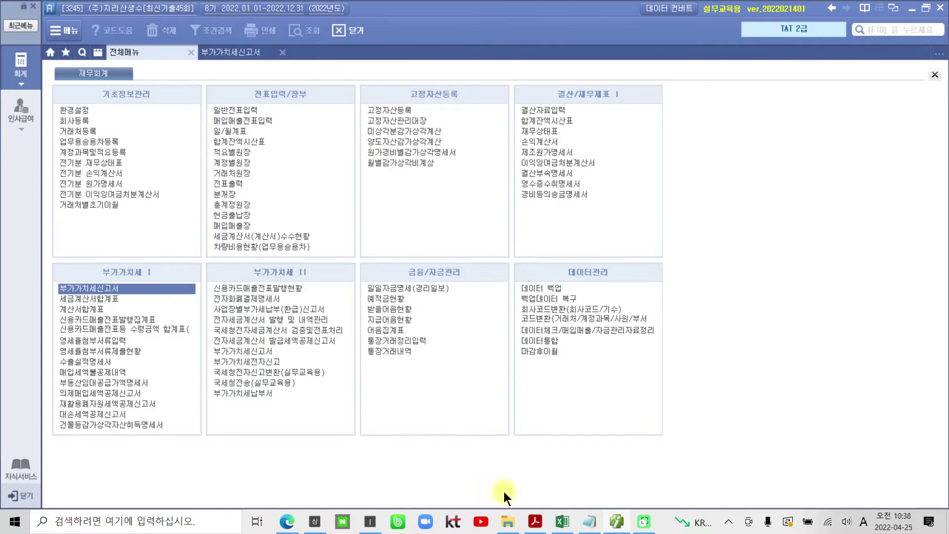
pyautogui.click(535, 521)
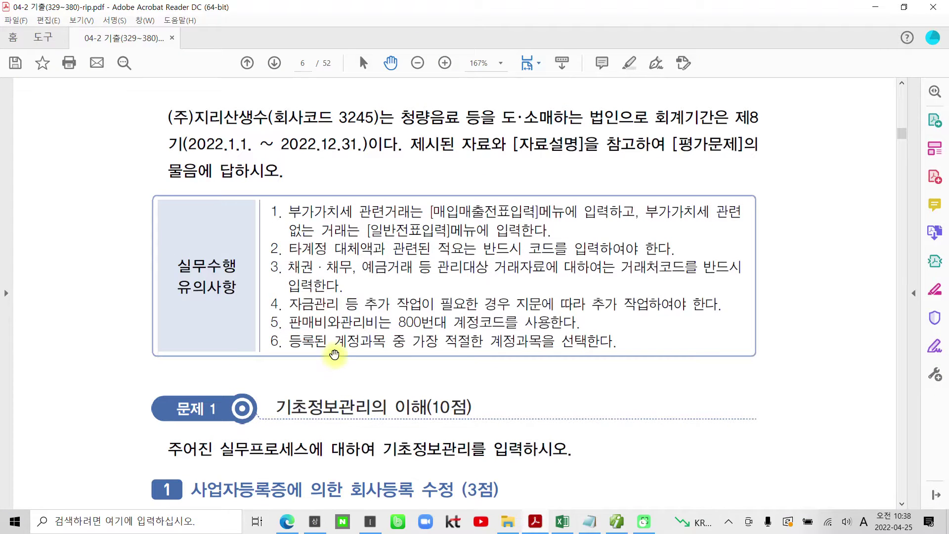
# Highlight the company name (주)지리산생수 in yellow on the exam PDF.
pyautogui.scroll(-1, 335, 352)
pyautogui.scroll(2, 240, 144)
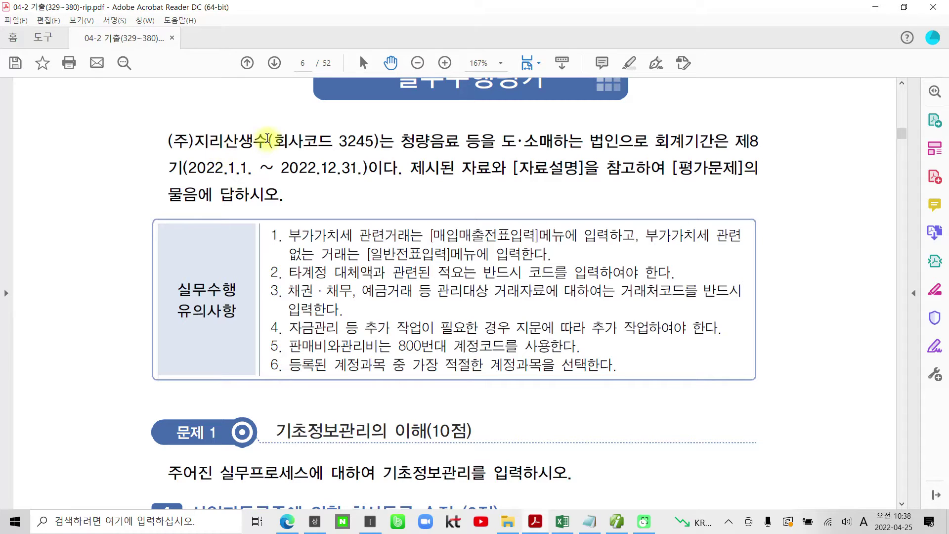
pyautogui.moveTo(268, 138); pyautogui.dragTo(168, 142)
pyautogui.rightClick(230, 144)
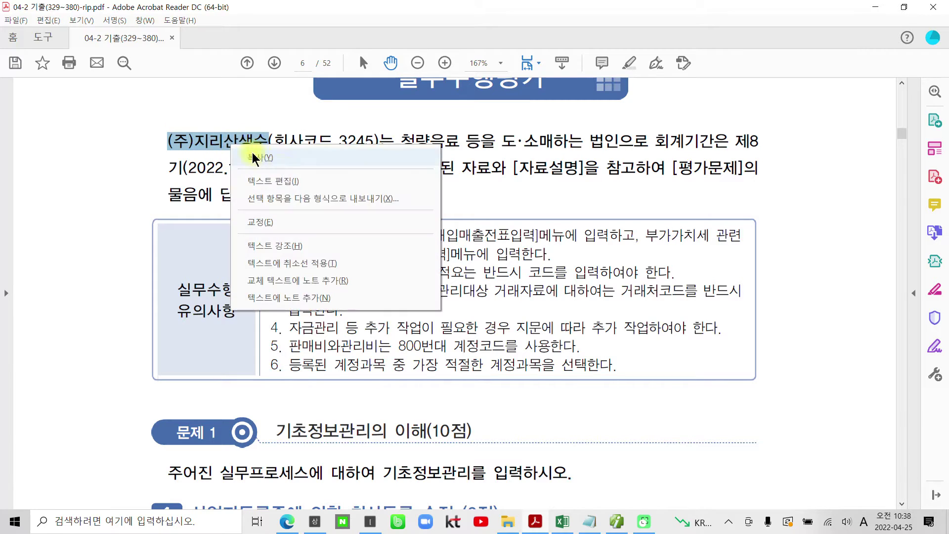
pyautogui.click(300, 245)
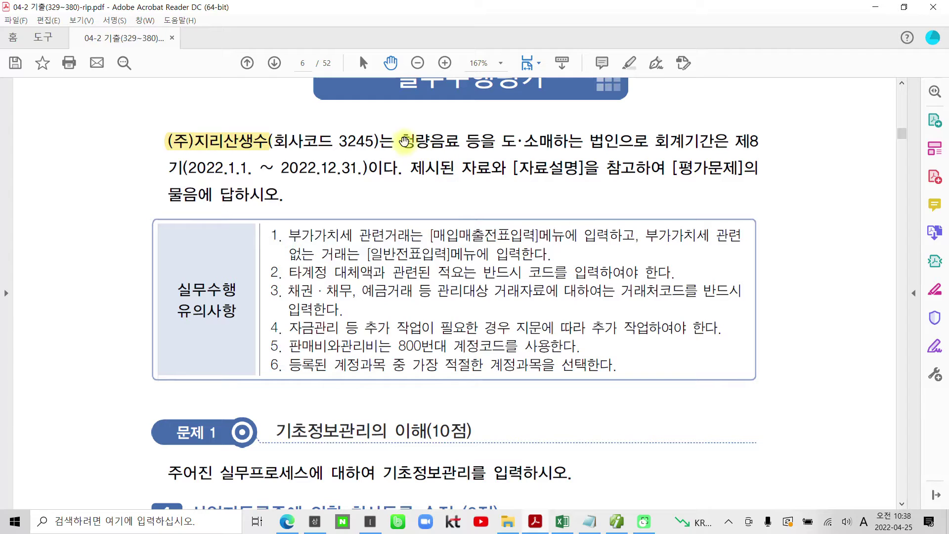
# Highlight the company's business-description phrase in yellow and mark the certificate.
pyautogui.moveTo(407, 142); pyautogui.dragTo(681, 142)
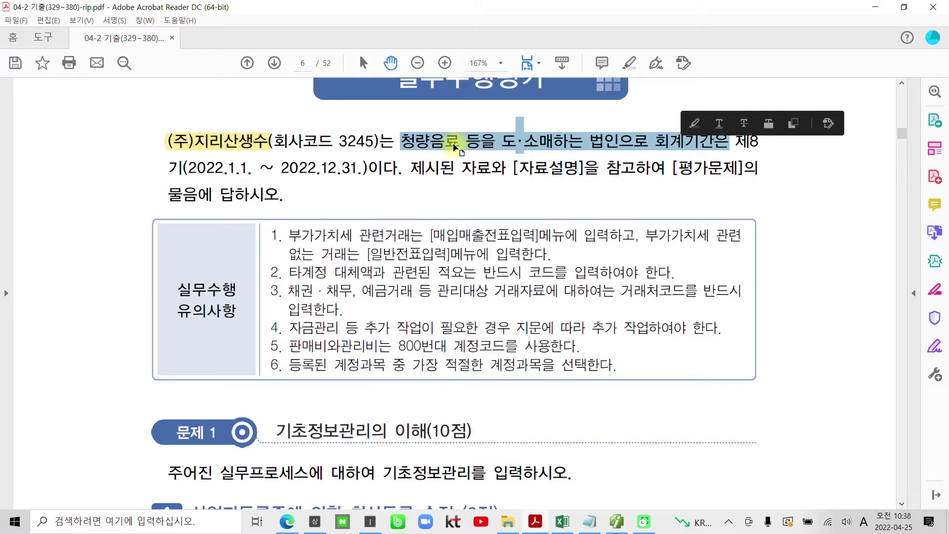
pyautogui.rightClick(579, 144)
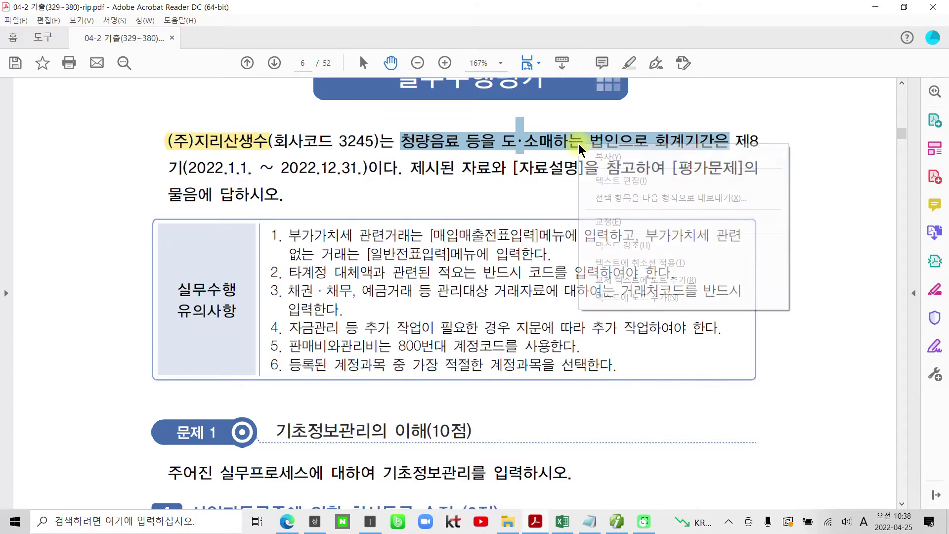
pyautogui.click(613, 245)
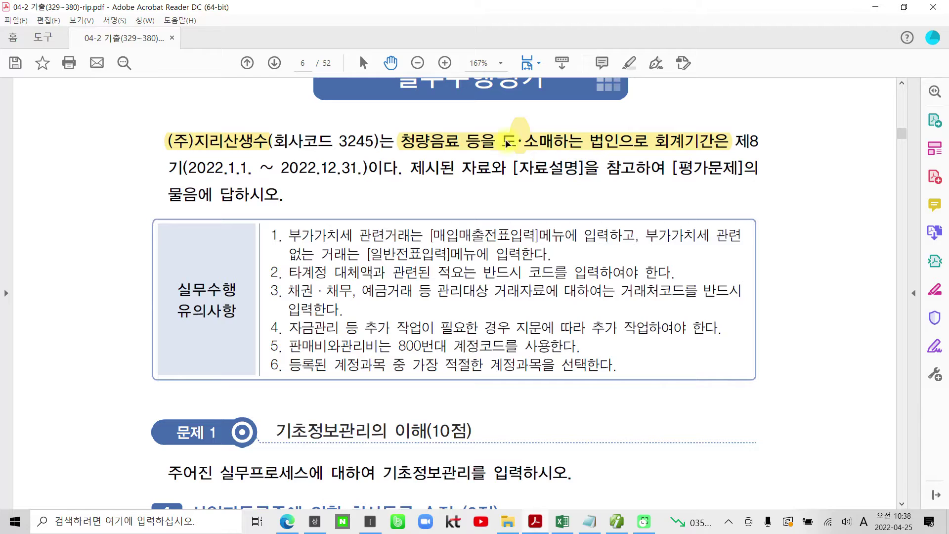
pyautogui.scroll(-2, 395, 361)
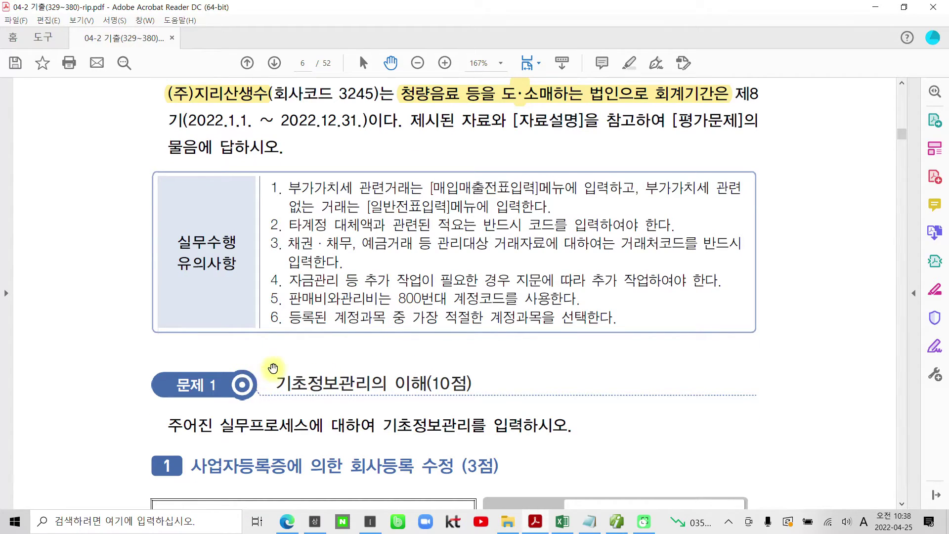
pyautogui.moveTo(318, 349)
pyautogui.mouseDown()
pyautogui.moveTo(232, 197)
pyautogui.moveTo(642, 340)
pyautogui.moveTo(370, 369)
pyautogui.mouseUp()
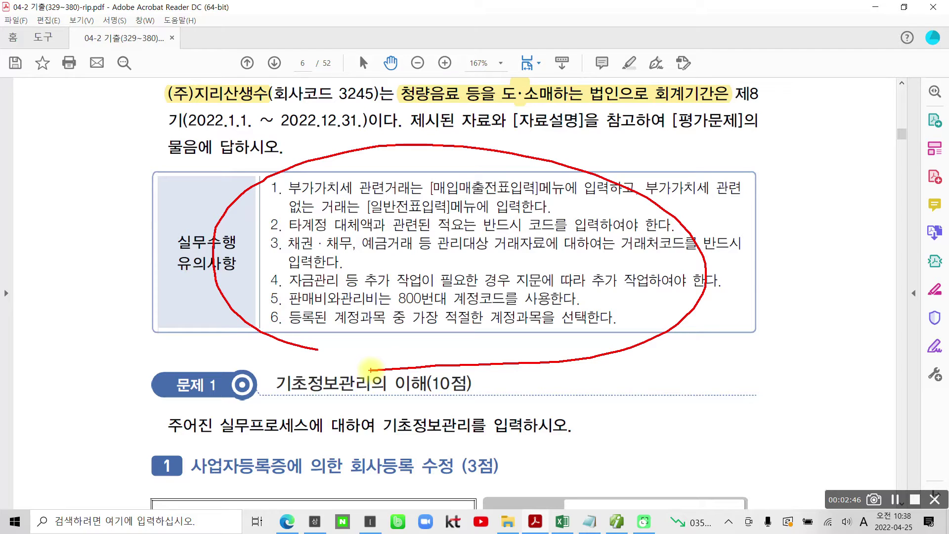
pyautogui.press('Escape')
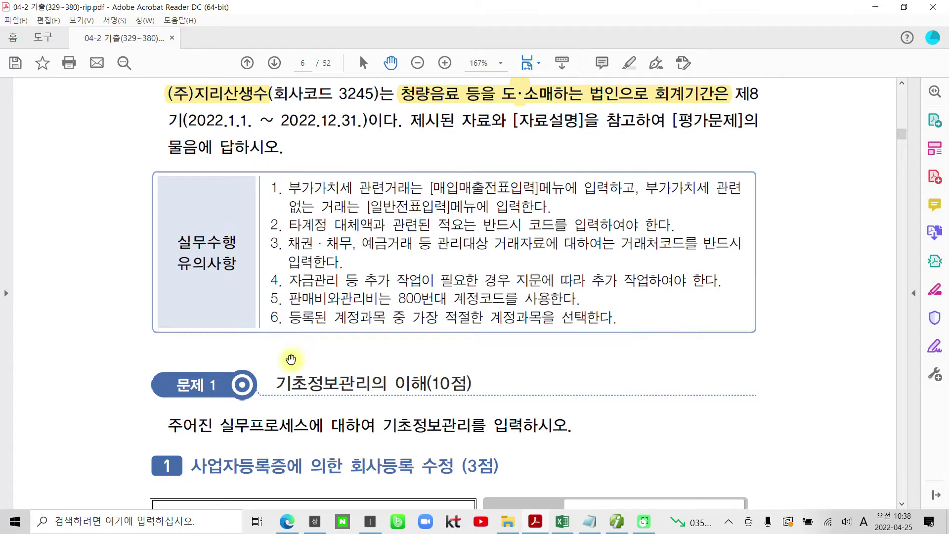
# Highlight the (10점) score in the Problem 1 heading.
pyautogui.scroll(-5, 218, 433)
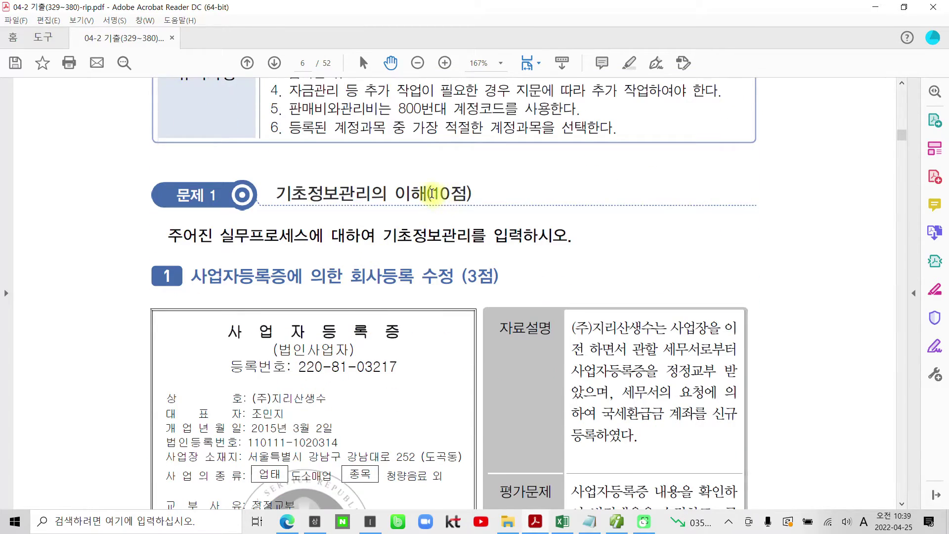
pyautogui.moveTo(429, 194); pyautogui.dragTo(461, 194)
pyautogui.rightClick(449, 198)
pyautogui.click(469, 272)
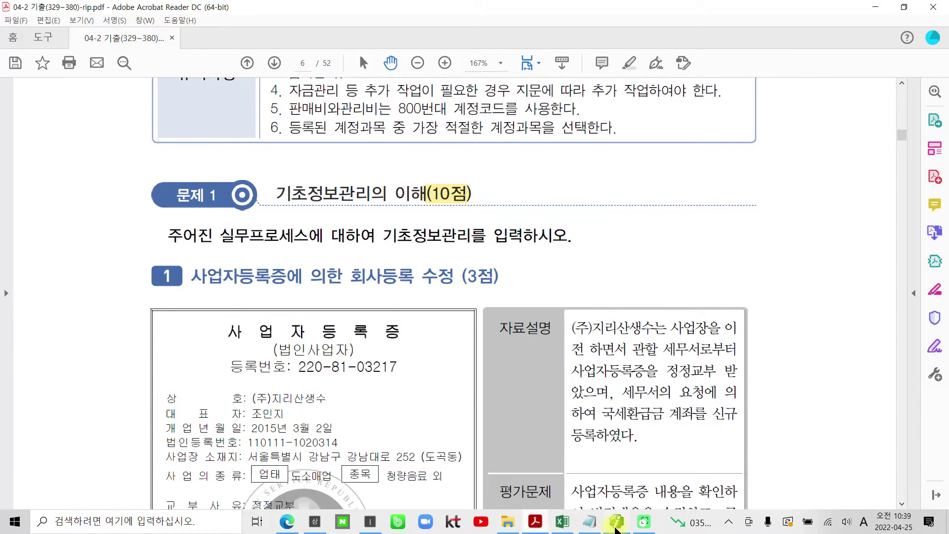
# Glance at the accounting program, then return to the exam PDF.
pyautogui.click(616, 522)
pyautogui.moveTo(132, 237)
pyautogui.mouseDown()
pyautogui.moveTo(59, 225)
pyautogui.moveTo(186, 145)
pyautogui.moveTo(146, 249)
pyautogui.mouseUp()
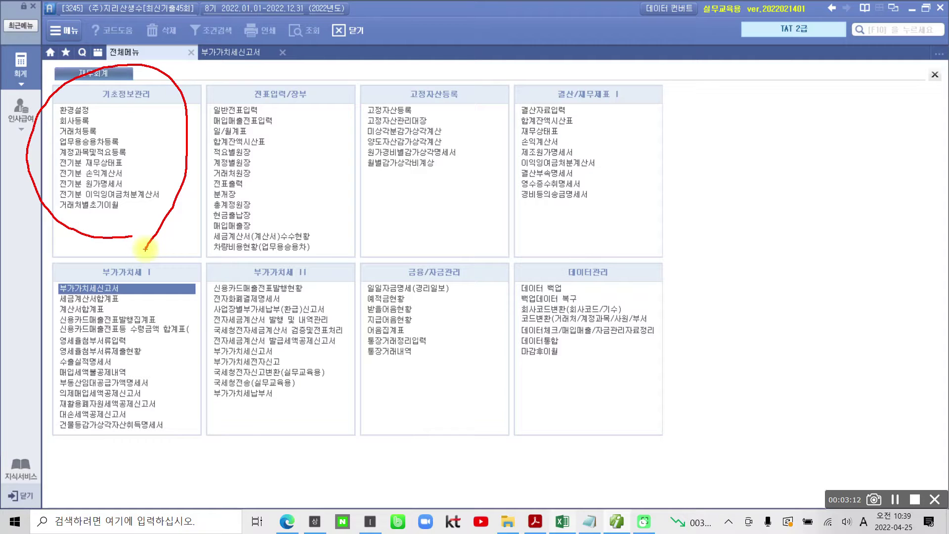
pyautogui.press('Escape')
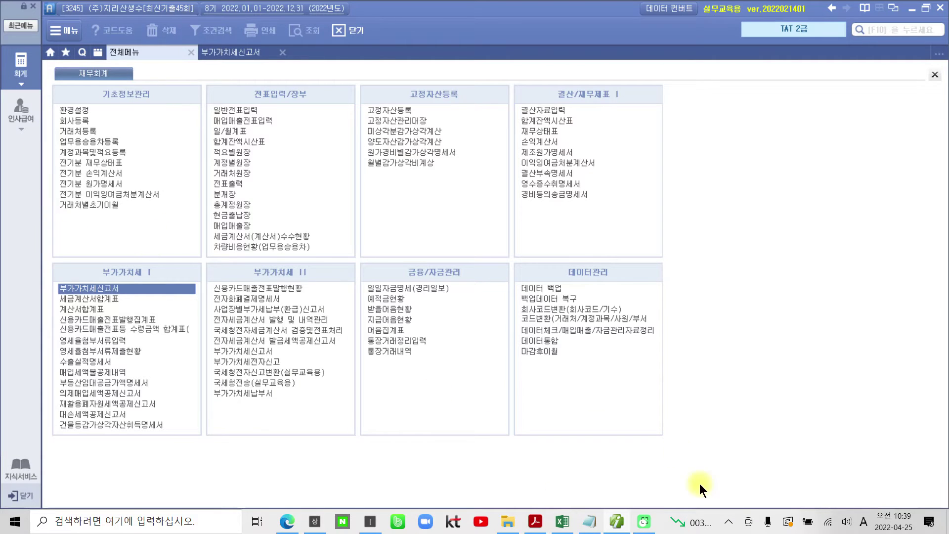
pyautogui.click(617, 524)
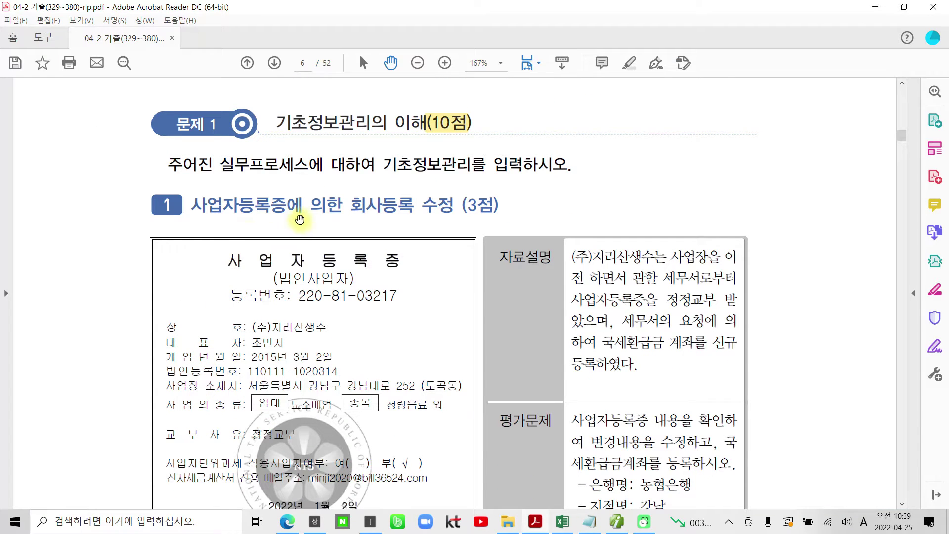
# Highlight 회사등록 수정 in the problem 1 heading in yellow.
pyautogui.moveTo(344, 205); pyautogui.dragTo(439, 204)
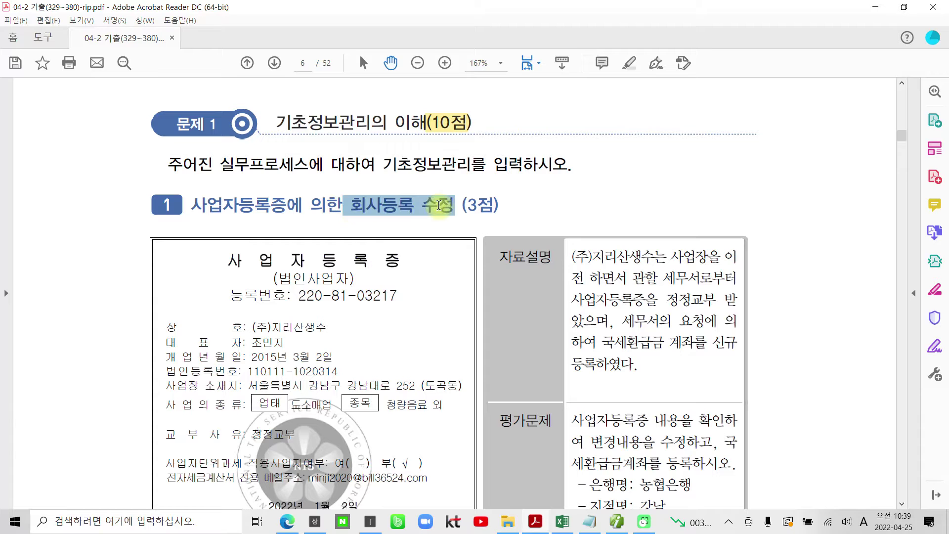
pyautogui.rightClick(439, 204)
pyautogui.click(547, 304)
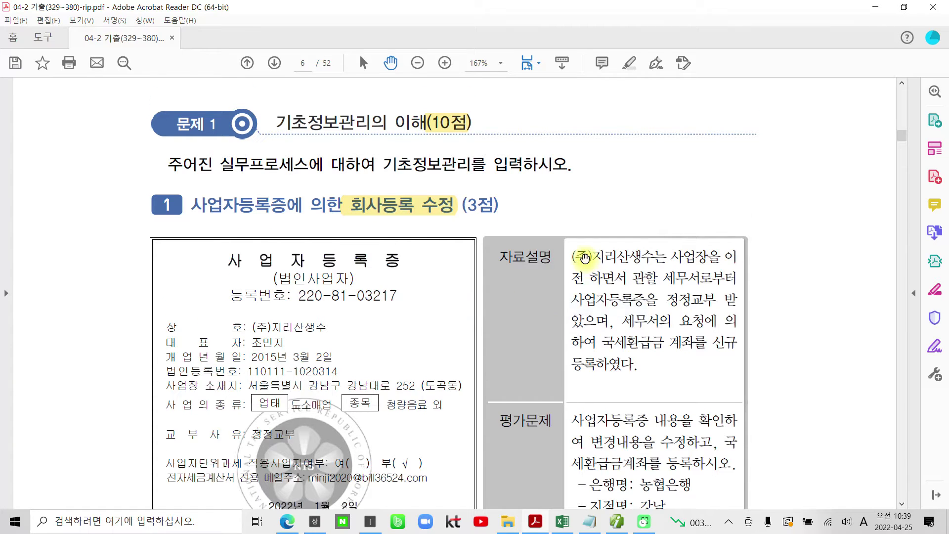
pyautogui.scroll(-3, 584, 257)
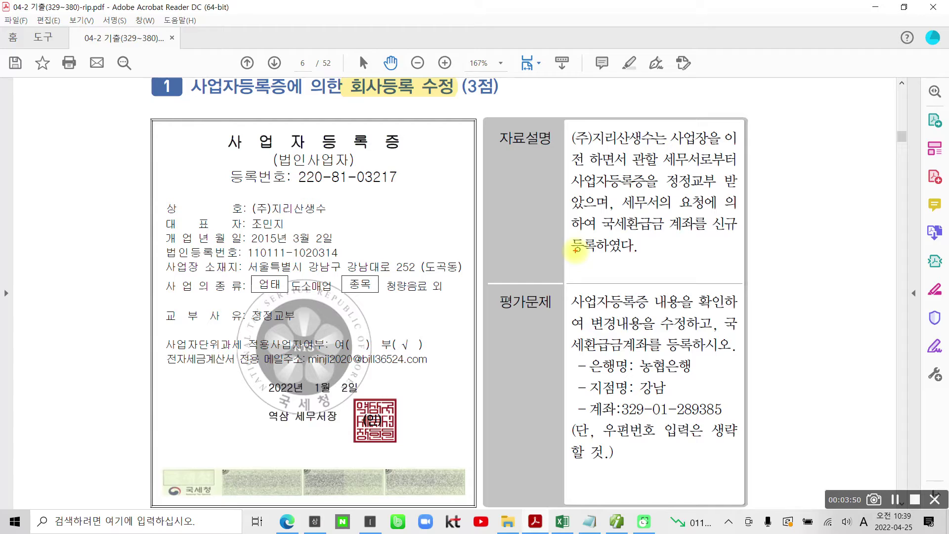
# Mark up the certificate's details for review, then return to Smart A.
pyautogui.moveTo(734, 143)
pyautogui.mouseDown()
pyautogui.moveTo(746, 131)
pyautogui.moveTo(743, 158)
pyautogui.mouseUp()
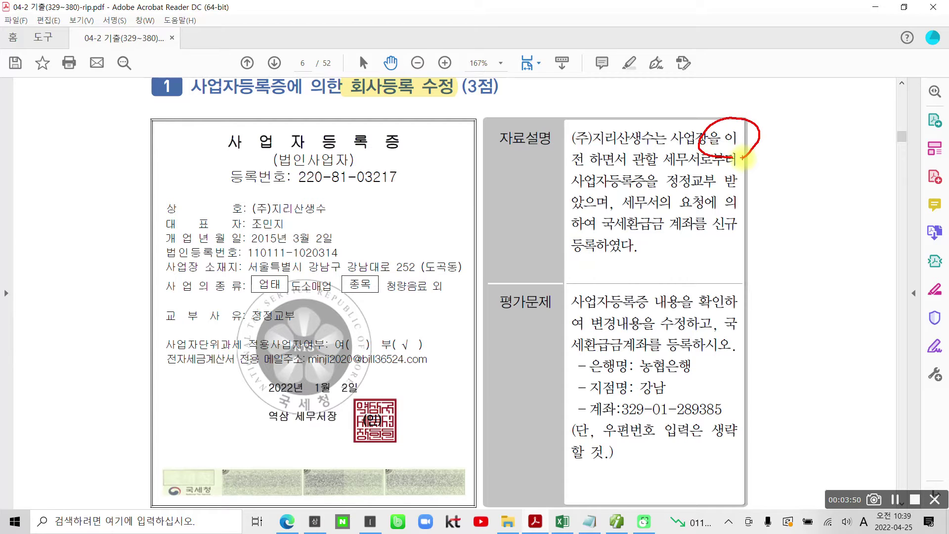
pyautogui.moveTo(601, 214)
pyautogui.mouseDown()
pyautogui.moveTo(583, 262)
pyautogui.moveTo(759, 233)
pyautogui.moveTo(615, 213)
pyautogui.mouseUp()
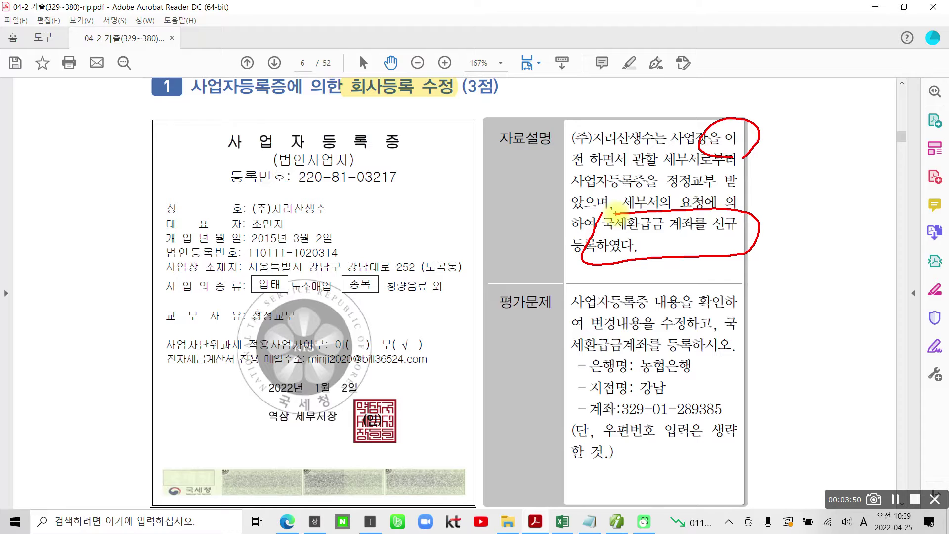
pyautogui.moveTo(785, 116); pyautogui.dragTo(816, 124)
pyautogui.moveTo(773, 216); pyautogui.dragTo(796, 214)
pyautogui.moveTo(588, 311); pyautogui.dragTo(740, 323)
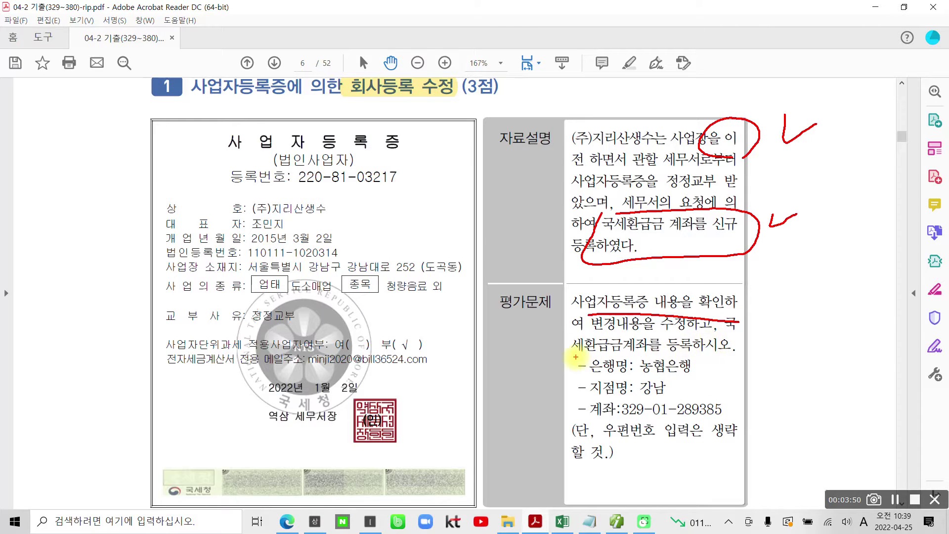
pyautogui.moveTo(589, 356)
pyautogui.mouseDown()
pyautogui.moveTo(568, 369)
pyautogui.moveTo(576, 410)
pyautogui.moveTo(642, 422)
pyautogui.moveTo(746, 346)
pyautogui.moveTo(617, 347)
pyautogui.mouseUp()
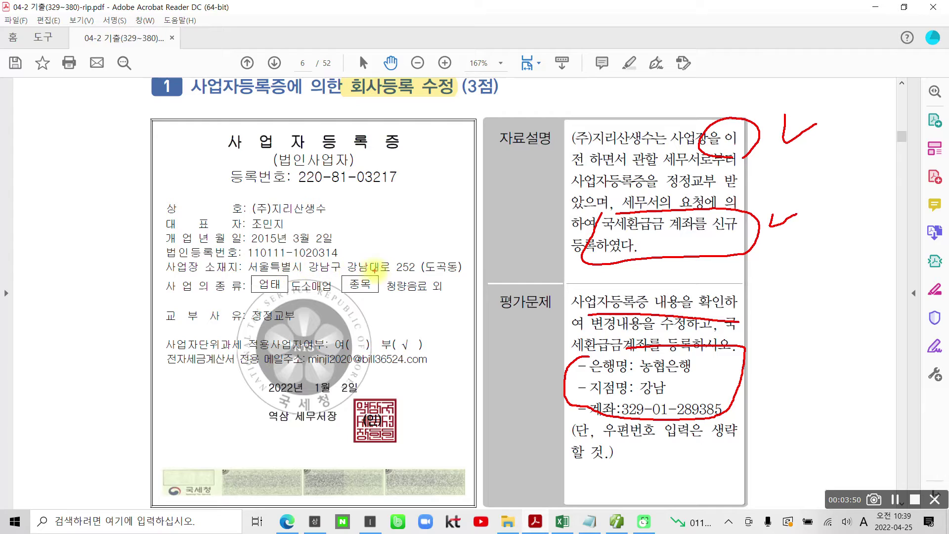
pyautogui.moveTo(248, 260)
pyautogui.mouseDown()
pyautogui.moveTo(248, 272)
pyautogui.moveTo(328, 273)
pyautogui.moveTo(425, 273)
pyautogui.moveTo(467, 262)
pyautogui.moveTo(245, 253)
pyautogui.mouseUp()
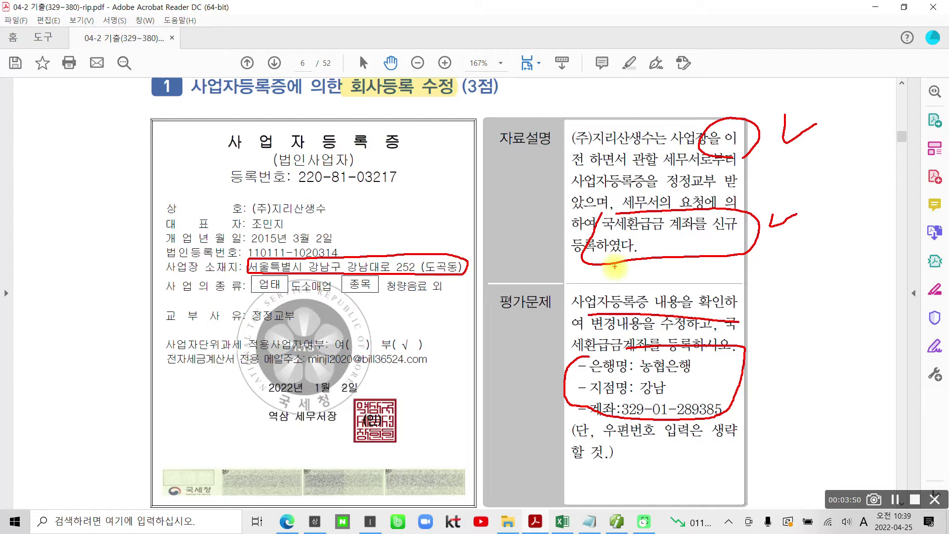
pyautogui.click(616, 521)
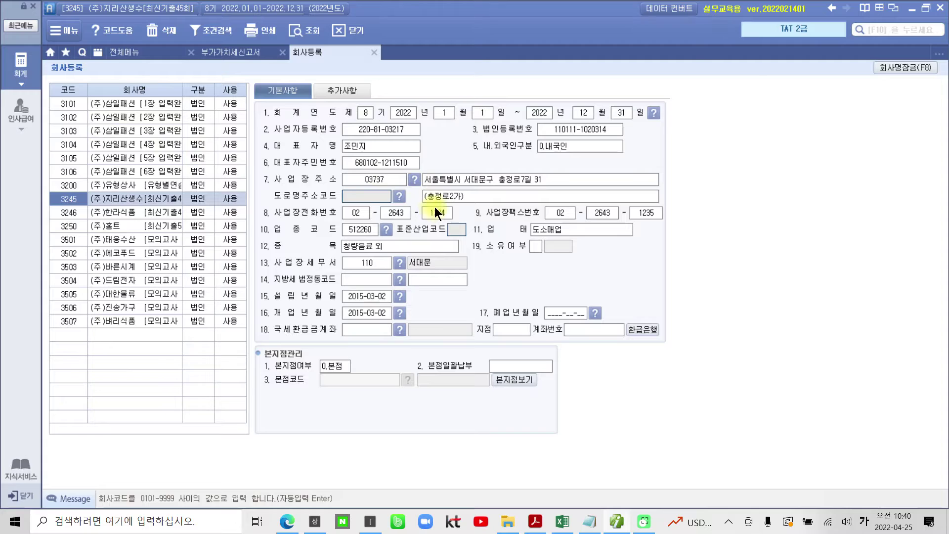
pyautogui.click(456, 180)
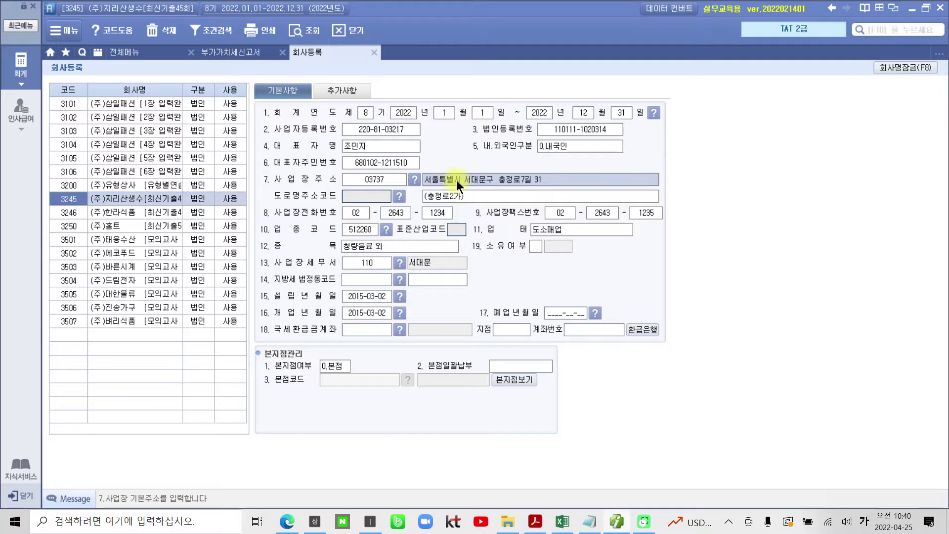
pyautogui.moveTo(463, 179); pyautogui.dragTo(558, 174)
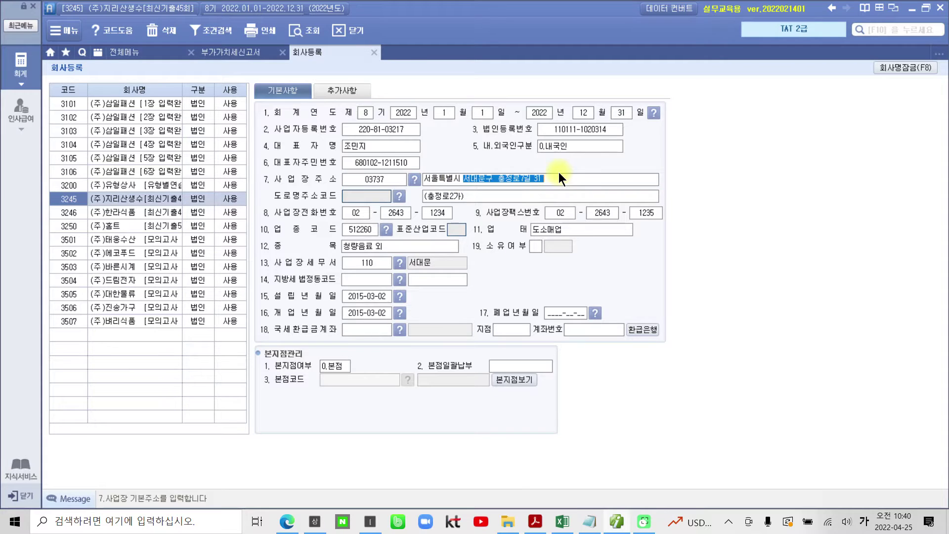
pyautogui.press('BackSpace')
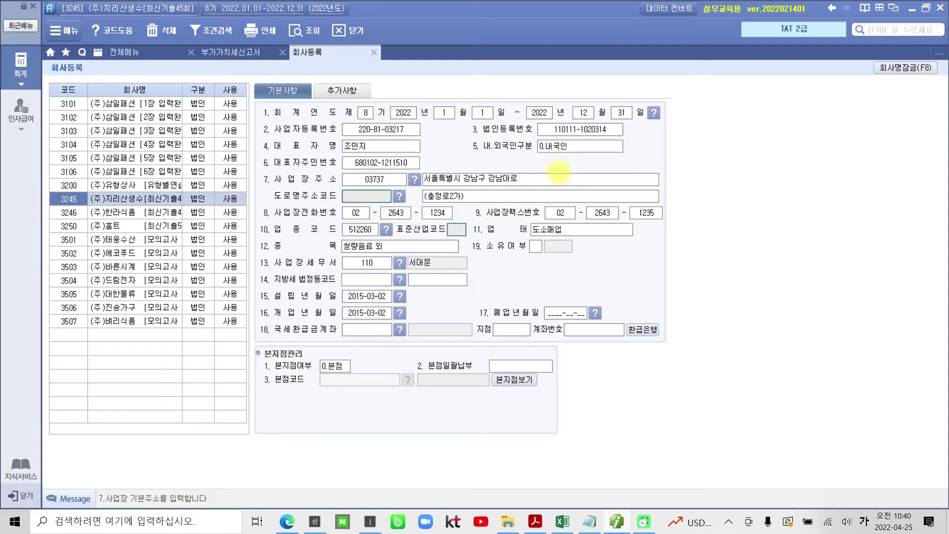
pyautogui.click(472, 195)
pyautogui.moveTo(471, 196); pyautogui.dragTo(407, 194)
pyautogui.write('(도곡ㄷㅎ')
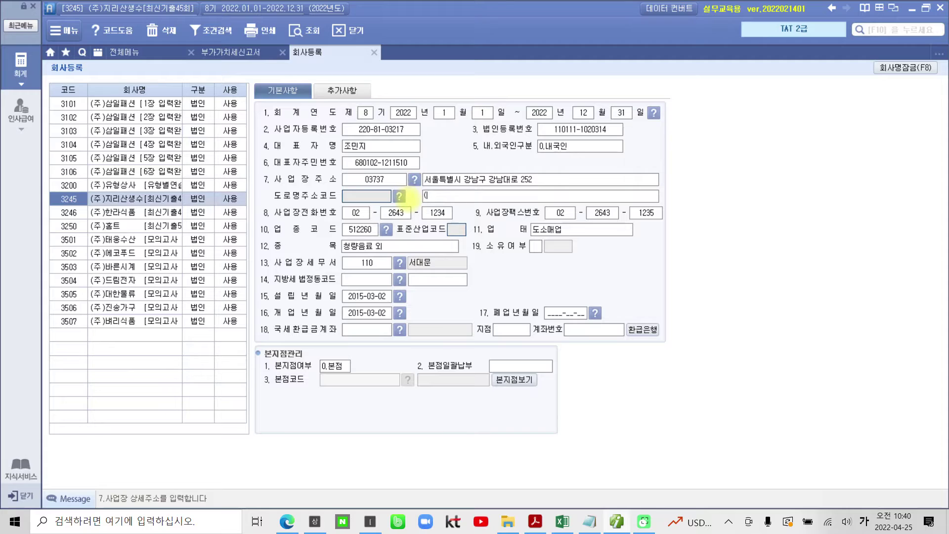
pyautogui.press('BackSpace')
pyautogui.press('BackSpace')
pyautogui.press('BackSpace')
pyautogui.write('동)')
# Set the tax refund bank to 011 농협은행 via the bank code lookup.
pyautogui.click(398, 331)
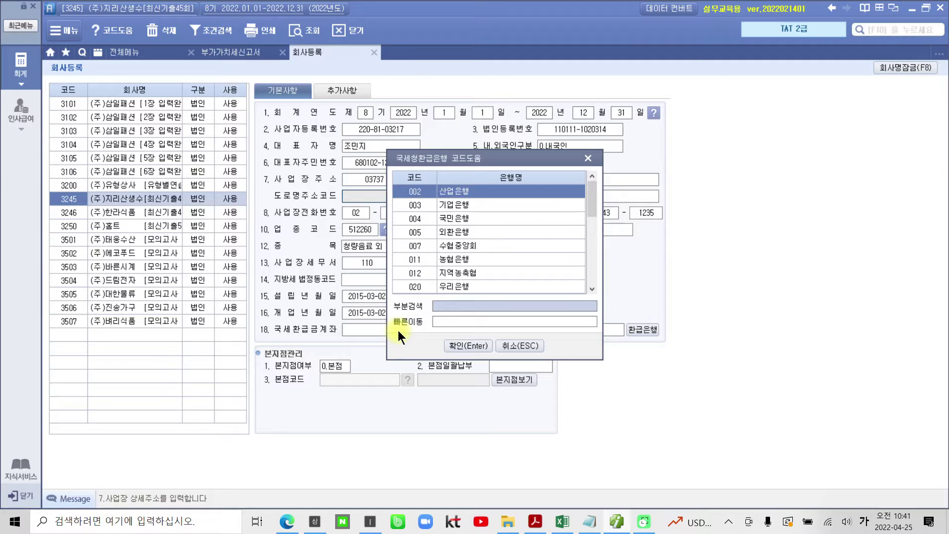
pyautogui.write('농협')
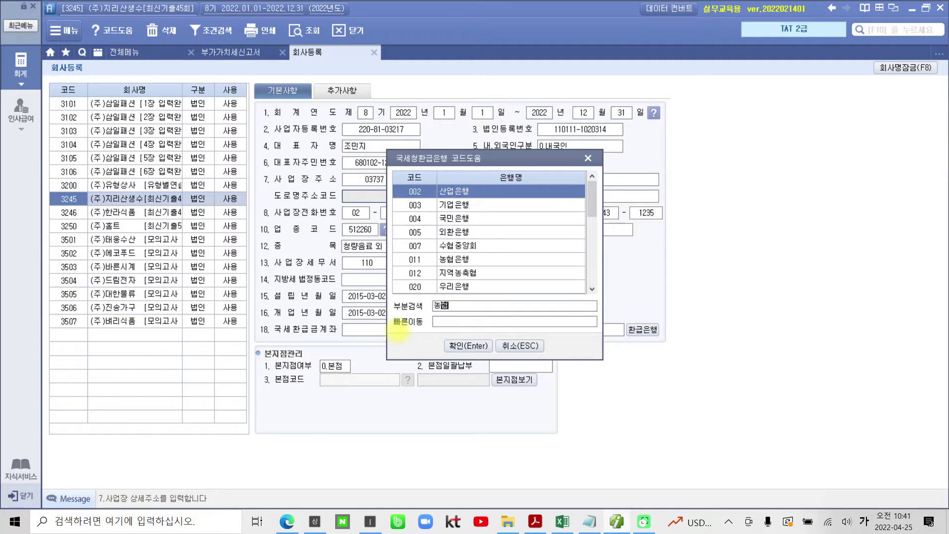
pyautogui.press('Return')
pyautogui.press('Return')
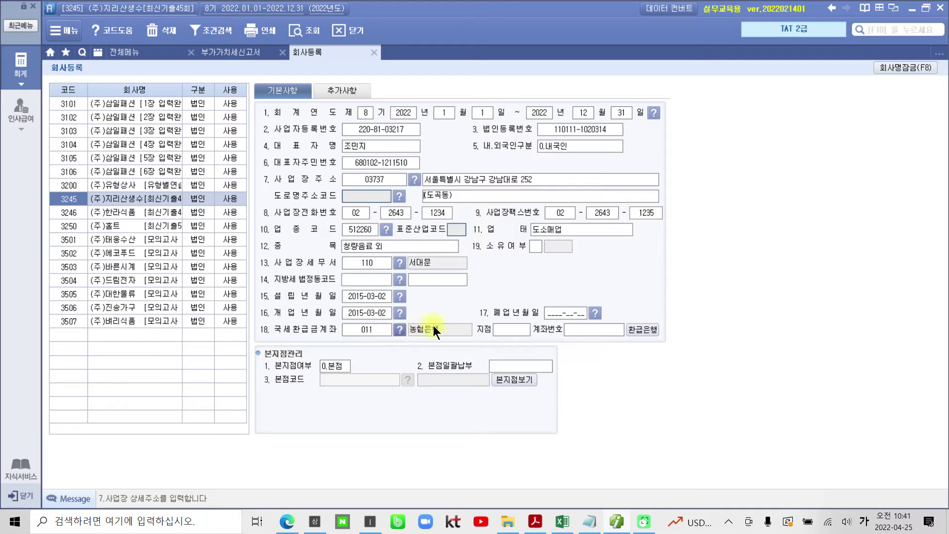
pyautogui.click(512, 334)
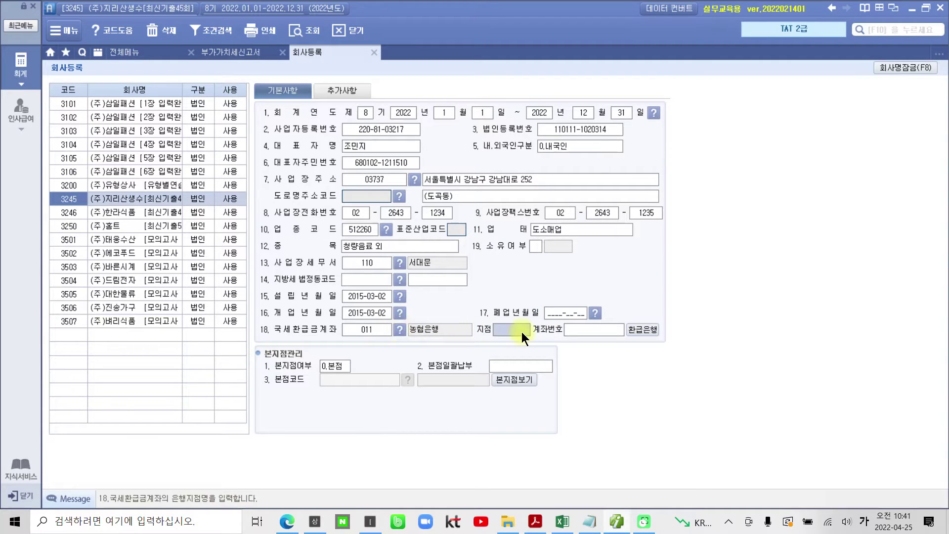
# Enter refund branch 강남 and the refund account number from the exam.
pyautogui.write('강남')
pyautogui.press('Return')
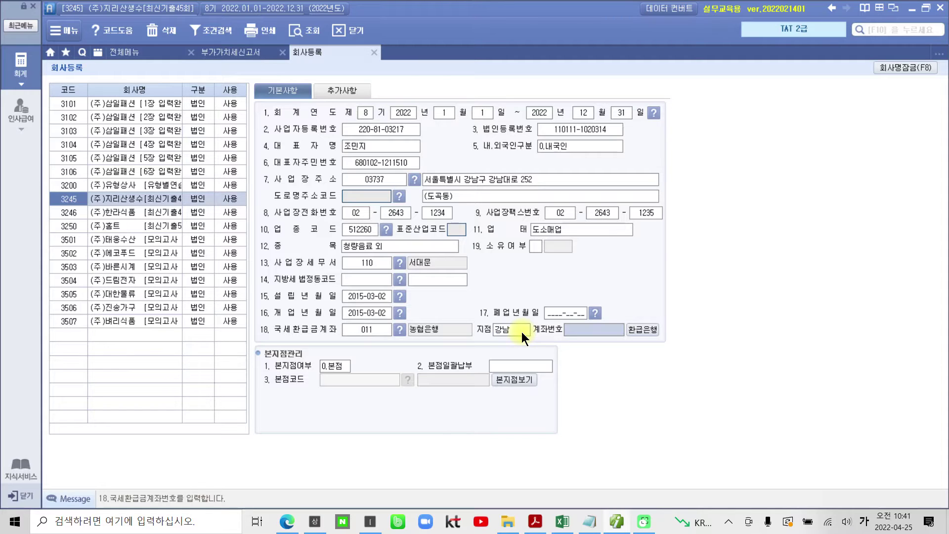
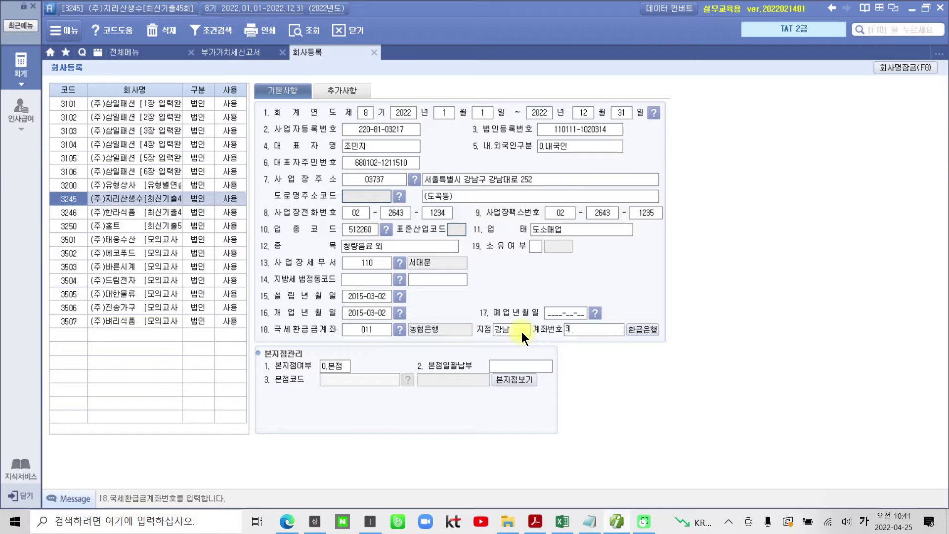
pyautogui.press('Return')
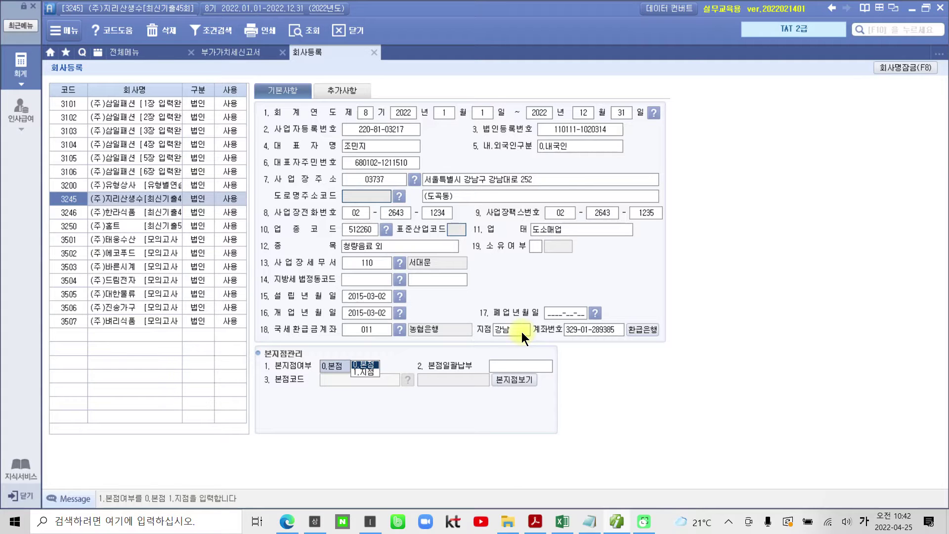
pyautogui.moveTo(419, 164)
pyautogui.mouseDown()
pyautogui.moveTo(482, 209)
pyautogui.moveTo(428, 166)
pyautogui.moveTo(404, 191)
pyautogui.mouseUp()
pyautogui.moveTo(247, 318)
pyautogui.mouseDown()
pyautogui.moveTo(364, 344)
pyautogui.moveTo(665, 354)
pyautogui.moveTo(596, 316)
pyautogui.moveTo(307, 312)
pyautogui.moveTo(246, 330)
pyautogui.mouseUp()
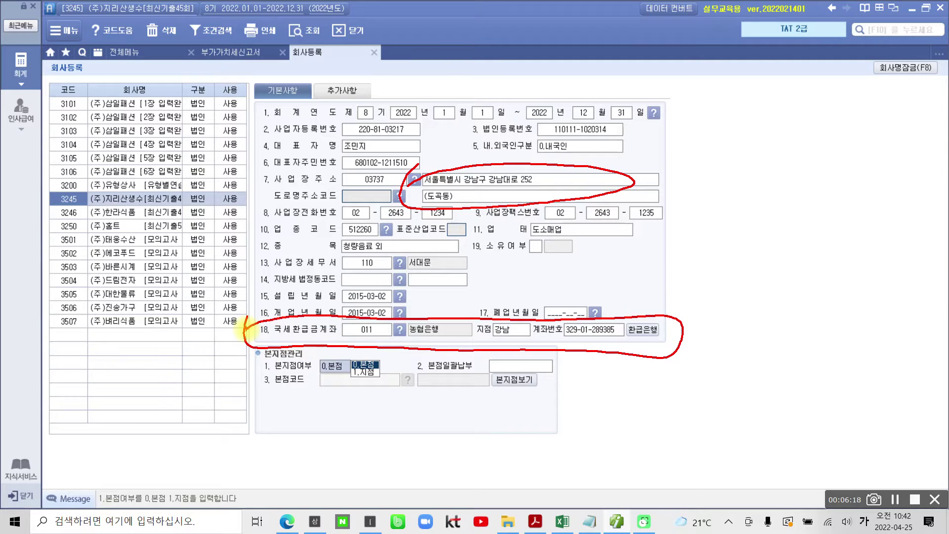
pyautogui.press('Escape')
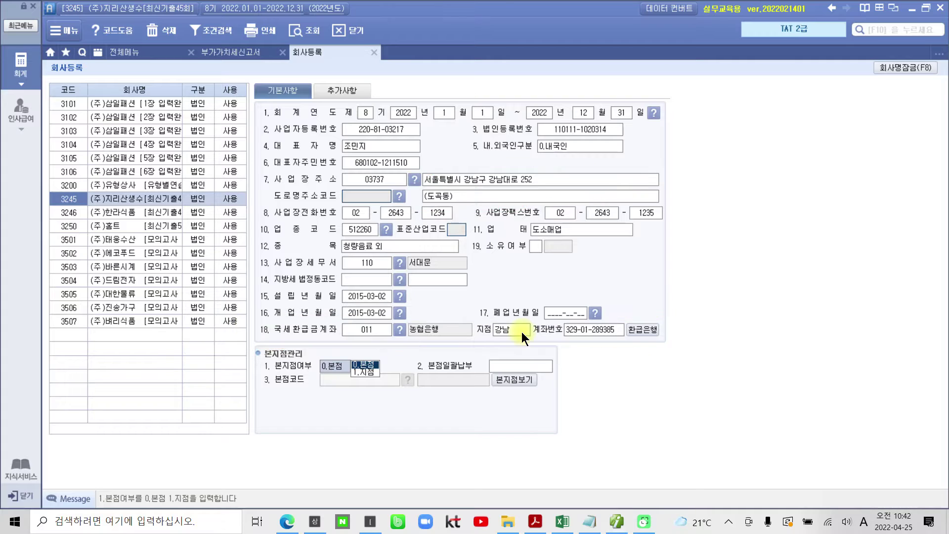
# Close the company registration and VAT return screens, then bring up the exam PDF.
pyautogui.click(375, 53)
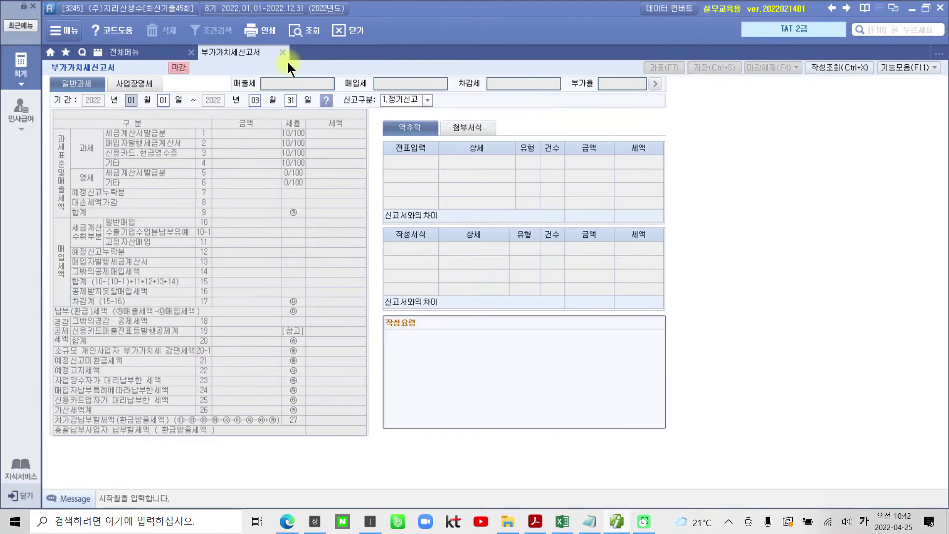
pyautogui.click(283, 52)
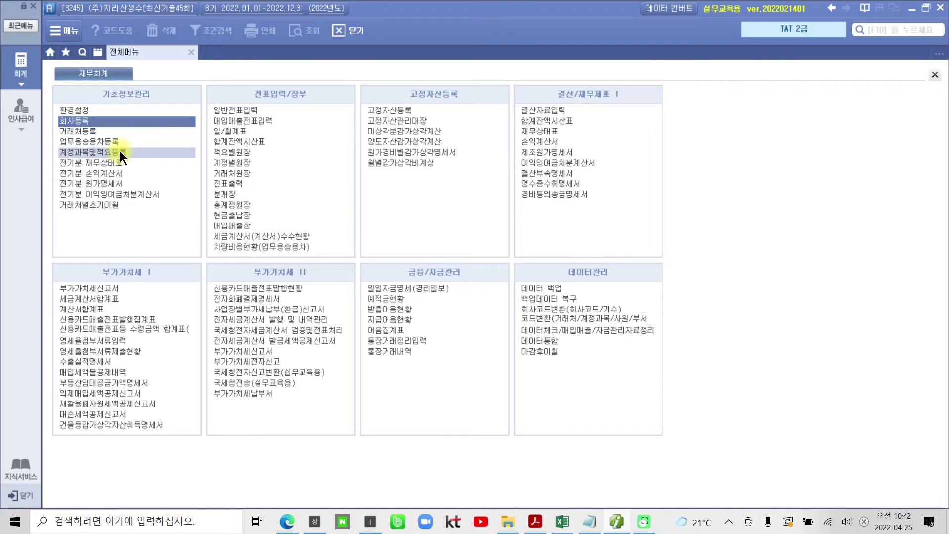
pyautogui.hotkey('ctrl', '2')
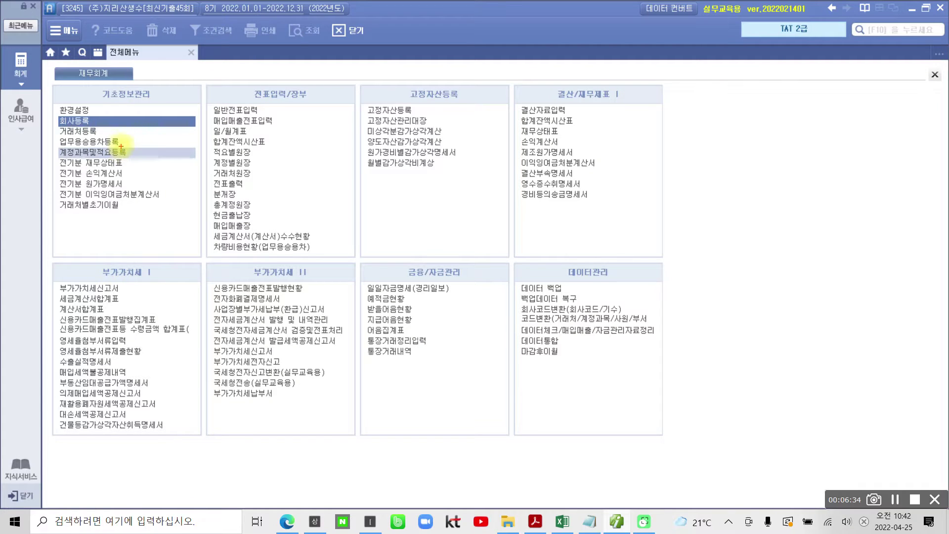
pyautogui.moveTo(56, 124); pyautogui.dragTo(128, 136)
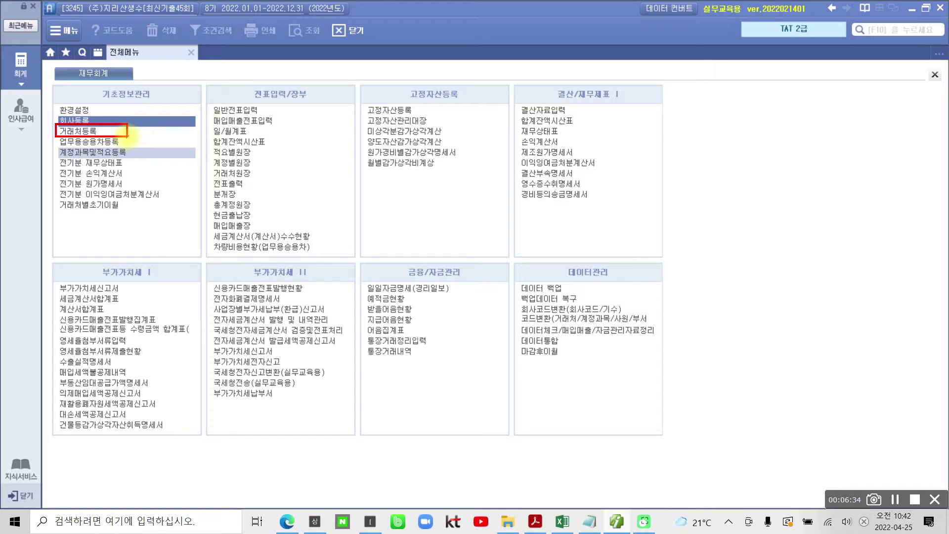
pyautogui.moveTo(98, 115); pyautogui.dragTo(120, 112)
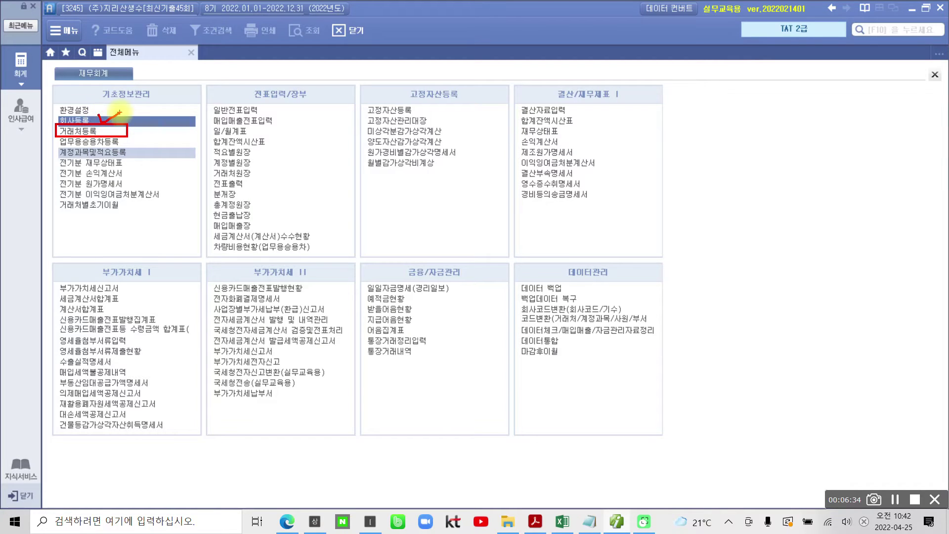
pyautogui.moveTo(52, 118)
pyautogui.mouseDown()
pyautogui.moveTo(116, 122)
pyautogui.moveTo(53, 119)
pyautogui.mouseUp()
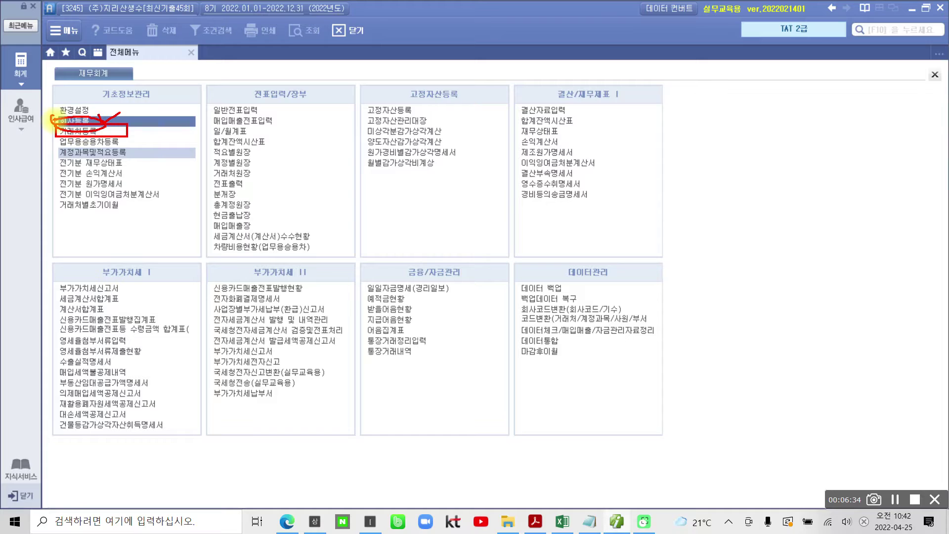
pyautogui.press('Escape')
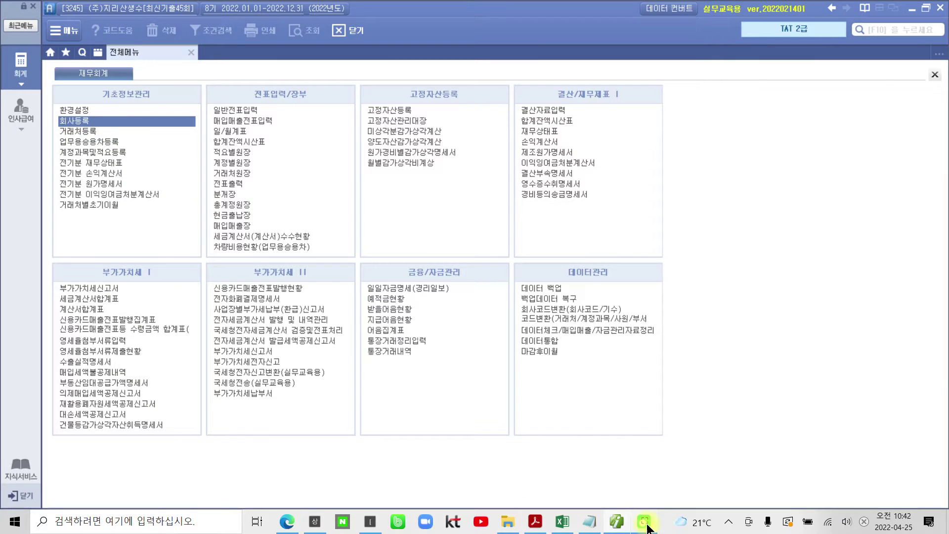
pyautogui.click(646, 525)
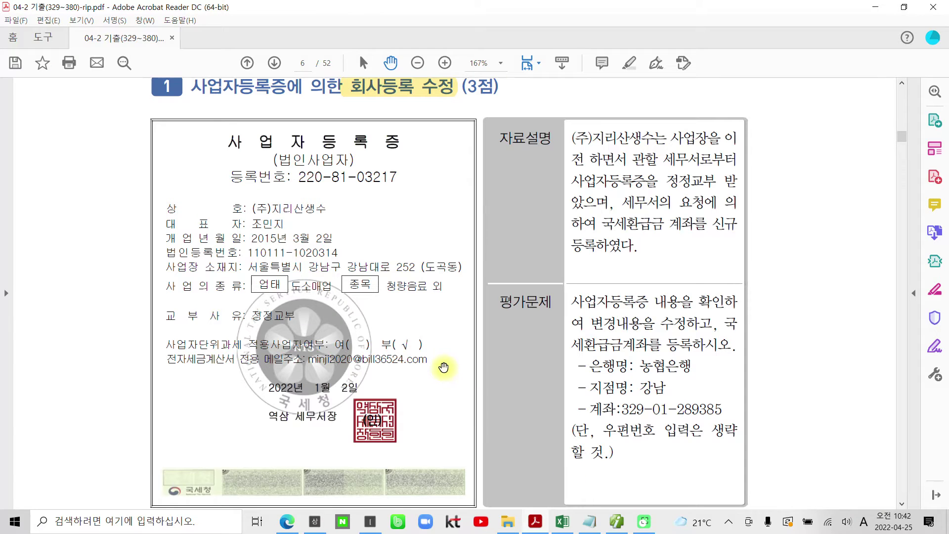
# Scroll to the income statement question and cross out the 제6(전)기 prior-year column.
pyautogui.scroll(-5, 443, 367)
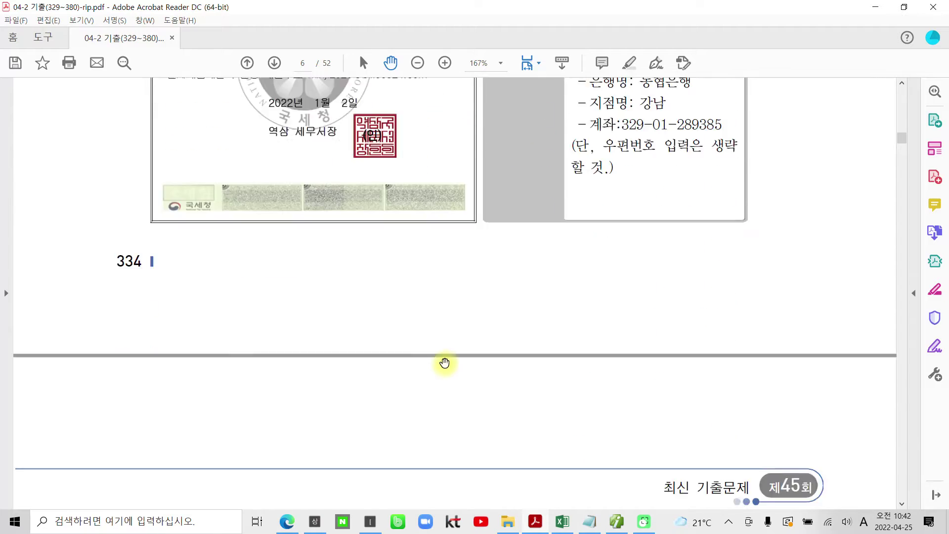
pyautogui.scroll(-5, 444, 363)
pyautogui.scroll(-1, 444, 362)
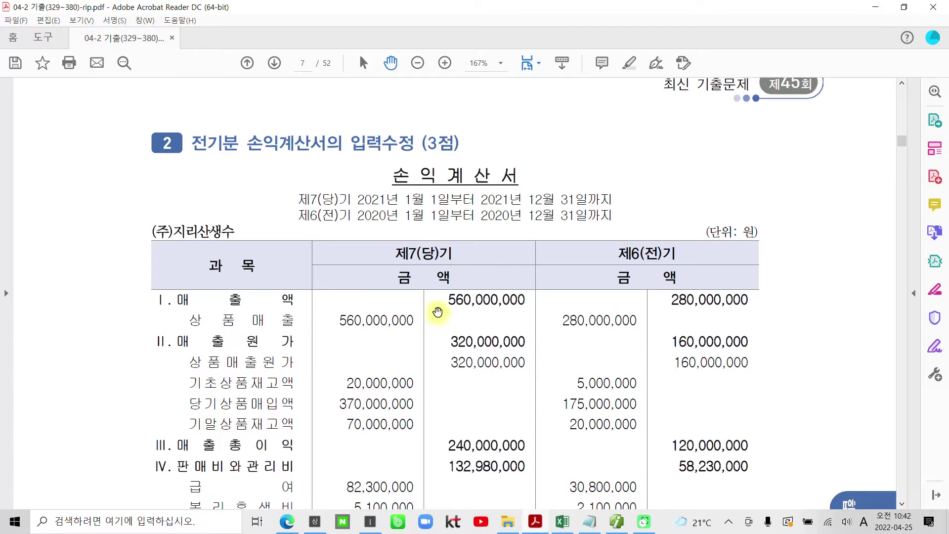
pyautogui.scroll(-1, 437, 307)
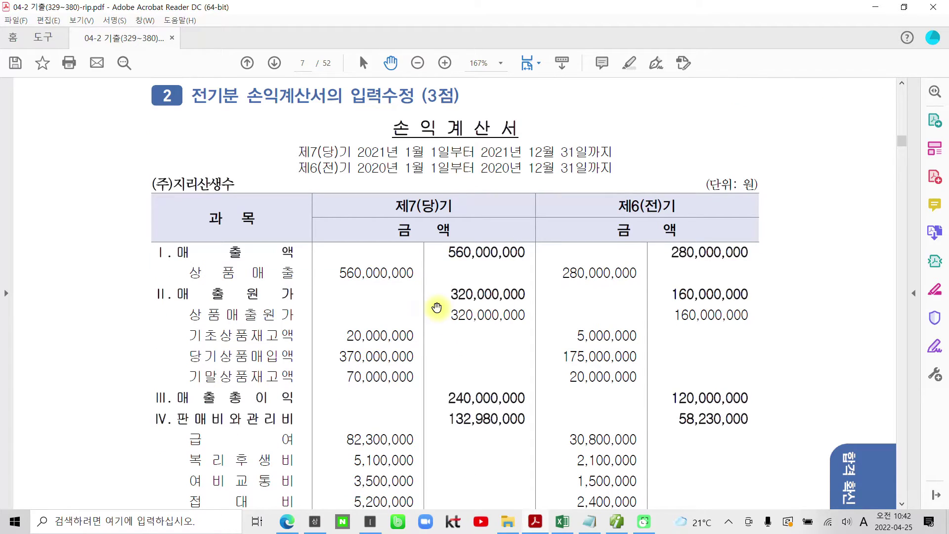
pyautogui.moveTo(623, 187)
pyautogui.mouseDown()
pyautogui.moveTo(643, 259)
pyautogui.moveTo(664, 186)
pyautogui.mouseUp()
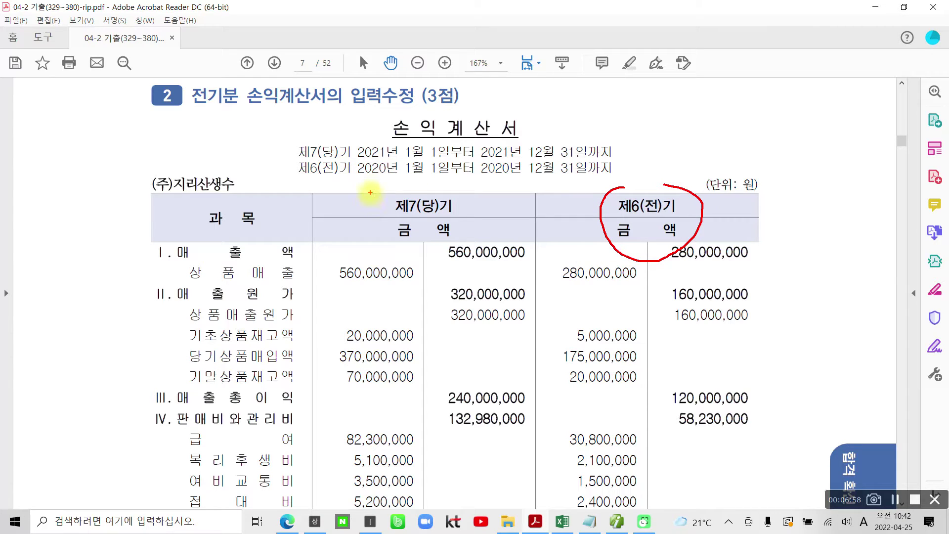
pyautogui.moveTo(725, 174); pyautogui.dragTo(593, 256)
pyautogui.moveTo(586, 186); pyautogui.dragTo(649, 232)
# Circle and tick the 제7(당)기 column, clear the marks, and scroll back up.
pyautogui.moveTo(383, 181)
pyautogui.mouseDown()
pyautogui.moveTo(430, 261)
pyautogui.moveTo(447, 184)
pyautogui.moveTo(378, 184)
pyautogui.mouseUp()
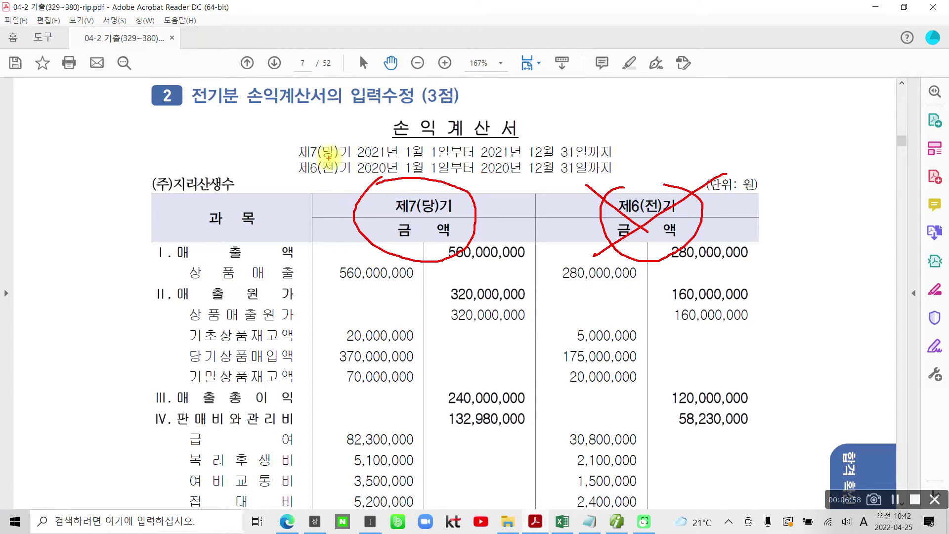
pyautogui.moveTo(302, 160); pyautogui.dragTo(604, 161)
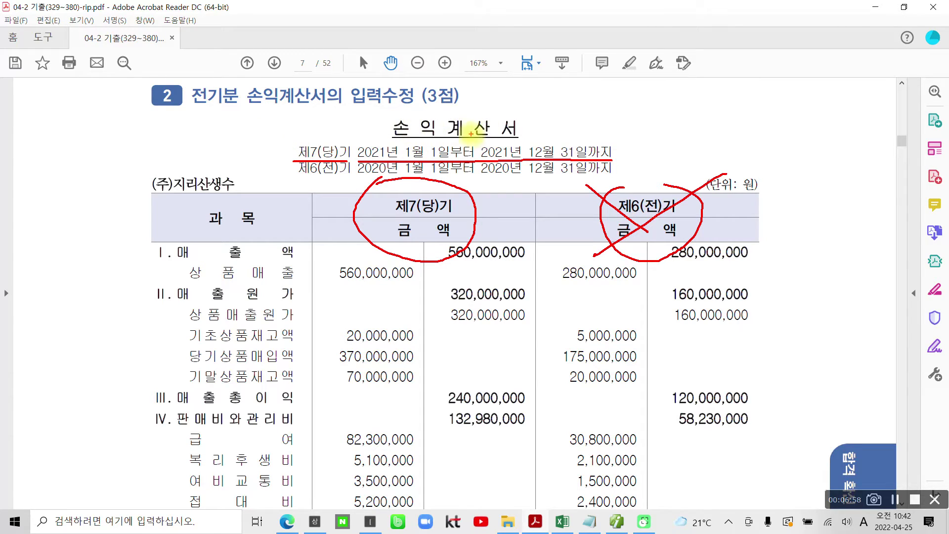
pyautogui.moveTo(336, 200); pyautogui.dragTo(379, 179)
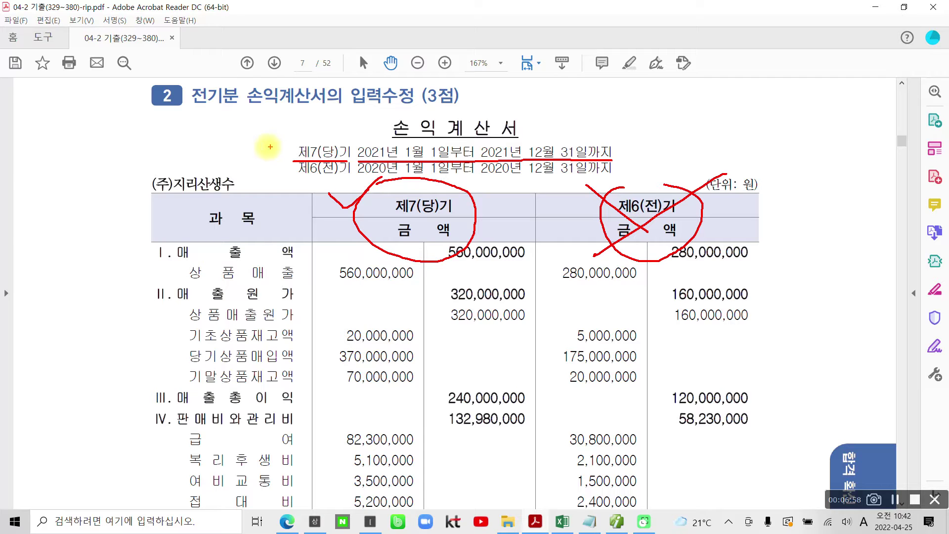
pyautogui.press('Escape')
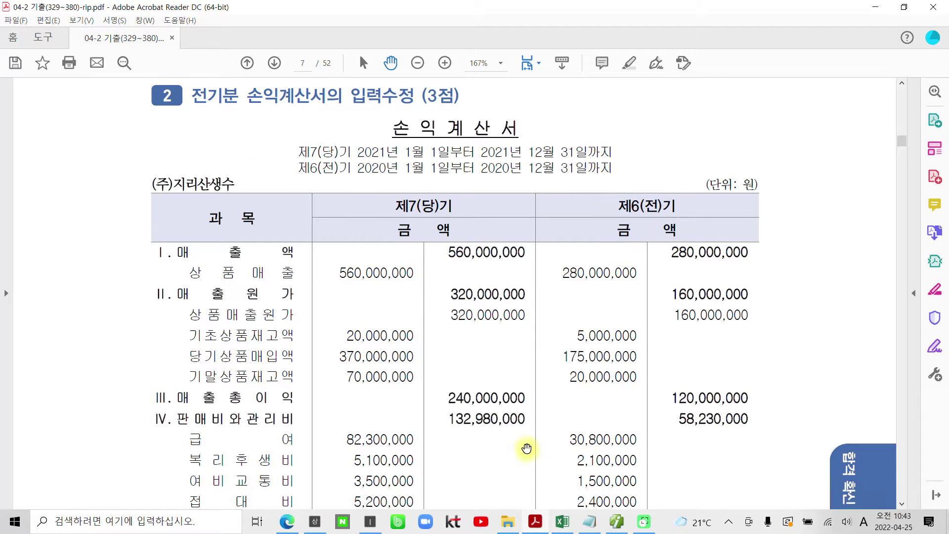
pyautogui.scroll(5, 522, 446)
pyautogui.scroll(3, 521, 446)
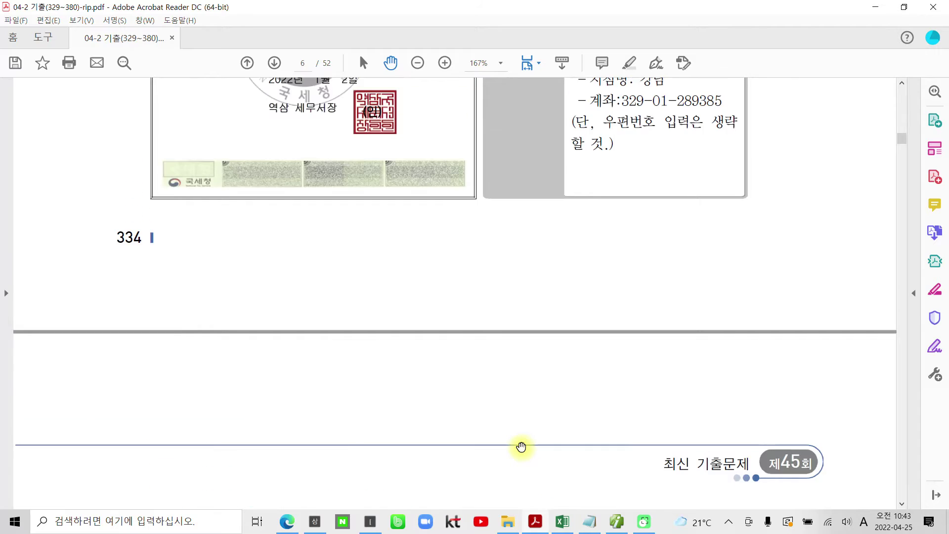
pyautogui.scroll(1, 521, 447)
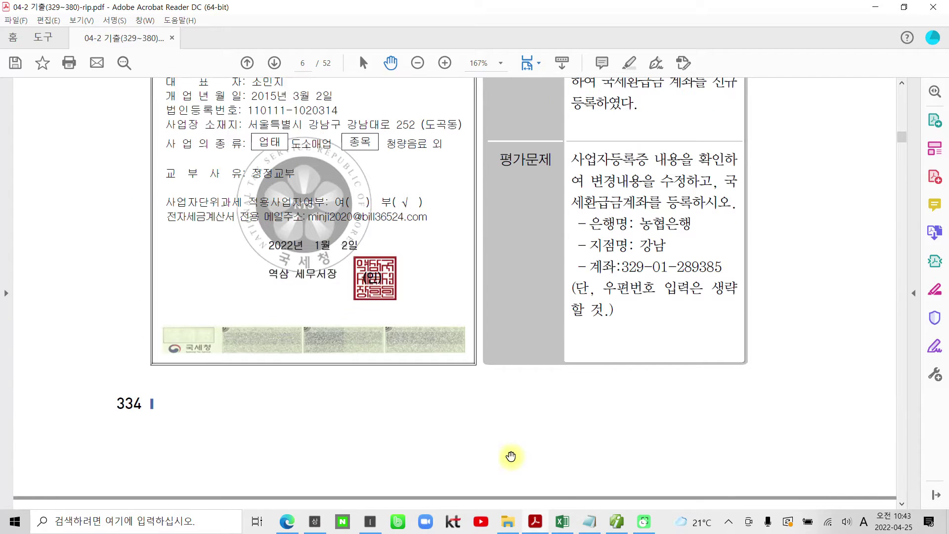
pyautogui.scroll(1, 437, 424)
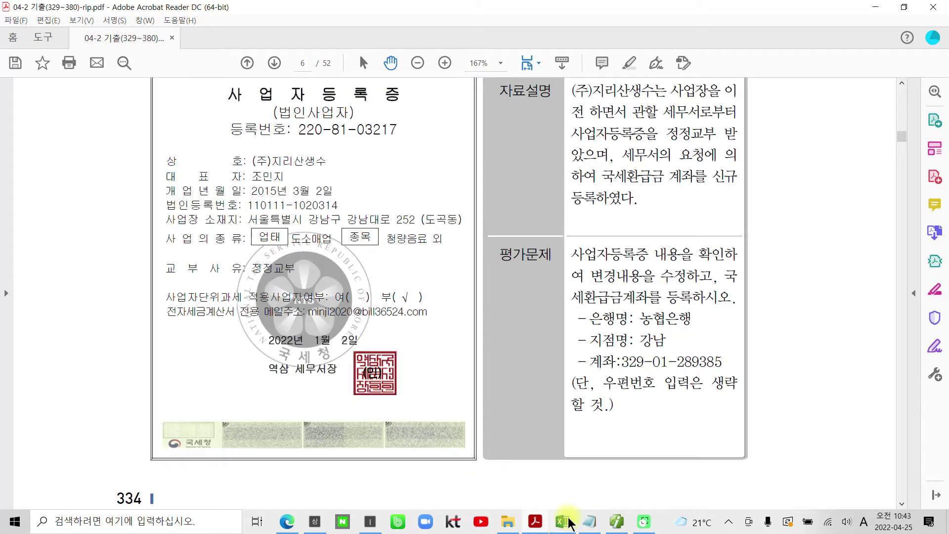
# Return to Smart A and reopen 회사등록 for company 3245 (주)지리산생수.
pyautogui.click(613, 525)
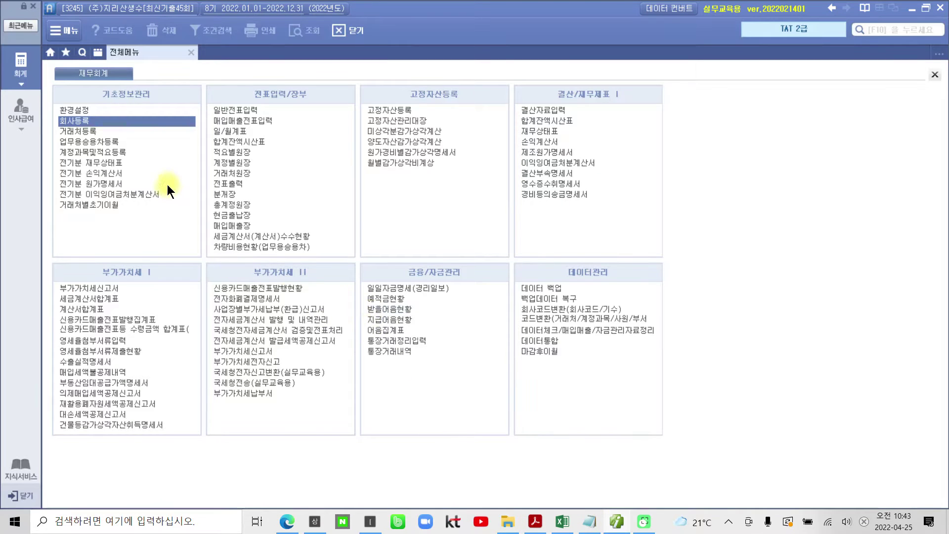
pyautogui.click(103, 121)
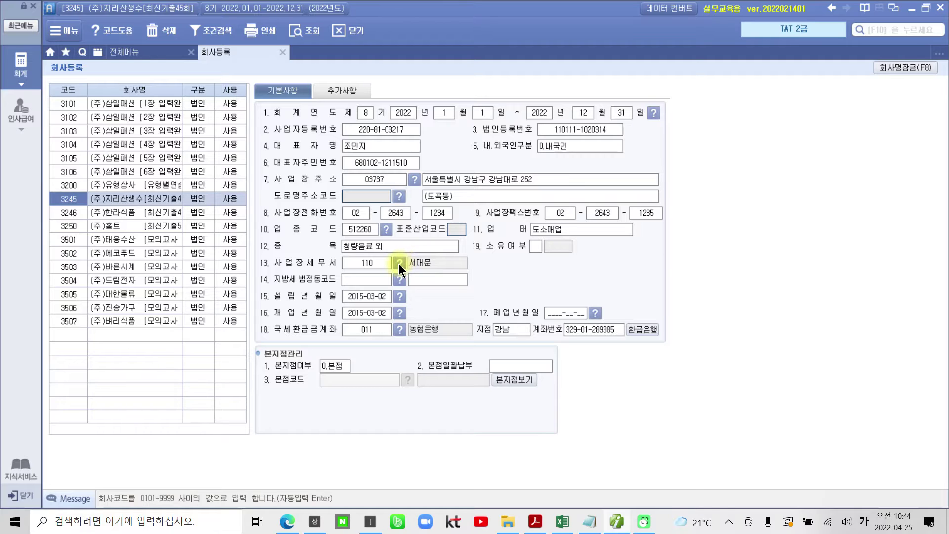
# Search 역삼 in the tax office lookup and apply code 220 as 사업장세무서.
pyautogui.click(399, 263)
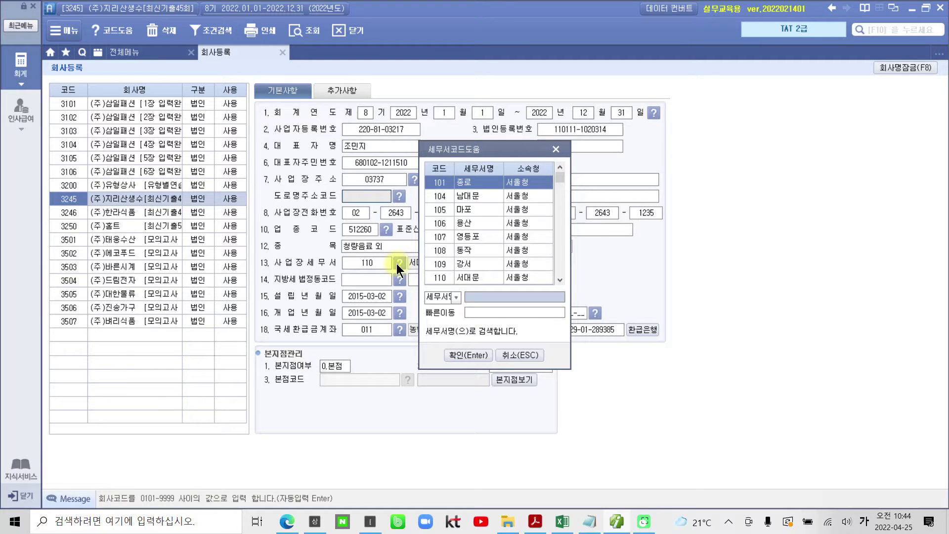
pyautogui.write('역')
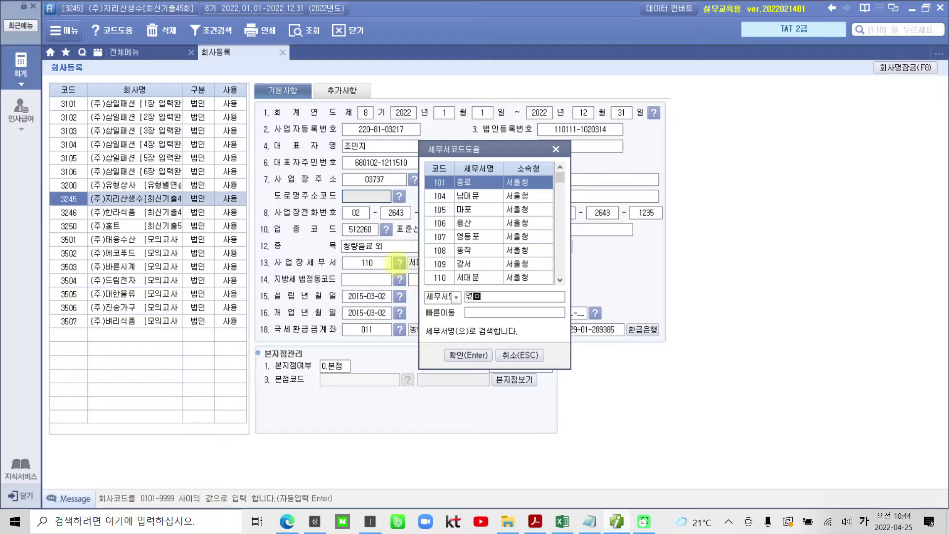
pyautogui.press('BackSpace')
pyautogui.write('ㄱ삼')
pyautogui.press('Return')
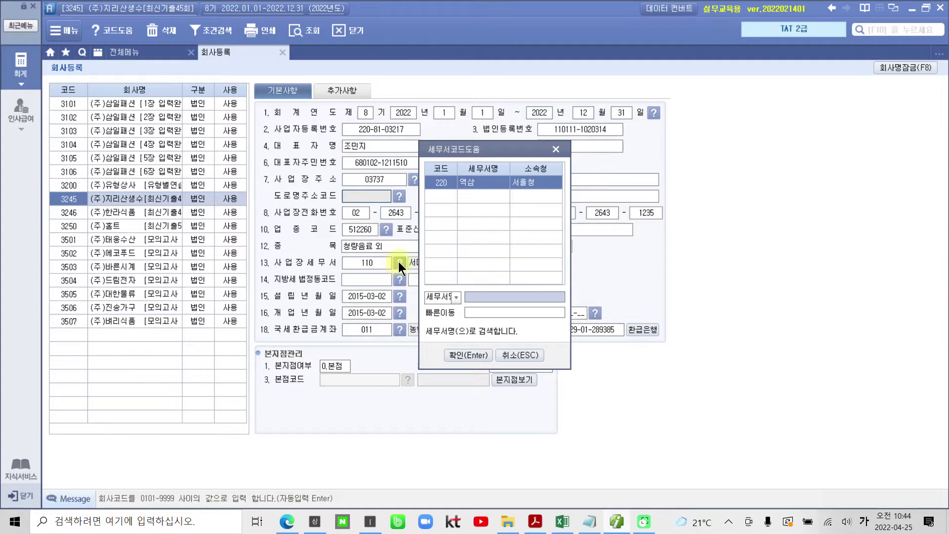
pyautogui.click(469, 356)
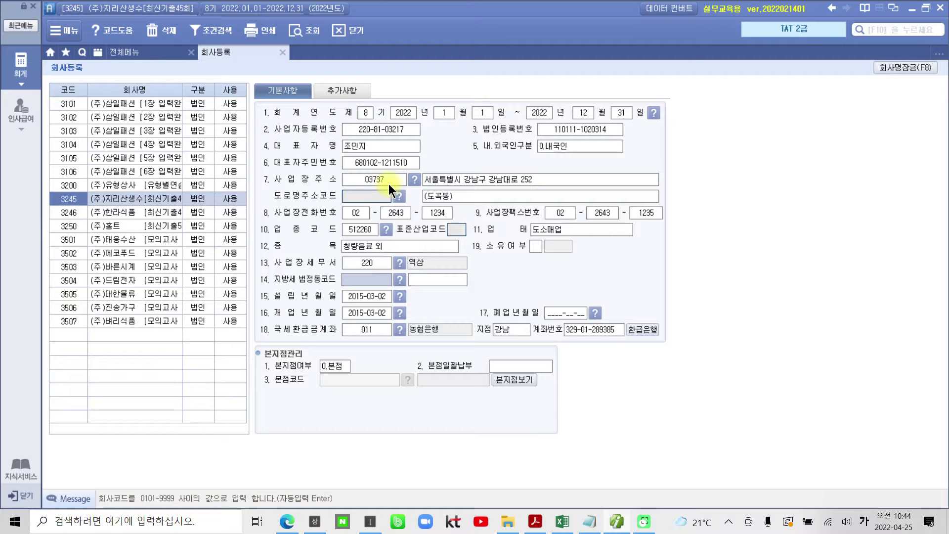
pyautogui.click(390, 181)
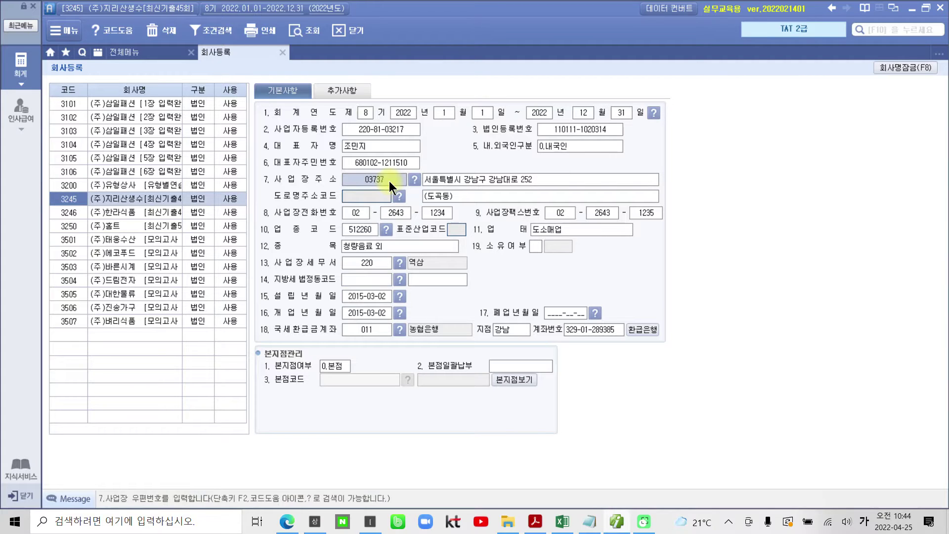
pyautogui.press('BackSpace')
pyautogui.click(499, 182)
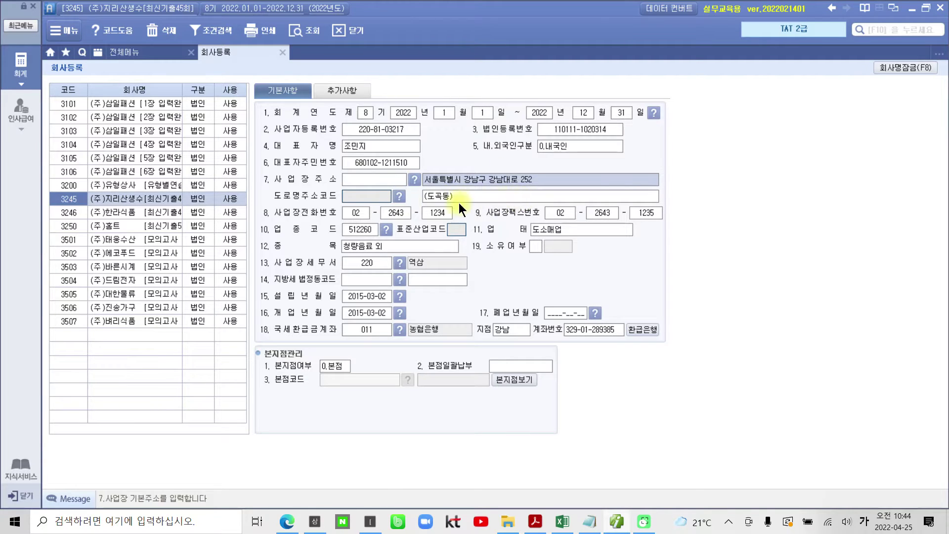
pyautogui.click(384, 182)
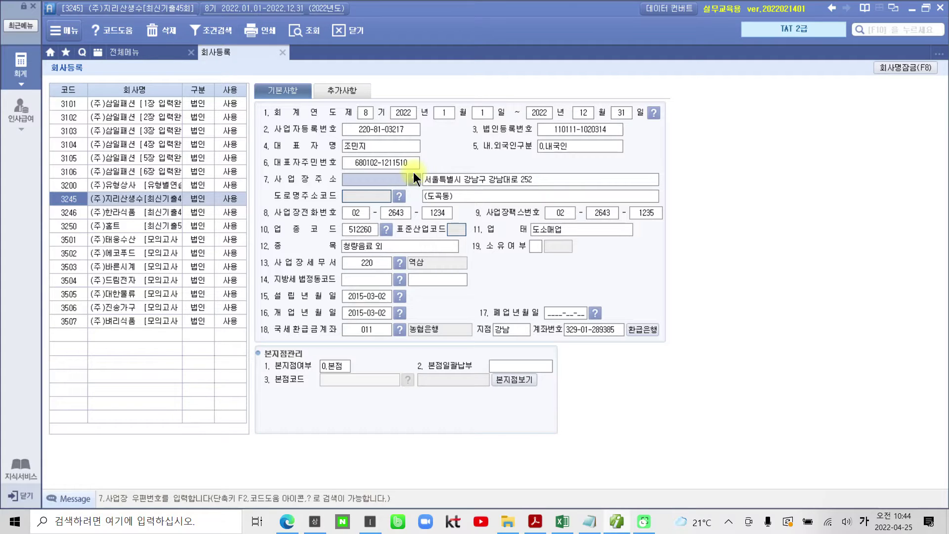
pyautogui.press('Return')
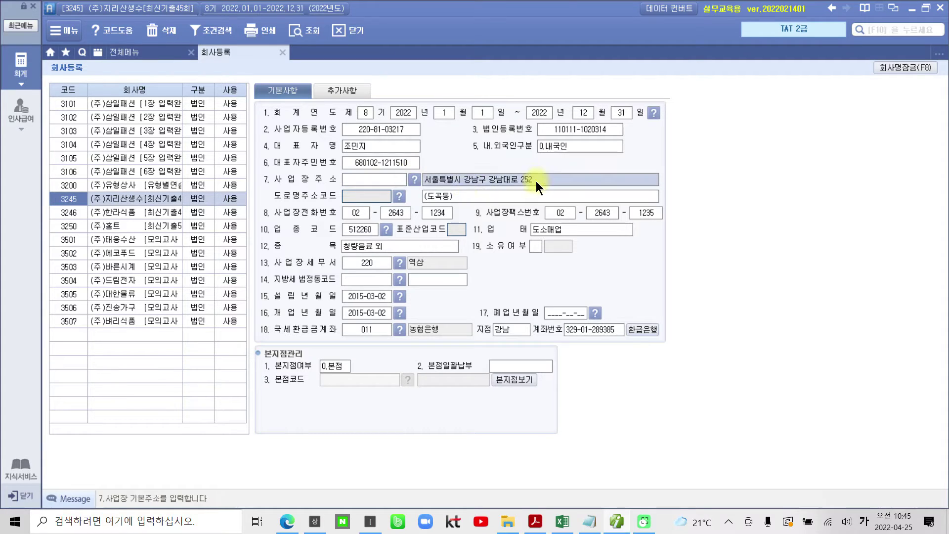
pyautogui.press('Return')
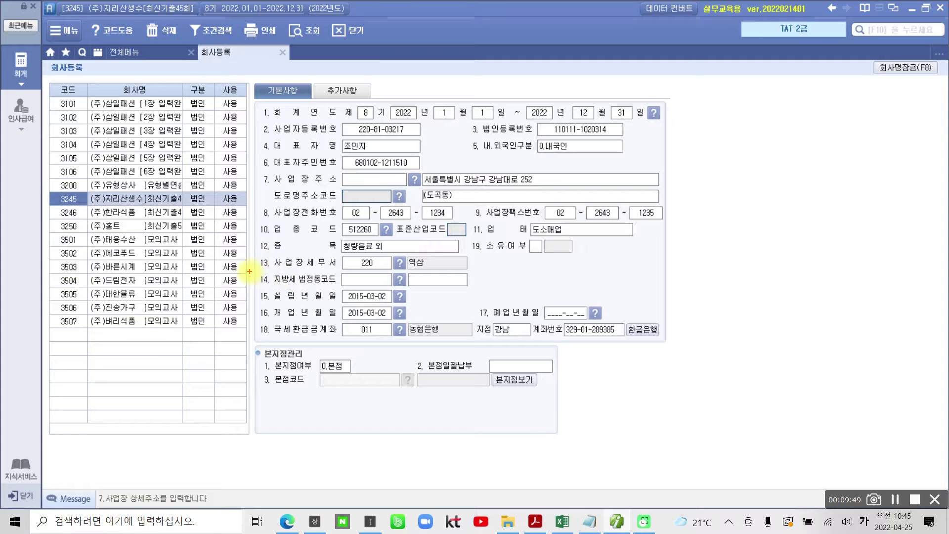
pyautogui.moveTo(249, 271); pyautogui.dragTo(495, 287)
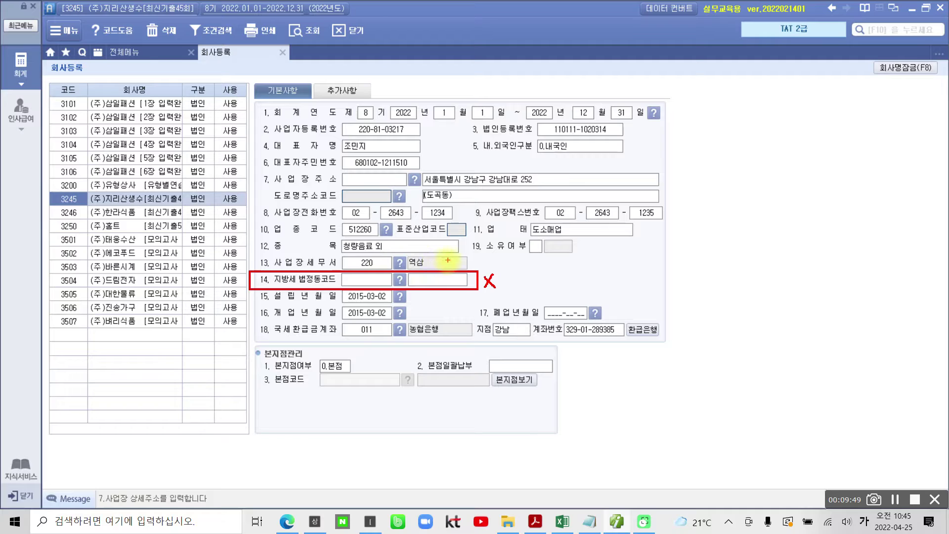
pyautogui.moveTo(449, 258)
pyautogui.mouseDown()
pyautogui.moveTo(453, 268)
pyautogui.moveTo(469, 249)
pyautogui.mouseUp()
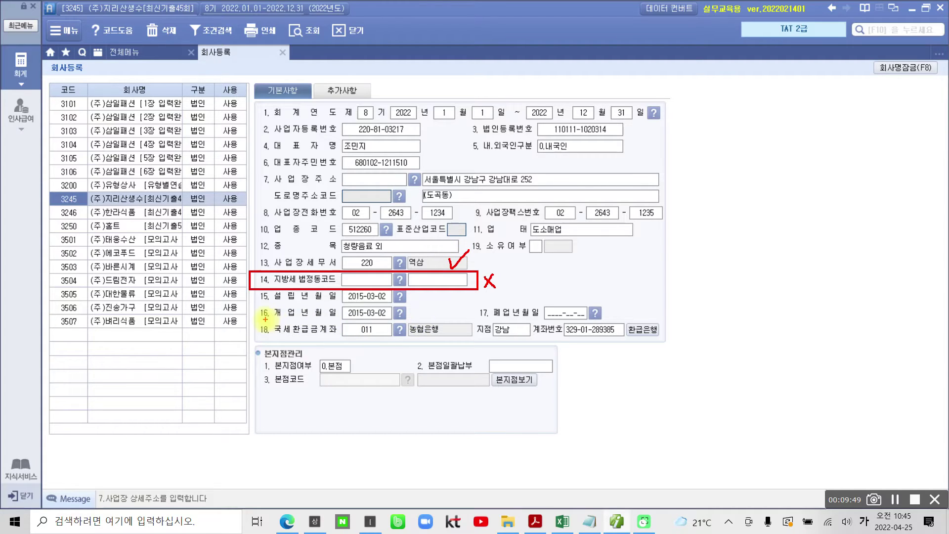
pyautogui.moveTo(425, 157)
pyautogui.mouseDown()
pyautogui.moveTo(505, 185)
pyautogui.moveTo(468, 159)
pyautogui.mouseUp()
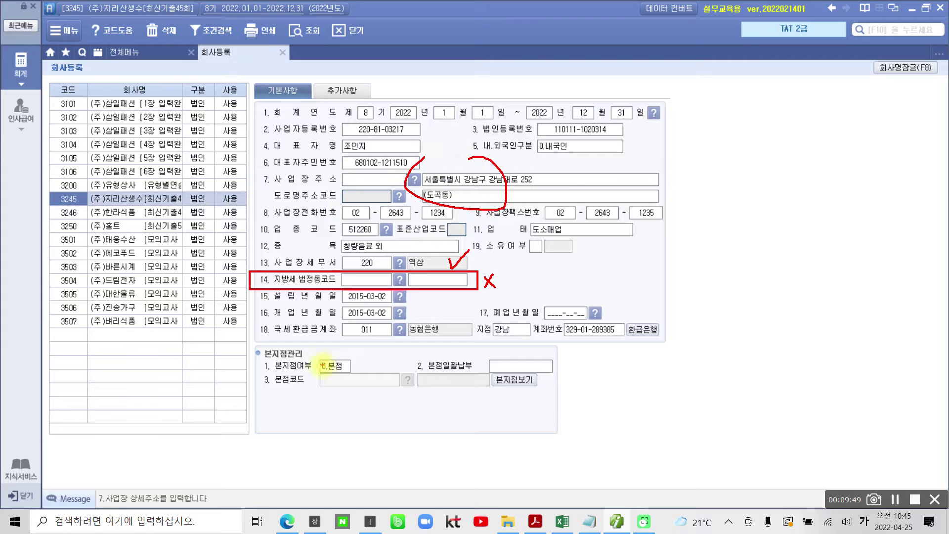
pyautogui.moveTo(255, 324)
pyautogui.mouseDown()
pyautogui.moveTo(362, 354)
pyautogui.moveTo(670, 342)
pyautogui.moveTo(510, 311)
pyautogui.moveTo(301, 314)
pyautogui.mouseUp()
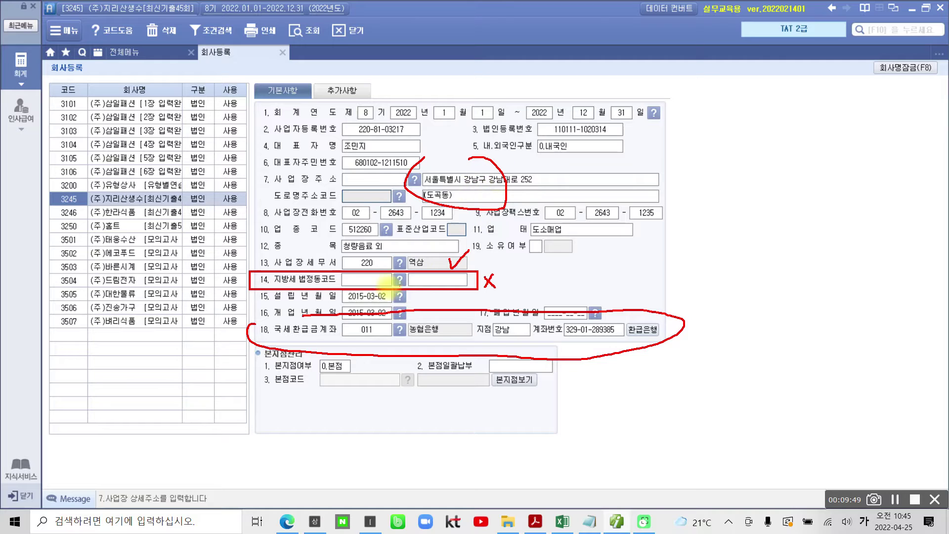
pyautogui.moveTo(236, 252); pyautogui.dragTo(288, 246)
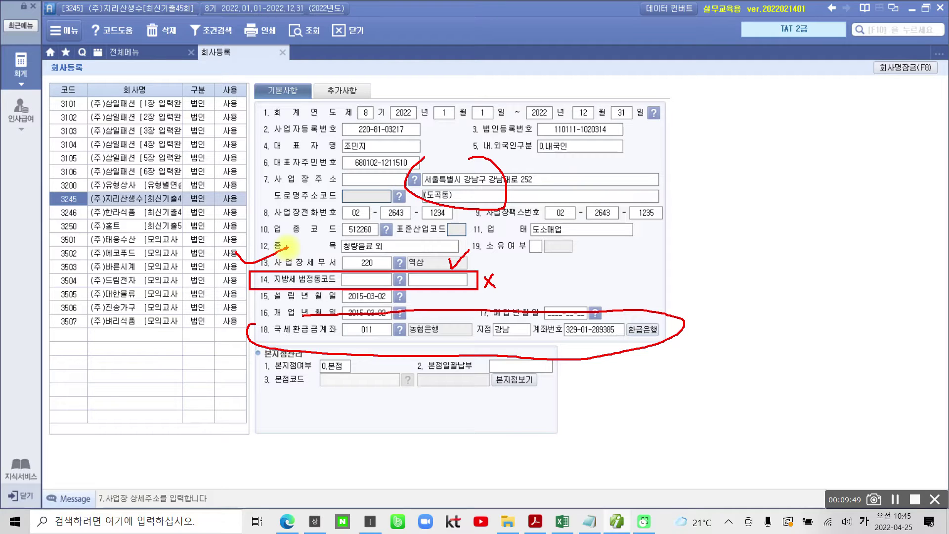
pyautogui.press('Escape')
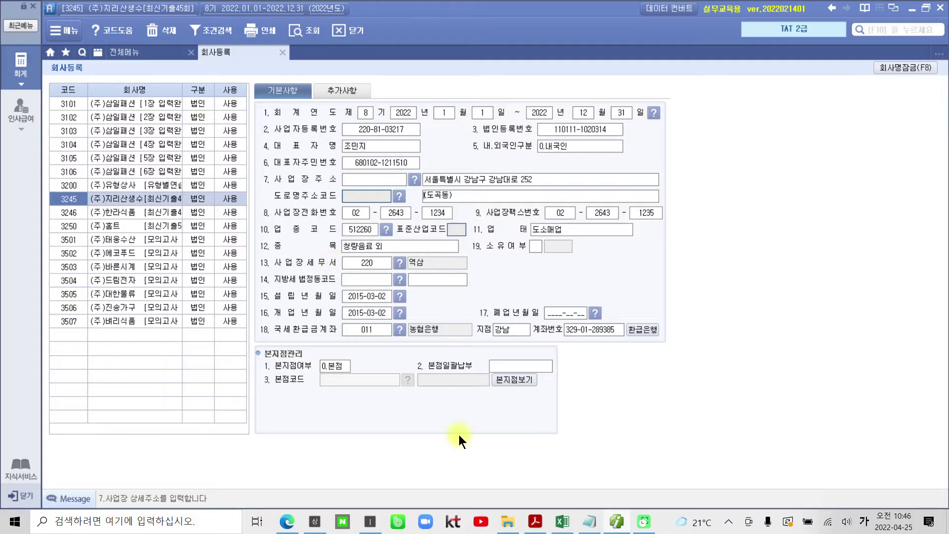
# Scroll the exam PDF to page 7, task 2 전기분 손익계산서의 입력수정.
pyautogui.click(535, 521)
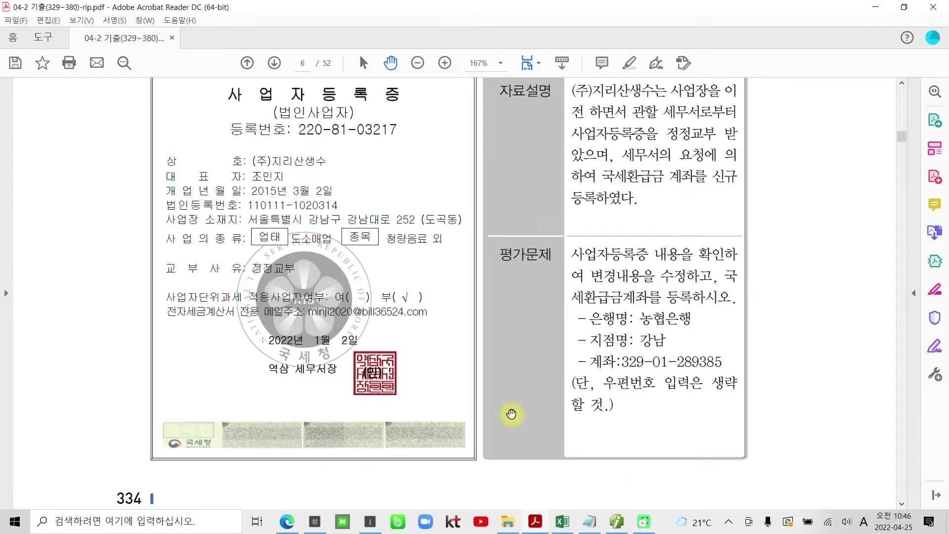
pyautogui.scroll(-5, 512, 389)
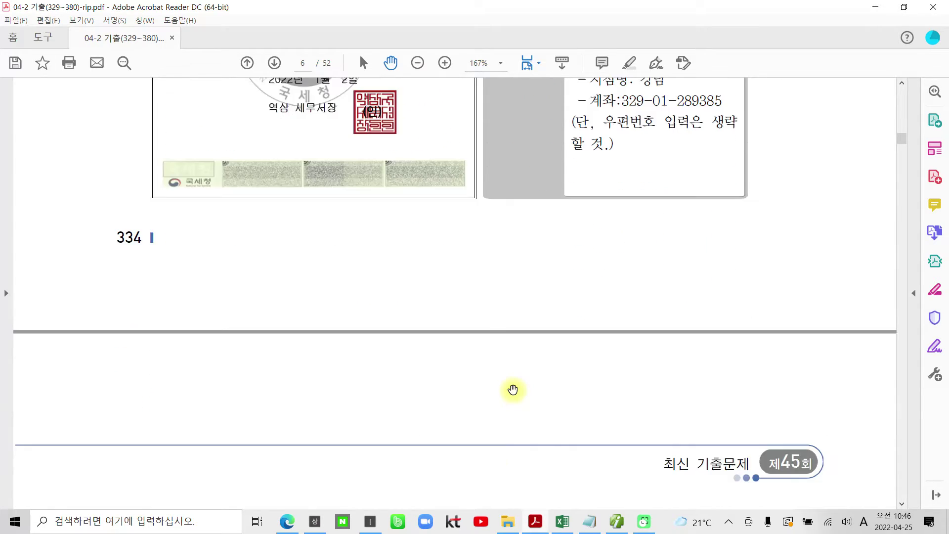
pyautogui.scroll(-10, 512, 389)
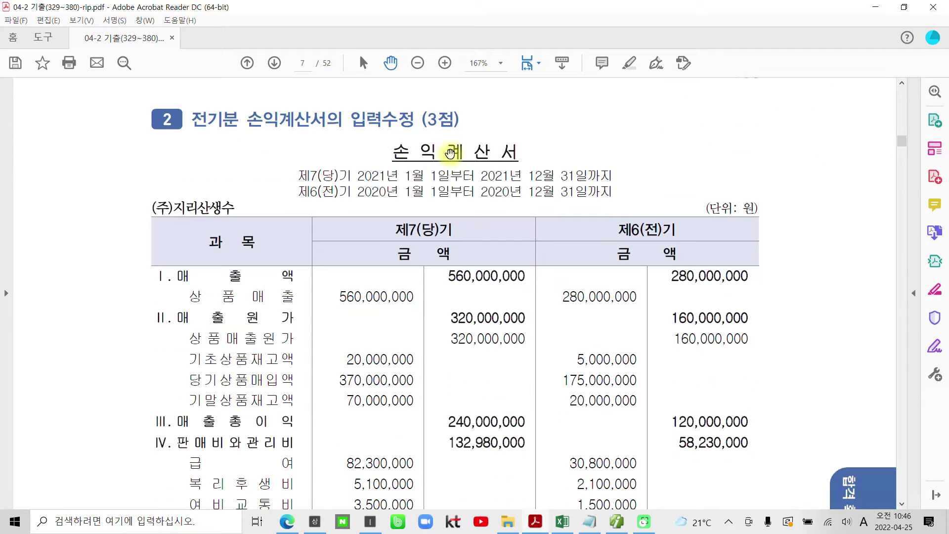
pyautogui.scroll(-1, 455, 158)
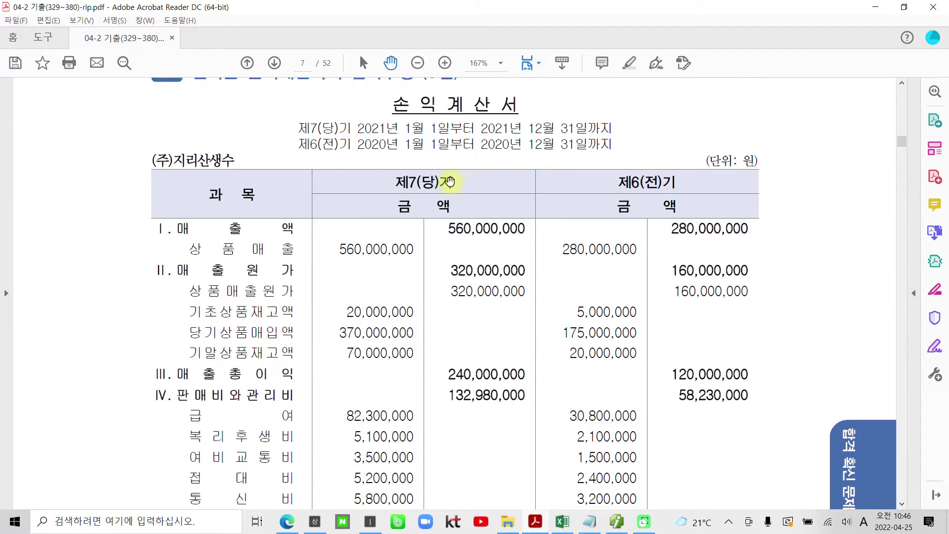
pyautogui.scroll(1, 448, 182)
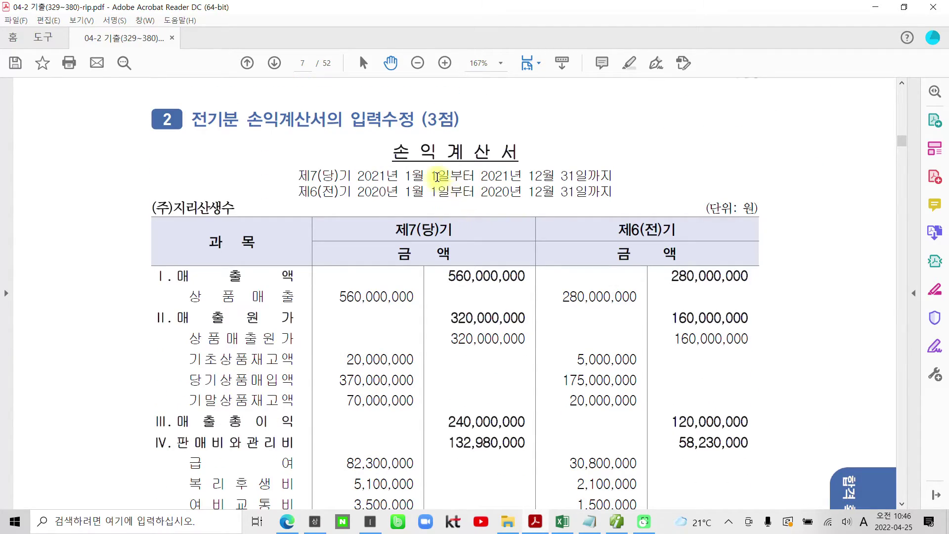
# Mark up the question and its 손익계산서 table with on-screen annotations, then clear them.
pyautogui.moveTo(184, 103)
pyautogui.mouseDown()
pyautogui.moveTo(269, 134)
pyautogui.moveTo(415, 133)
pyautogui.mouseUp()
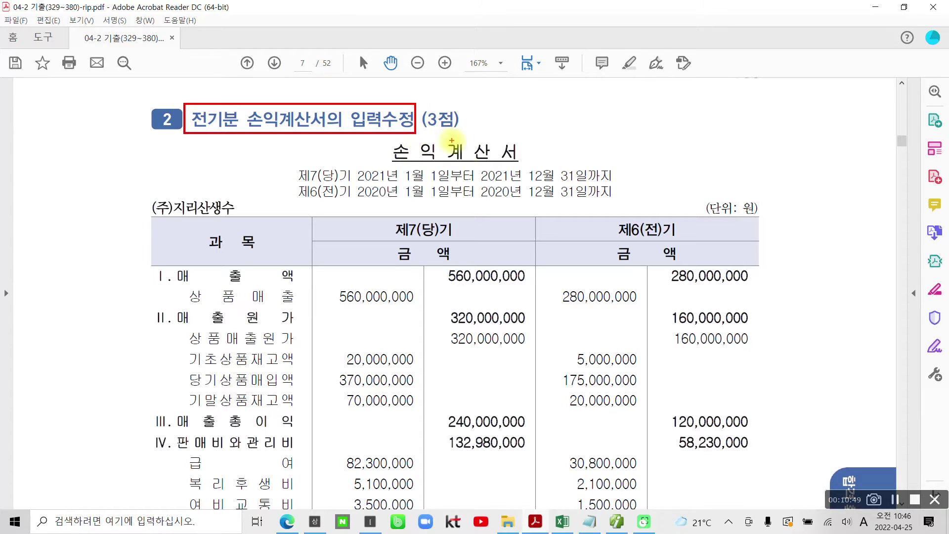
pyautogui.moveTo(607, 213)
pyautogui.mouseDown()
pyautogui.moveTo(611, 272)
pyautogui.moveTo(638, 230)
pyautogui.mouseUp()
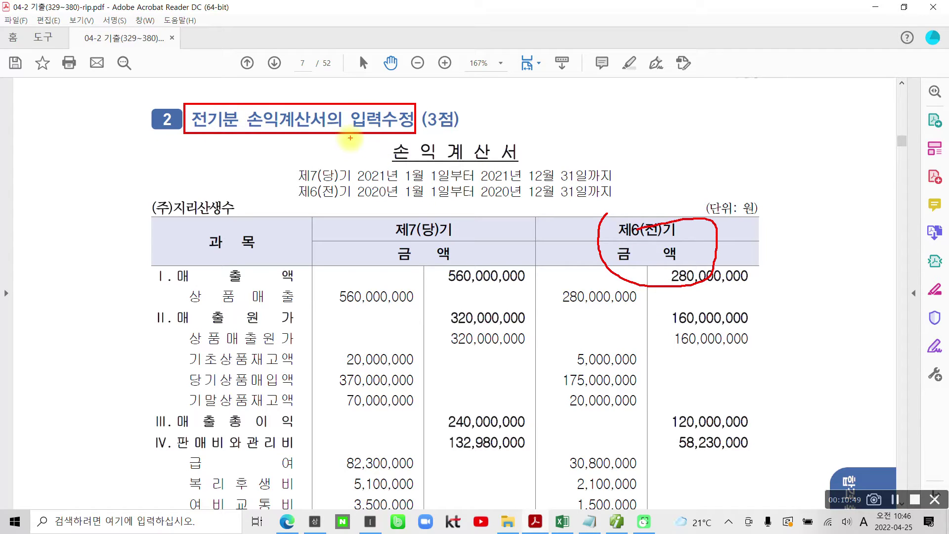
pyautogui.moveTo(391, 139)
pyautogui.mouseDown()
pyautogui.moveTo(435, 161)
pyautogui.moveTo(524, 158)
pyautogui.moveTo(396, 130)
pyautogui.mouseUp()
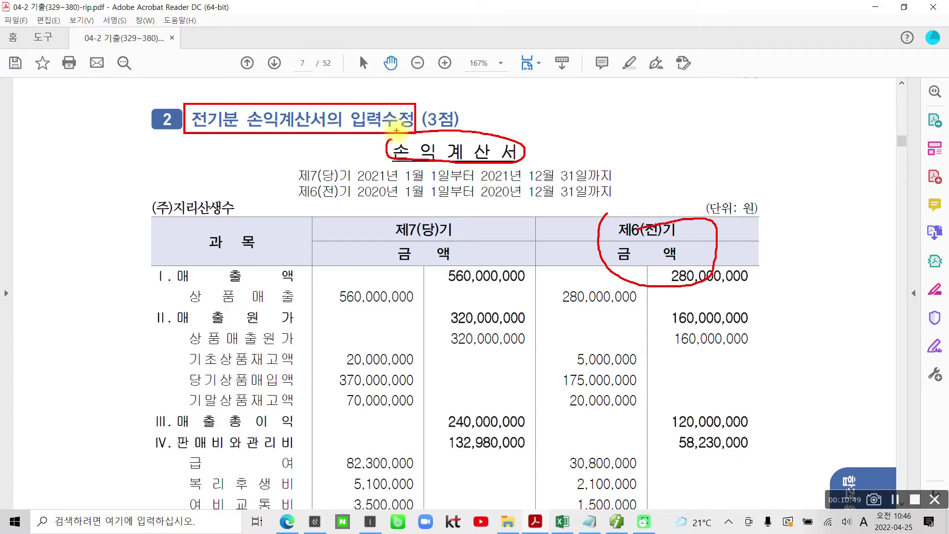
pyautogui.moveTo(380, 227)
pyautogui.mouseDown()
pyautogui.moveTo(418, 271)
pyautogui.moveTo(371, 237)
pyautogui.mouseUp()
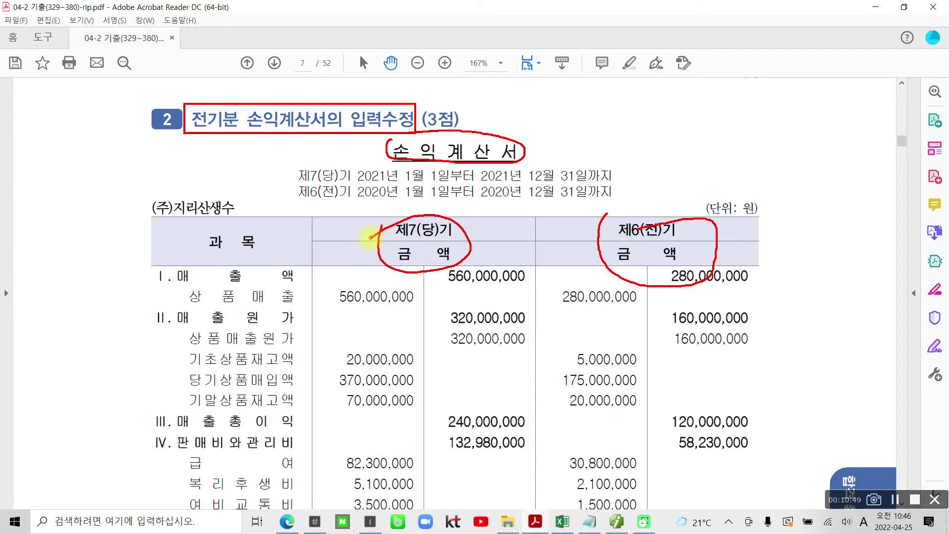
pyautogui.moveTo(616, 311); pyautogui.dragTo(703, 227)
pyautogui.moveTo(625, 217); pyautogui.dragTo(736, 330)
pyautogui.moveTo(424, 275); pyautogui.dragTo(440, 251)
pyautogui.moveTo(314, 221); pyautogui.dragTo(313, 434)
pyautogui.moveTo(536, 227)
pyautogui.mouseDown()
pyautogui.moveTo(540, 336)
pyautogui.moveTo(525, 457)
pyautogui.mouseUp()
pyautogui.press('Escape')
pyautogui.scroll(-1, 429, 189)
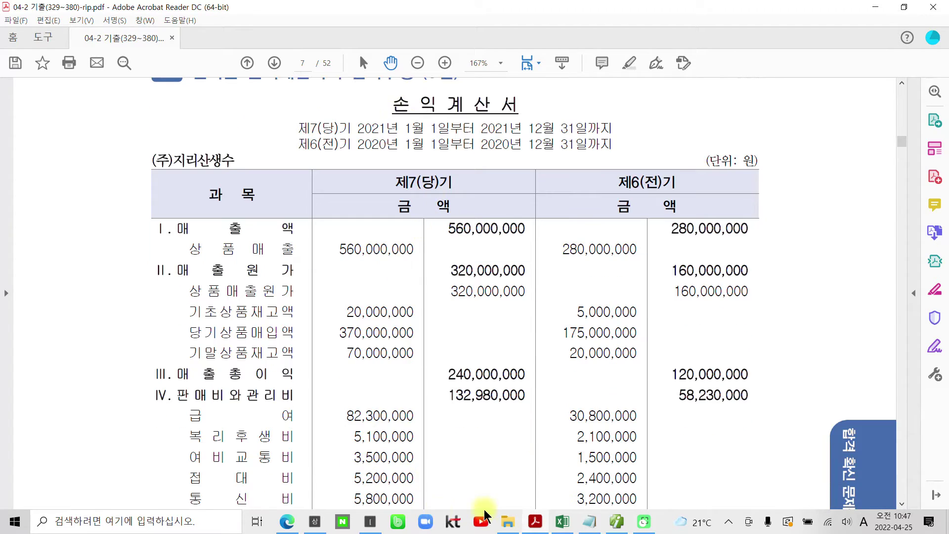
# Close 회사등록 and open the 2021 전기분 손익계산서, showing net income 107,820,000.
pyautogui.click(616, 522)
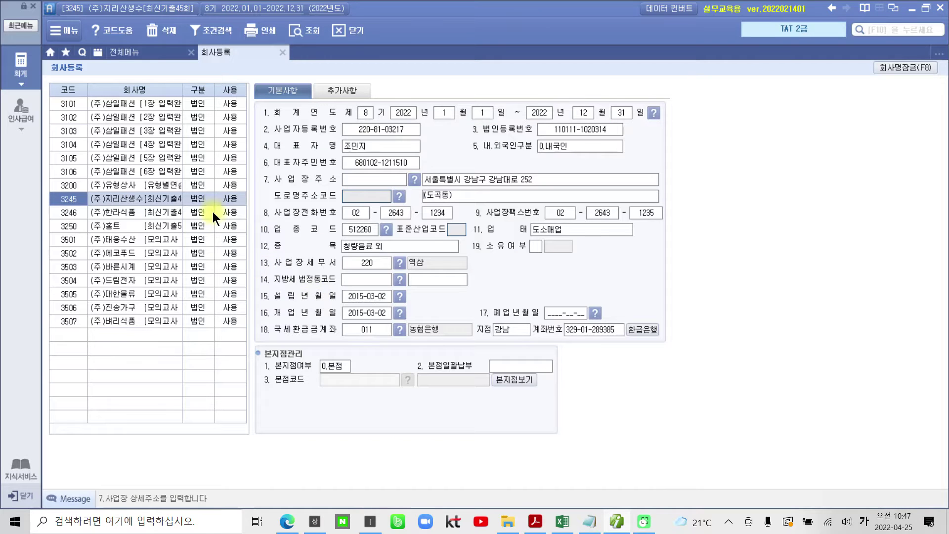
pyautogui.click(282, 53)
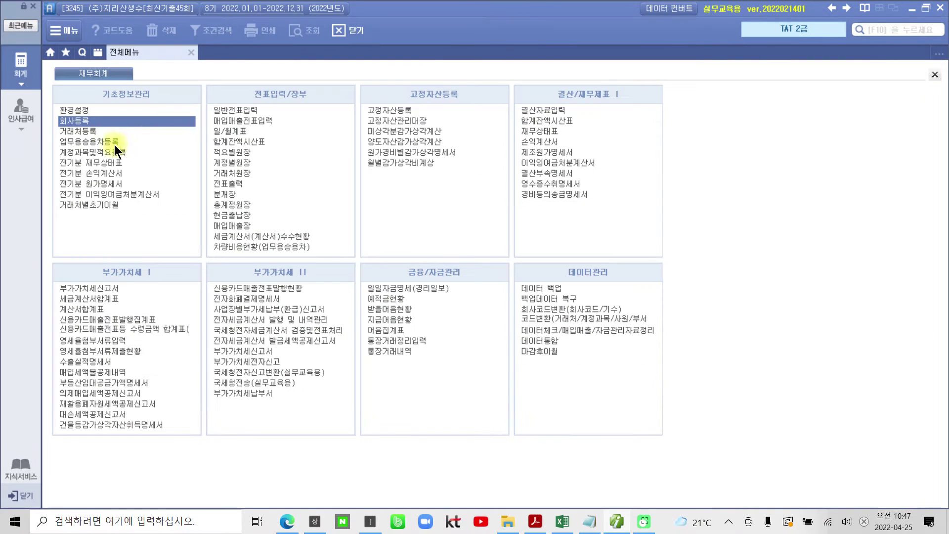
pyautogui.click(103, 174)
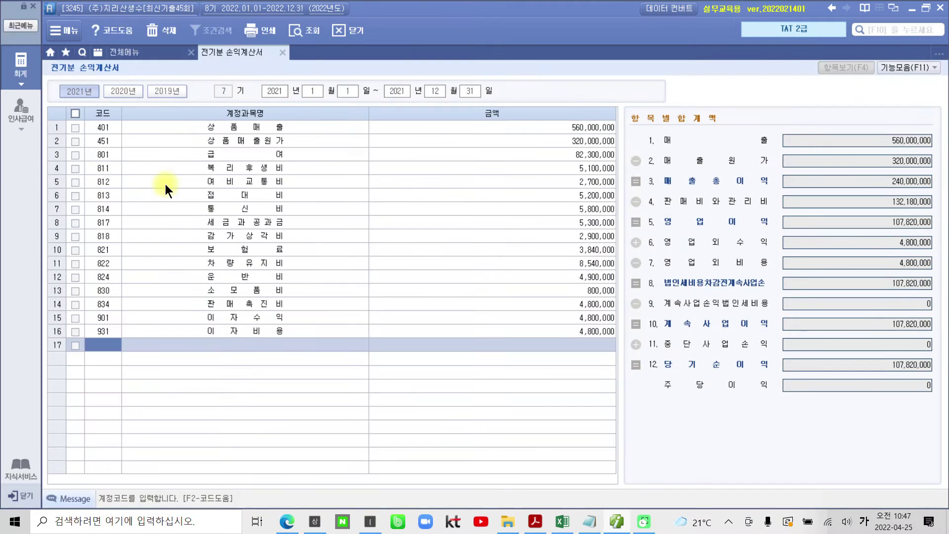
pyautogui.moveTo(624, 356)
pyautogui.mouseDown()
pyautogui.moveTo(658, 381)
pyautogui.moveTo(923, 387)
pyautogui.moveTo(873, 340)
pyautogui.moveTo(620, 353)
pyautogui.mouseUp()
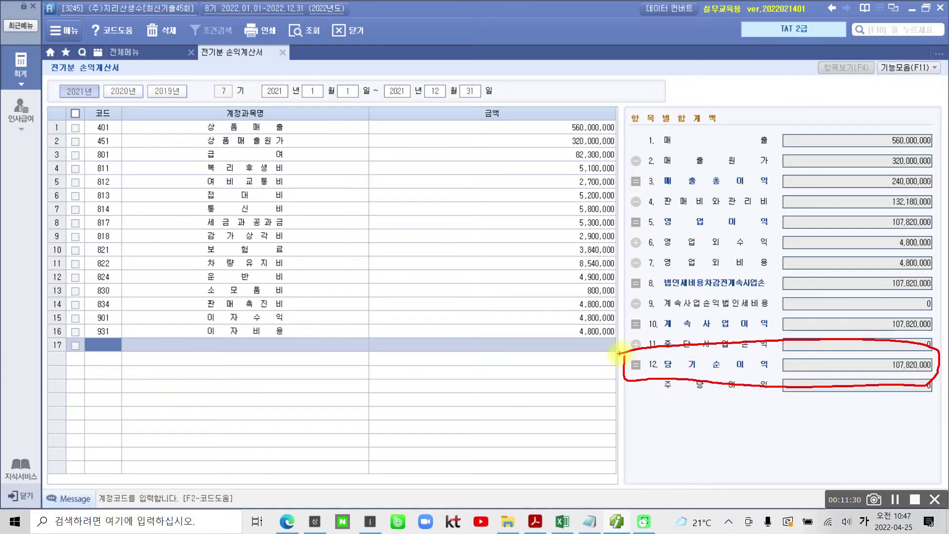
pyautogui.moveTo(885, 379)
pyautogui.mouseDown()
pyautogui.moveTo(904, 340)
pyautogui.moveTo(924, 396)
pyautogui.mouseUp()
pyautogui.moveTo(543, 105); pyautogui.dragTo(532, 324)
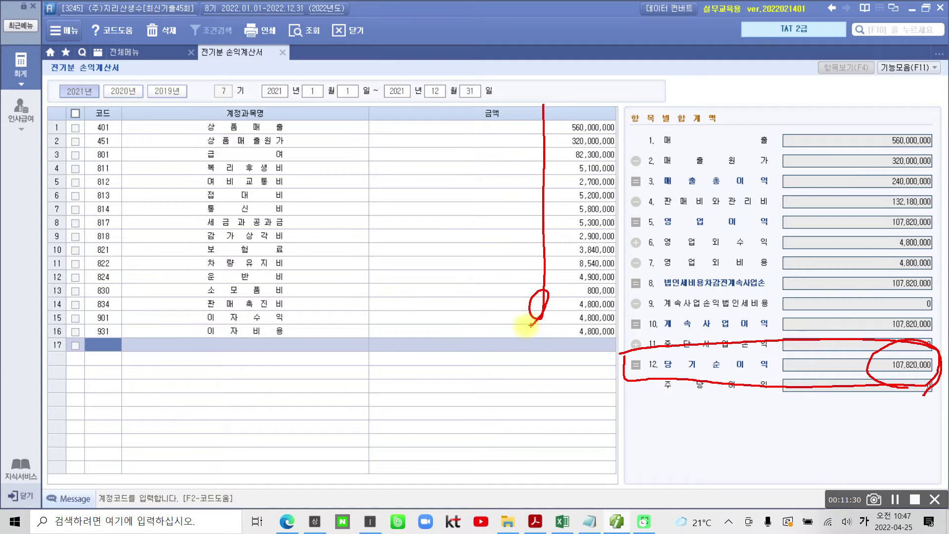
pyautogui.press('Escape')
# Check the sales and cost-of-goods figures and correct 여비교통비 to 3,500,000.
pyautogui.click(581, 127)
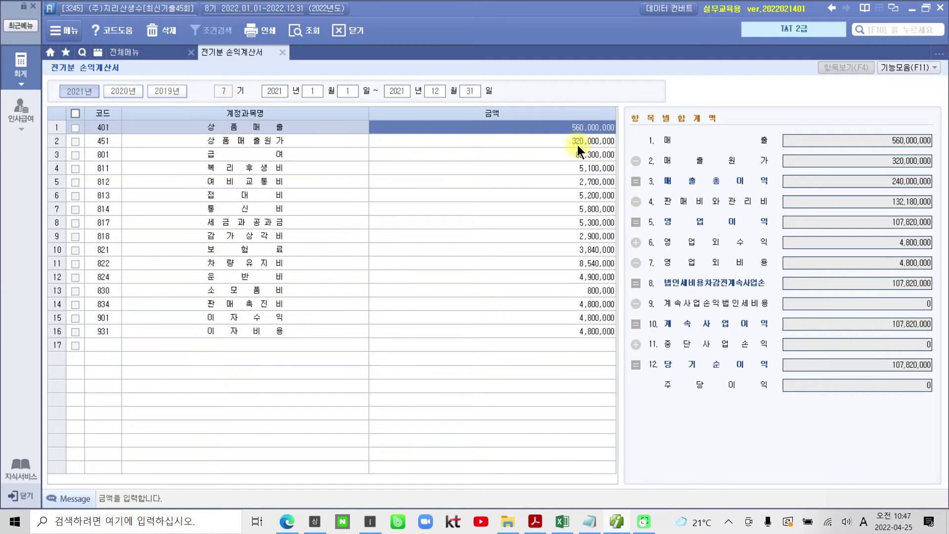
pyautogui.click(578, 142)
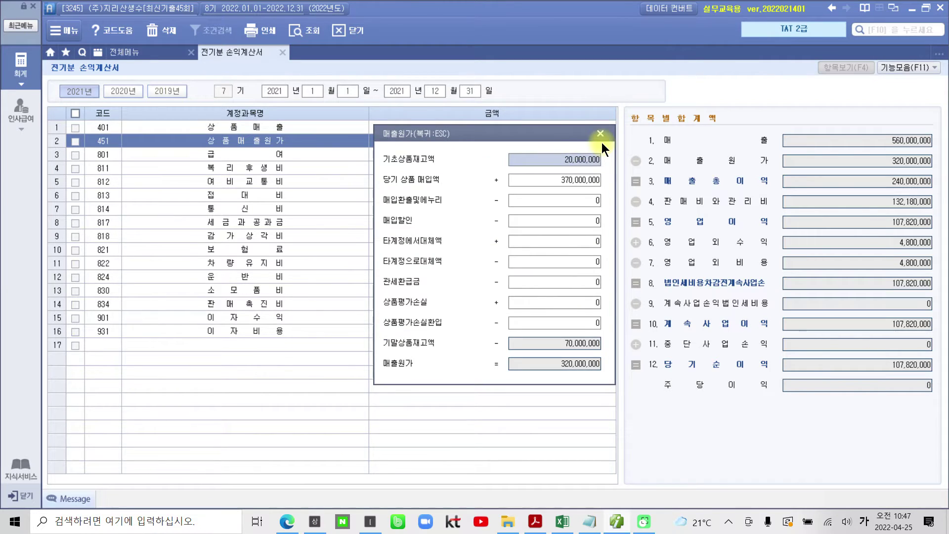
pyautogui.click(600, 134)
pyautogui.click(591, 153)
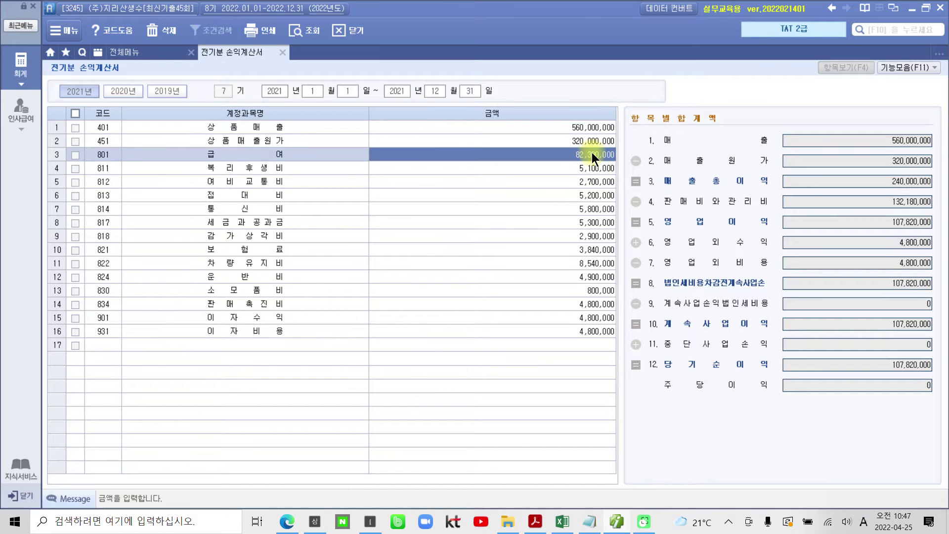
pyautogui.press('Return')
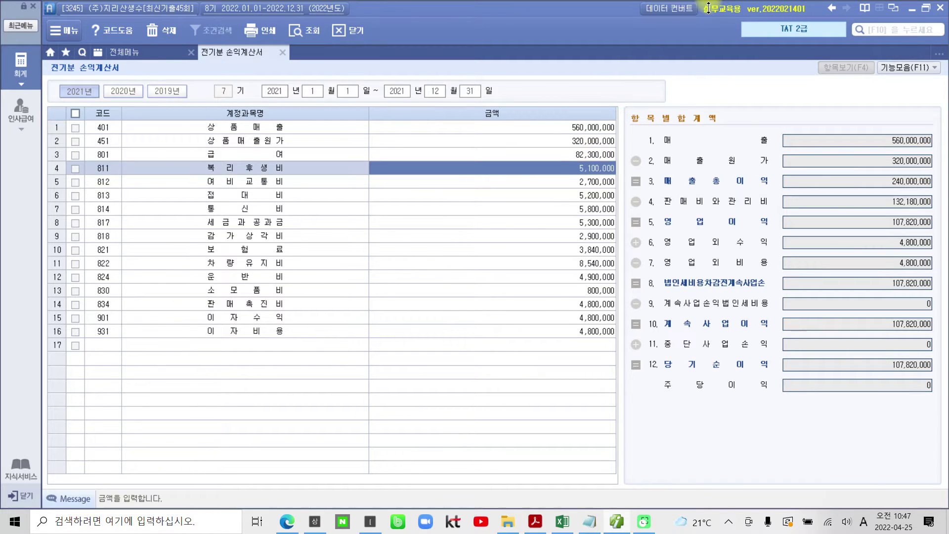
pyautogui.press('Return')
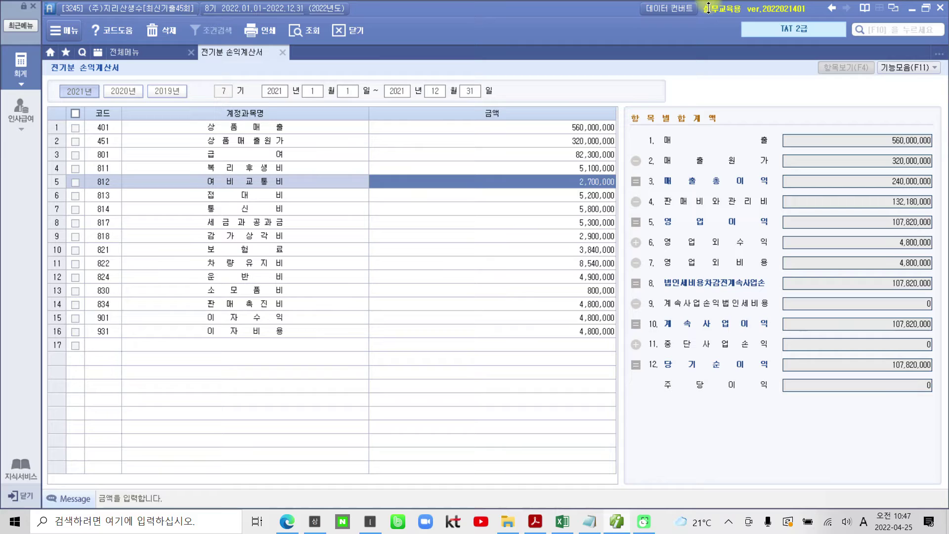
pyautogui.write('3500000')
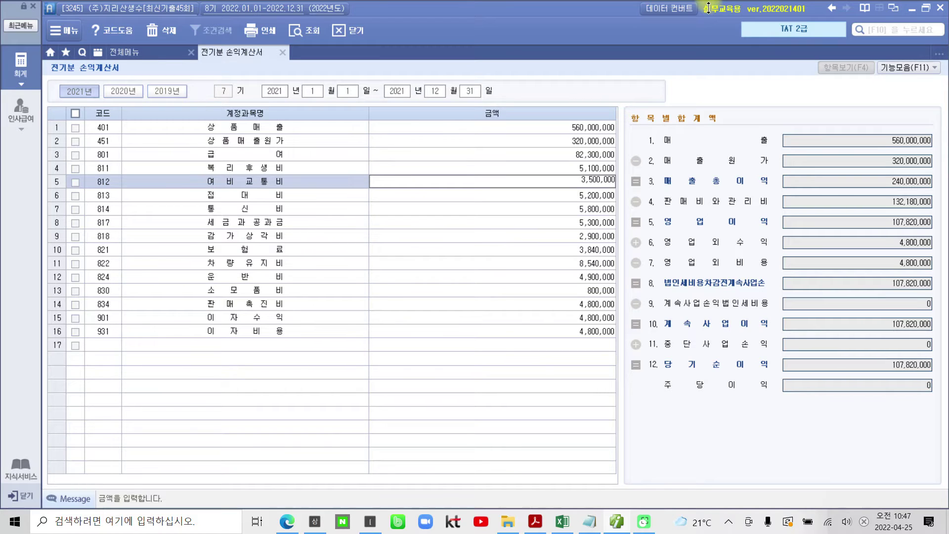
pyautogui.press('Return')
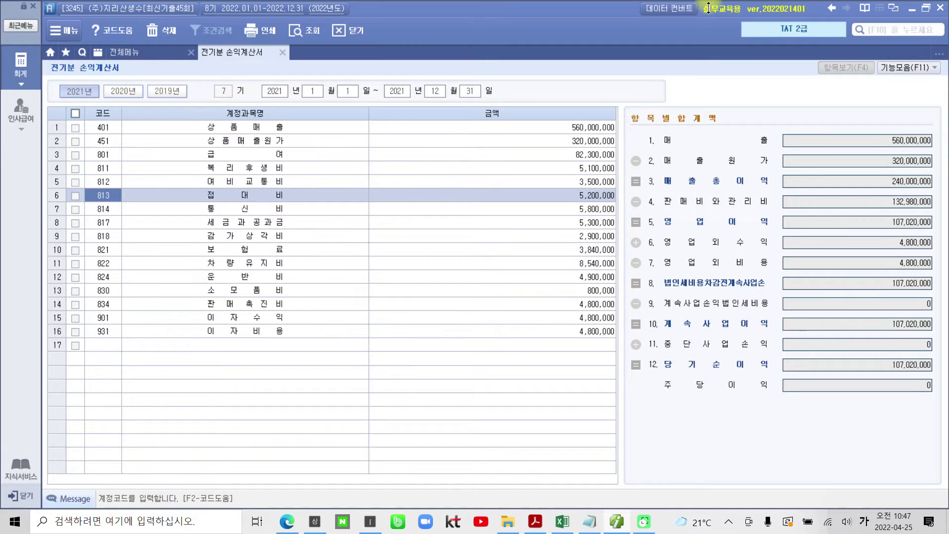
# Step through the remaining expense and income rows down to empty row 17.
pyautogui.press('Return')
pyautogui.press('Return')
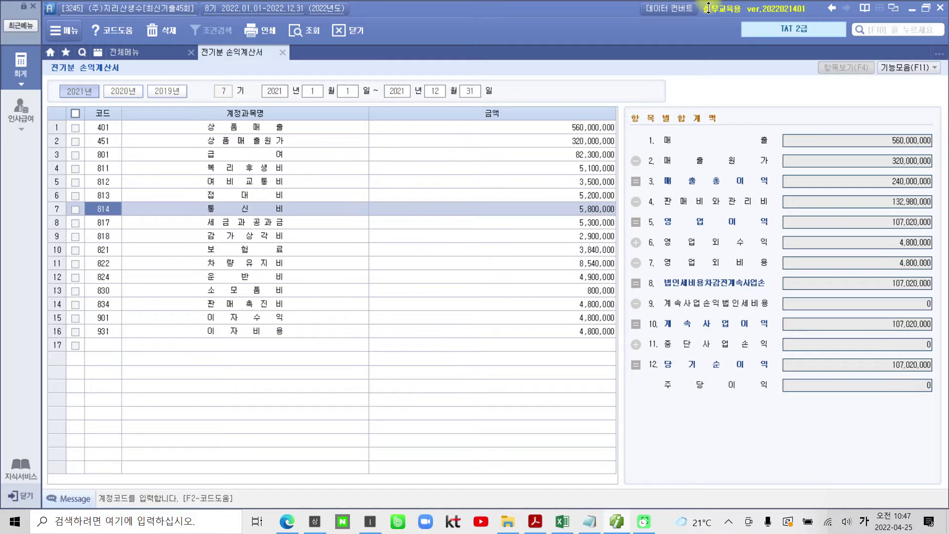
pyautogui.press('Return')
pyautogui.press('Return')
pyautogui.press('Return')
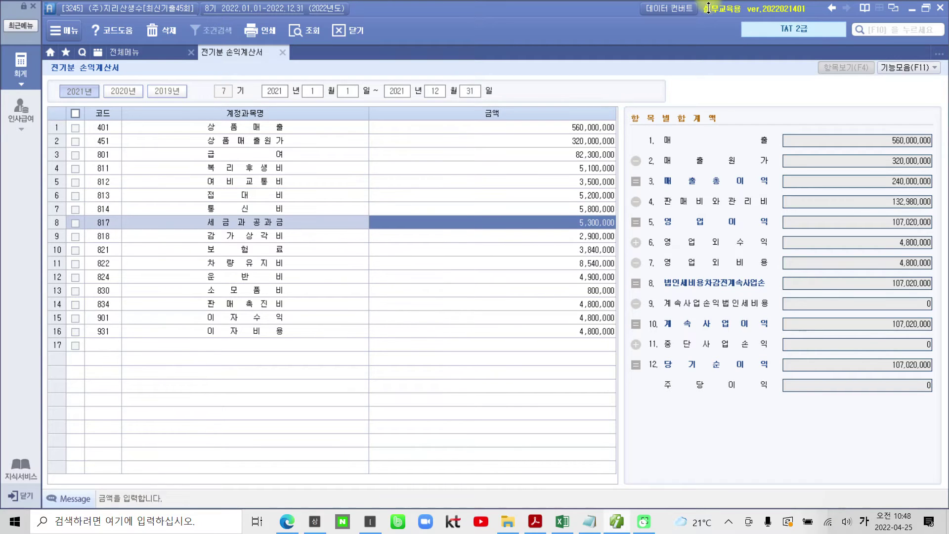
pyautogui.press('Return')
pyautogui.press('Return')
pyautogui.press('Return')
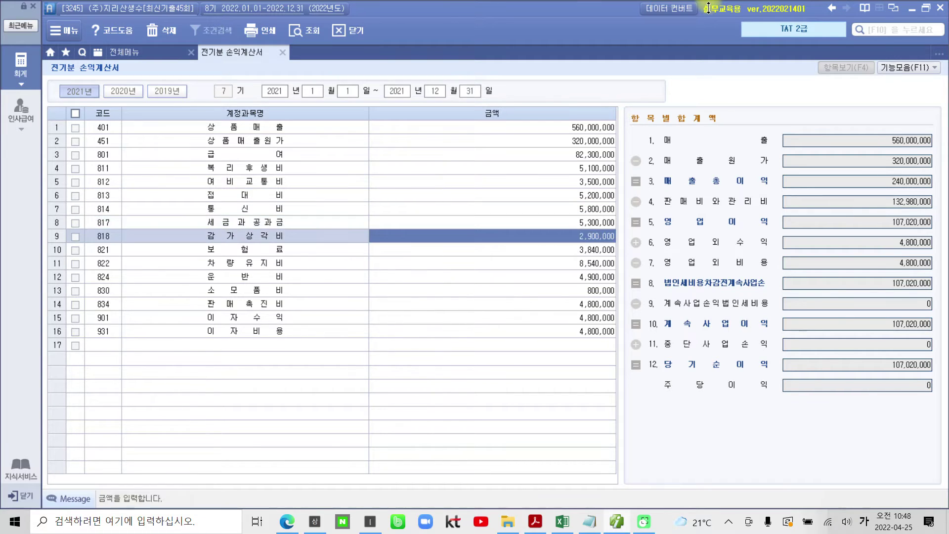
pyautogui.press('Return')
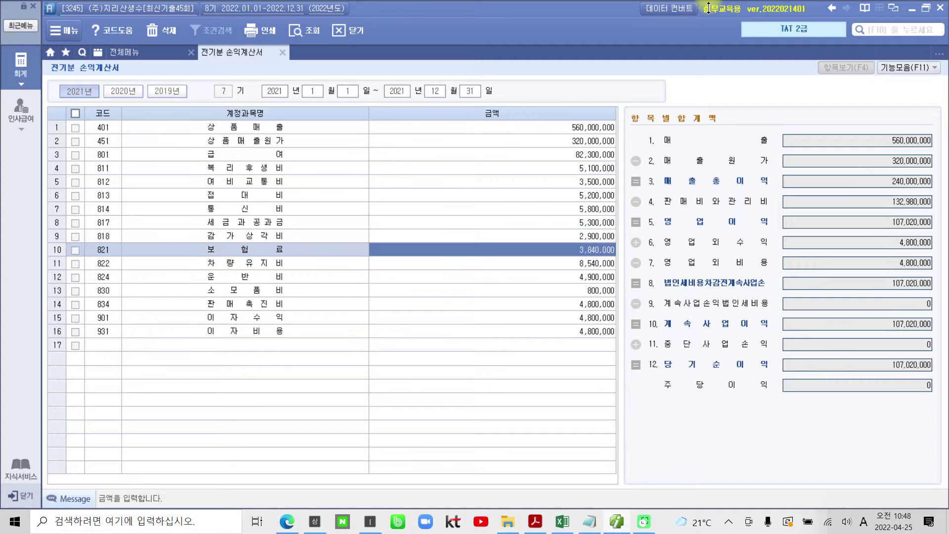
pyautogui.press('Return')
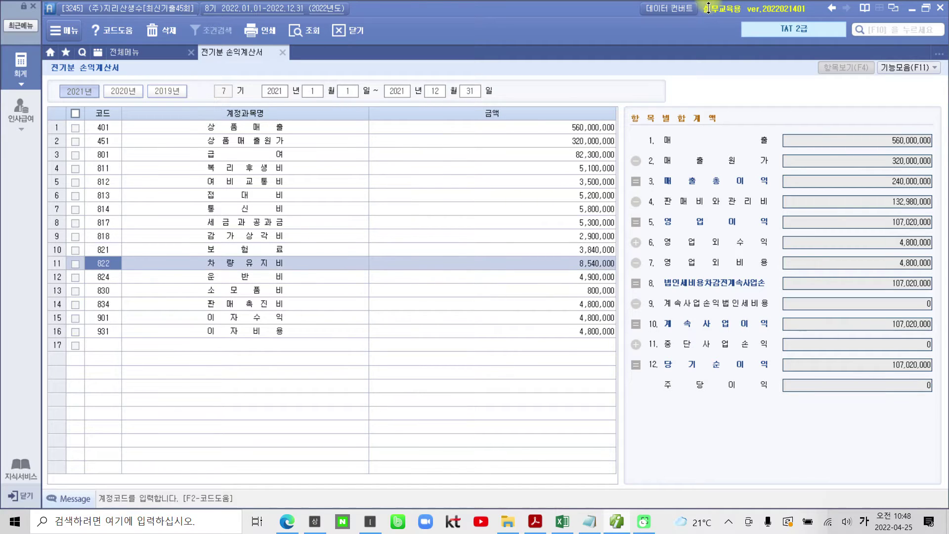
pyautogui.press('Return')
pyautogui.press('Return')
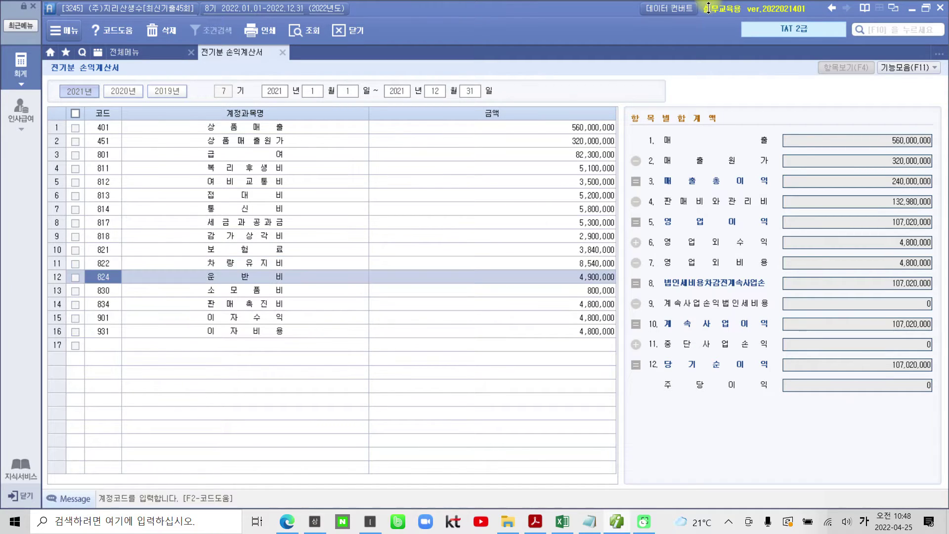
pyautogui.press('Return')
pyautogui.press('Return')
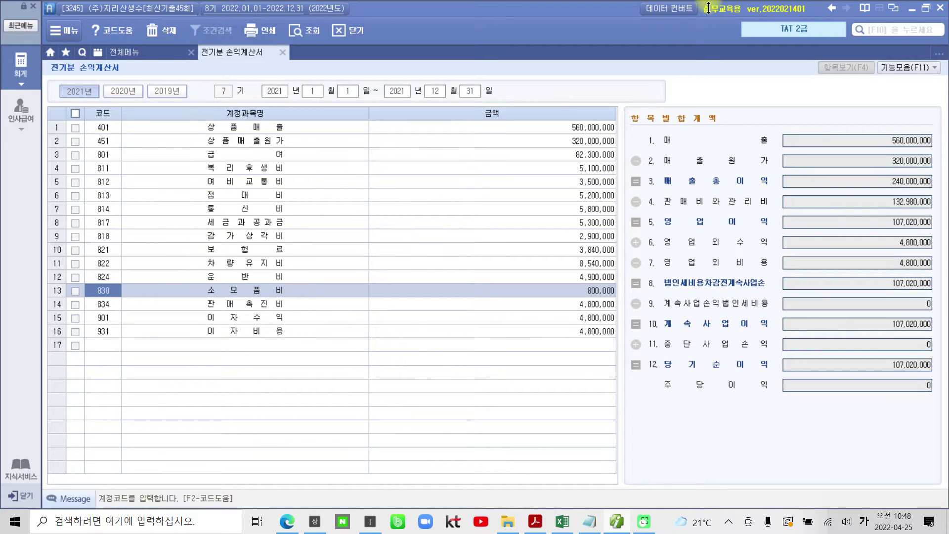
pyautogui.press('Return')
pyautogui.press('Return')
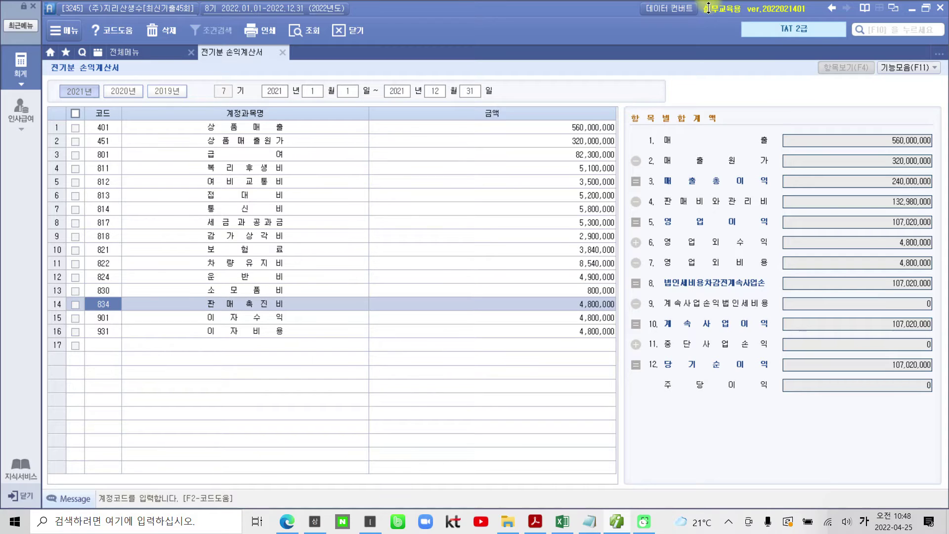
pyautogui.press('Return')
pyautogui.press('Return')
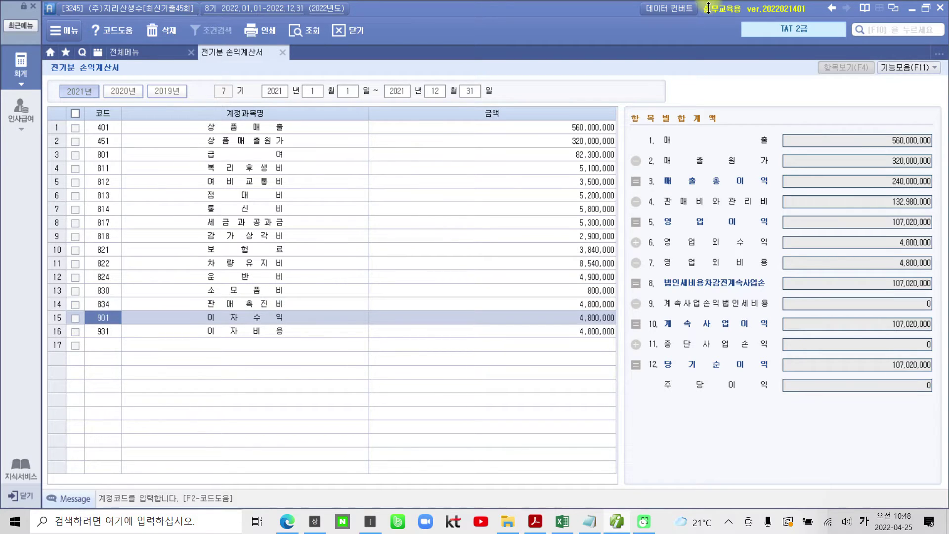
pyautogui.press('Return')
pyautogui.press('Return')
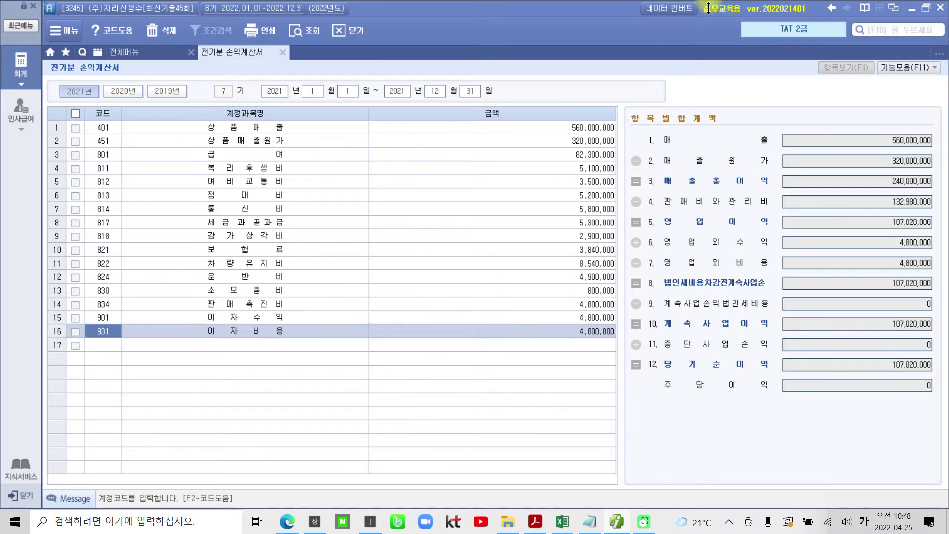
pyautogui.press('Return')
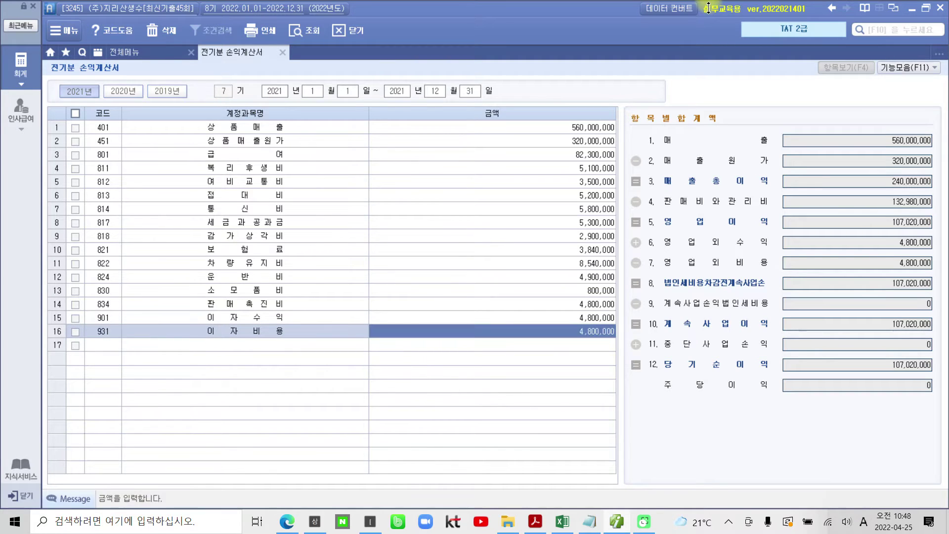
# Add account 998 법인세등 with 7,500,000 in row 17.
pyautogui.press('Return')
pyautogui.write('998')
pyautogui.press('Return')
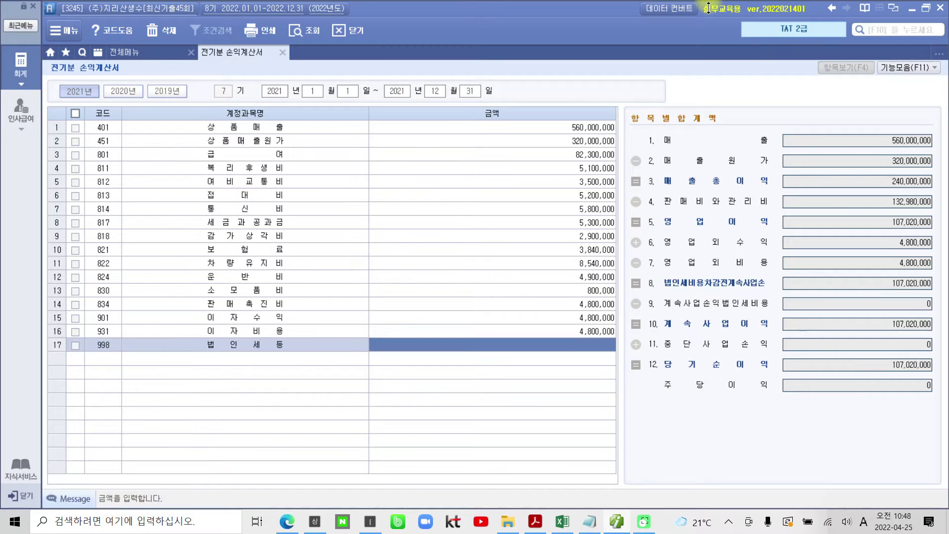
pyautogui.write('7500000')
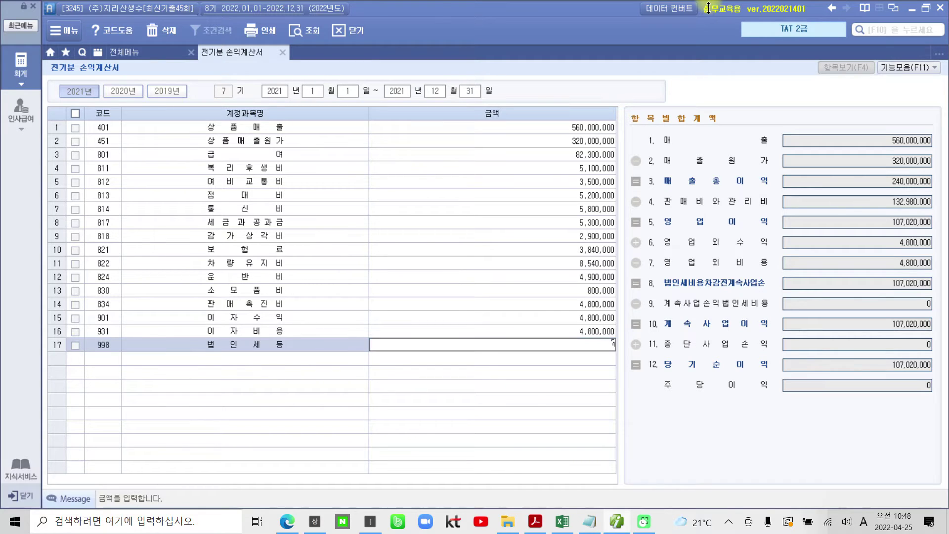
pyautogui.press('Return')
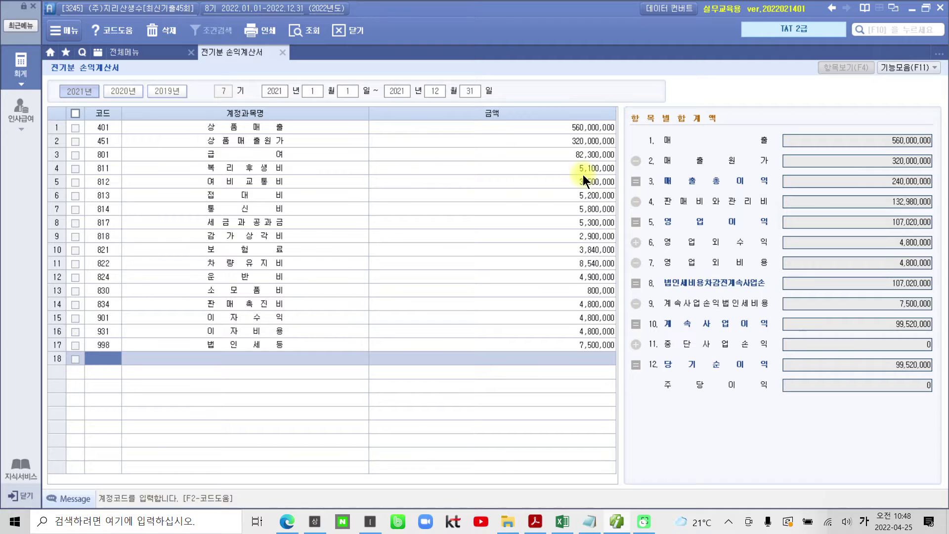
# Change 901 이자수익 to 3,200,000 and confirm net income drops to 97,920,000.
pyautogui.click(284, 322)
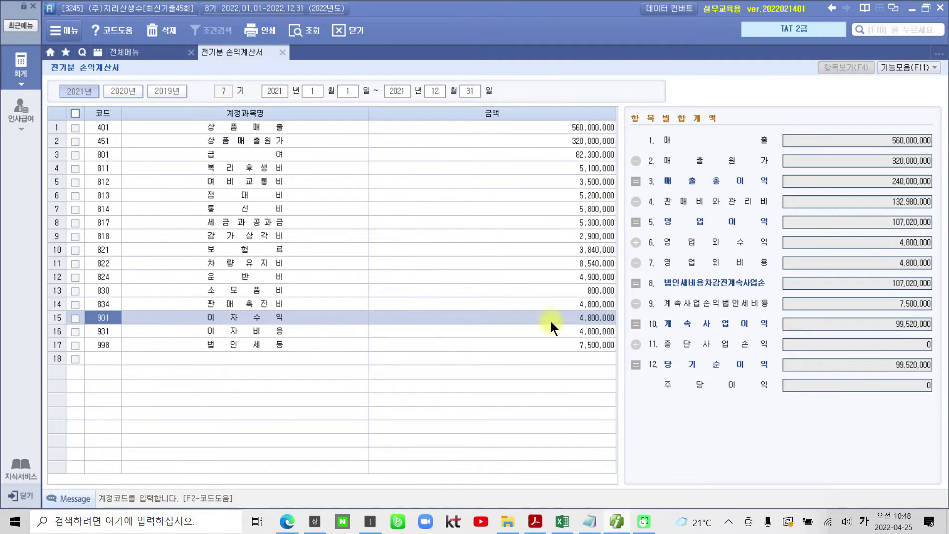
pyautogui.click(586, 319)
pyautogui.write('3200000')
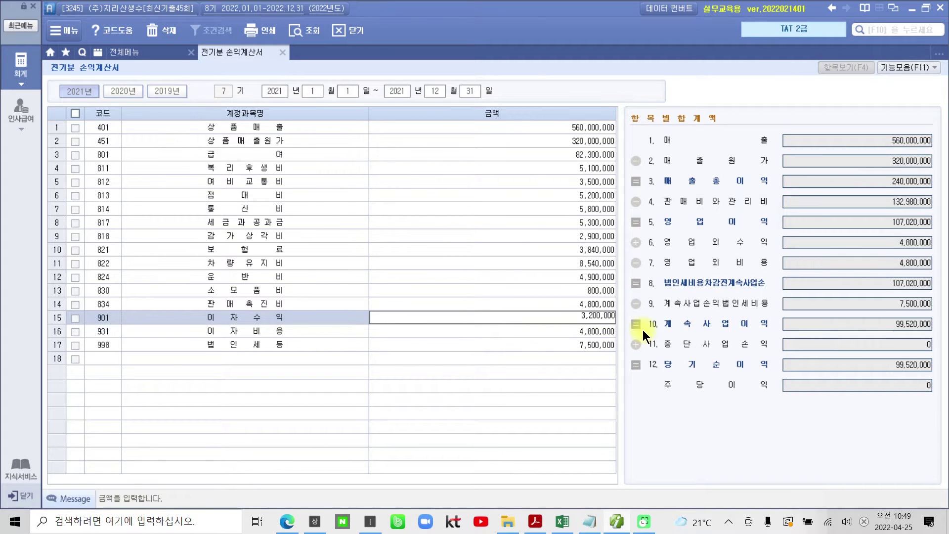
pyautogui.press('Return')
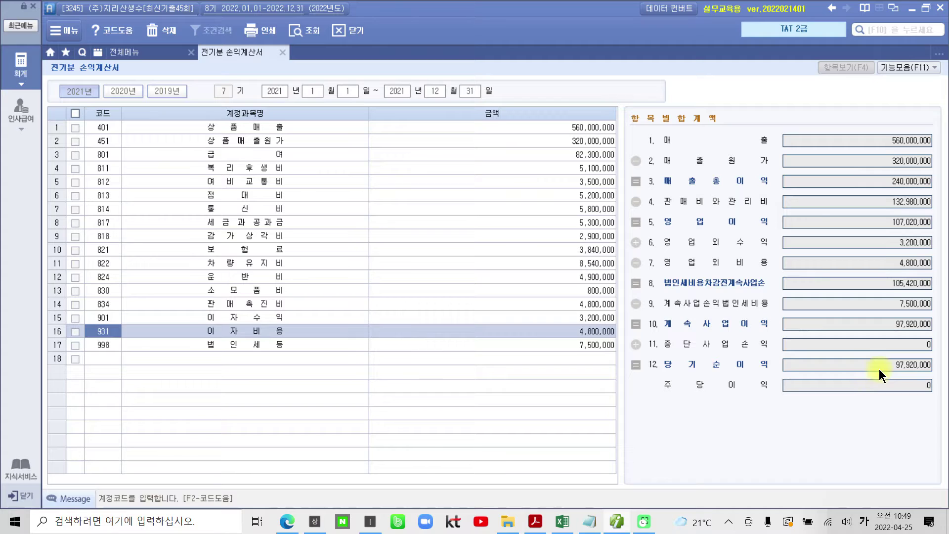
pyautogui.click(879, 369)
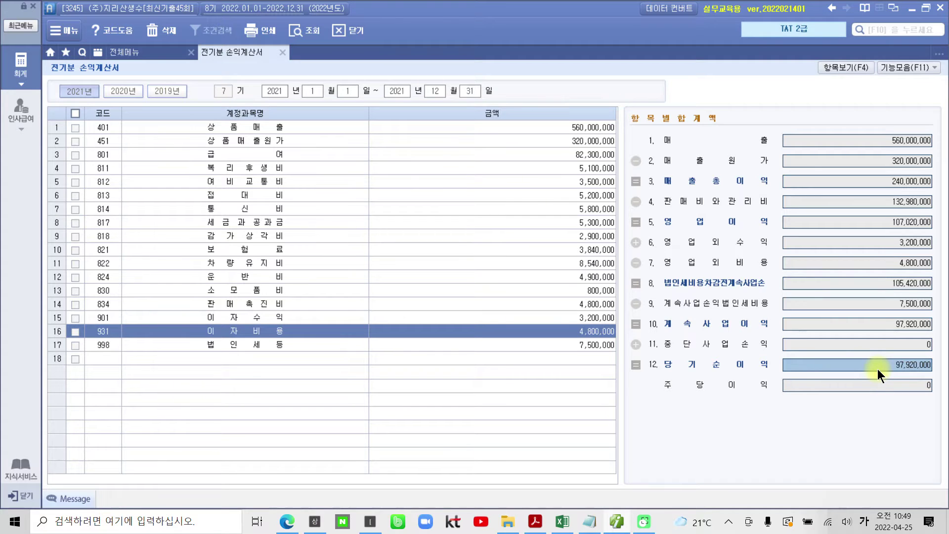
pyautogui.click(594, 319)
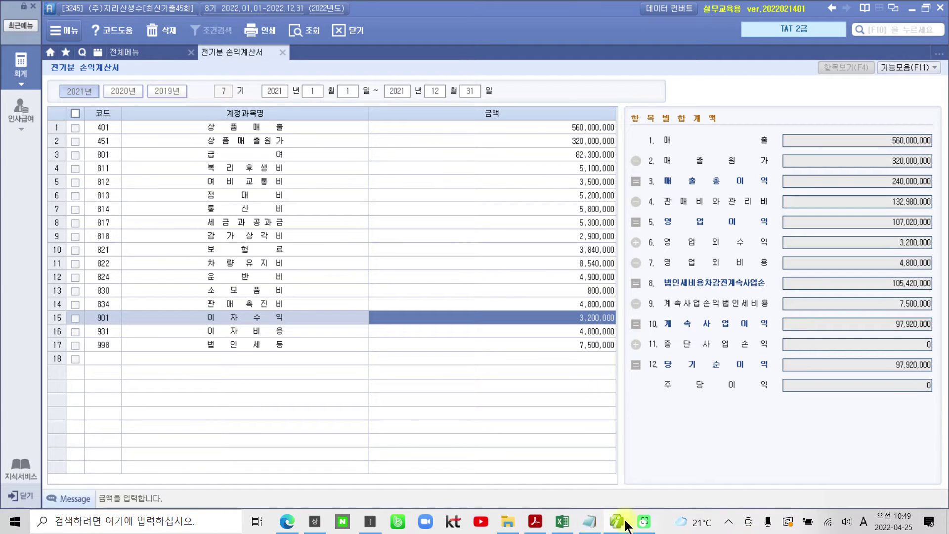
pyautogui.click(618, 460)
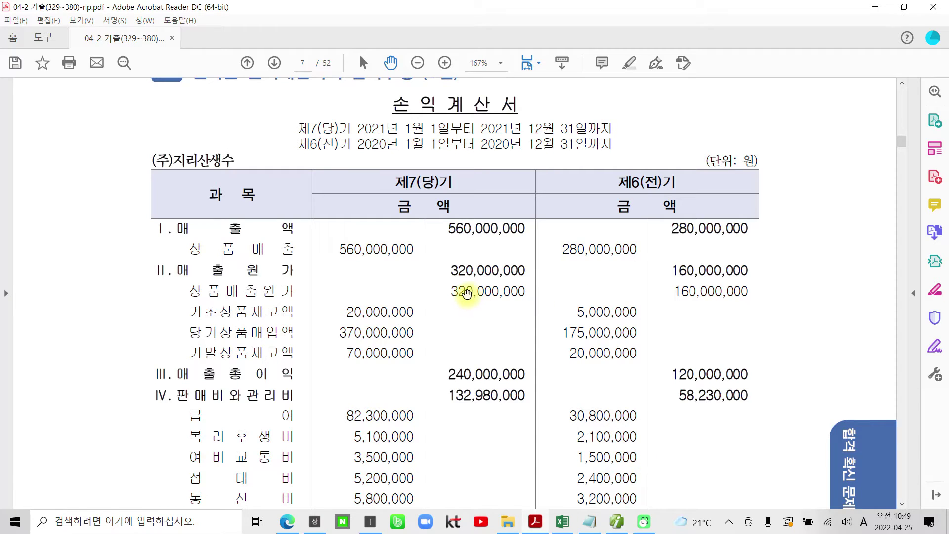
# Highlight the net income figure 97,920,000 in yellow in the exam PDF.
pyautogui.scroll(2, 466, 294)
pyautogui.scroll(-5, 455, 296)
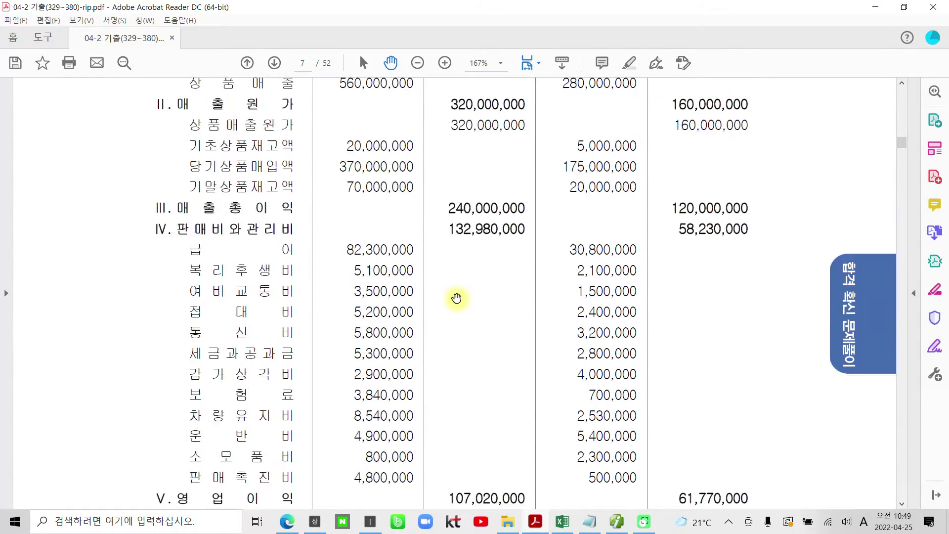
pyautogui.scroll(-6, 457, 298)
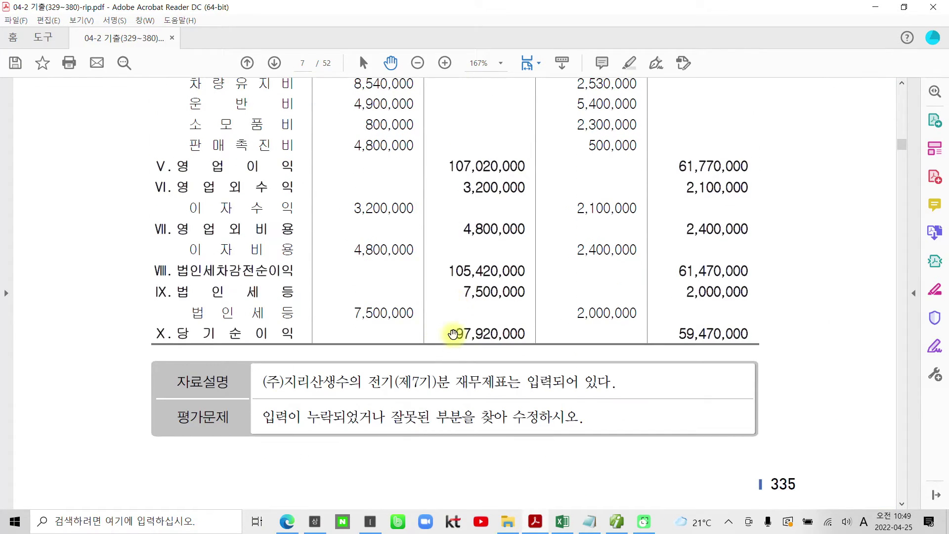
pyautogui.moveTo(454, 335); pyautogui.dragTo(517, 336)
pyautogui.rightClick(507, 340)
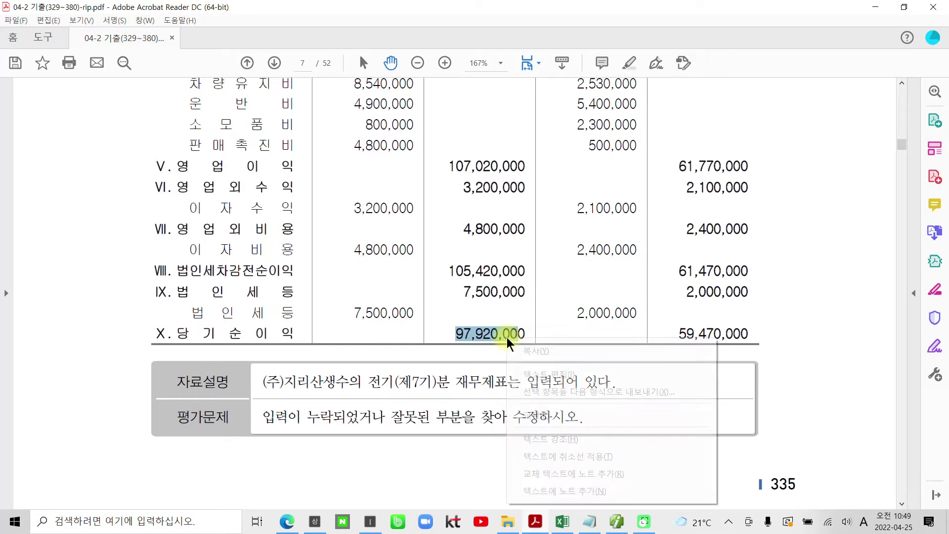
pyautogui.click(544, 438)
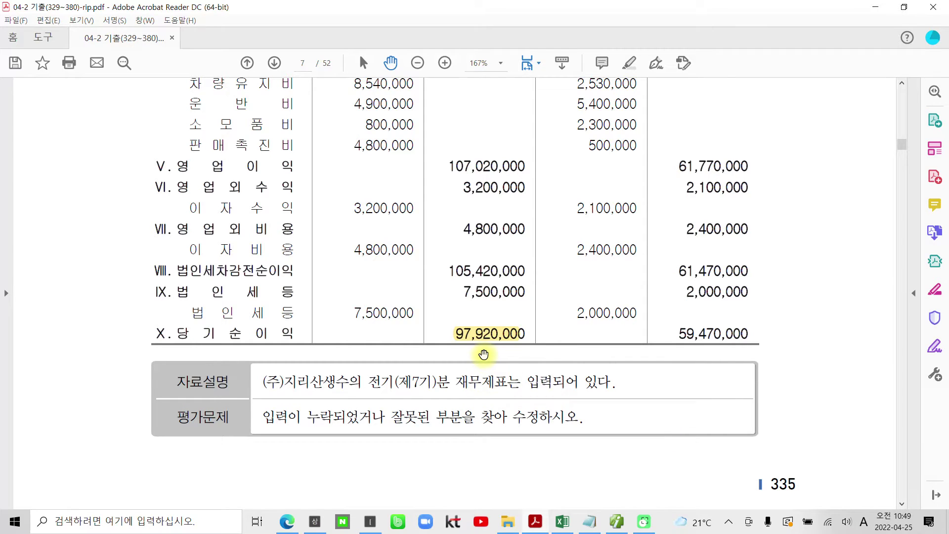
# Highlight the 거래처별초기이월 and 미지급금 명세서 headings in yellow.
pyautogui.scroll(-3, 483, 354)
pyautogui.scroll(-6, 483, 354)
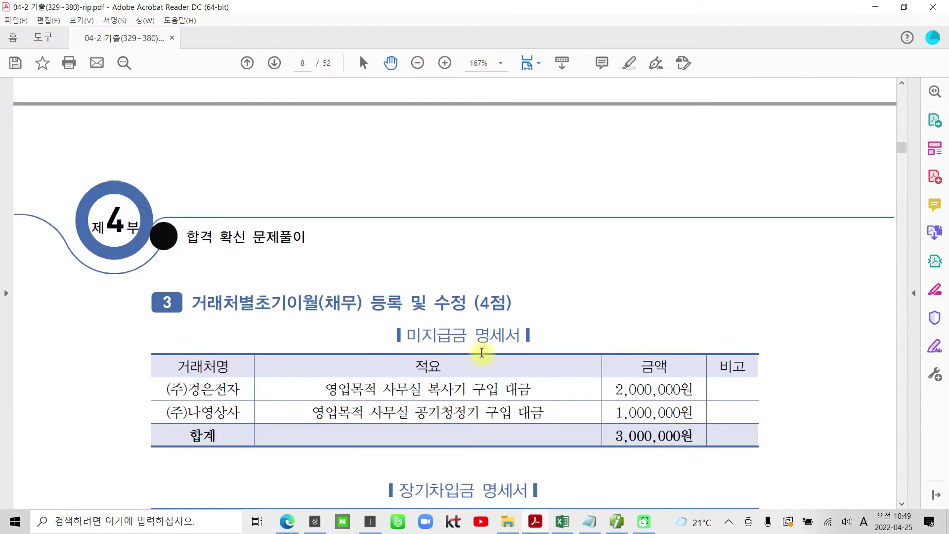
pyautogui.scroll(-3, 482, 352)
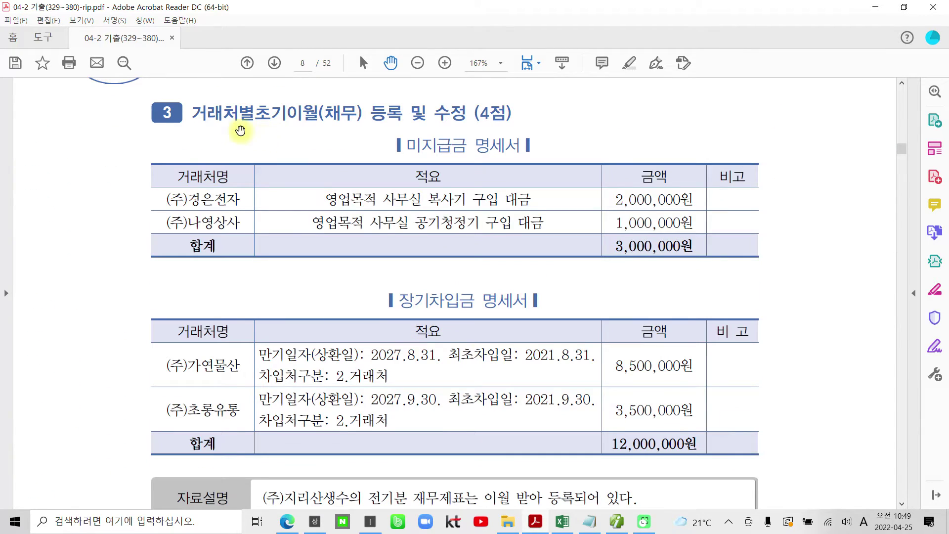
pyautogui.moveTo(191, 112); pyautogui.dragTo(318, 112)
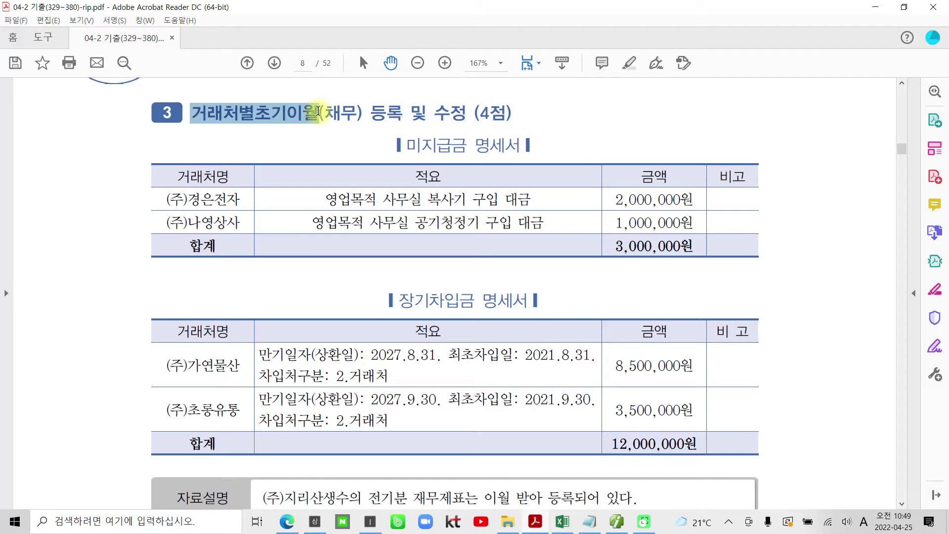
pyautogui.rightClick(346, 117)
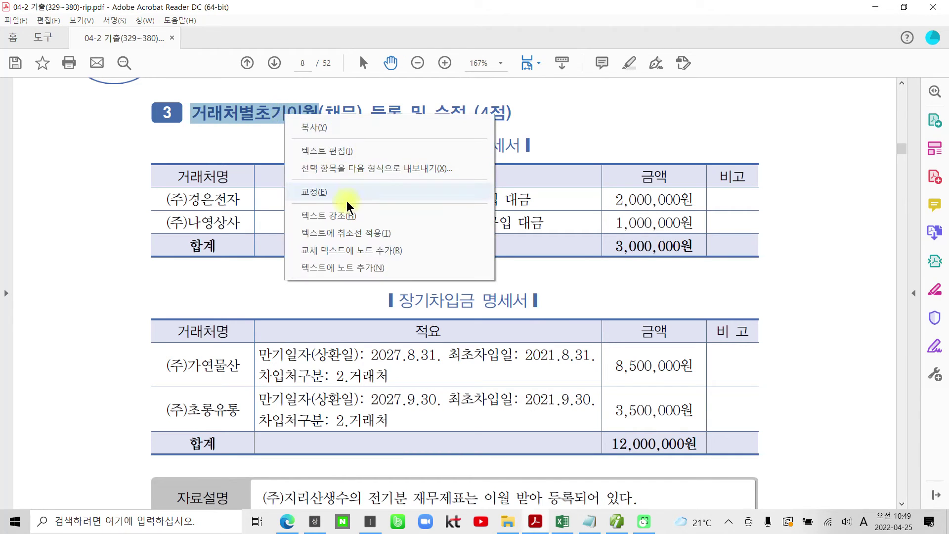
pyautogui.click(336, 215)
pyautogui.moveTo(405, 144); pyautogui.dragTo(500, 143)
pyautogui.rightClick(501, 144)
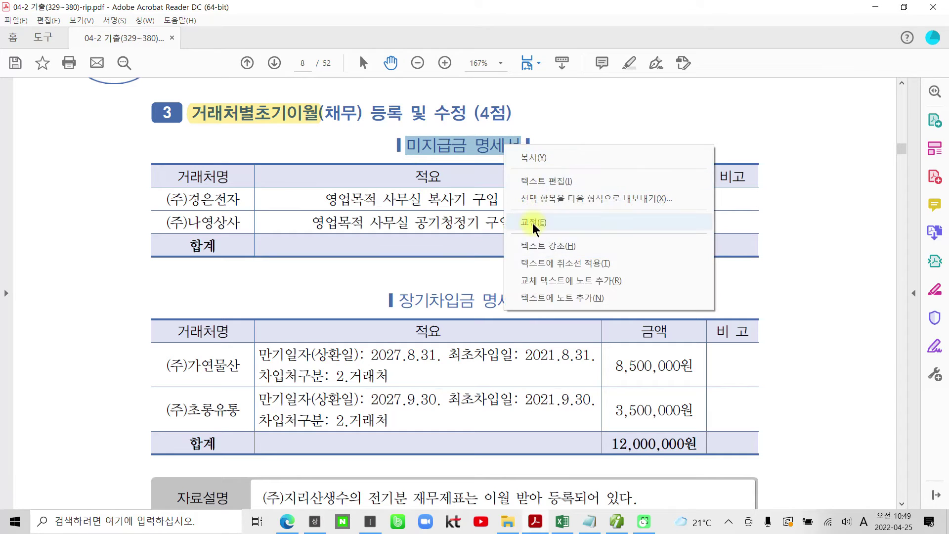
pyautogui.click(535, 245)
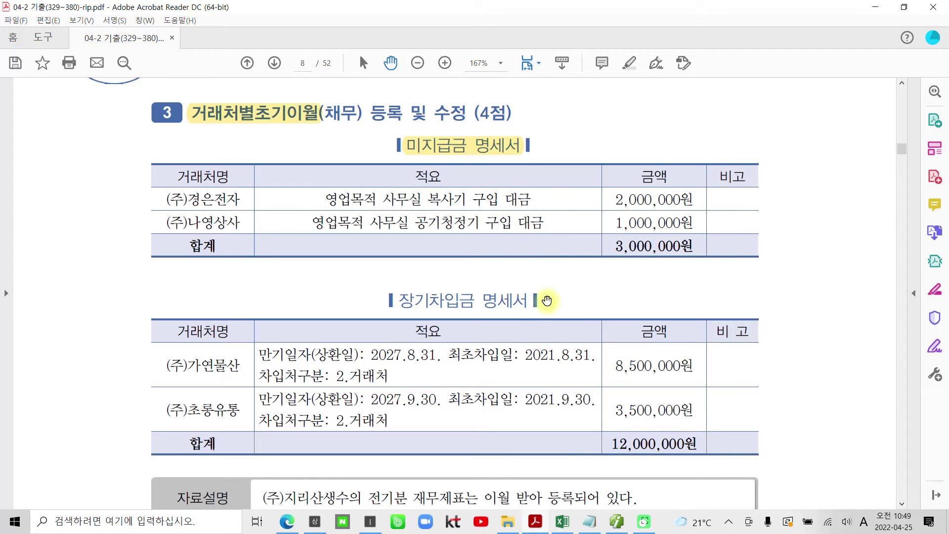
pyautogui.click(621, 527)
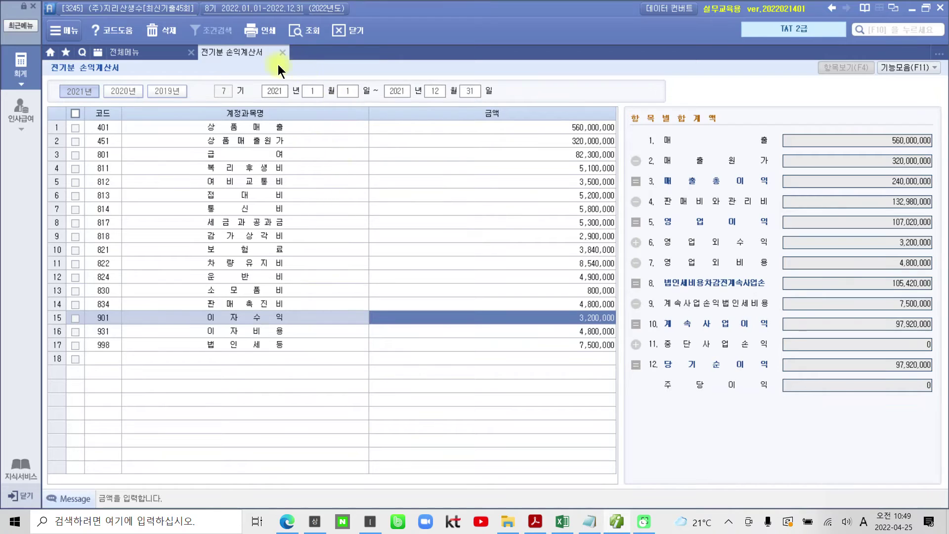
# Open 거래처별초기이월 and select the 253 미지급금 account.
pyautogui.click(282, 52)
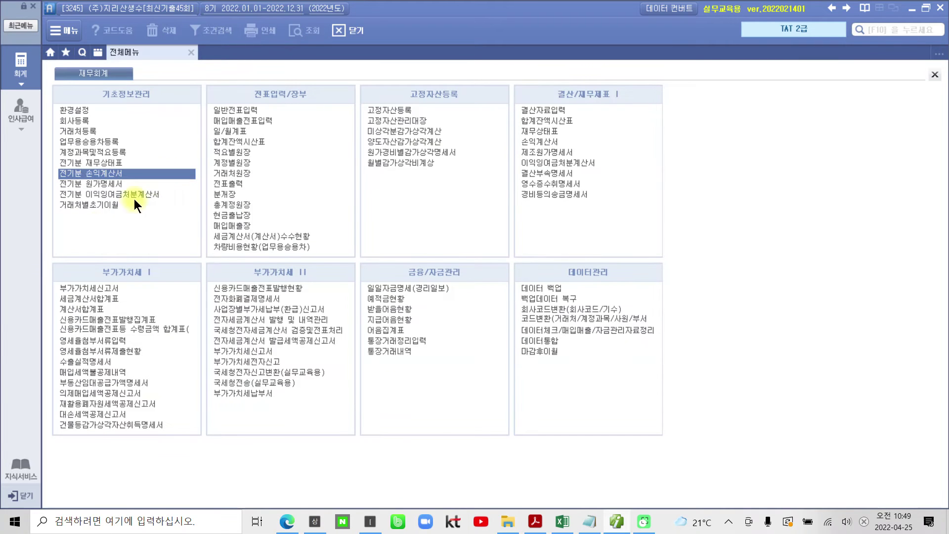
pyautogui.moveTo(51, 198); pyautogui.dragTo(140, 216)
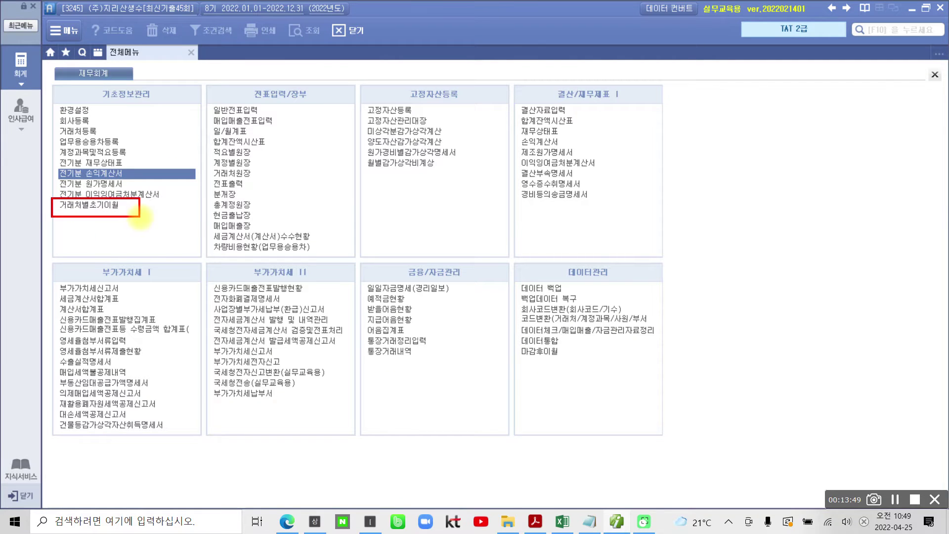
pyautogui.click(92, 205)
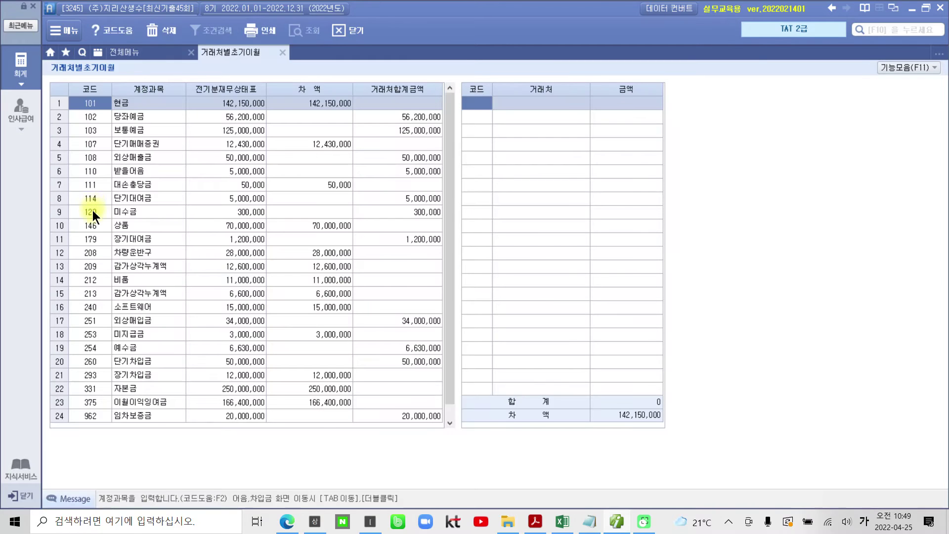
pyautogui.click(133, 334)
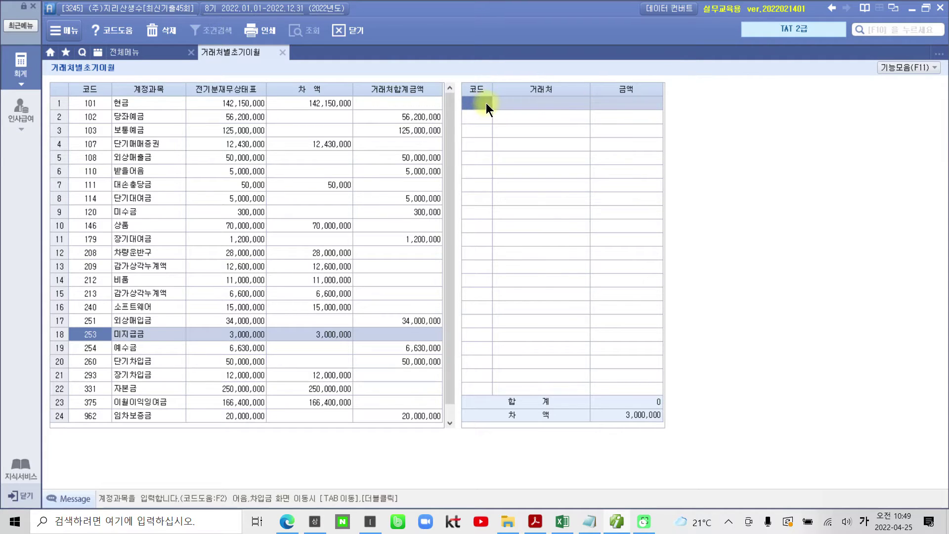
# Enter vendors (주)경은전자 at 2,000,000 and (주)나영상사 at 1,000,000 for 미지급금.
pyautogui.click(472, 103)
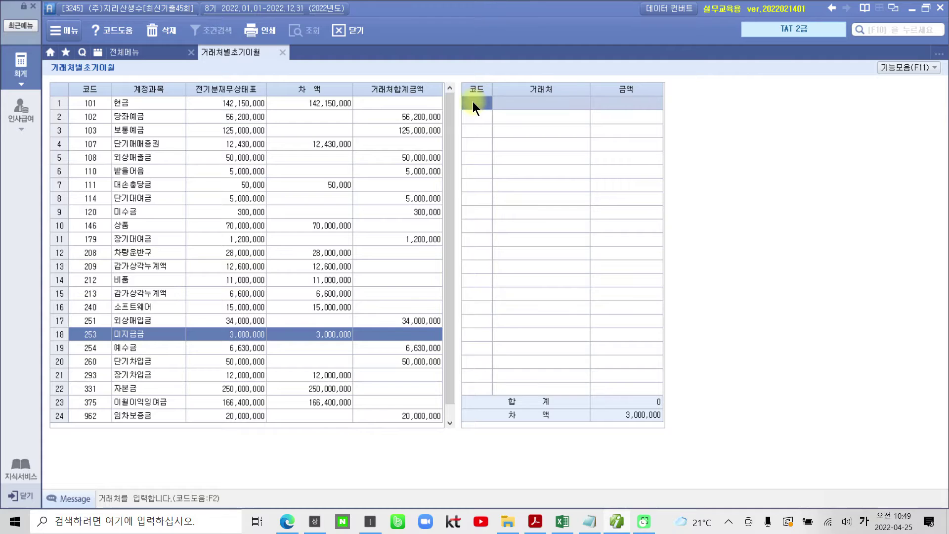
pyautogui.press('F2')
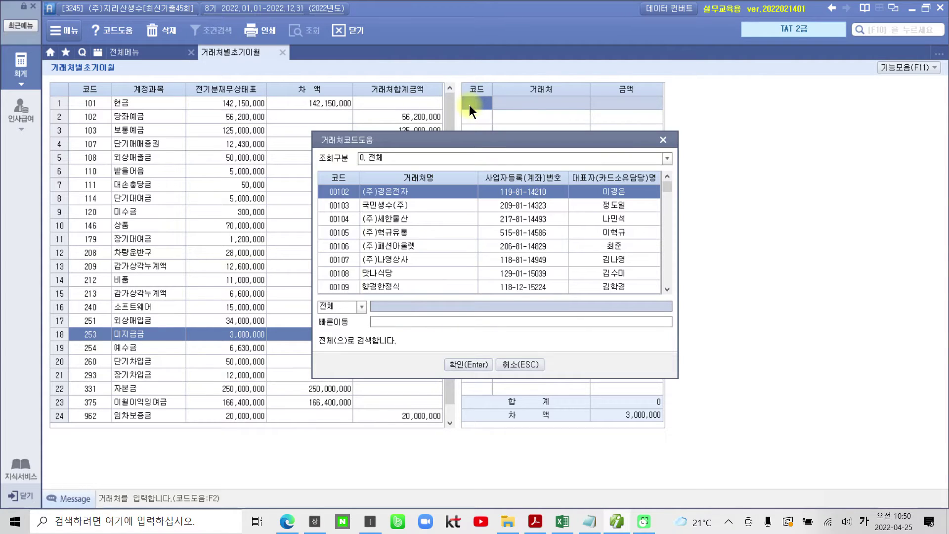
pyautogui.write('경은')
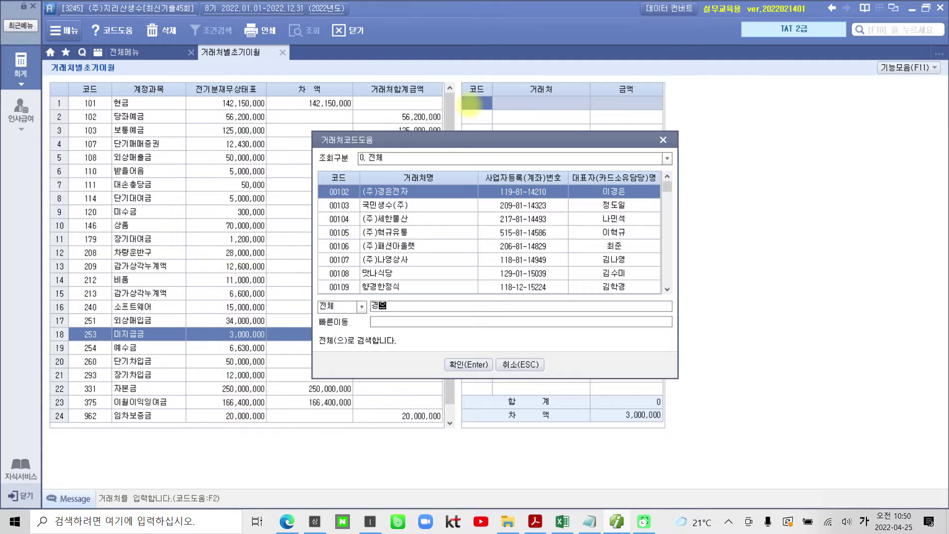
pyautogui.press('Return')
pyautogui.press('Return')
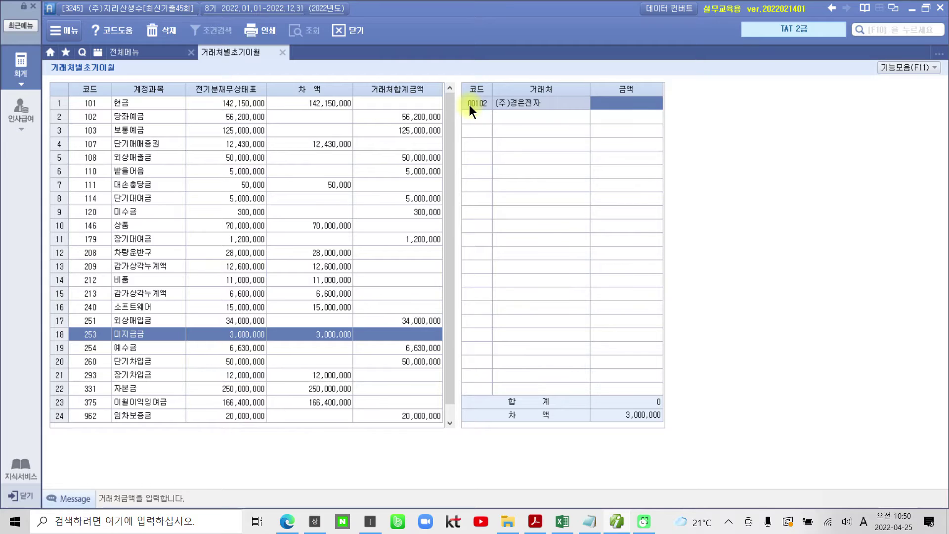
pyautogui.write('2000000')
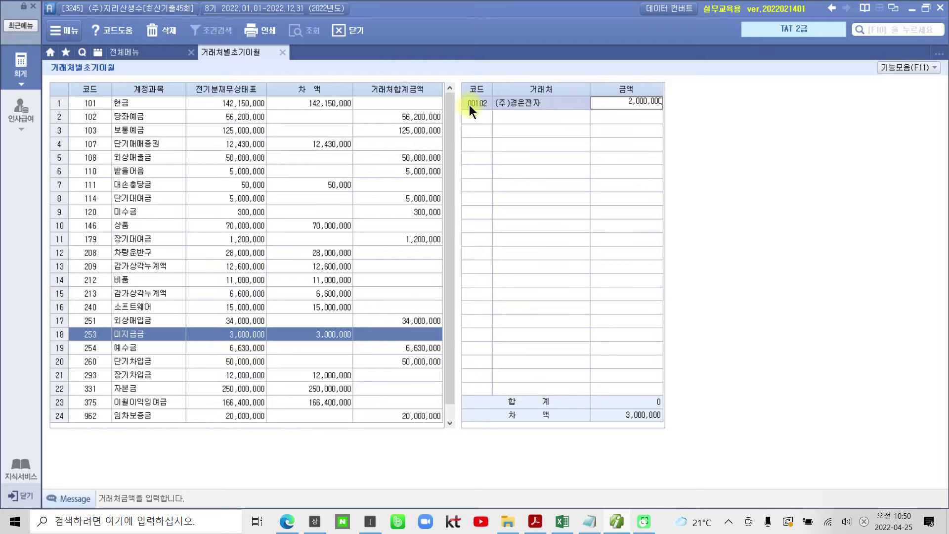
pyautogui.press('Return')
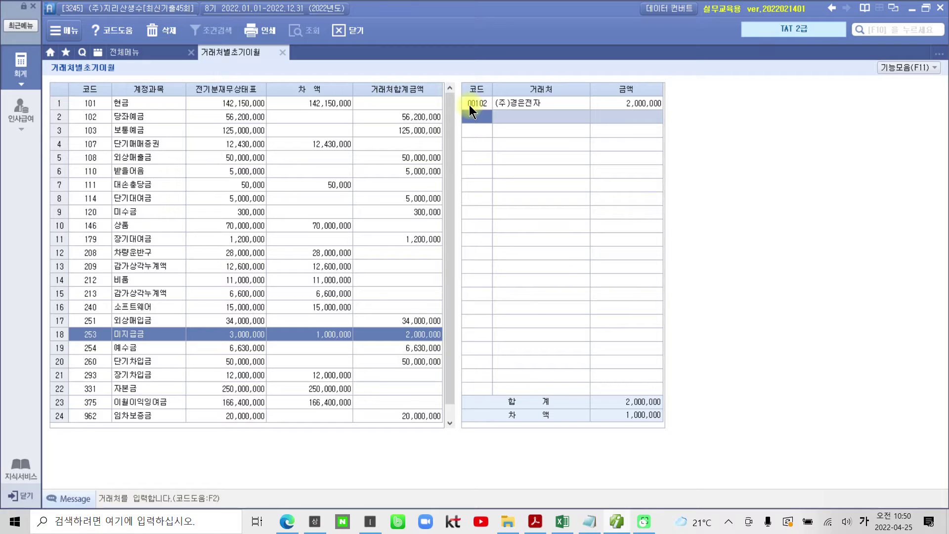
pyautogui.press('F2')
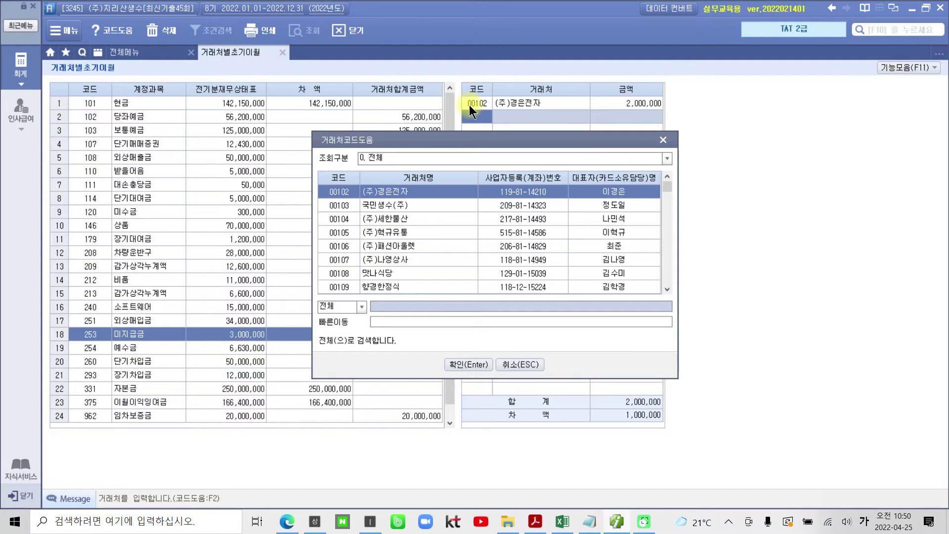
pyautogui.write('나영')
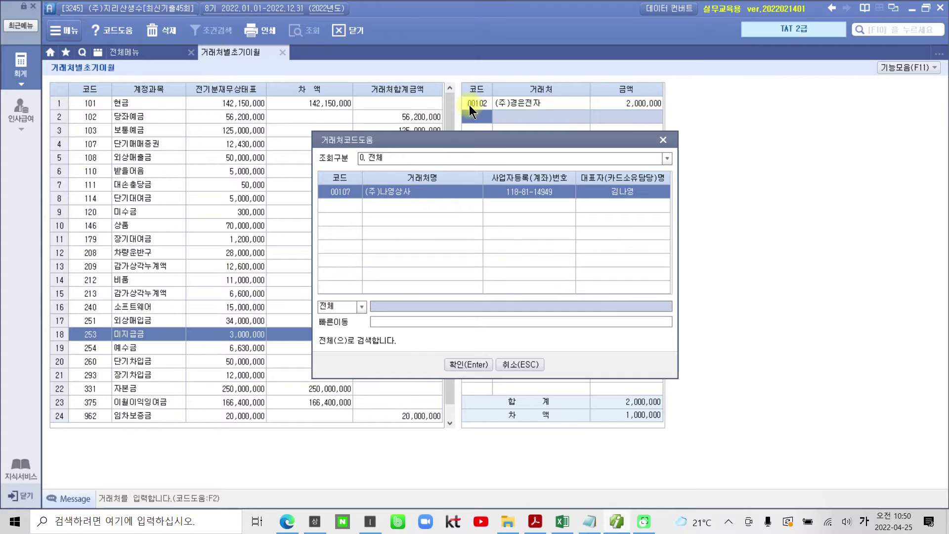
pyautogui.press('Return')
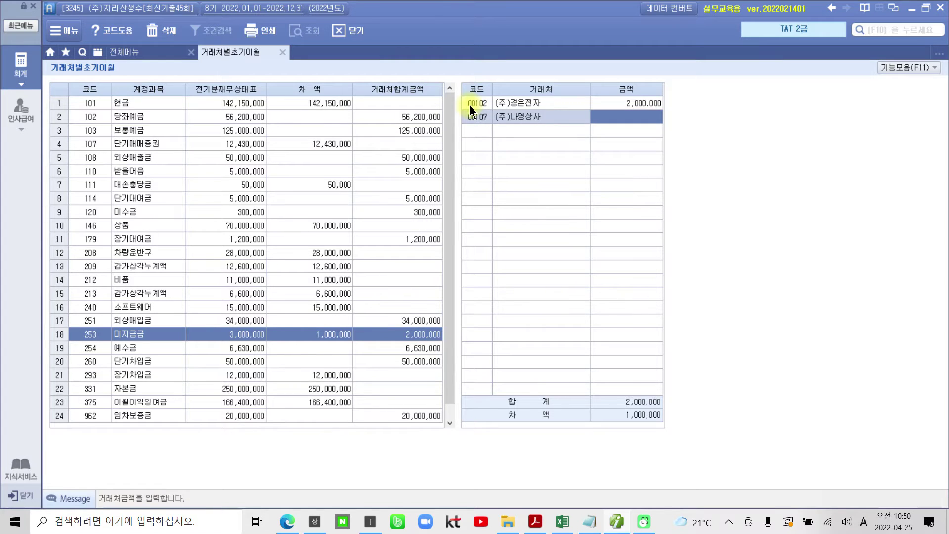
pyautogui.write('1000000')
pyautogui.press('Return')
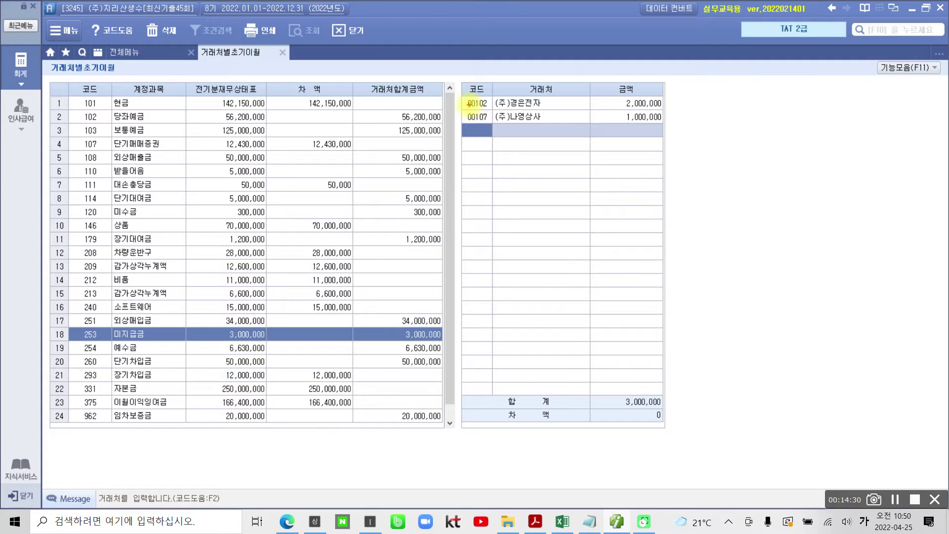
# Check the 3,000,000 total with zero difference and select 장기차입금 in row 21.
pyautogui.moveTo(642, 420)
pyautogui.mouseDown()
pyautogui.moveTo(677, 429)
pyautogui.moveTo(651, 414)
pyautogui.mouseUp()
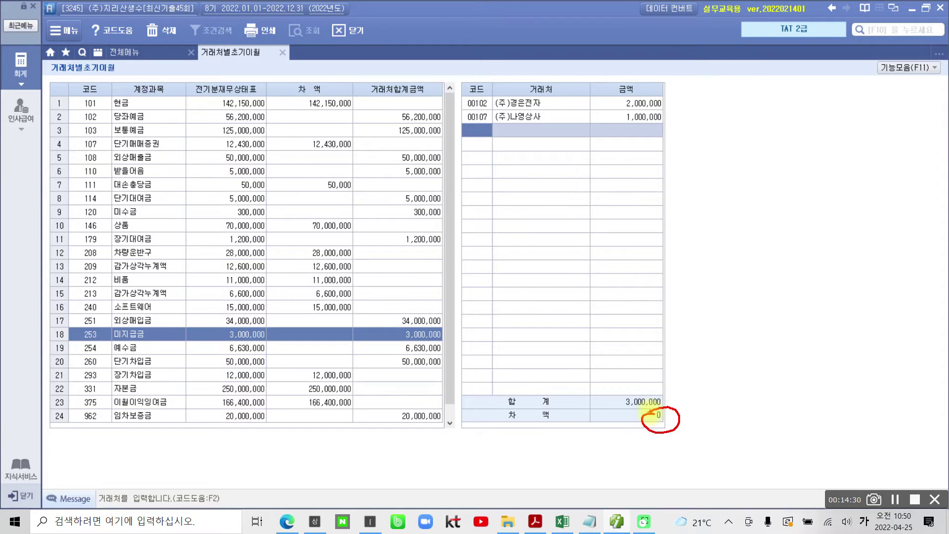
pyautogui.moveTo(707, 424); pyautogui.dragTo(689, 450)
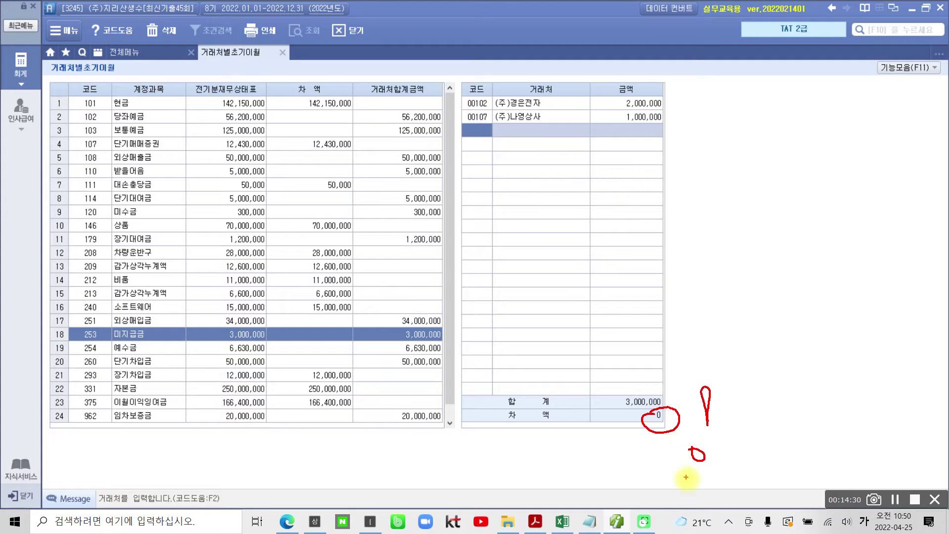
pyautogui.press('Escape')
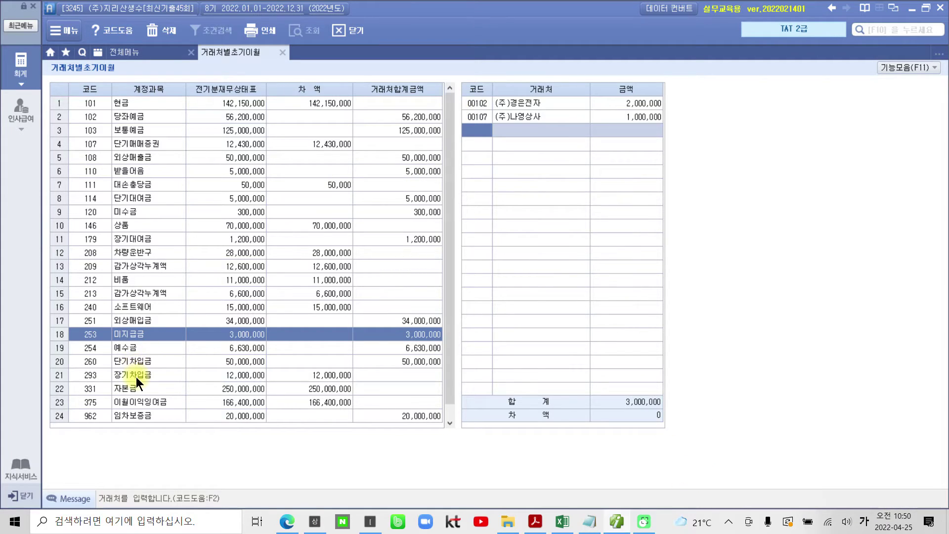
pyautogui.click(135, 377)
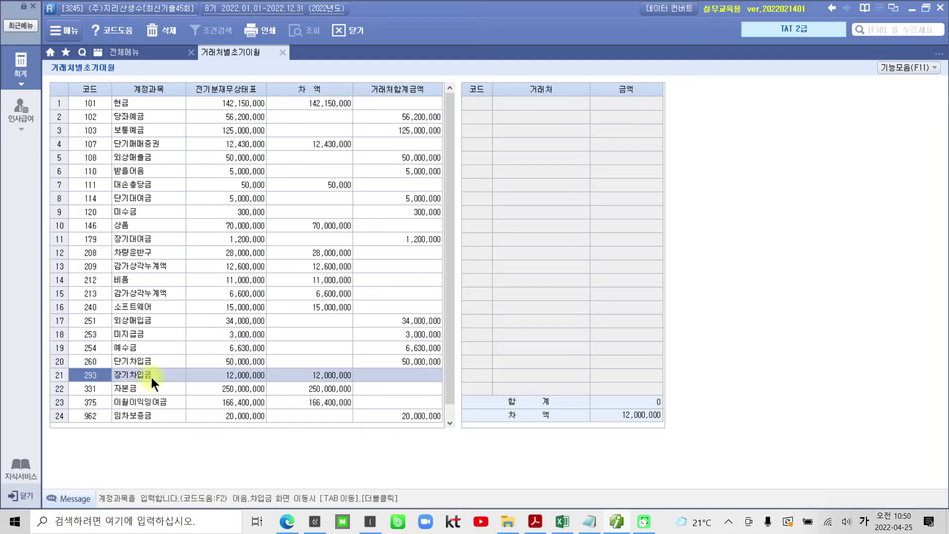
# Open the partner detail entry for the 293 장기차입금 12,000,000 opening balance.
pyautogui.hotkey('ctrl', '2')
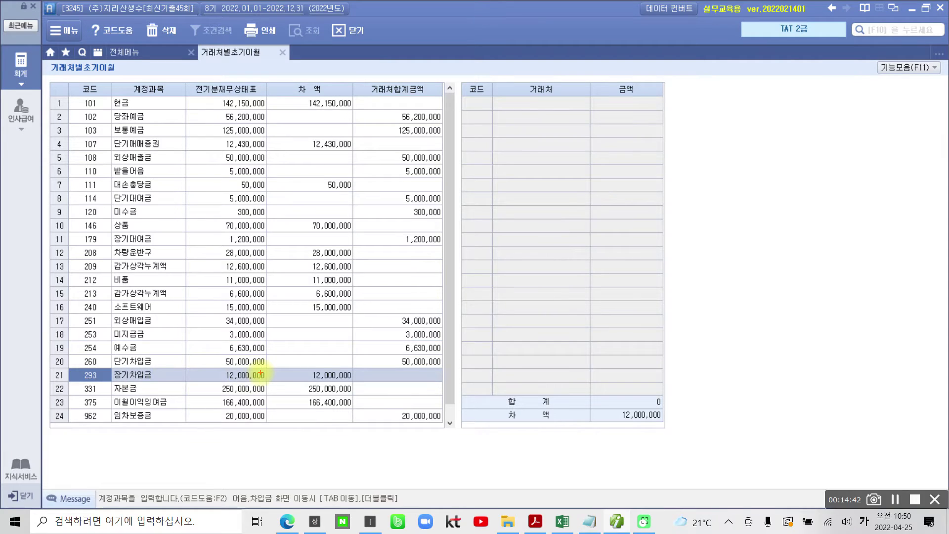
pyautogui.moveTo(459, 87)
pyautogui.mouseDown()
pyautogui.moveTo(469, 390)
pyautogui.moveTo(645, 395)
pyautogui.moveTo(677, 113)
pyautogui.moveTo(508, 85)
pyautogui.mouseUp()
pyautogui.moveTo(148, 360)
pyautogui.mouseDown()
pyautogui.moveTo(132, 358)
pyautogui.moveTo(165, 377)
pyautogui.moveTo(183, 359)
pyautogui.mouseUp()
pyautogui.moveTo(191, 363)
pyautogui.mouseDown()
pyautogui.moveTo(192, 380)
pyautogui.moveTo(208, 369)
pyautogui.mouseUp()
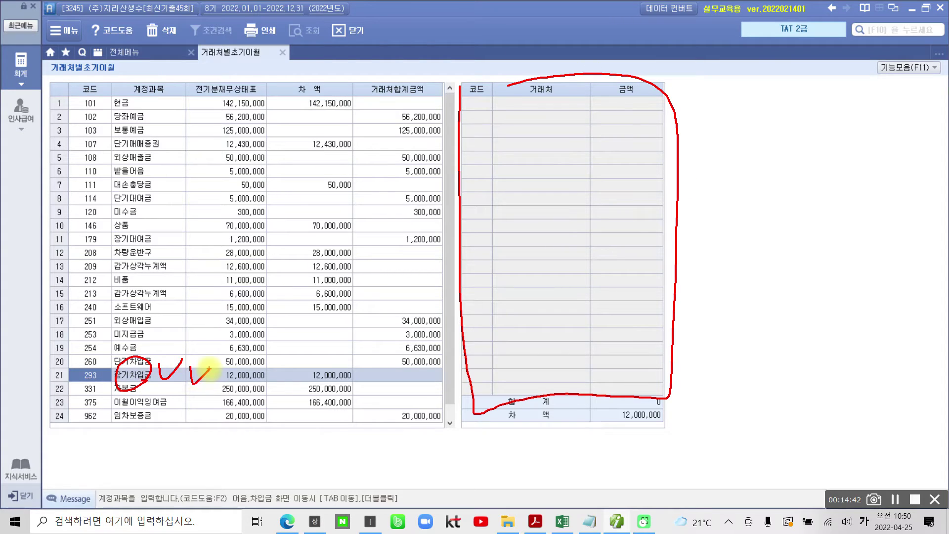
pyautogui.hotkey('ctrl', '2')
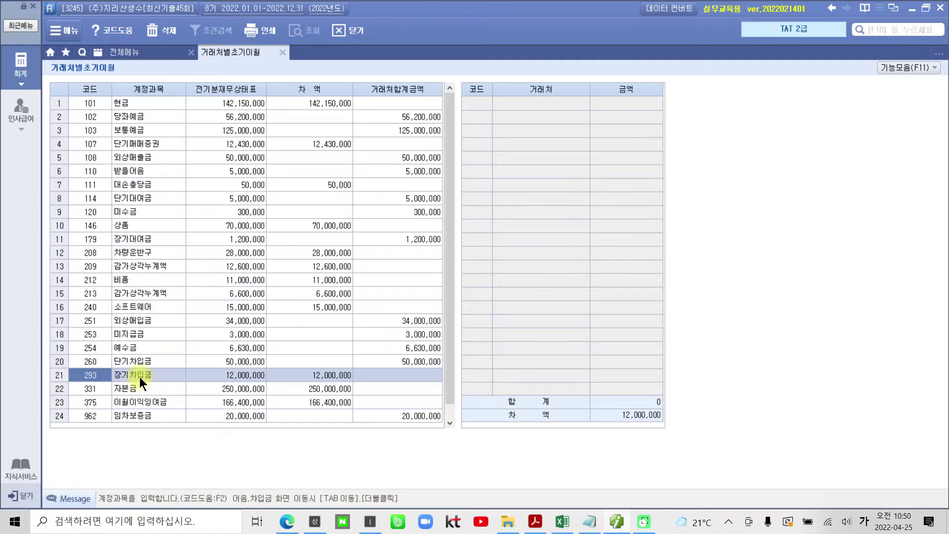
pyautogui.doubleClick(139, 377)
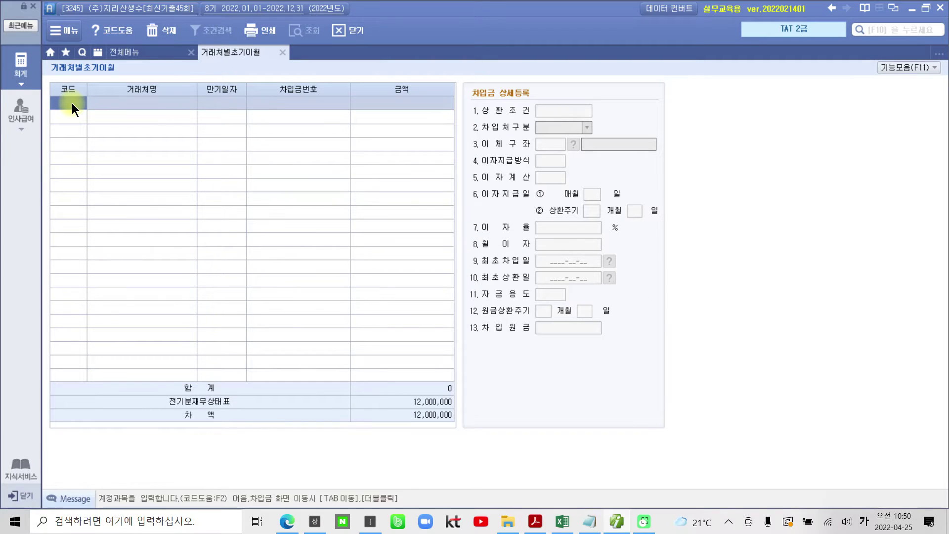
# Add a (주)가연물산 loan of 8,500,000 due 2027-08-31 with lump-sum repayment.
pyautogui.press('F2')
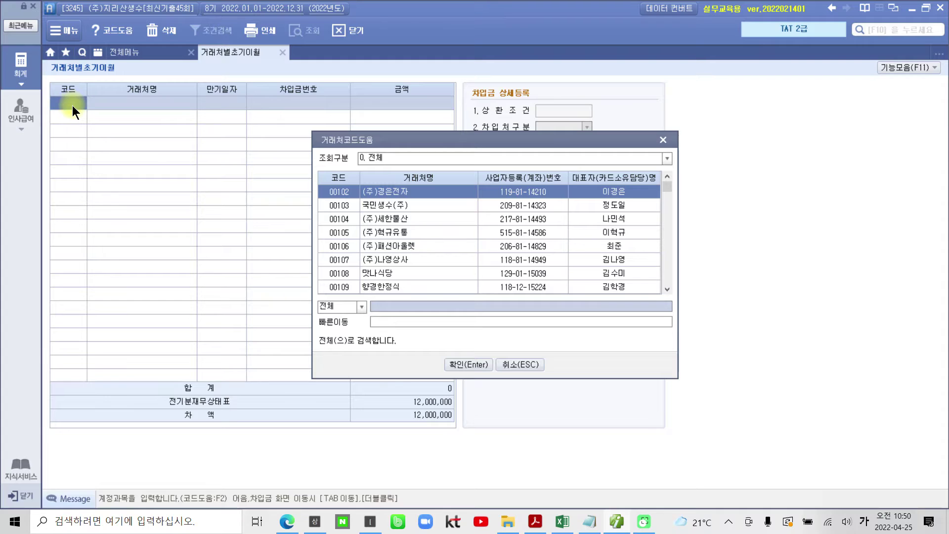
pyautogui.write('가연')
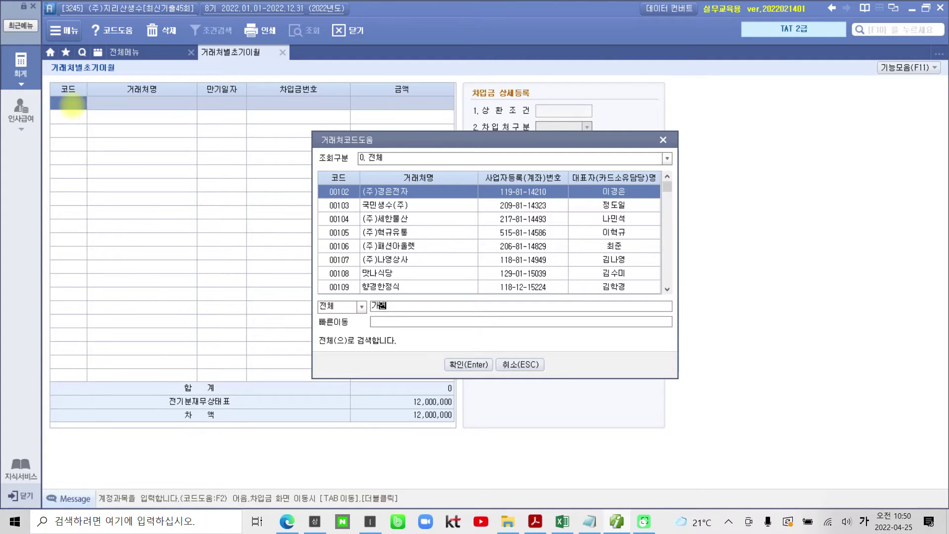
pyautogui.press('Return')
pyautogui.press('Return')
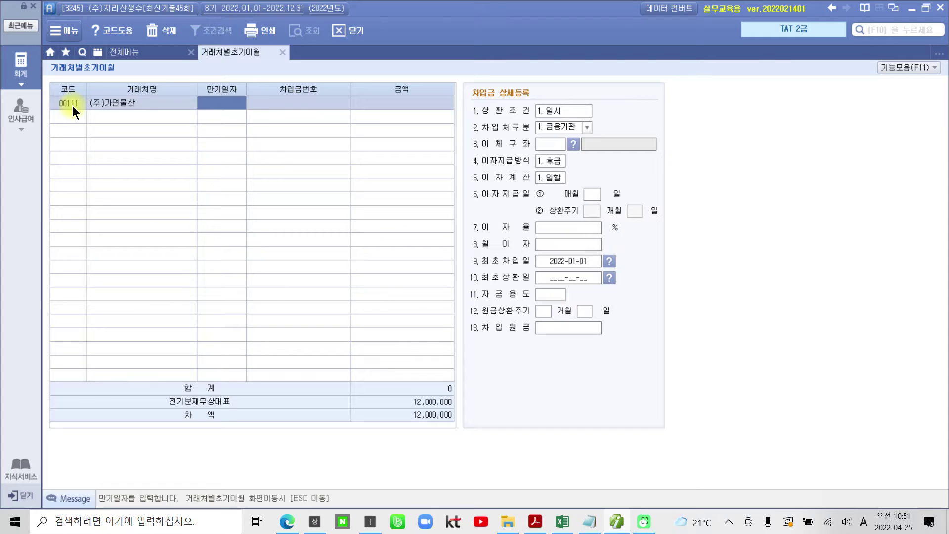
pyautogui.write('202')
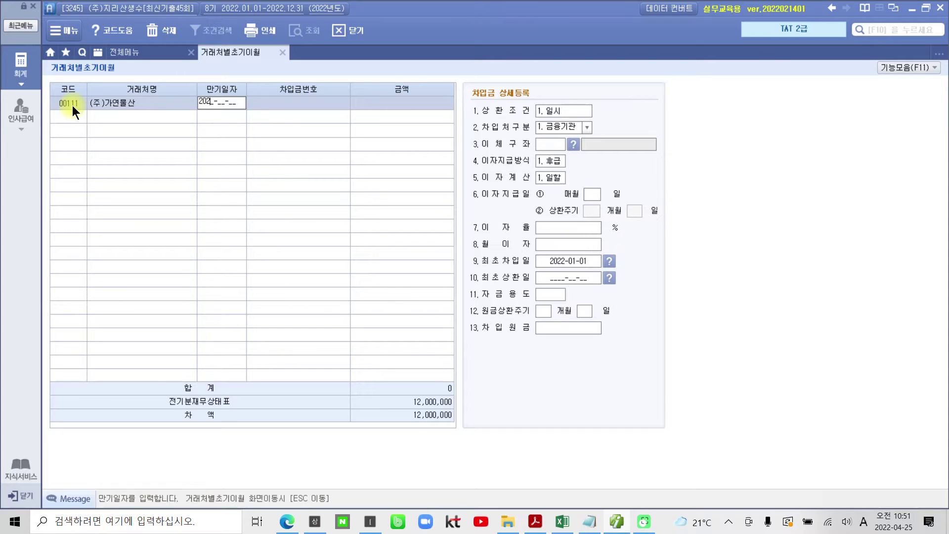
pyautogui.write('7-08-31')
pyautogui.press('Return')
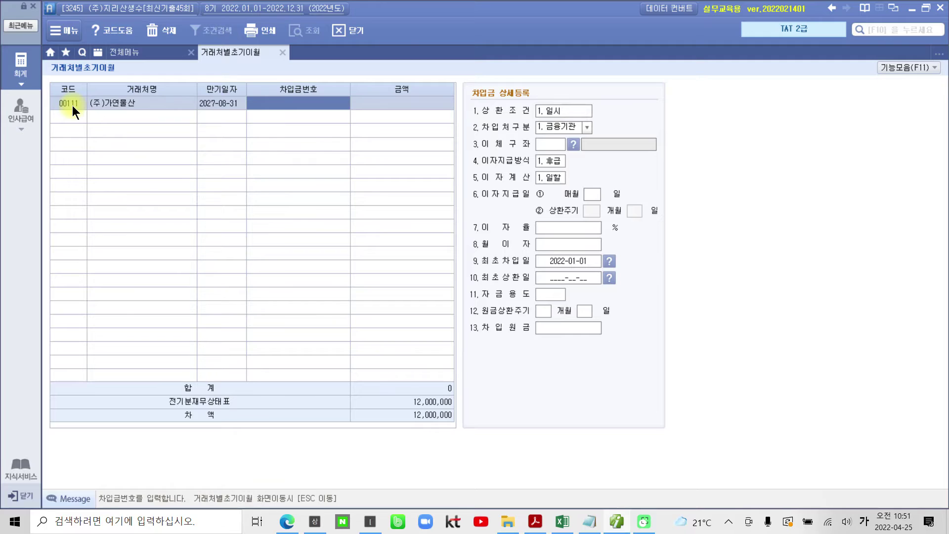
pyautogui.press('Return')
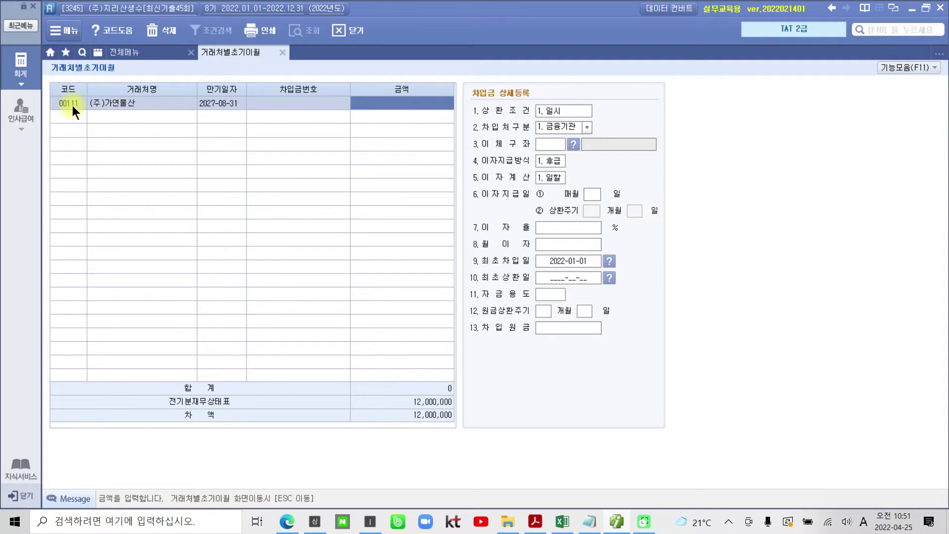
pyautogui.write('8500000')
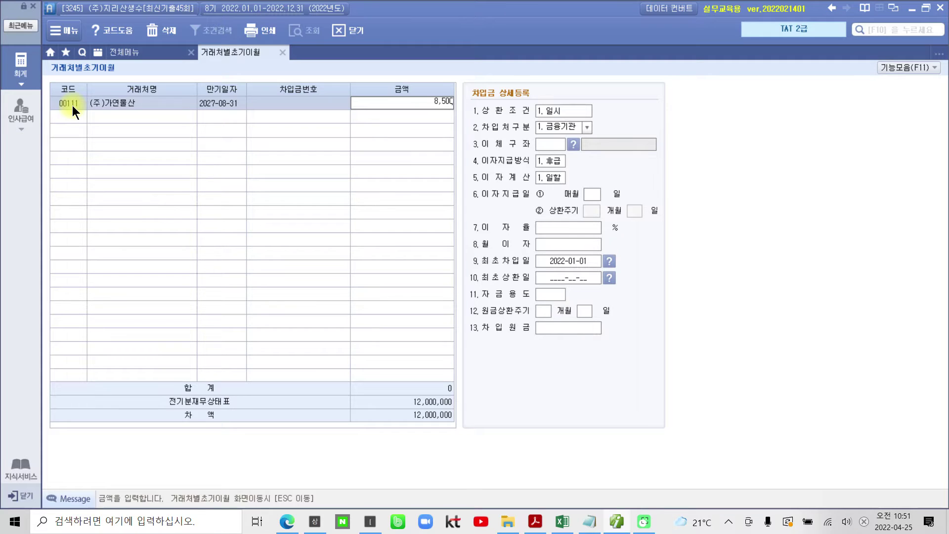
pyautogui.press('Return')
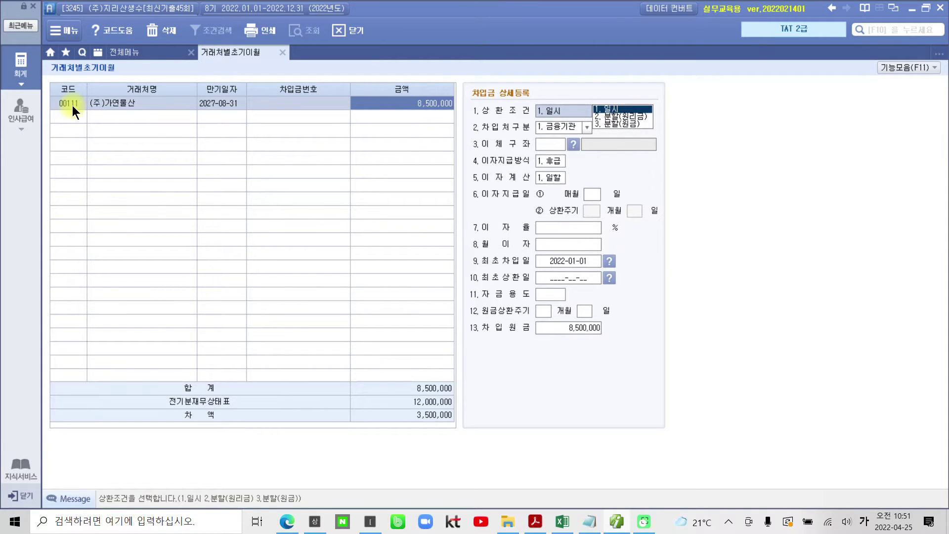
pyautogui.press('Return')
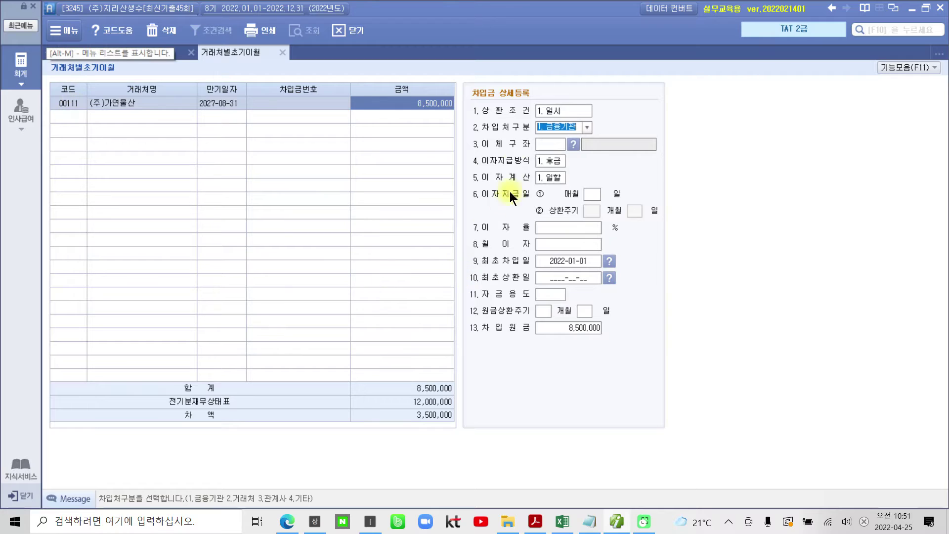
# Set the lender type to 2.거래처 and the first borrowing date to 2022-08-31.
pyautogui.click(585, 128)
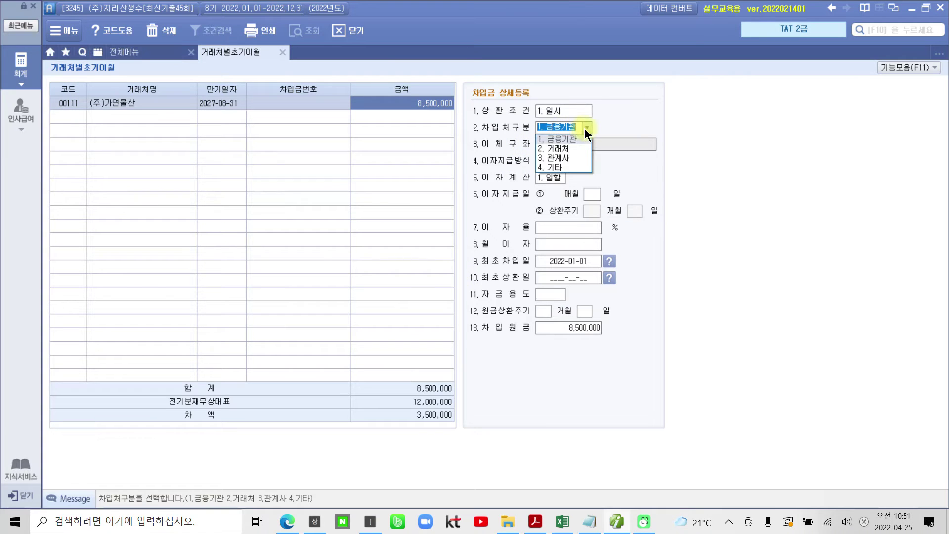
pyautogui.click(560, 150)
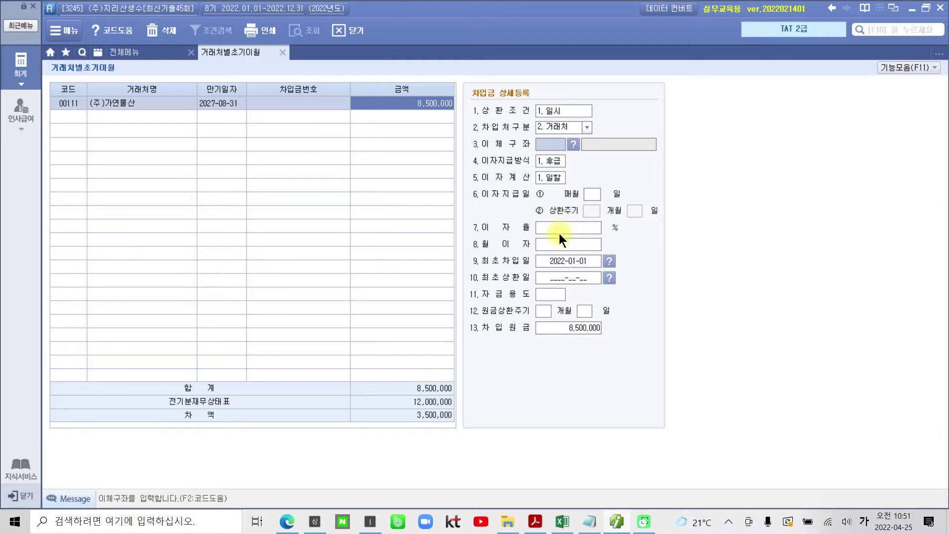
pyautogui.click(563, 260)
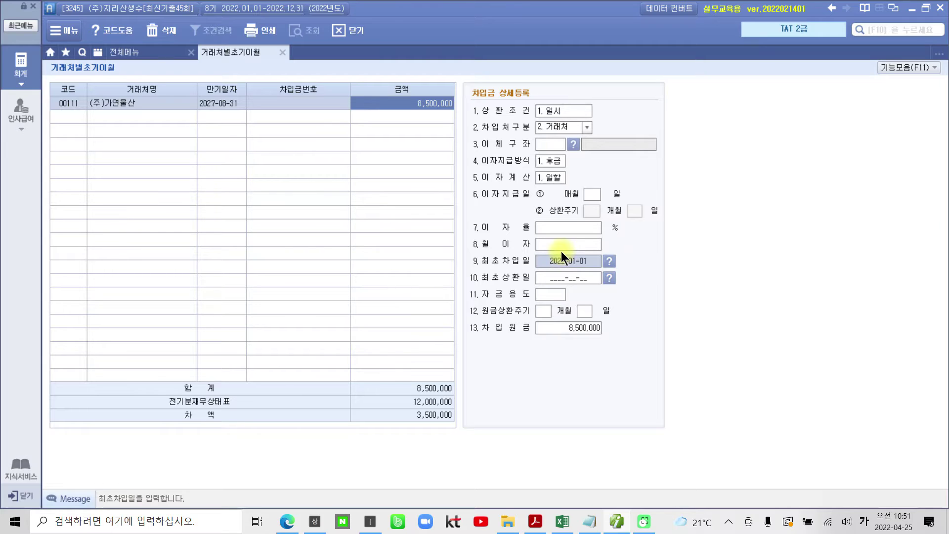
pyautogui.write('2022-08-31')
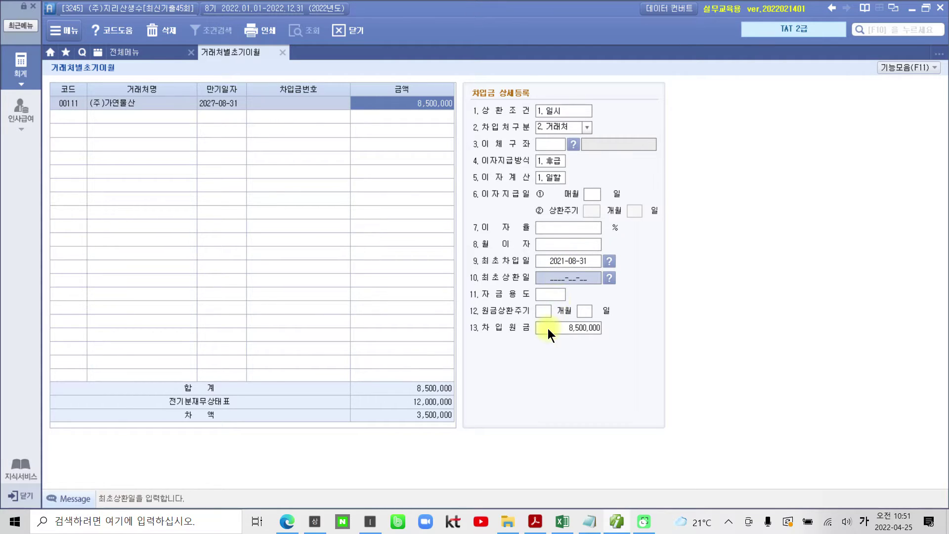
pyautogui.click(62, 117)
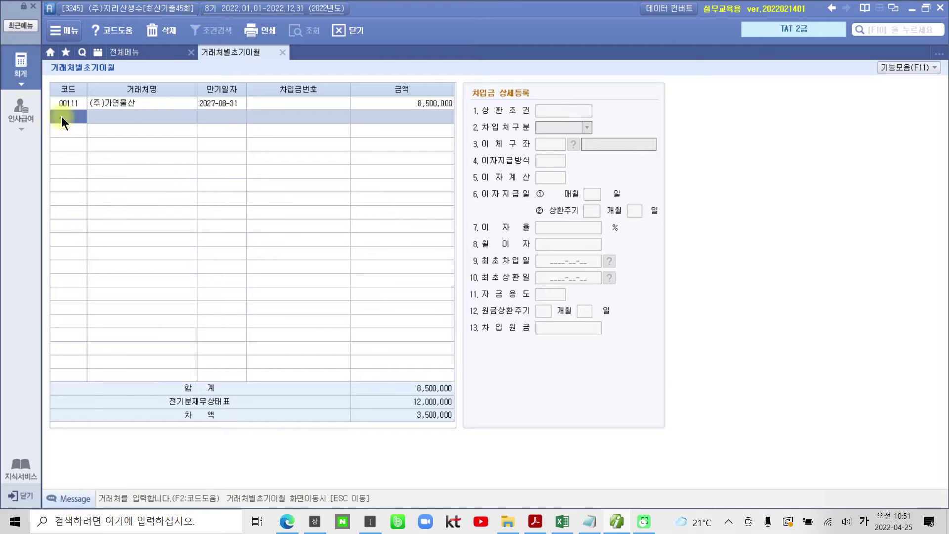
# Add a (주)초롱유통 loan of 3,500,000 due 2027-09-30 with lump-sum repayment.
pyautogui.press('F2')
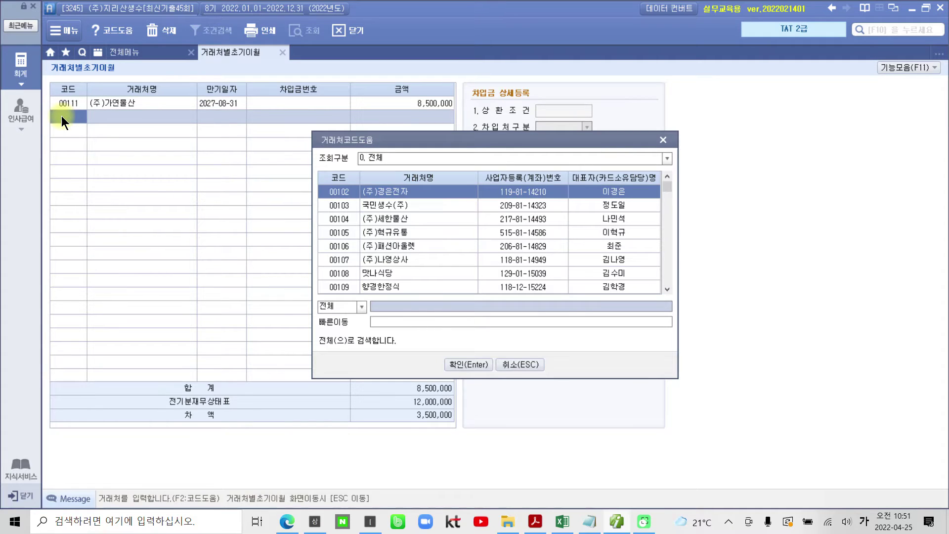
pyautogui.write('초롱')
pyautogui.press('Return')
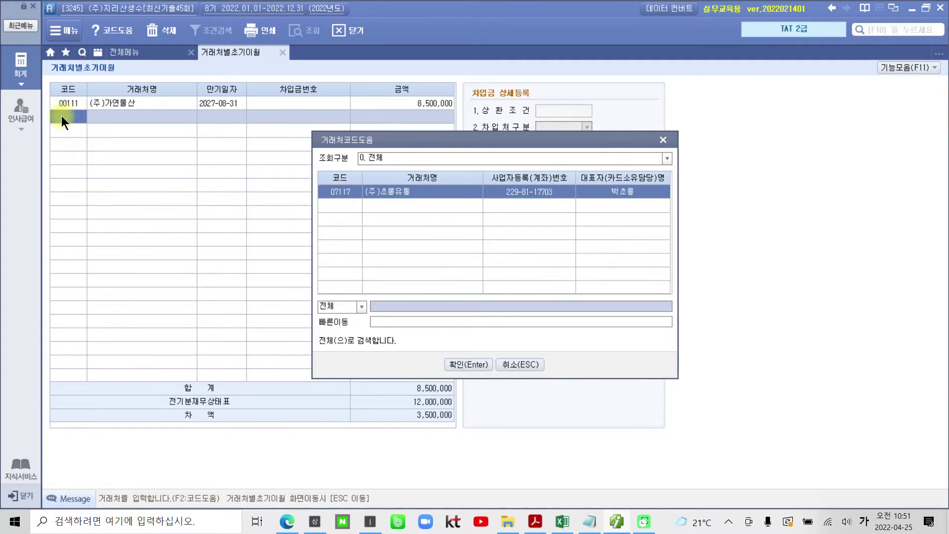
pyautogui.press('Return')
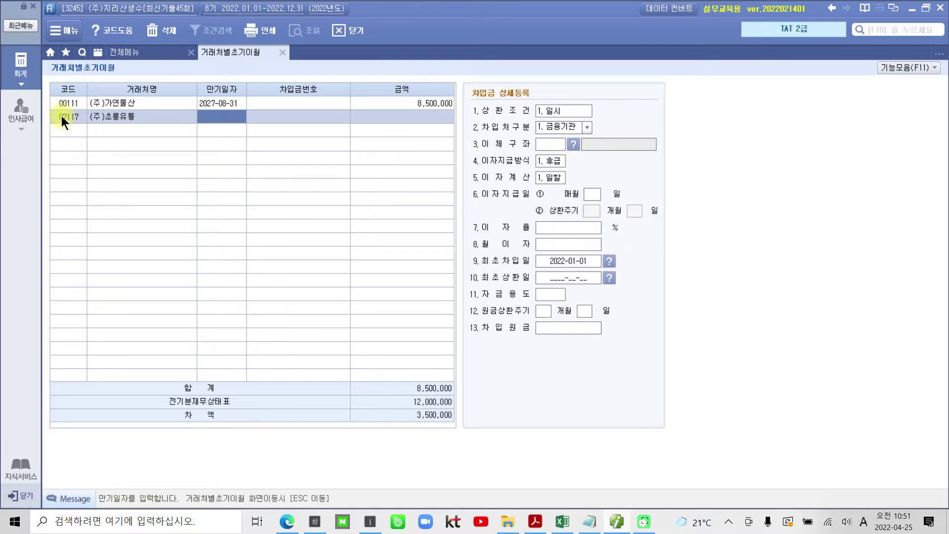
pyautogui.write('2027-09-30')
pyautogui.press('Return')
pyautogui.press('Return')
pyautogui.press('Return')
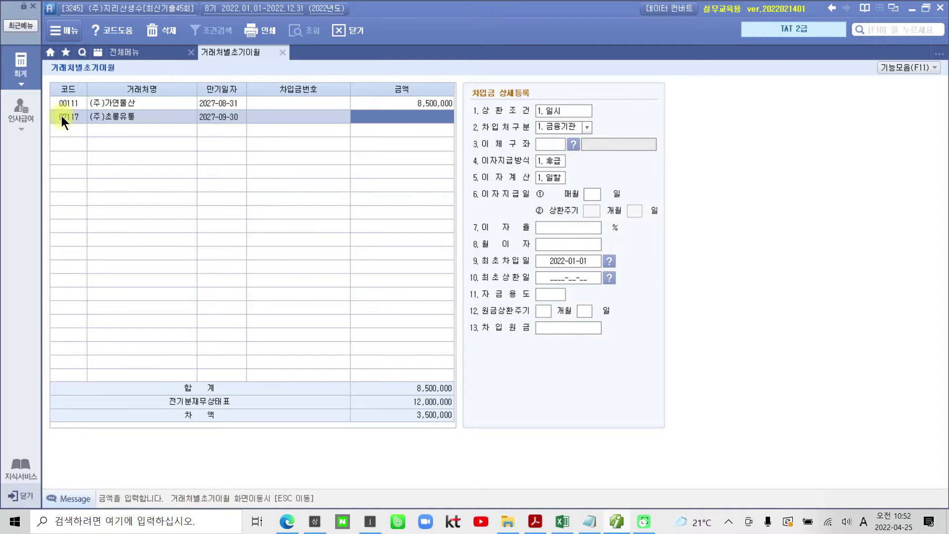
pyautogui.write('3500000')
pyautogui.press('Return')
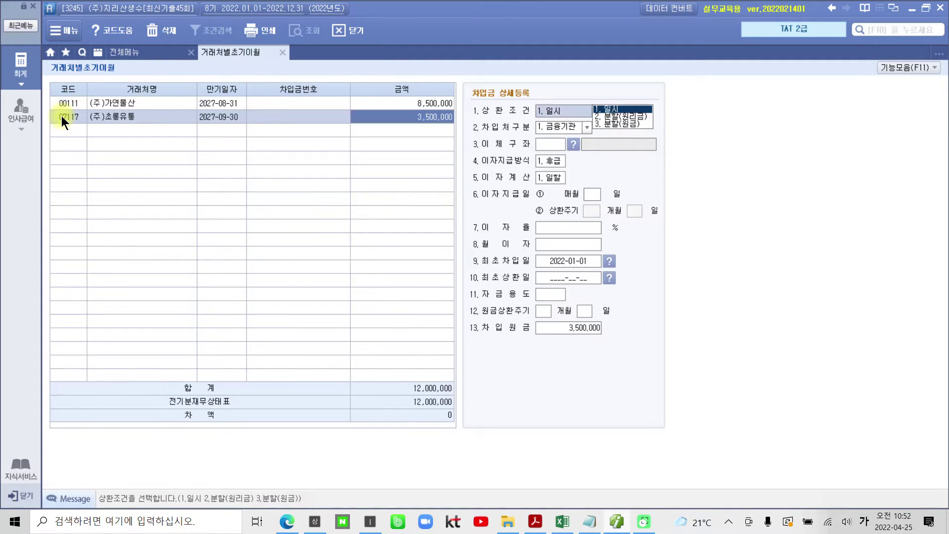
pyautogui.press('Return')
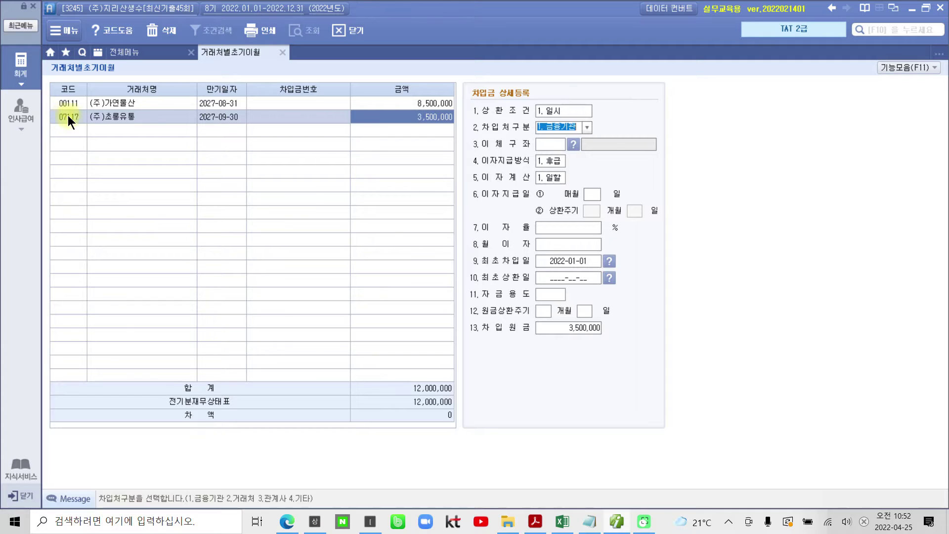
# Set its lender type to 거래처 and first borrowing date to 2021-09-30.
pyautogui.click(586, 128)
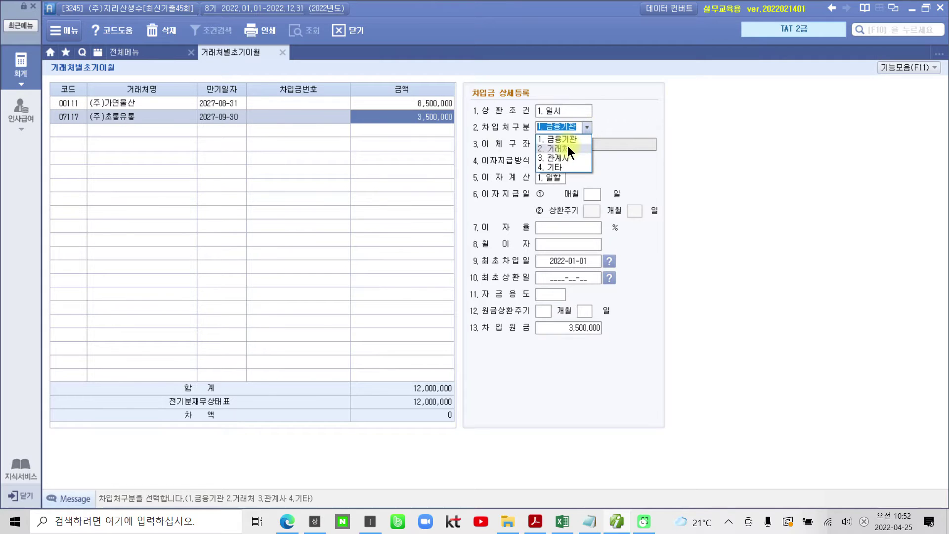
pyautogui.click(567, 146)
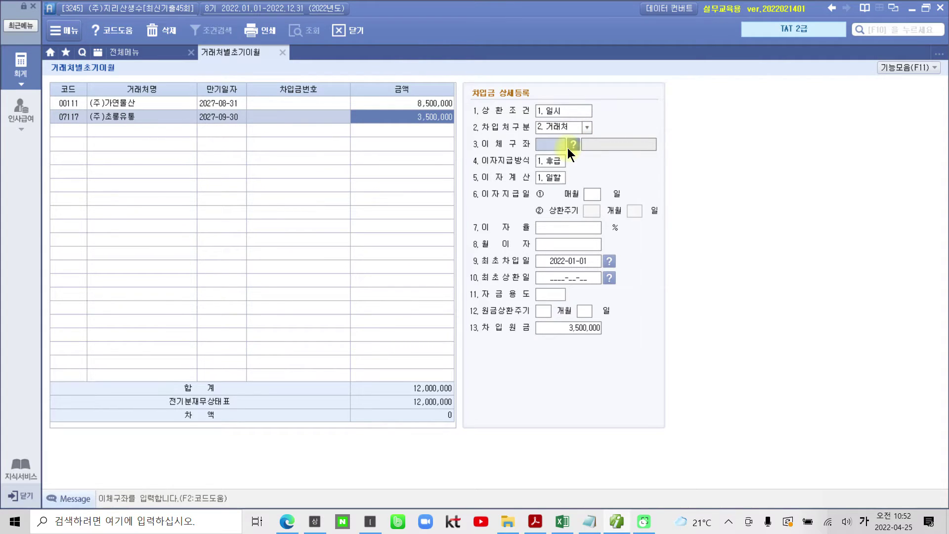
pyautogui.click(559, 260)
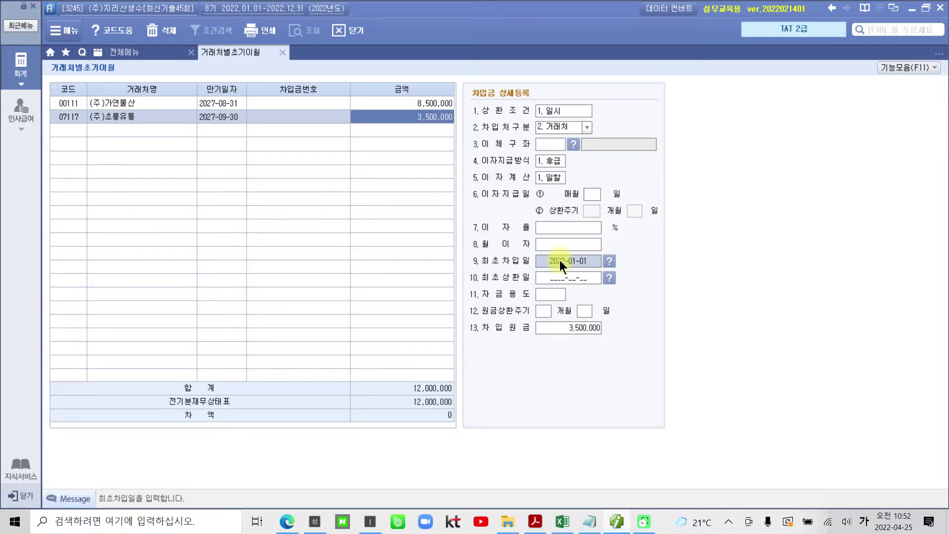
pyautogui.write('2021-09-30')
pyautogui.press('Return')
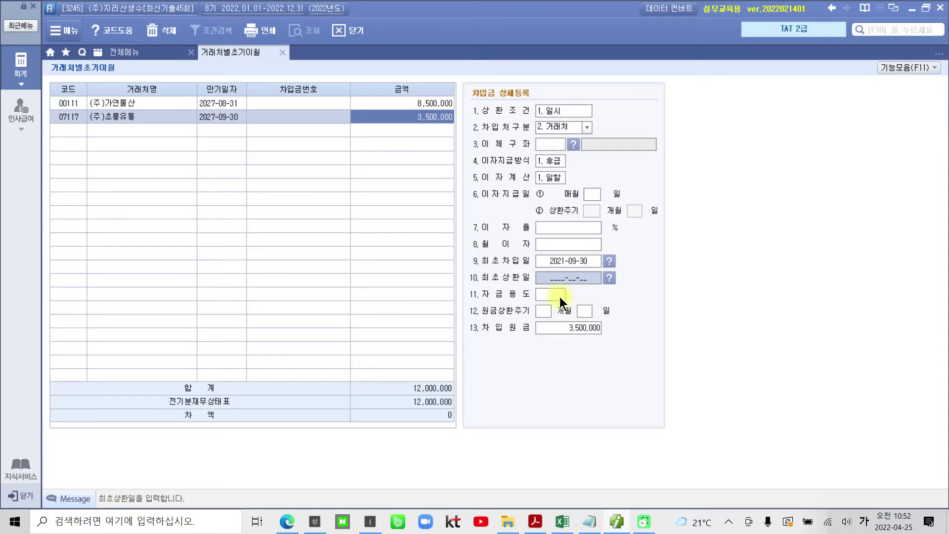
# Close the loan detail screen, confirming the 12,000,000 total with zero difference.
pyautogui.moveTo(431, 408)
pyautogui.mouseDown()
pyautogui.moveTo(477, 431)
pyautogui.moveTo(514, 397)
pyautogui.mouseUp()
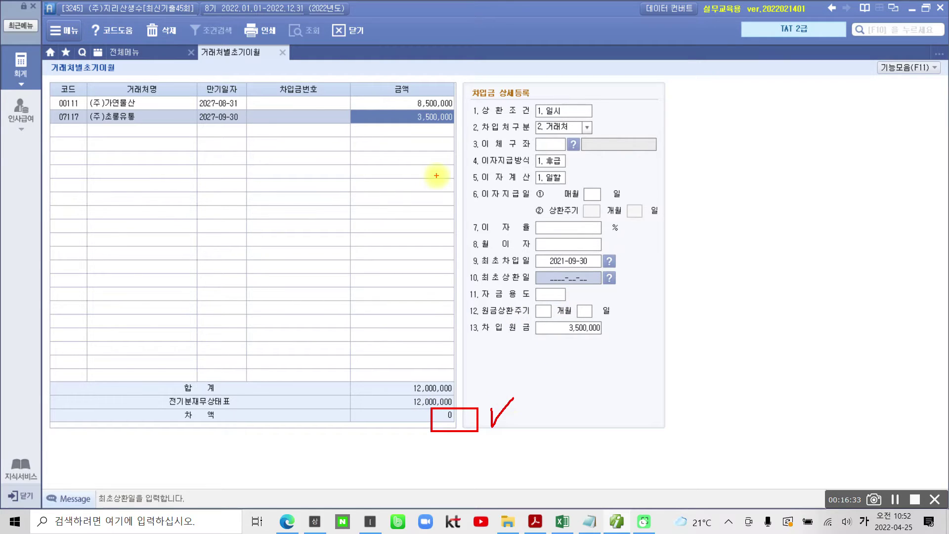
pyautogui.moveTo(278, 43)
pyautogui.mouseDown()
pyautogui.moveTo(272, 51)
pyautogui.moveTo(293, 62)
pyautogui.moveTo(297, 44)
pyautogui.moveTo(278, 43)
pyautogui.mouseUp()
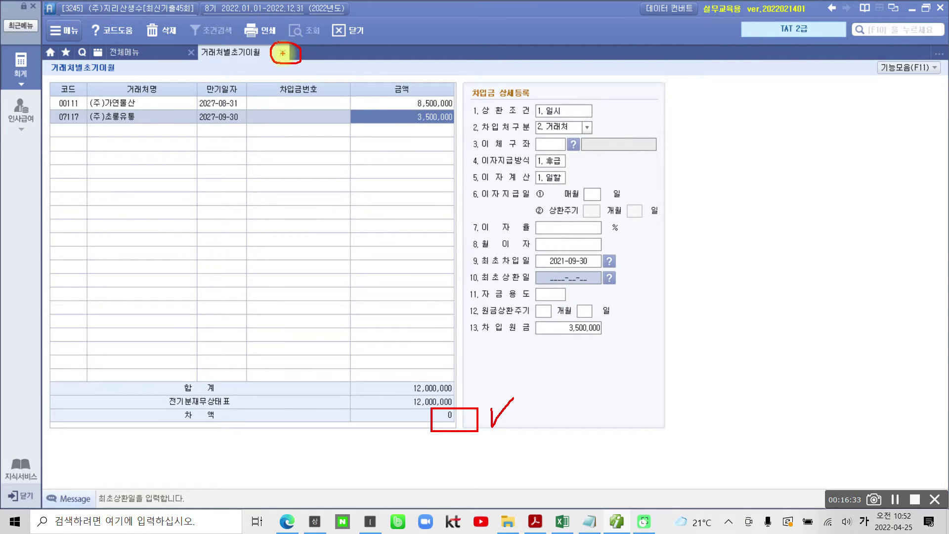
pyautogui.press('Escape')
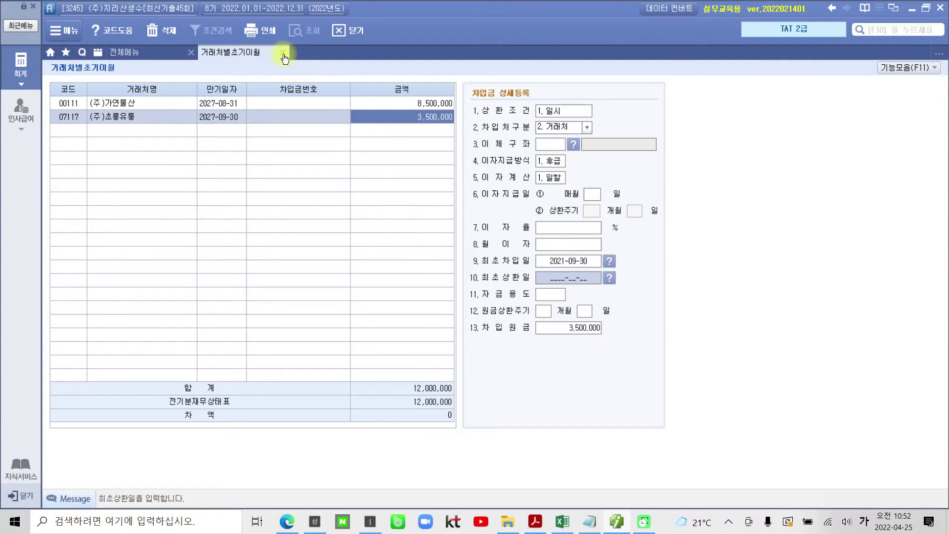
pyautogui.click(283, 53)
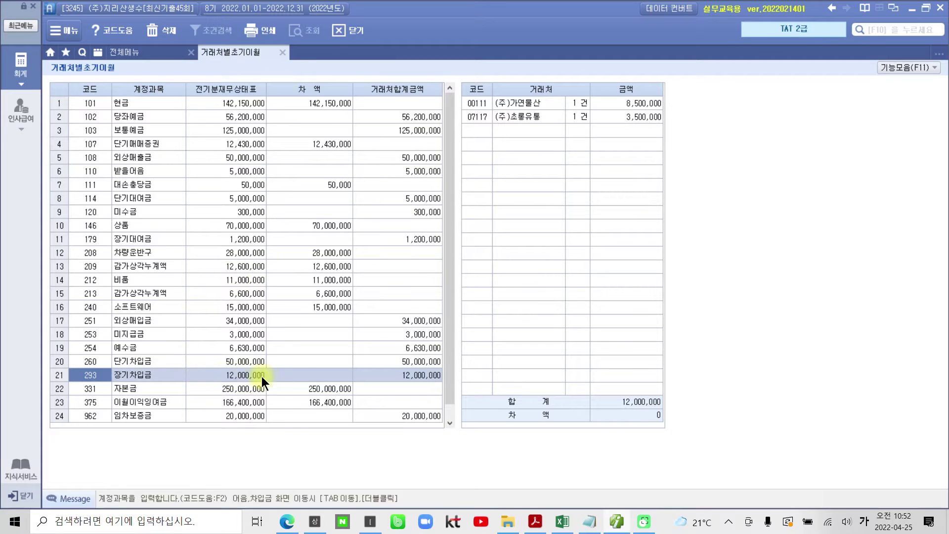
pyautogui.moveTo(455, 85)
pyautogui.mouseDown()
pyautogui.moveTo(519, 129)
pyautogui.moveTo(682, 132)
pyautogui.mouseUp()
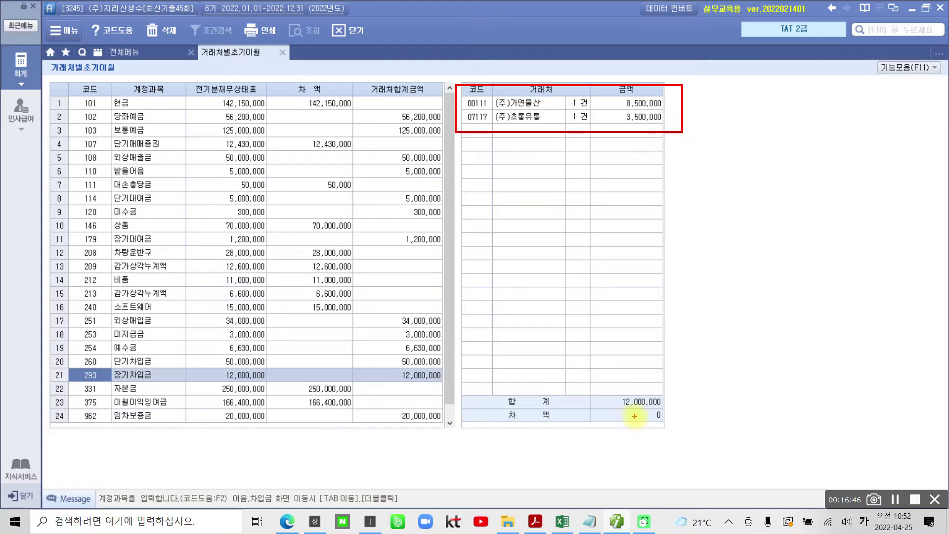
pyautogui.moveTo(649, 408)
pyautogui.mouseDown()
pyautogui.moveTo(681, 429)
pyautogui.moveTo(717, 401)
pyautogui.mouseUp()
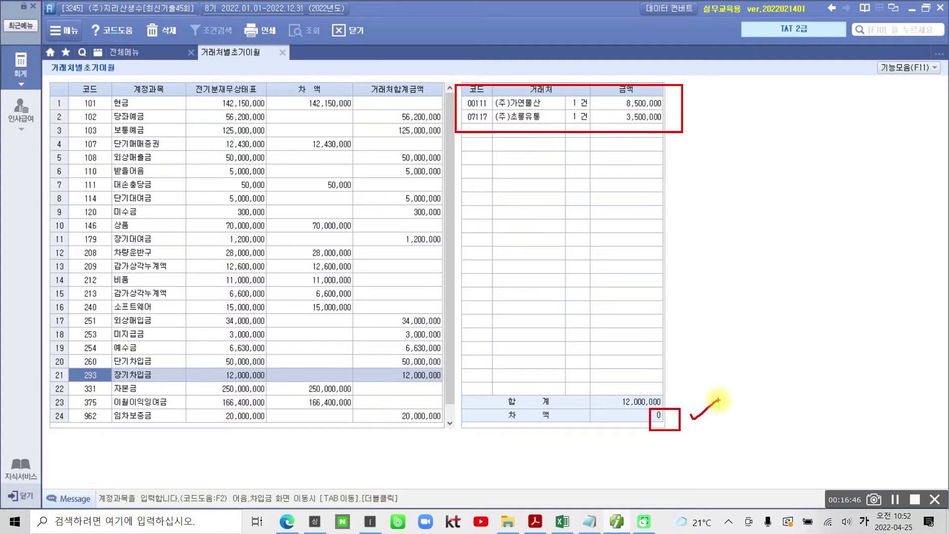
pyautogui.press('Escape')
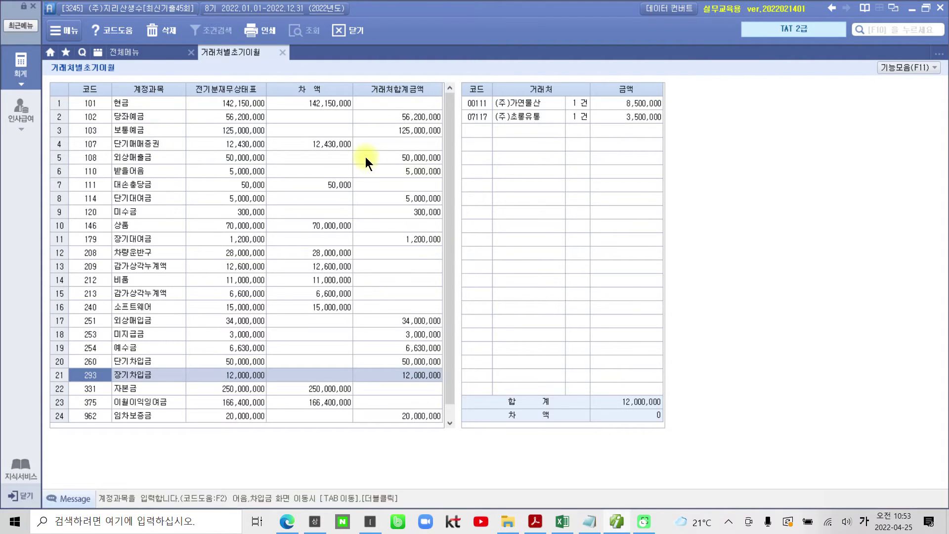
# From the full menu, select 거래처별초기이월 and return to exam page 8 in Acrobat Reader.
pyautogui.click(154, 54)
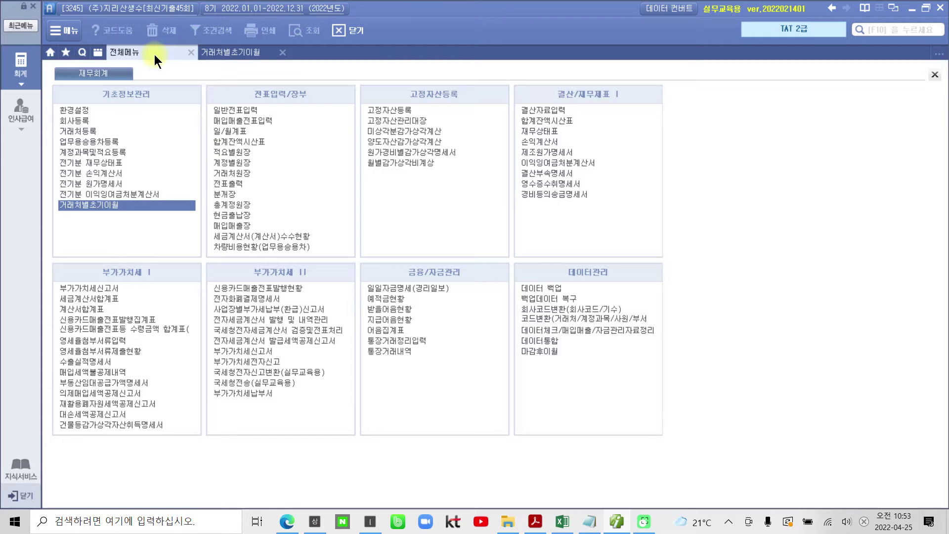
pyautogui.moveTo(126, 229)
pyautogui.mouseDown()
pyautogui.moveTo(74, 218)
pyautogui.moveTo(175, 185)
pyautogui.moveTo(160, 219)
pyautogui.mouseUp()
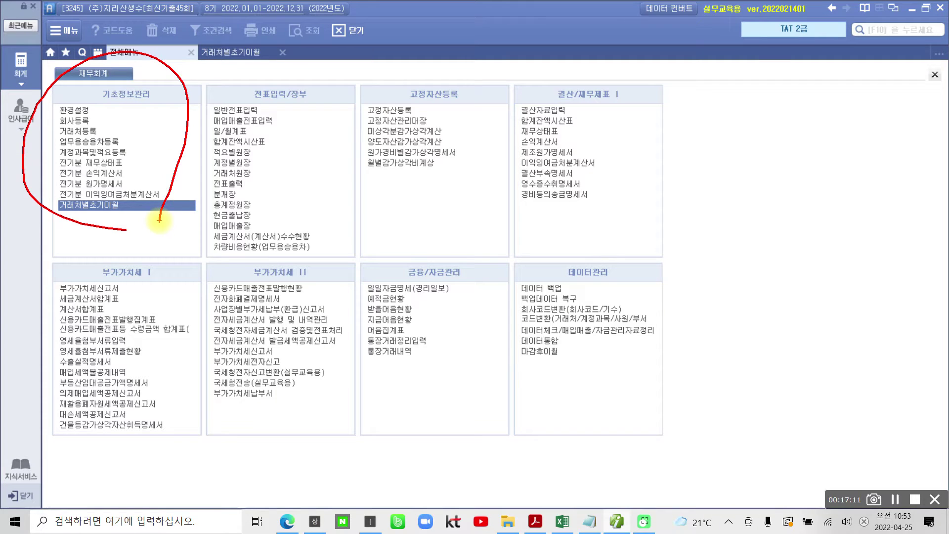
pyautogui.press('Escape')
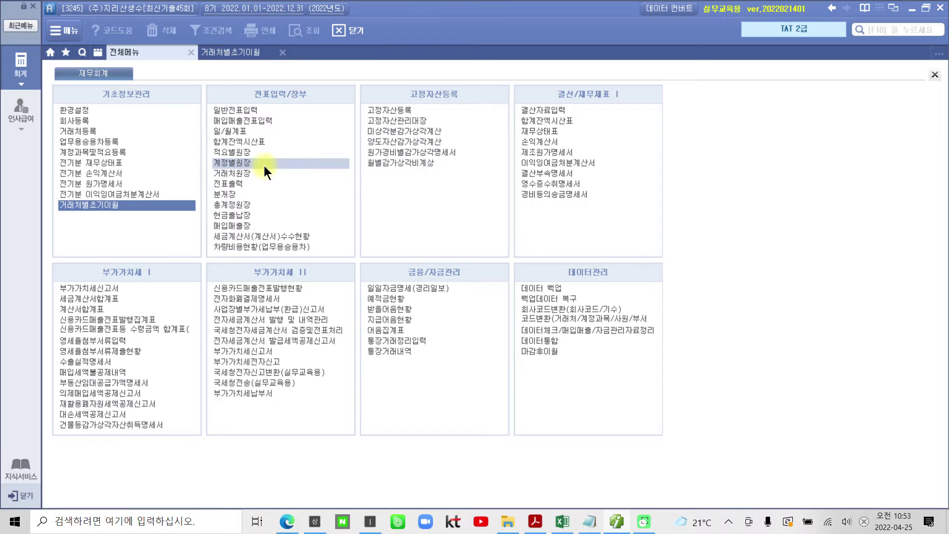
pyautogui.click(147, 203)
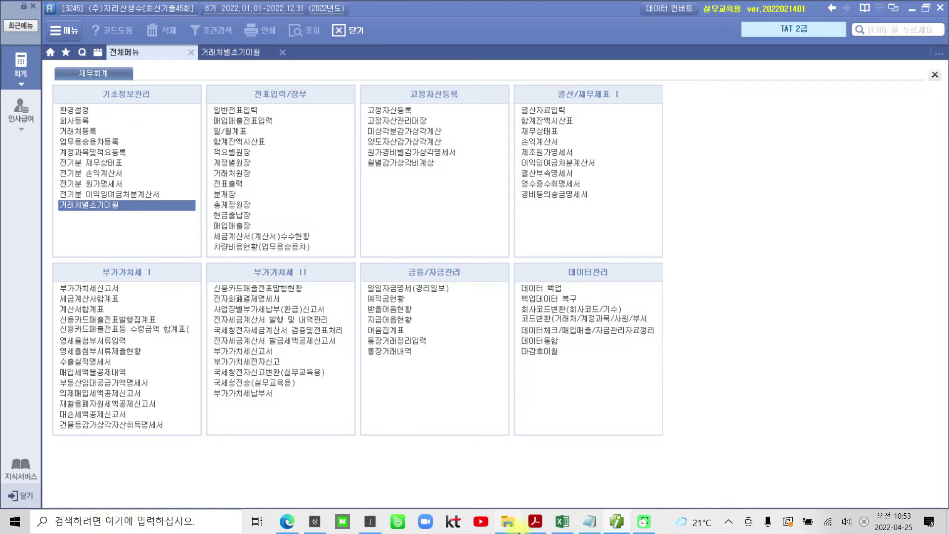
pyautogui.click(538, 523)
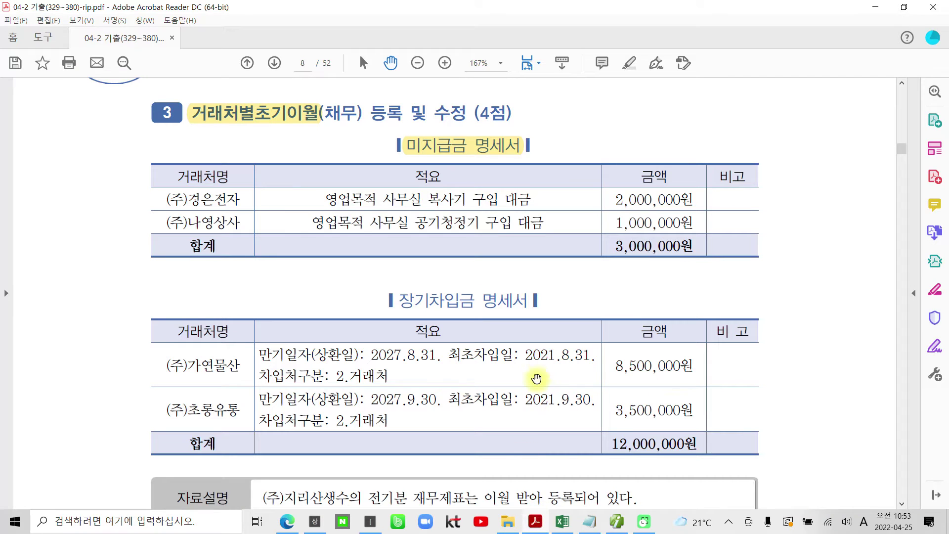
# Search the exam PDF for 346 and bring up page 18's 문제 5 회계정보분석 VAT question.
pyautogui.scroll(-5, 536, 378)
pyautogui.scroll(-20, 536, 378)
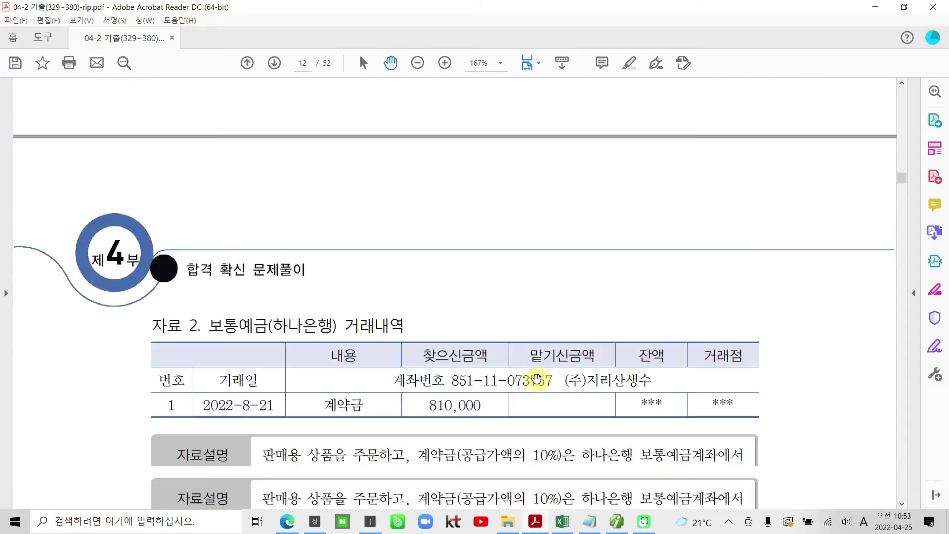
pyautogui.scroll(-5, 536, 378)
pyautogui.hotkey('ctrl', 'f')
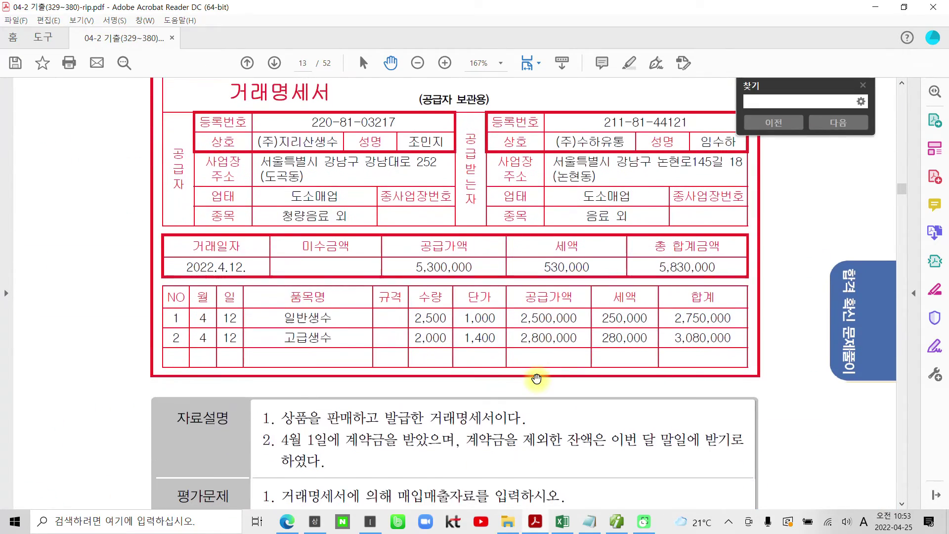
pyautogui.write('346')
pyautogui.press('Return')
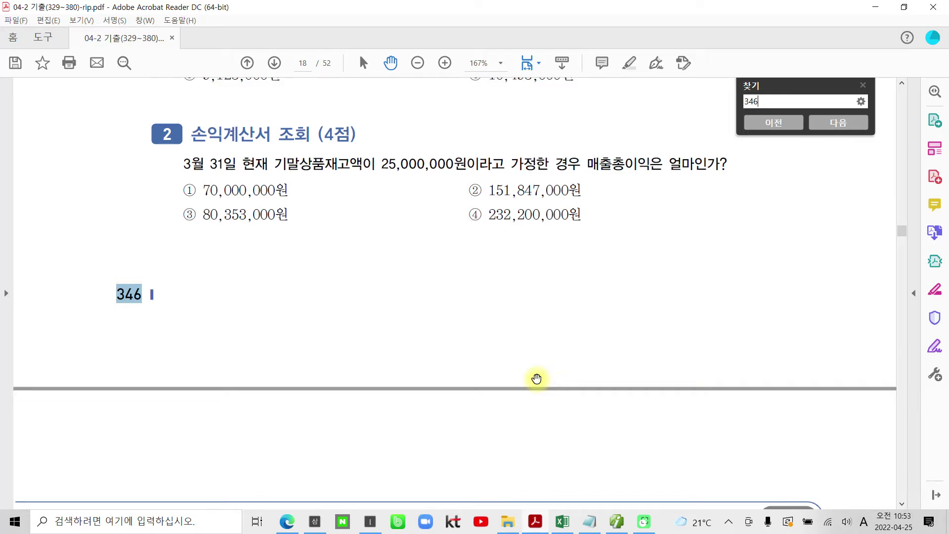
pyautogui.scroll(3, 521, 280)
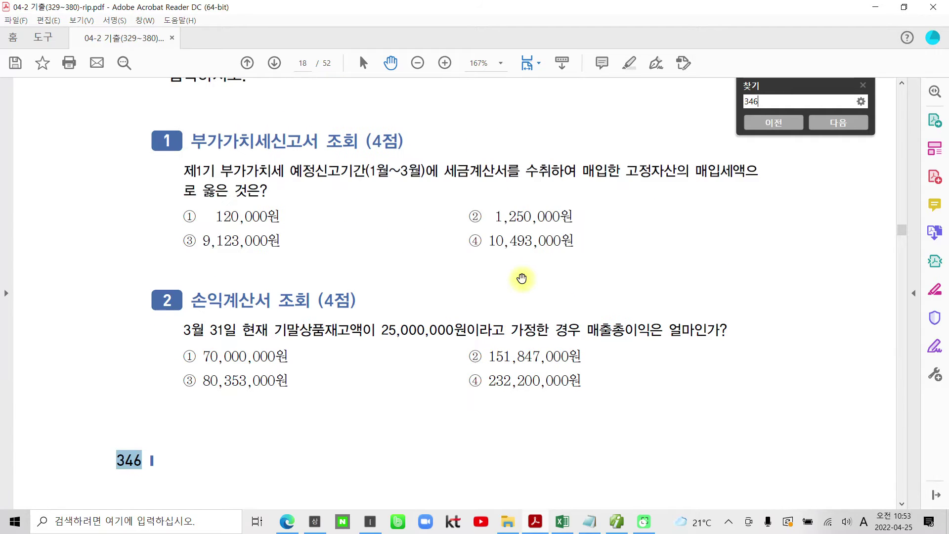
pyautogui.scroll(2, 521, 279)
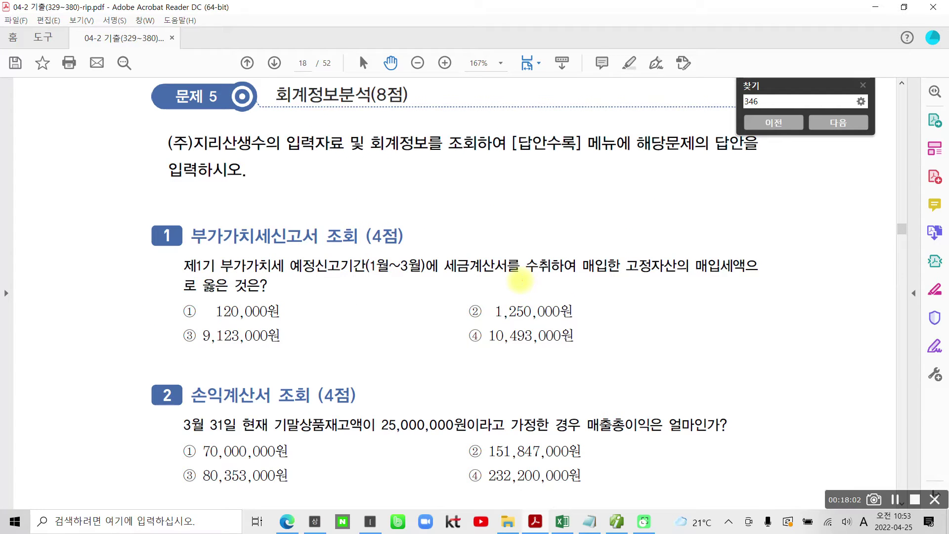
pyautogui.moveTo(328, 129); pyautogui.dragTo(416, 124)
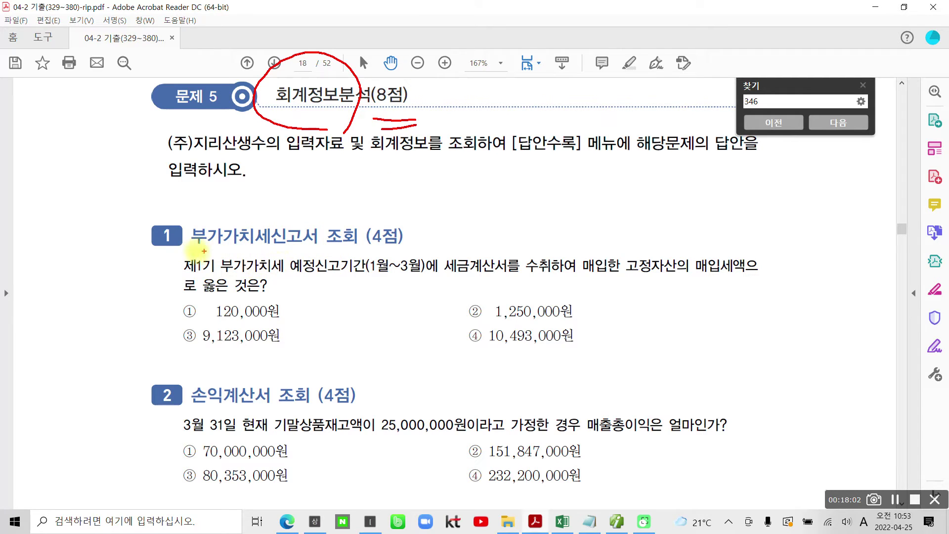
pyautogui.moveTo(192, 247); pyautogui.dragTo(337, 242)
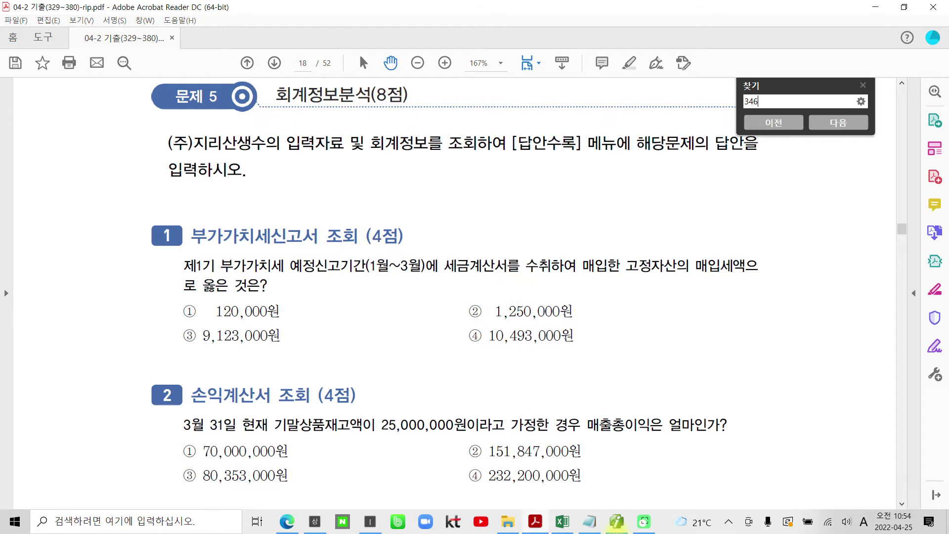
# Load the saved regular 부가가치세신고서 for the 01–03 period in Smart A.
pyautogui.click(617, 521)
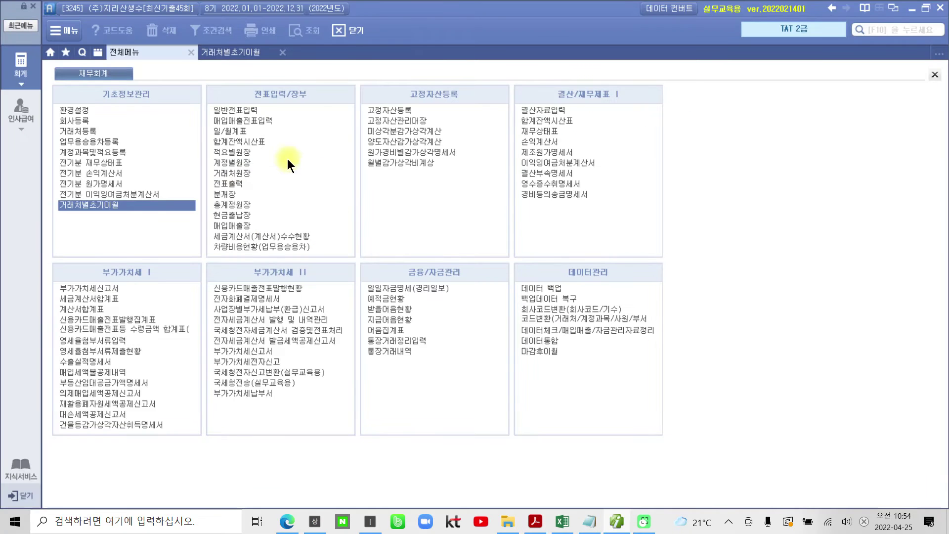
pyautogui.click(94, 288)
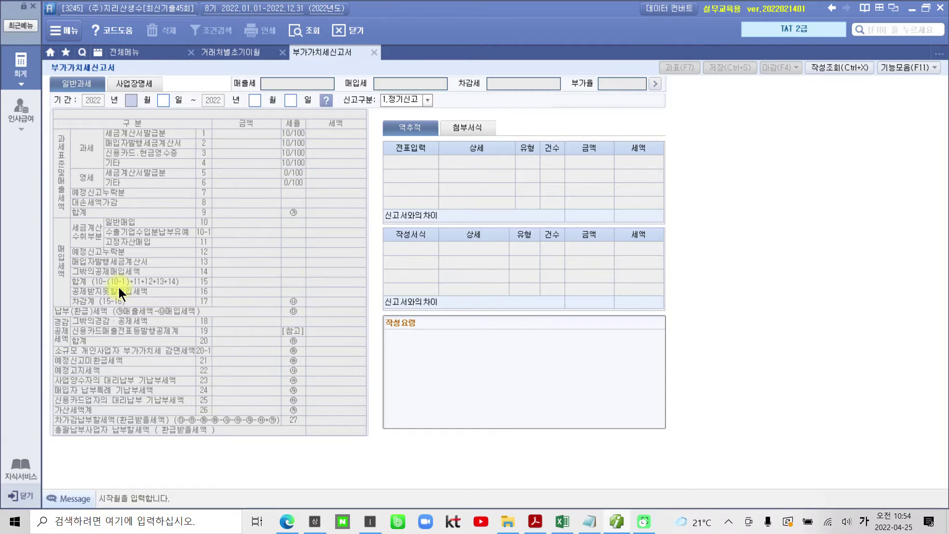
pyautogui.write('01010331')
pyautogui.press('Return')
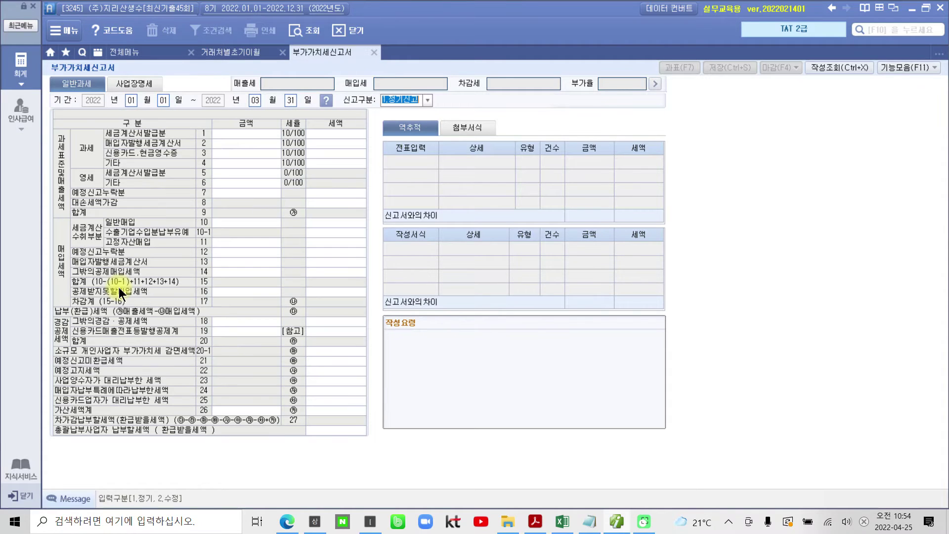
pyautogui.press('Return')
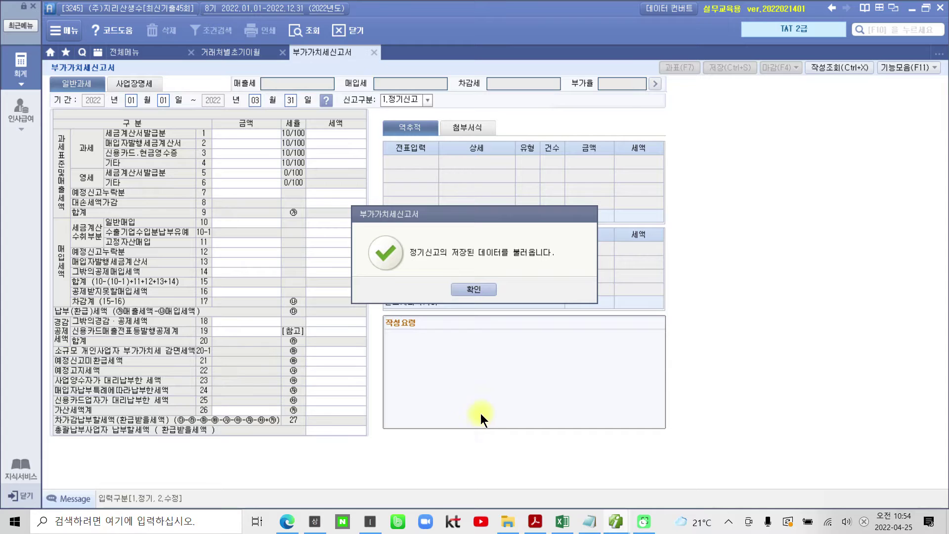
pyautogui.click(470, 289)
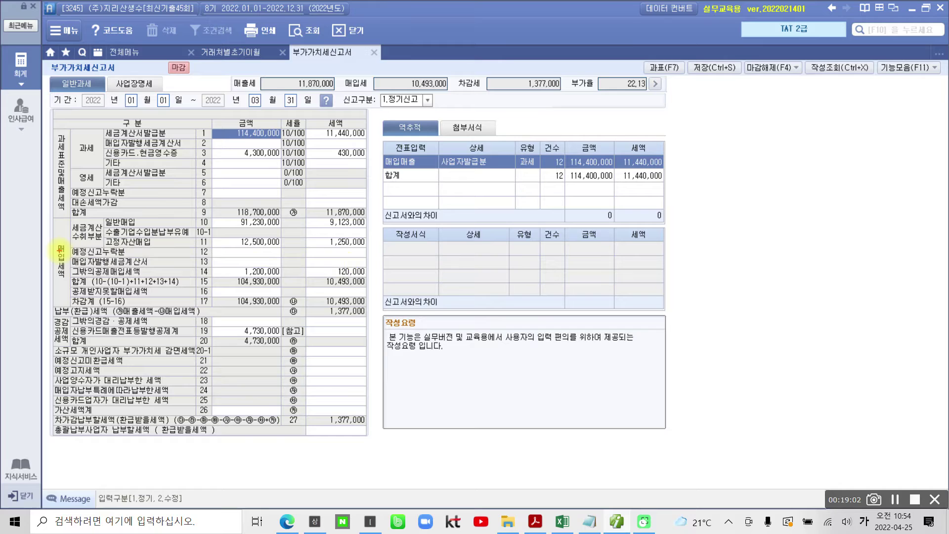
# Mark the input tax section and the 1,250,000 fixed-asset purchase tax.
pyautogui.moveTo(53, 233)
pyautogui.mouseDown()
pyautogui.moveTo(85, 288)
pyautogui.moveTo(72, 297)
pyautogui.mouseUp()
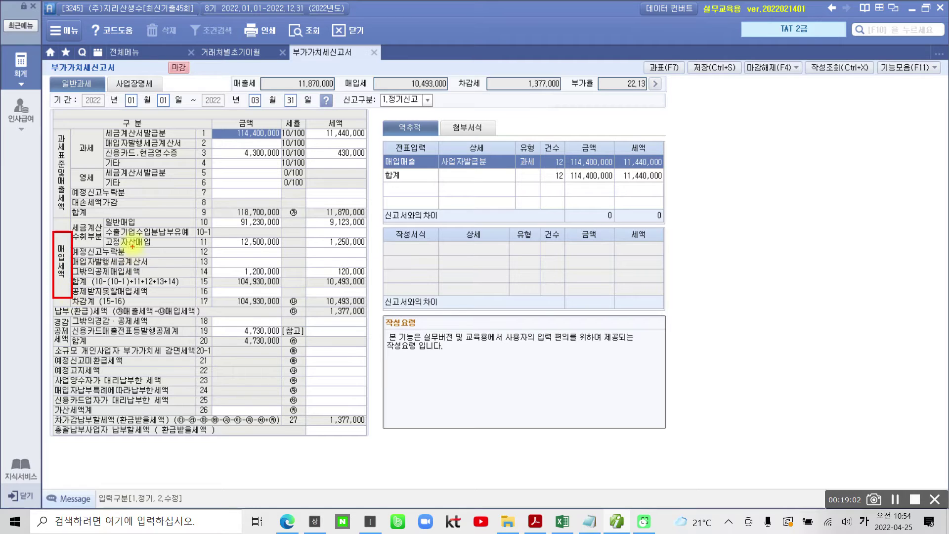
pyautogui.moveTo(92, 242)
pyautogui.mouseDown()
pyautogui.moveTo(62, 233)
pyautogui.moveTo(92, 213)
pyautogui.moveTo(102, 237)
pyautogui.moveTo(95, 241)
pyautogui.moveTo(365, 250)
pyautogui.mouseUp()
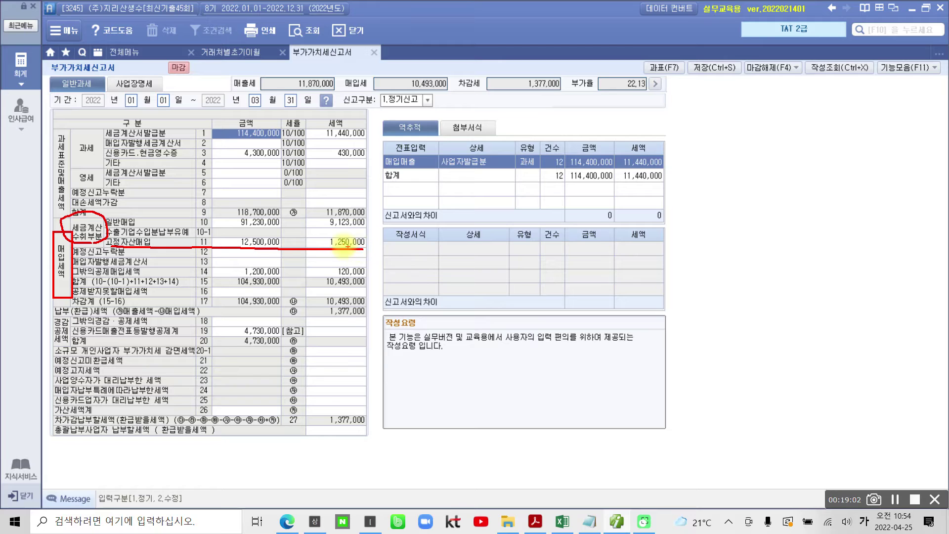
pyautogui.moveTo(329, 234)
pyautogui.mouseDown()
pyautogui.moveTo(321, 244)
pyautogui.moveTo(363, 250)
pyautogui.moveTo(368, 234)
pyautogui.moveTo(327, 230)
pyautogui.mouseUp()
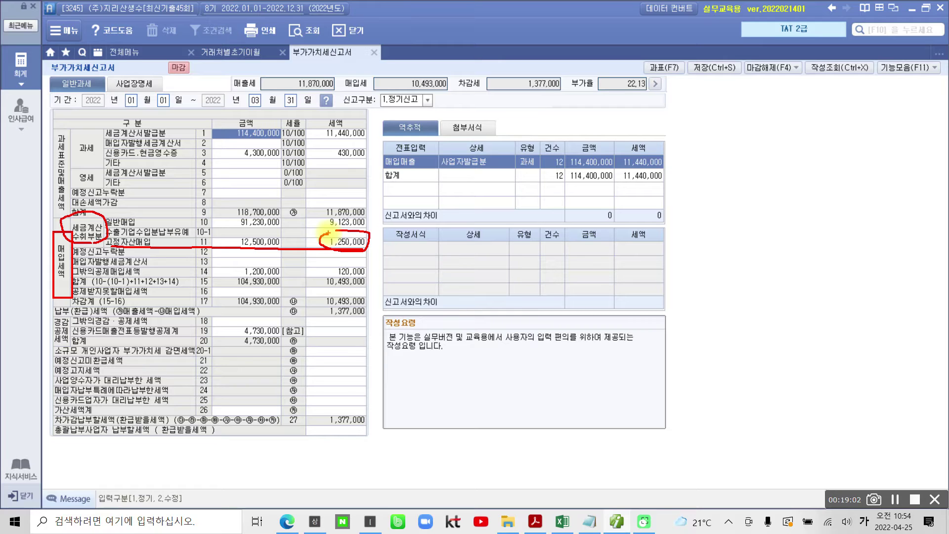
pyautogui.press('Escape')
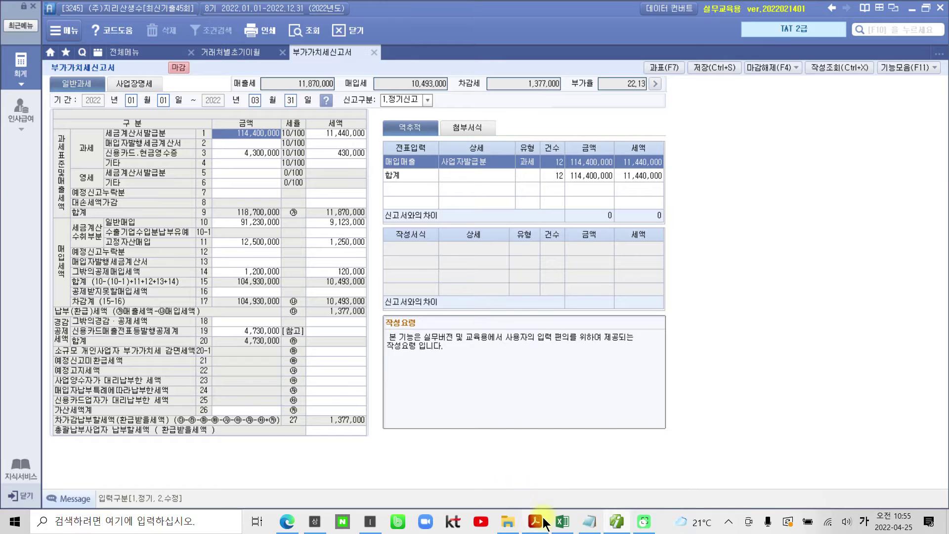
# Highlight answer ② 1,250,000원 in the exam PDF with 텍스트 강조, then return to Smart A.
pyautogui.click(544, 520)
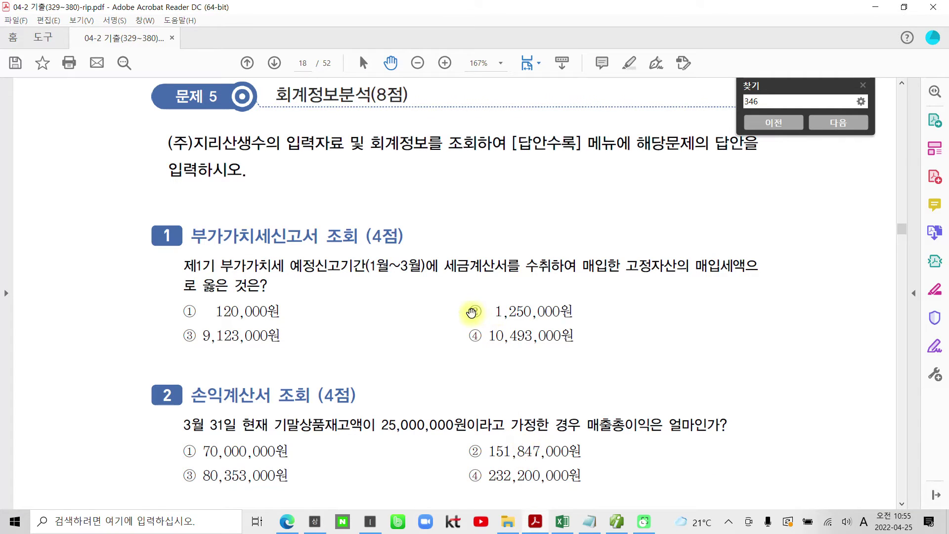
pyautogui.moveTo(470, 312); pyautogui.dragTo(574, 311)
pyautogui.rightClick(542, 313)
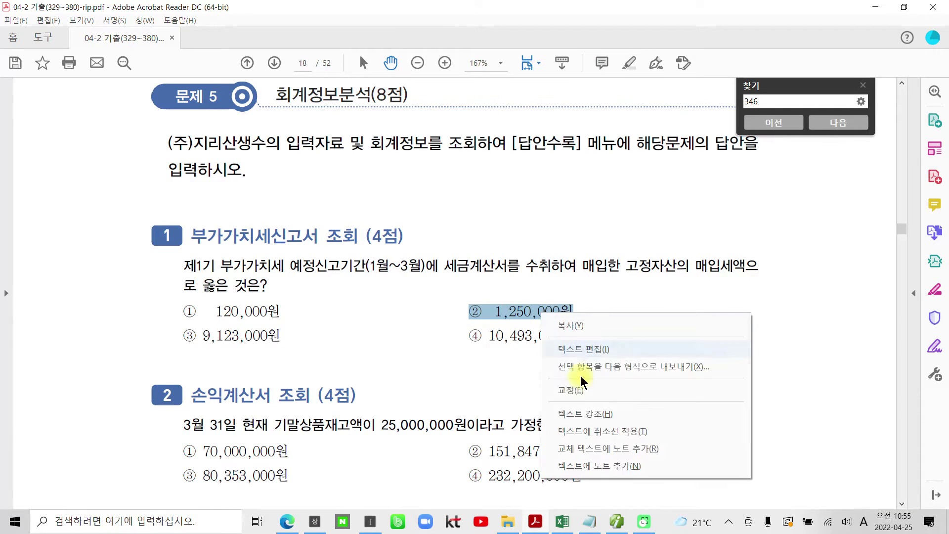
pyautogui.click(581, 415)
pyautogui.scroll(-3, 425, 352)
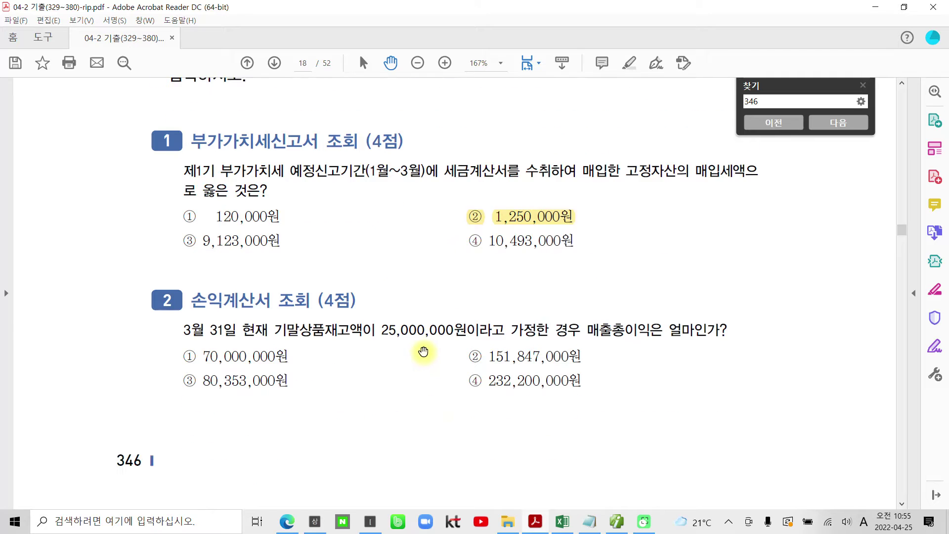
pyautogui.scroll(-2, 425, 351)
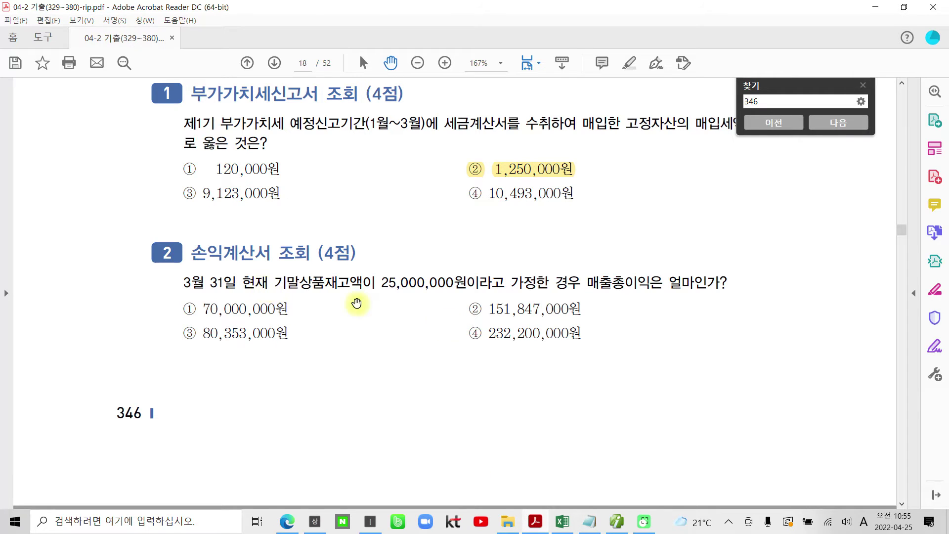
pyautogui.click(616, 521)
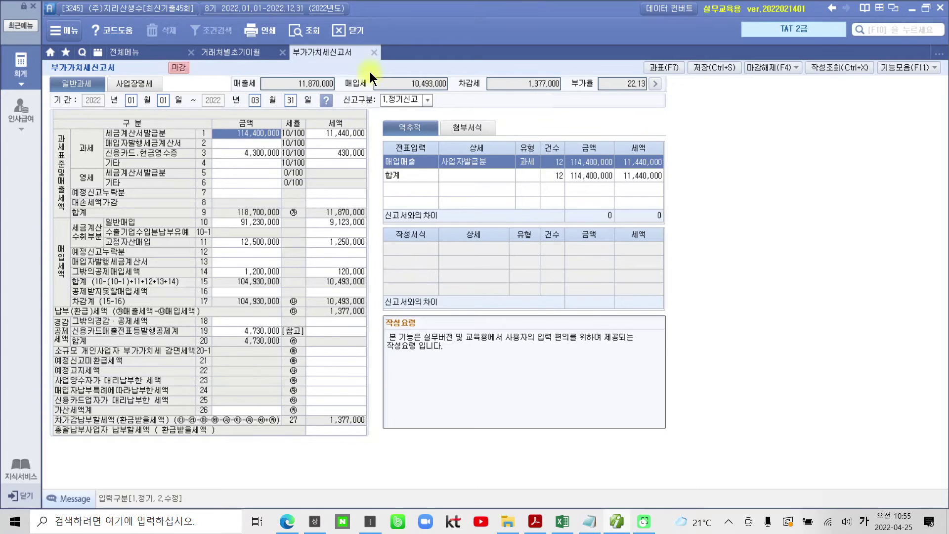
# Close the 부가가치세신고서 and 거래처별초기이월 tabs and open 손익계산서 through month 03.
pyautogui.click(374, 52)
pyautogui.click(282, 52)
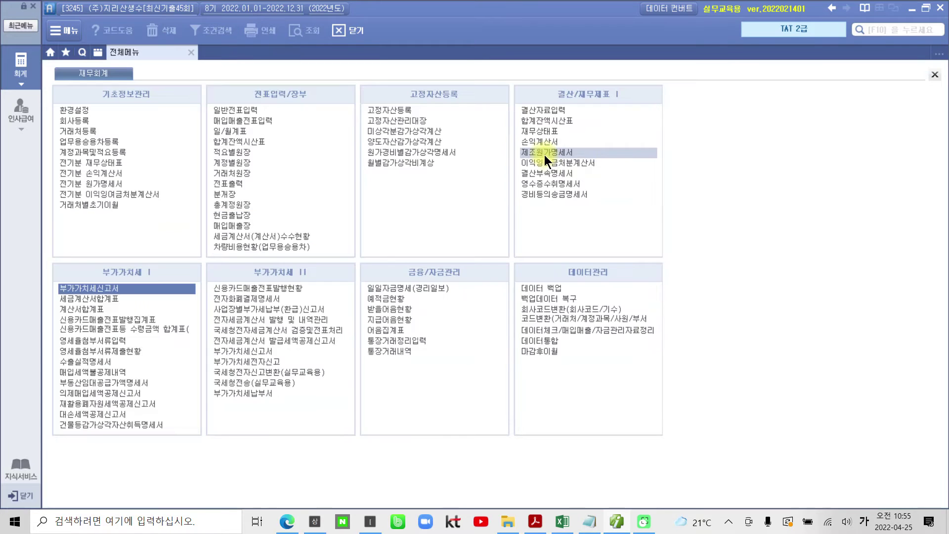
pyautogui.click(548, 141)
pyautogui.write('03')
pyautogui.press('Return')
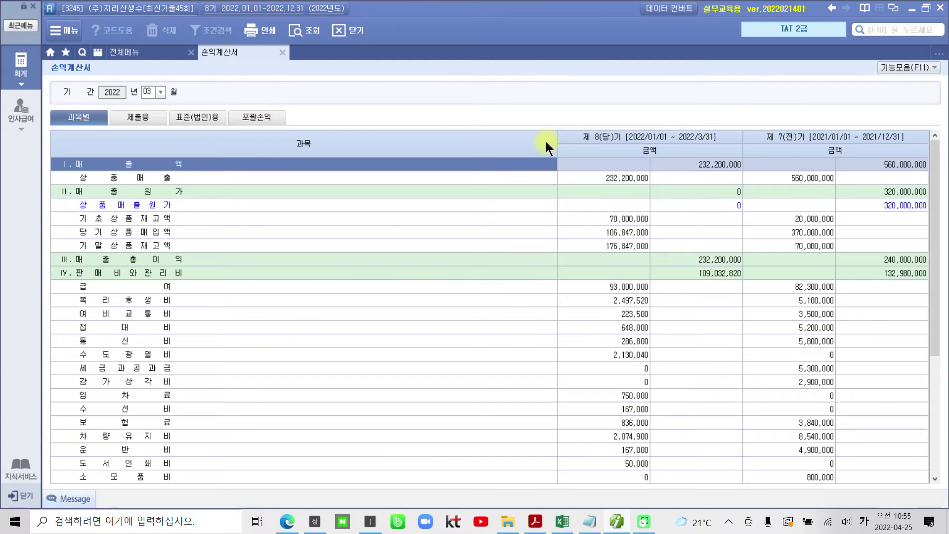
# Mark gross profit 232,200,000 and ending inventory 176,847,000 on the statement.
pyautogui.moveTo(555, 140); pyautogui.dragTo(284, 170)
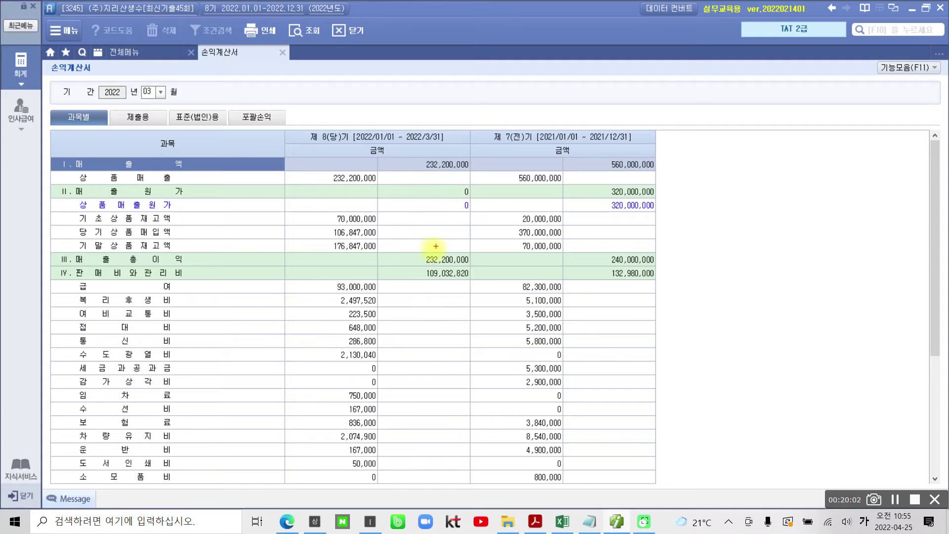
pyautogui.moveTo(446, 255)
pyautogui.mouseDown()
pyautogui.moveTo(429, 264)
pyautogui.moveTo(448, 262)
pyautogui.mouseUp()
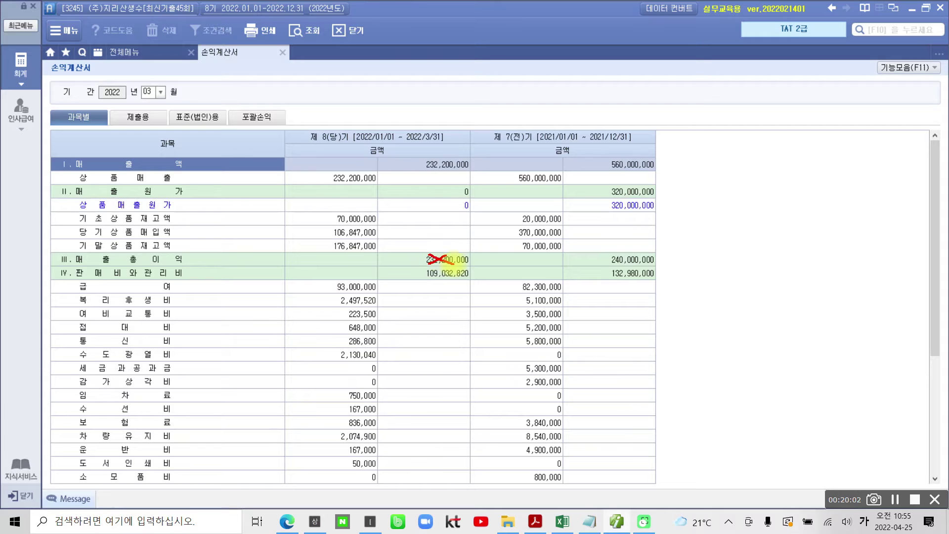
pyautogui.moveTo(331, 245); pyautogui.dragTo(381, 246)
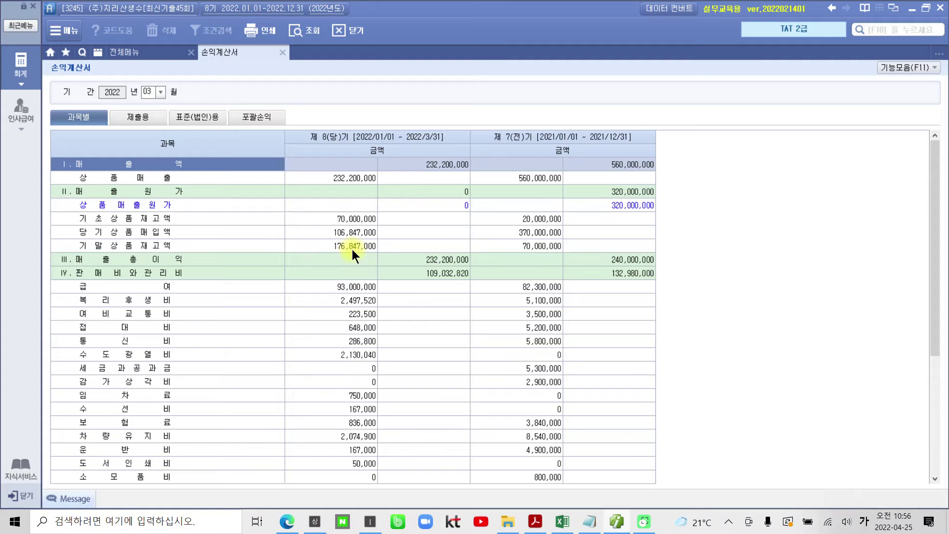
# Check the ledger behind 기말상품재고액, then point out 70,000,000 beginning inventory and 106,847,000 purchases.
pyautogui.doubleClick(351, 246)
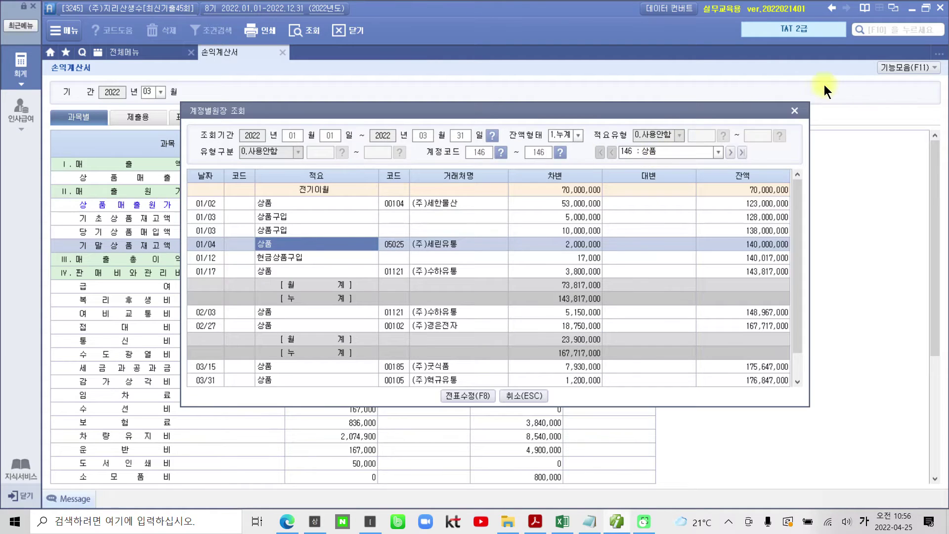
pyautogui.click(794, 111)
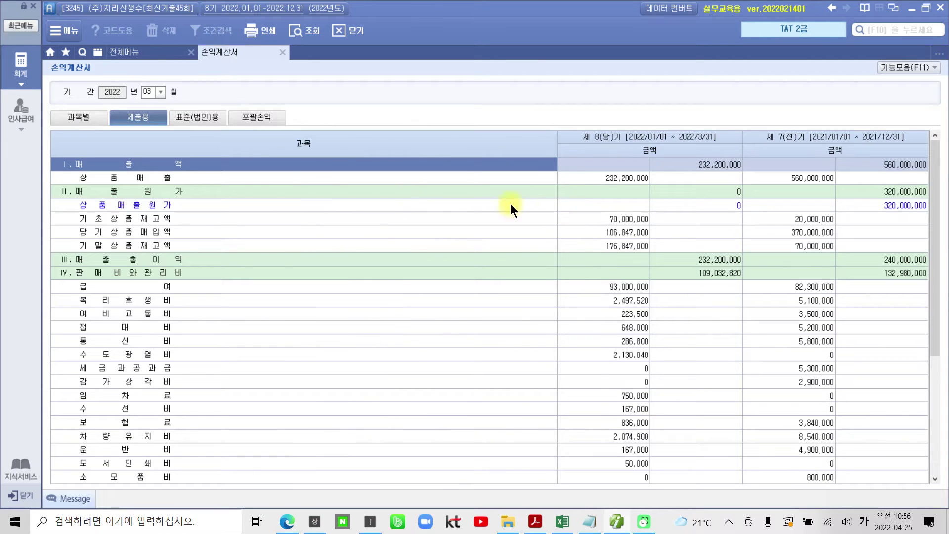
pyautogui.moveTo(557, 144); pyautogui.dragTo(361, 154)
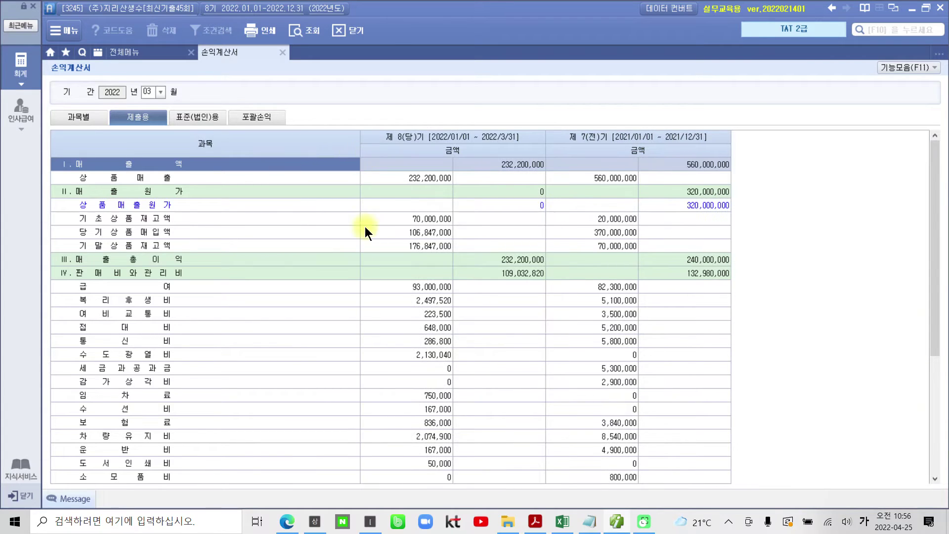
pyautogui.click(422, 221)
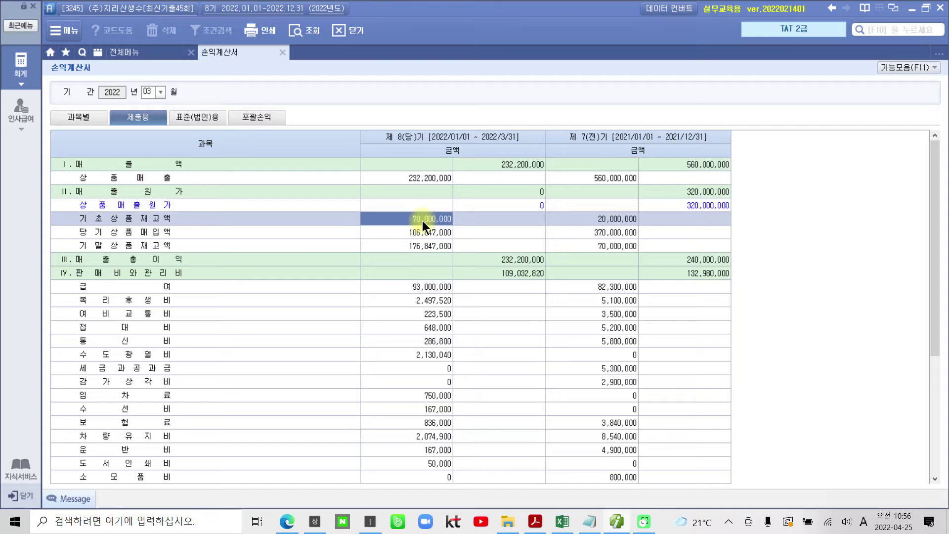
pyautogui.click(422, 230)
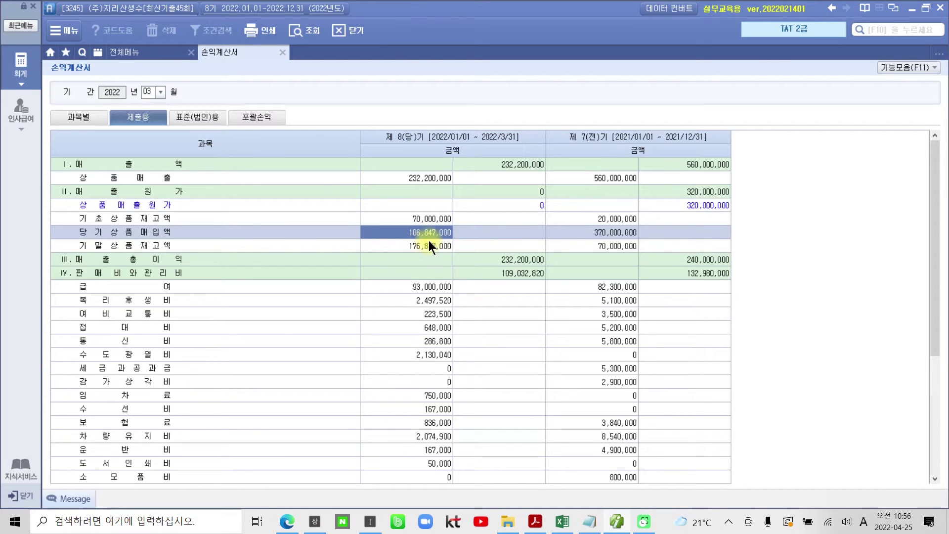
# Mark the zero 상품매출원가, the 232,200,000 sales and gross profit, and 106,847,000 purchases.
pyautogui.moveTo(466, 198); pyautogui.dragTo(552, 209)
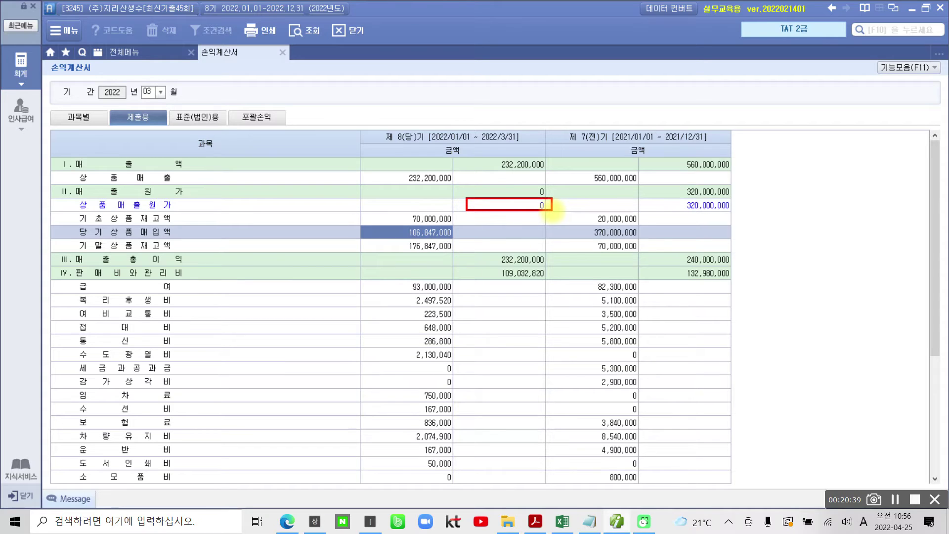
pyautogui.moveTo(561, 201); pyautogui.dragTo(574, 202)
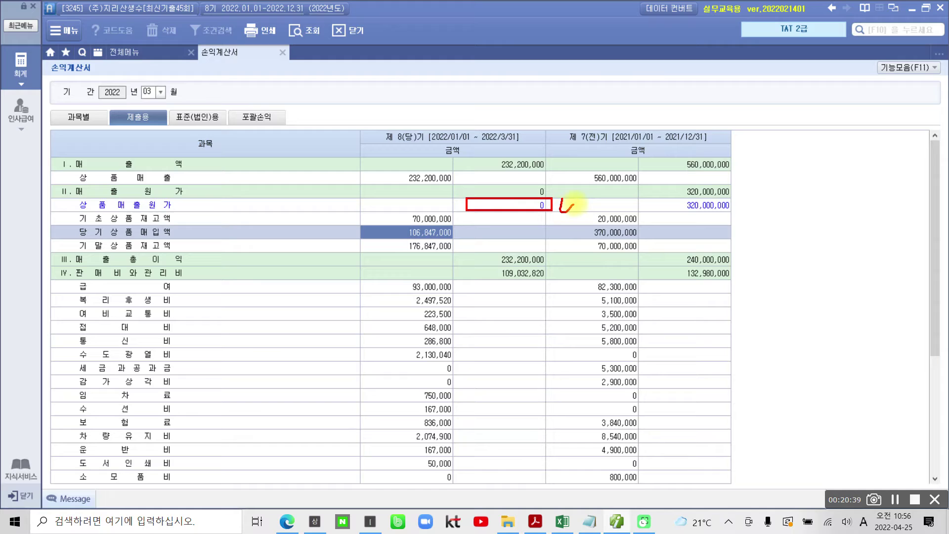
pyautogui.moveTo(496, 145)
pyautogui.mouseDown()
pyautogui.moveTo(490, 171)
pyautogui.moveTo(516, 146)
pyautogui.mouseUp()
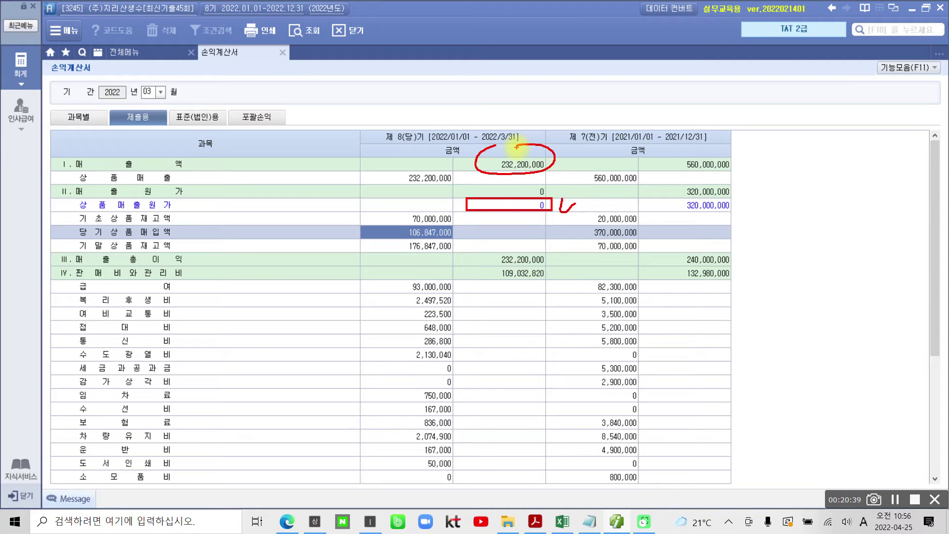
pyautogui.moveTo(229, 263)
pyautogui.mouseDown()
pyautogui.moveTo(465, 265)
pyautogui.moveTo(455, 274)
pyautogui.mouseUp()
pyautogui.moveTo(502, 255); pyautogui.dragTo(517, 265)
pyautogui.moveTo(531, 251)
pyautogui.mouseDown()
pyautogui.moveTo(504, 265)
pyautogui.moveTo(526, 270)
pyautogui.mouseUp()
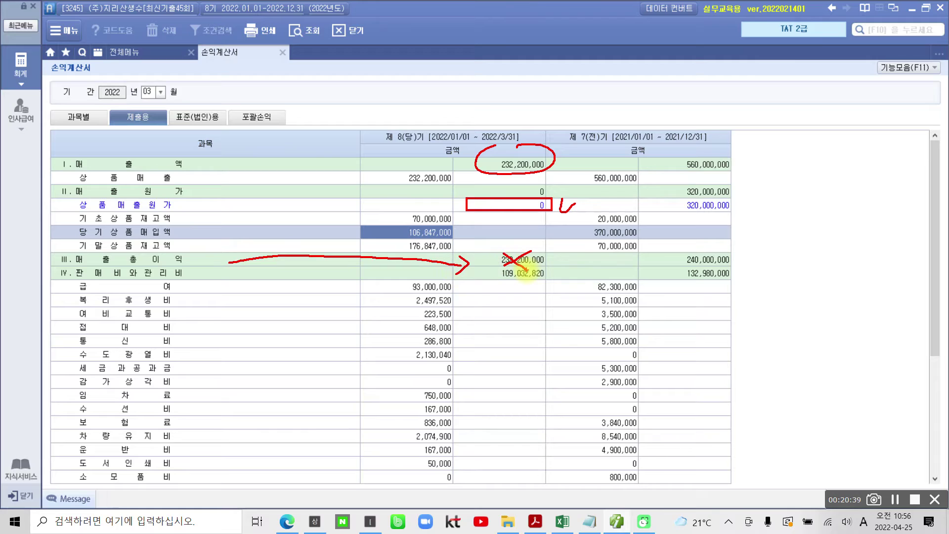
pyautogui.moveTo(397, 214); pyautogui.dragTo(386, 238)
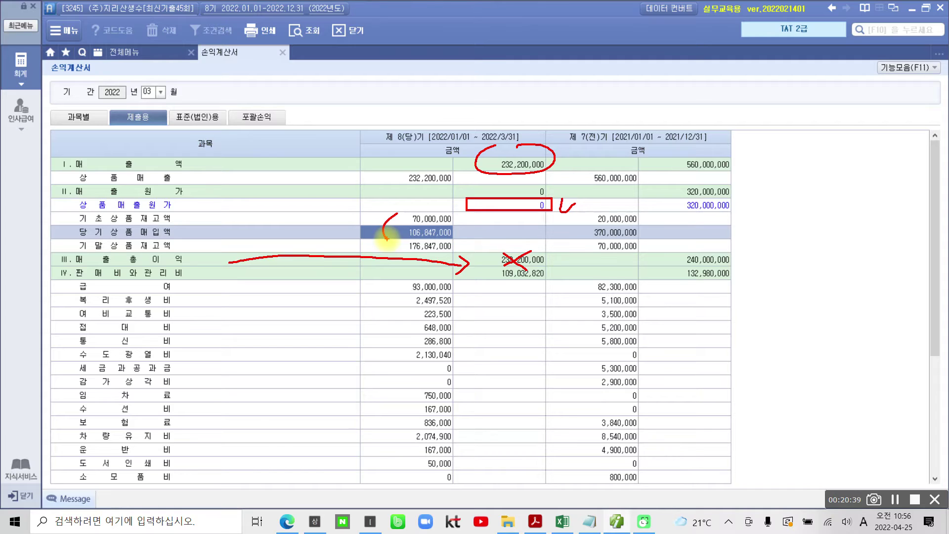
# Handwrite 151,847,000 in red beside the cost rows and re-circle the 232,200,000 sales.
pyautogui.moveTo(270, 183); pyautogui.dragTo(251, 211)
pyautogui.moveTo(300, 177)
pyautogui.mouseDown()
pyautogui.moveTo(285, 211)
pyautogui.moveTo(310, 189)
pyautogui.mouseUp()
pyautogui.moveTo(325, 173); pyautogui.dragTo(321, 225)
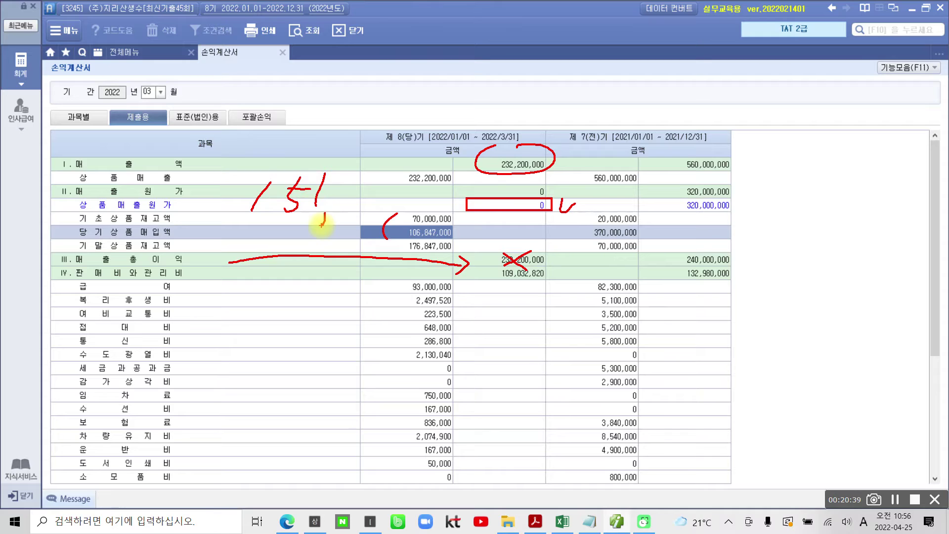
pyautogui.moveTo(354, 197)
pyautogui.mouseDown()
pyautogui.moveTo(341, 213)
pyautogui.moveTo(352, 181)
pyautogui.moveTo(368, 207)
pyautogui.moveTo(390, 203)
pyautogui.mouseUp()
pyautogui.moveTo(388, 186)
pyautogui.mouseDown()
pyautogui.moveTo(400, 217)
pyautogui.moveTo(392, 232)
pyautogui.moveTo(430, 201)
pyautogui.moveTo(459, 197)
pyautogui.moveTo(455, 186)
pyautogui.mouseUp()
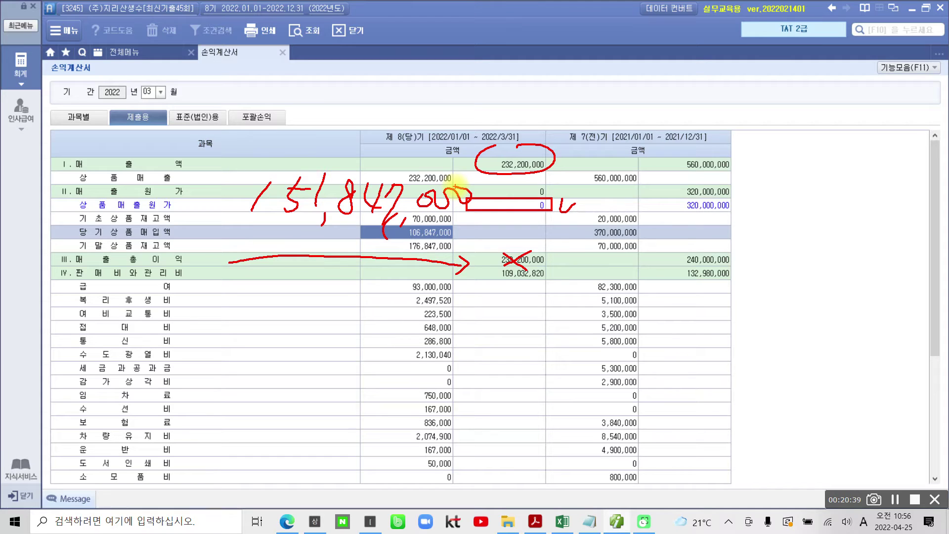
pyautogui.moveTo(516, 144); pyautogui.dragTo(537, 184)
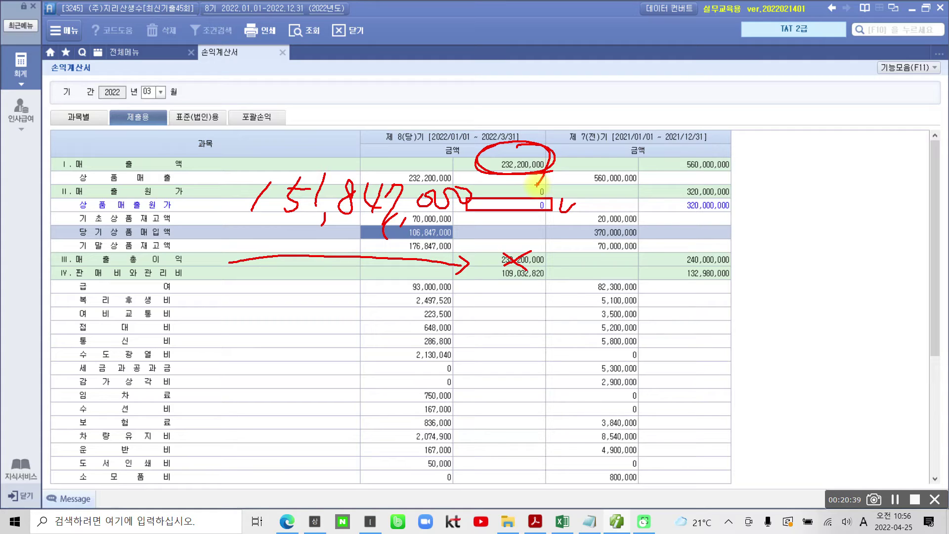
# Draw an arrow to gross profit and write 80,353,000 in red below it.
pyautogui.moveTo(506, 266)
pyautogui.mouseDown()
pyautogui.moveTo(484, 327)
pyautogui.moveTo(491, 339)
pyautogui.moveTo(503, 258)
pyautogui.mouseUp()
pyautogui.moveTo(538, 336)
pyautogui.mouseDown()
pyautogui.moveTo(518, 368)
pyautogui.moveTo(534, 333)
pyautogui.moveTo(569, 341)
pyautogui.moveTo(574, 387)
pyautogui.mouseUp()
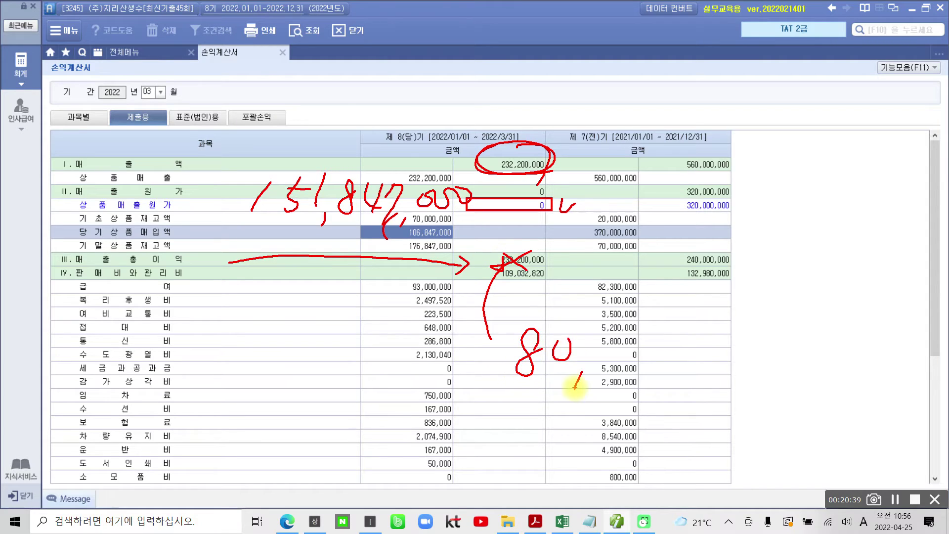
pyautogui.moveTo(598, 336); pyautogui.dragTo(612, 373)
pyautogui.moveTo(651, 326)
pyautogui.mouseDown()
pyautogui.moveTo(649, 360)
pyautogui.moveTo(673, 322)
pyautogui.mouseUp()
pyautogui.moveTo(683, 323)
pyautogui.mouseDown()
pyautogui.moveTo(705, 341)
pyautogui.moveTo(701, 361)
pyautogui.mouseUp()
pyautogui.moveTo(723, 362); pyautogui.dragTo(723, 382)
pyautogui.moveTo(747, 337); pyautogui.dragTo(796, 312)
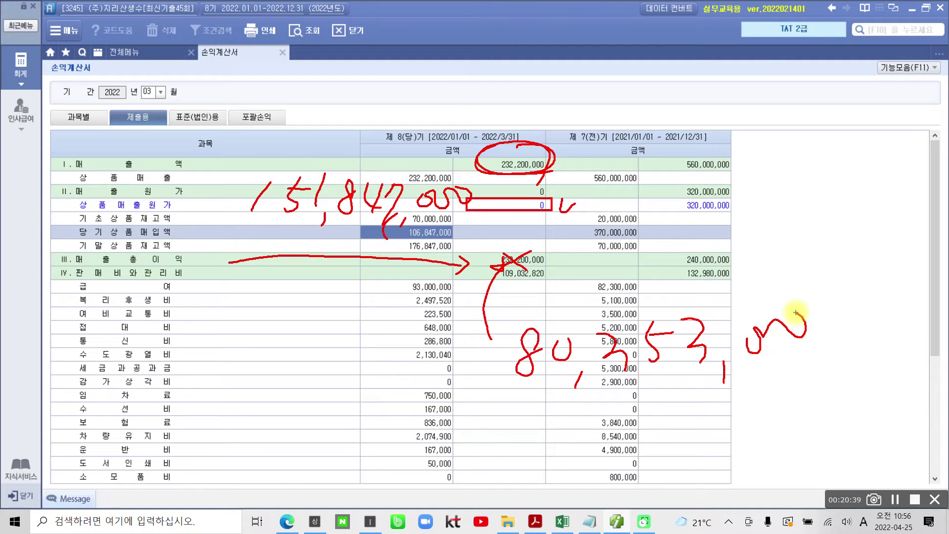
# In blue, loop 80,353,000, circle the 매출총이익 row labels and begin 매출원가.
pyautogui.press('b')
pyautogui.moveTo(504, 320)
pyautogui.mouseDown()
pyautogui.moveTo(502, 398)
pyautogui.moveTo(858, 378)
pyautogui.moveTo(615, 299)
pyautogui.moveTo(505, 327)
pyautogui.mouseUp()
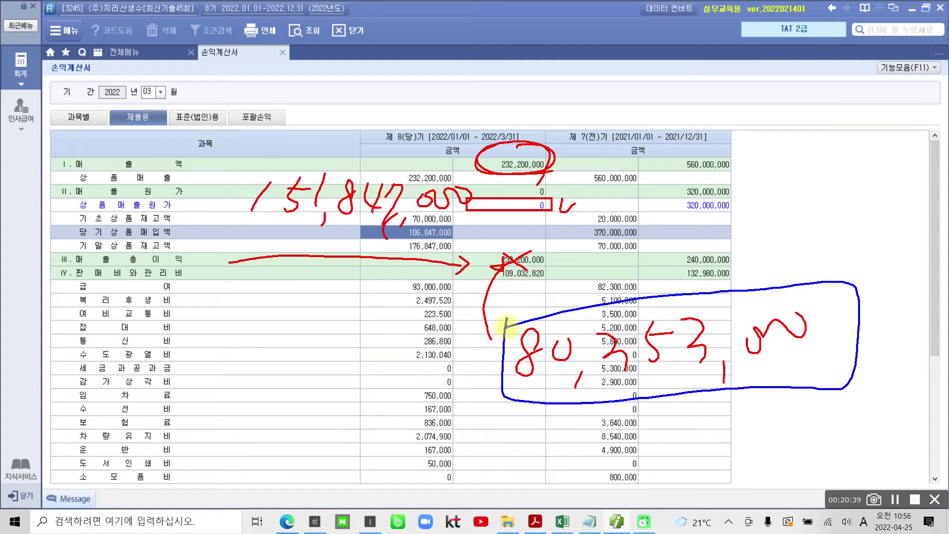
pyautogui.moveTo(61, 254)
pyautogui.mouseDown()
pyautogui.moveTo(193, 265)
pyautogui.moveTo(67, 246)
pyautogui.mouseUp()
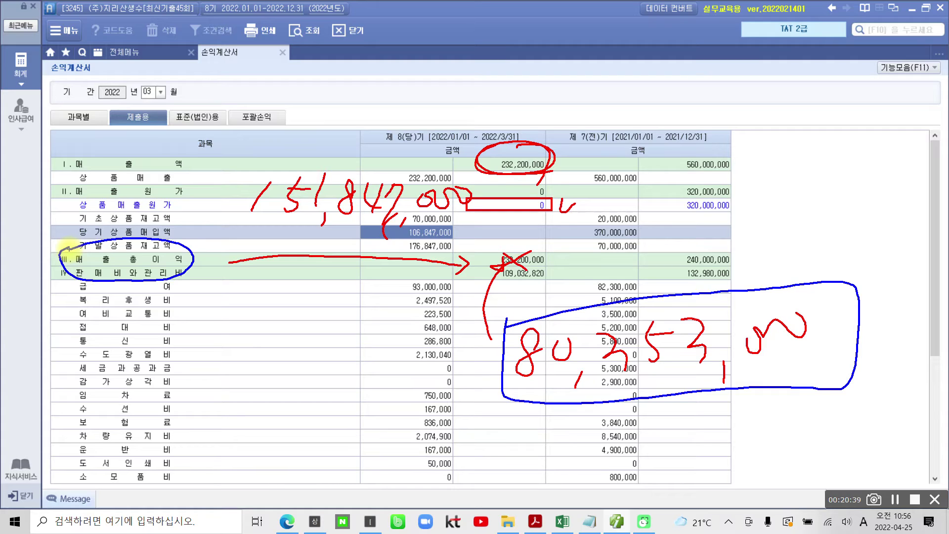
pyautogui.moveTo(82, 64)
pyautogui.mouseDown()
pyautogui.moveTo(91, 99)
pyautogui.moveTo(134, 91)
pyautogui.moveTo(132, 131)
pyautogui.mouseUp()
# Handwrite '매출원가 = 기초 +' in blue across the top.
pyautogui.moveTo(143, 47); pyautogui.dragTo(153, 64)
pyautogui.moveTo(144, 76)
pyautogui.mouseDown()
pyautogui.moveTo(159, 75)
pyautogui.moveTo(145, 89)
pyautogui.mouseUp()
pyautogui.moveTo(135, 102)
pyautogui.mouseDown()
pyautogui.moveTo(182, 89)
pyautogui.moveTo(165, 121)
pyautogui.moveTo(182, 106)
pyautogui.mouseUp()
pyautogui.moveTo(199, 77)
pyautogui.mouseDown()
pyautogui.moveTo(193, 90)
pyautogui.moveTo(267, 123)
pyautogui.moveTo(321, 77)
pyautogui.moveTo(324, 103)
pyautogui.mouseUp()
pyautogui.moveTo(355, 75); pyautogui.dragTo(358, 101)
pyautogui.moveTo(385, 48)
pyautogui.mouseDown()
pyautogui.moveTo(380, 109)
pyautogui.moveTo(412, 56)
pyautogui.mouseUp()
pyautogui.moveTo(393, 71)
pyautogui.mouseDown()
pyautogui.moveTo(397, 91)
pyautogui.moveTo(436, 78)
pyautogui.mouseUp()
pyautogui.moveTo(420, 81)
pyautogui.mouseDown()
pyautogui.moveTo(401, 116)
pyautogui.moveTo(444, 104)
pyautogui.mouseUp()
pyautogui.moveTo(460, 90)
pyautogui.mouseDown()
pyautogui.moveTo(491, 86)
pyautogui.moveTo(476, 108)
pyautogui.mouseUp()
pyautogui.moveTo(517, 74); pyautogui.dragTo(514, 94)
pyautogui.moveTo(515, 79)
pyautogui.mouseDown()
pyautogui.moveTo(530, 82)
pyautogui.moveTo(537, 99)
pyautogui.mouseUp()
# Complete the formula with '매입 − 기말'.
pyautogui.moveTo(545, 67)
pyautogui.mouseDown()
pyautogui.moveTo(544, 107)
pyautogui.moveTo(558, 88)
pyautogui.mouseUp()
pyautogui.moveTo(561, 54); pyautogui.dragTo(558, 116)
pyautogui.moveTo(588, 74)
pyautogui.mouseDown()
pyautogui.moveTo(583, 81)
pyautogui.moveTo(602, 84)
pyautogui.mouseUp()
pyautogui.moveTo(591, 96)
pyautogui.mouseDown()
pyautogui.moveTo(601, 123)
pyautogui.moveTo(619, 110)
pyautogui.mouseUp()
pyautogui.moveTo(648, 91)
pyautogui.mouseDown()
pyautogui.moveTo(677, 86)
pyautogui.moveTo(697, 99)
pyautogui.mouseUp()
pyautogui.moveTo(731, 62); pyautogui.dragTo(724, 116)
pyautogui.moveTo(748, 64)
pyautogui.mouseDown()
pyautogui.moveTo(752, 91)
pyautogui.moveTo(769, 95)
pyautogui.mouseUp()
pyautogui.moveTo(790, 49)
pyautogui.mouseDown()
pyautogui.moveTo(791, 94)
pyautogui.moveTo(816, 64)
pyautogui.mouseUp()
pyautogui.moveTo(779, 79)
pyautogui.mouseDown()
pyautogui.moveTo(790, 99)
pyautogui.moveTo(830, 117)
pyautogui.mouseUp()
# Underline 기초, 매입 and 기말 in the formula and box 매출원가.
pyautogui.moveTo(359, 121)
pyautogui.mouseDown()
pyautogui.moveTo(426, 124)
pyautogui.moveTo(435, 133)
pyautogui.mouseUp()
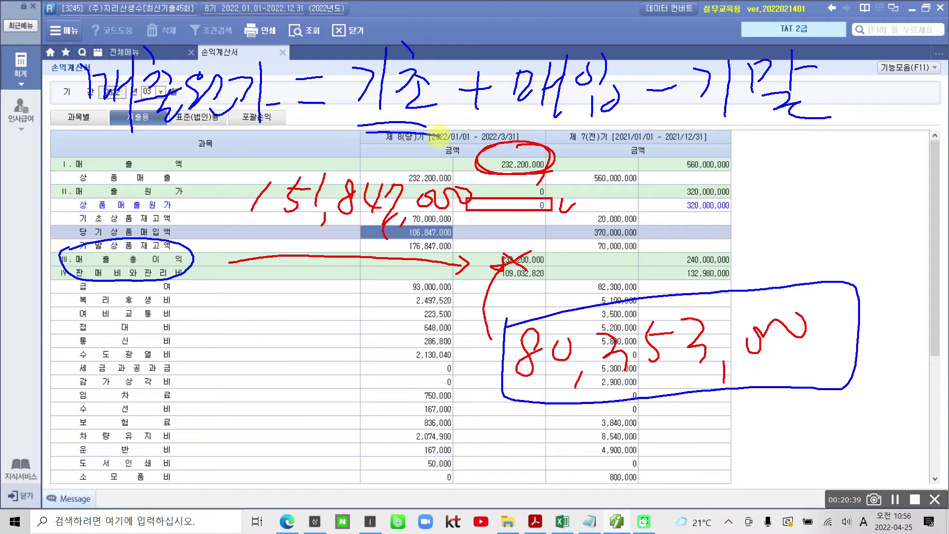
pyautogui.moveTo(528, 122); pyautogui.dragTo(618, 125)
pyautogui.moveTo(553, 130); pyautogui.dragTo(625, 130)
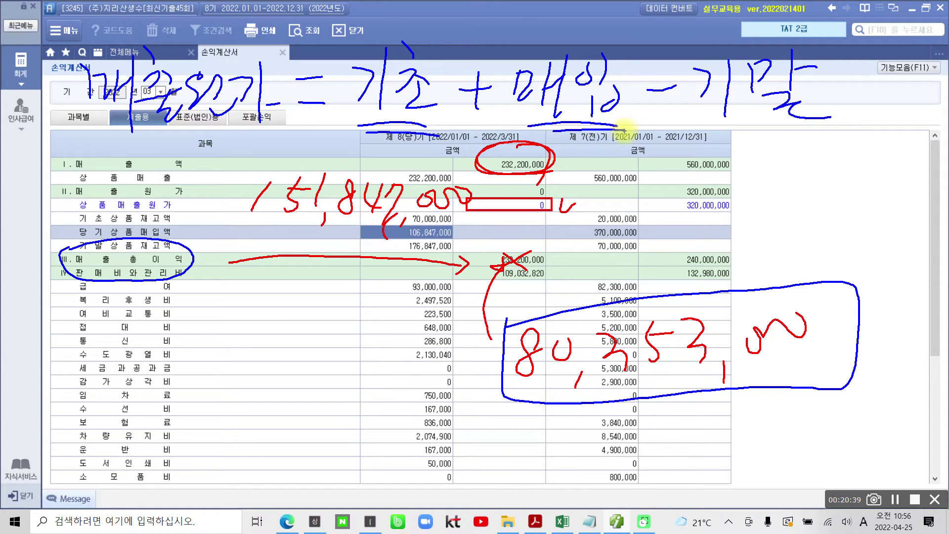
pyautogui.moveTo(709, 118)
pyautogui.mouseDown()
pyautogui.moveTo(830, 117)
pyautogui.moveTo(815, 131)
pyautogui.mouseUp()
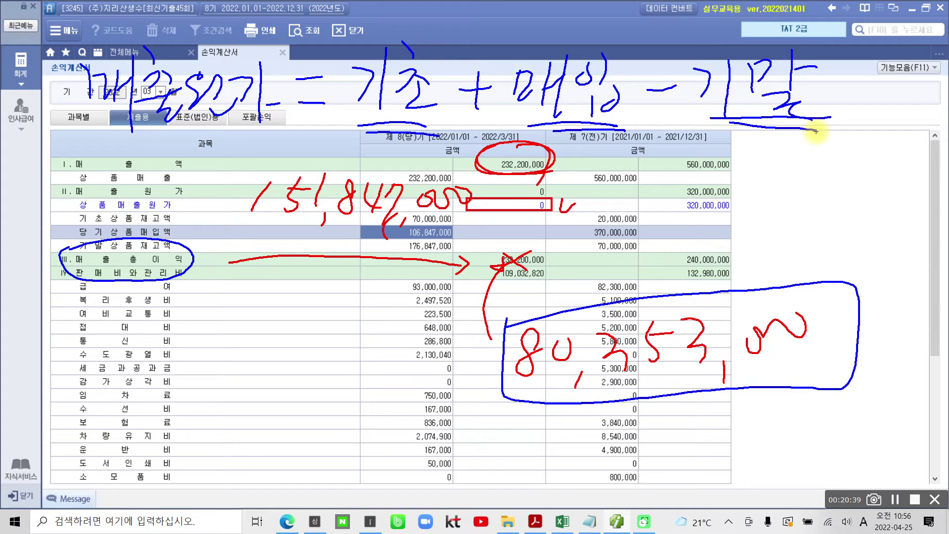
pyautogui.moveTo(69, 46)
pyautogui.mouseDown()
pyautogui.moveTo(66, 130)
pyautogui.moveTo(286, 141)
pyautogui.moveTo(232, 40)
pyautogui.moveTo(66, 52)
pyautogui.mouseUp()
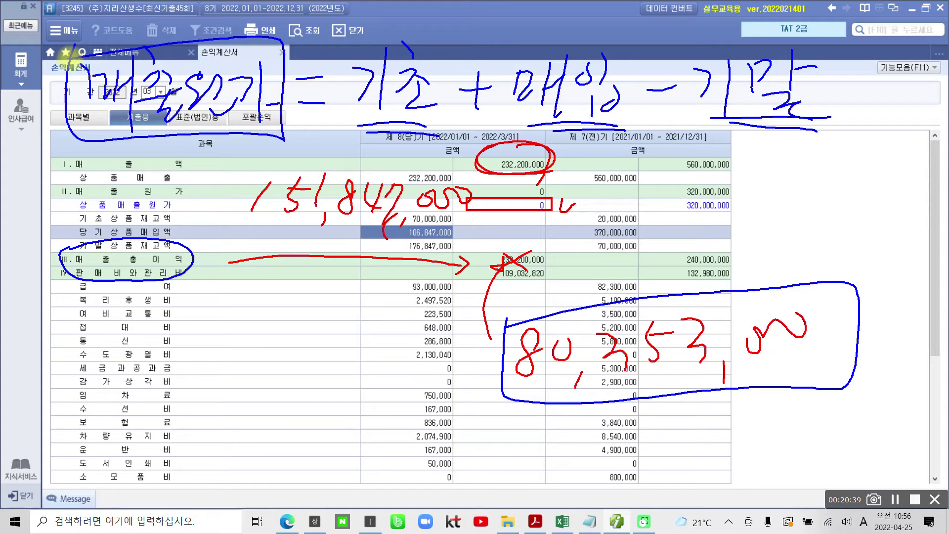
# Tick the 제 7(전)기 heading and prior sales figure, and re-circle the gross profit labels.
pyautogui.moveTo(568, 143); pyautogui.dragTo(596, 146)
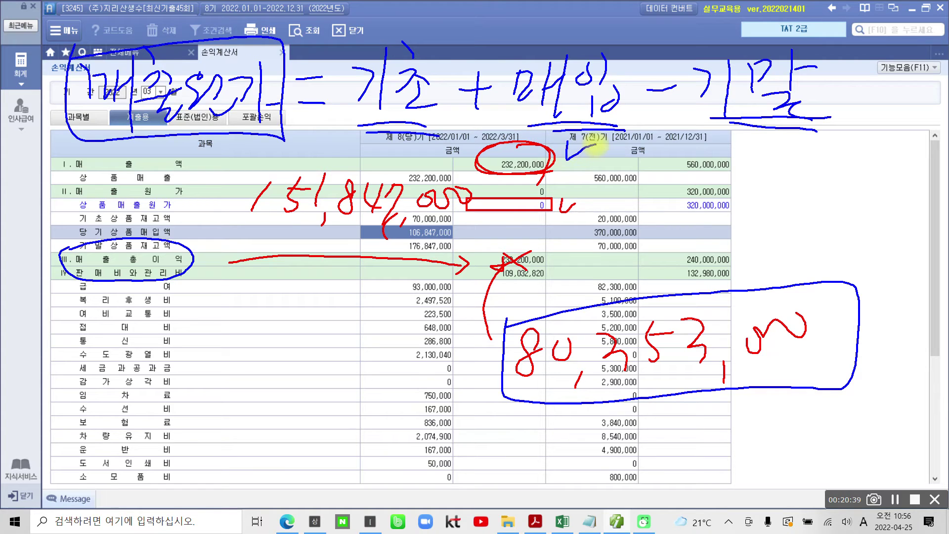
pyautogui.moveTo(574, 189)
pyautogui.mouseDown()
pyautogui.moveTo(611, 191)
pyautogui.moveTo(652, 289)
pyautogui.moveTo(661, 286)
pyautogui.mouseUp()
pyautogui.moveTo(56, 242)
pyautogui.mouseDown()
pyautogui.moveTo(187, 271)
pyautogui.moveTo(79, 257)
pyautogui.mouseUp()
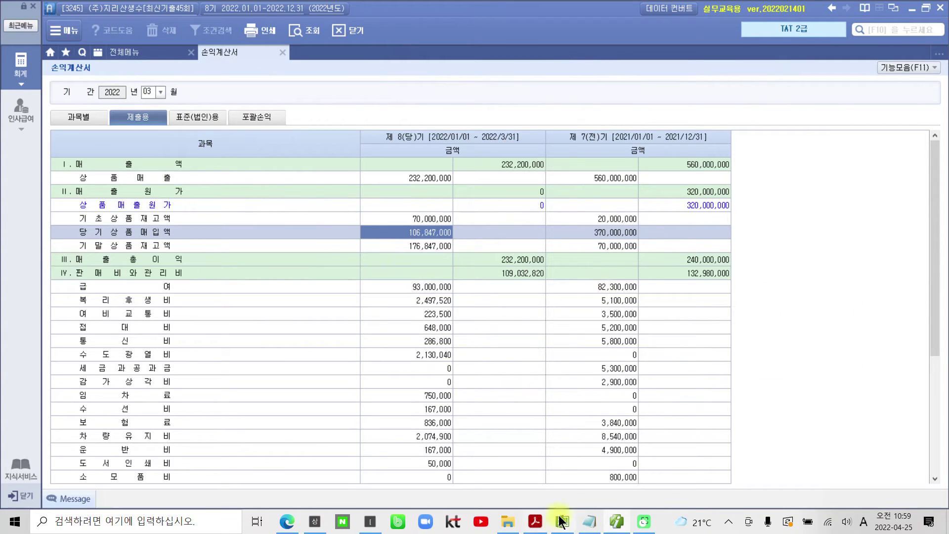
# In the exam PDF, highlight answer ③ 80,353,000원 in yellow.
pyautogui.click(615, 522)
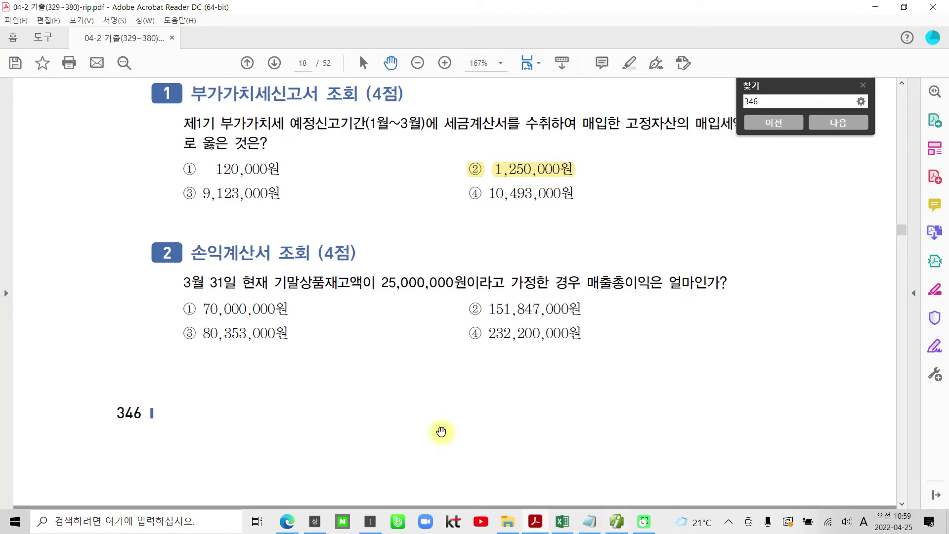
pyautogui.moveTo(291, 335); pyautogui.dragTo(202, 336)
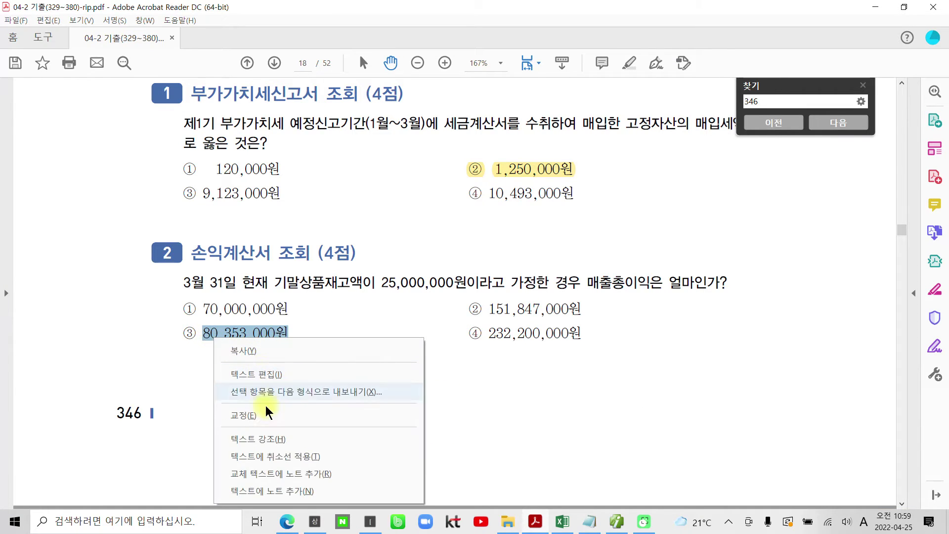
pyautogui.click(257, 438)
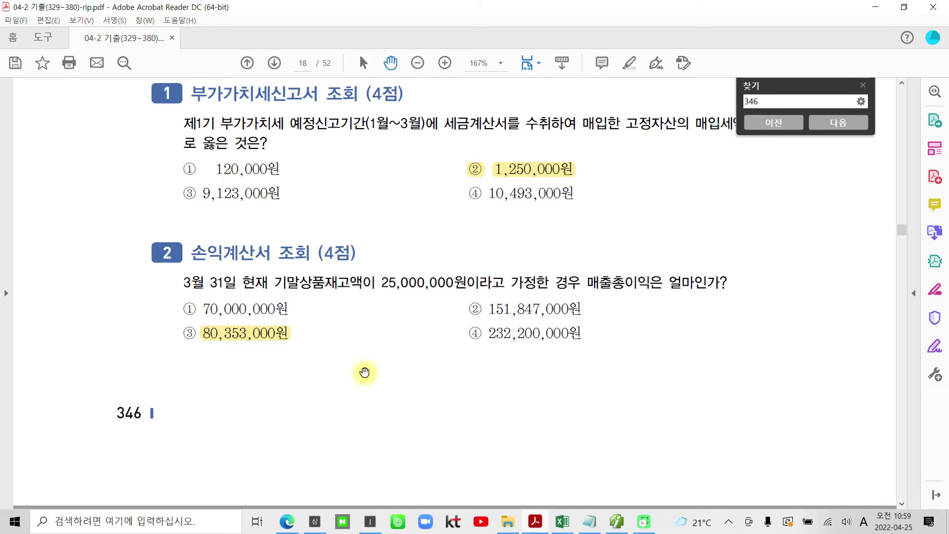
pyautogui.scroll(3, 370, 367)
pyautogui.scroll(10, 371, 369)
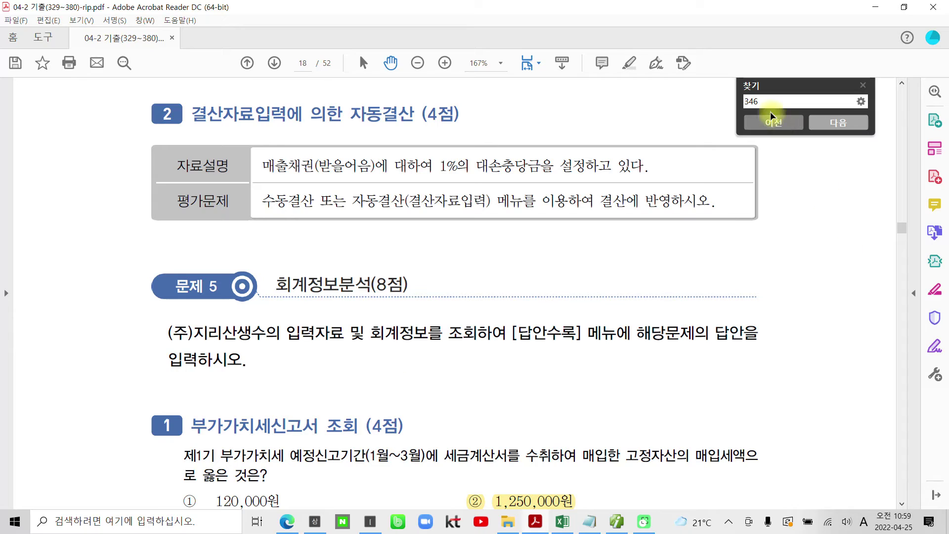
# Search the PDF for 337, land on page 9, and close the Find panel.
pyautogui.doubleClick(747, 101)
pyautogui.write('337')
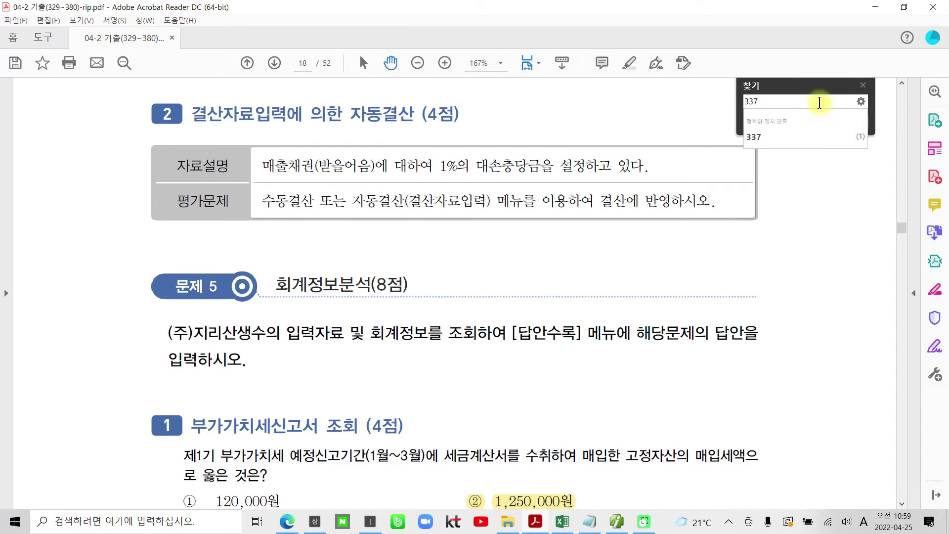
pyautogui.press('Return')
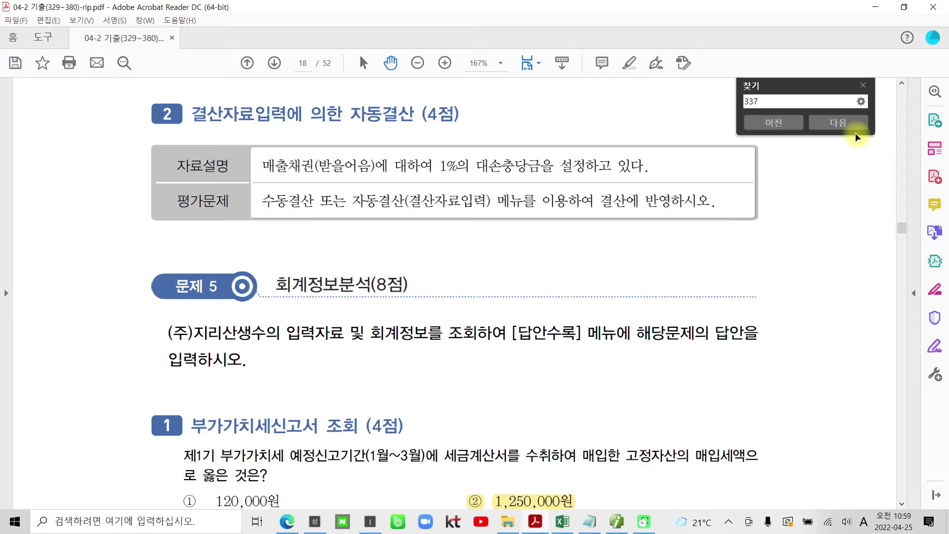
pyautogui.click(792, 128)
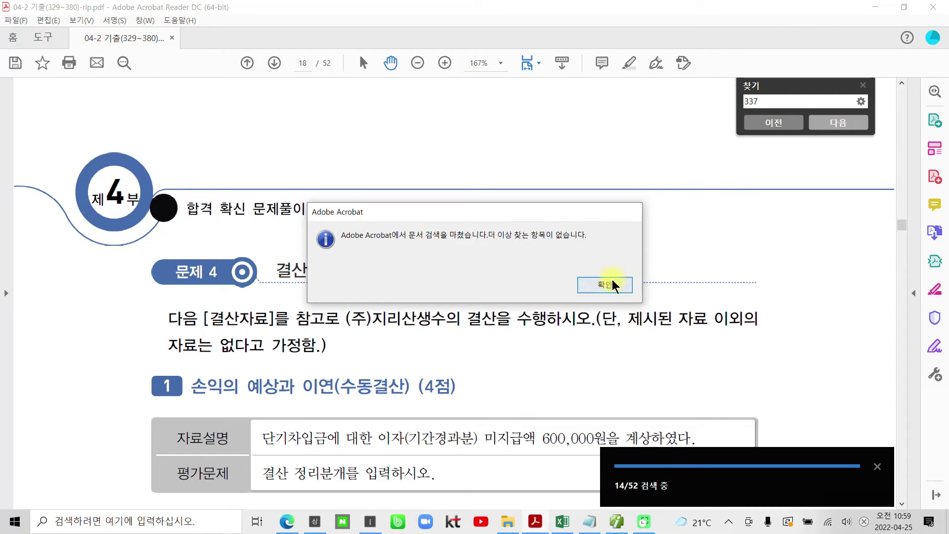
pyautogui.click(605, 285)
pyautogui.click(840, 124)
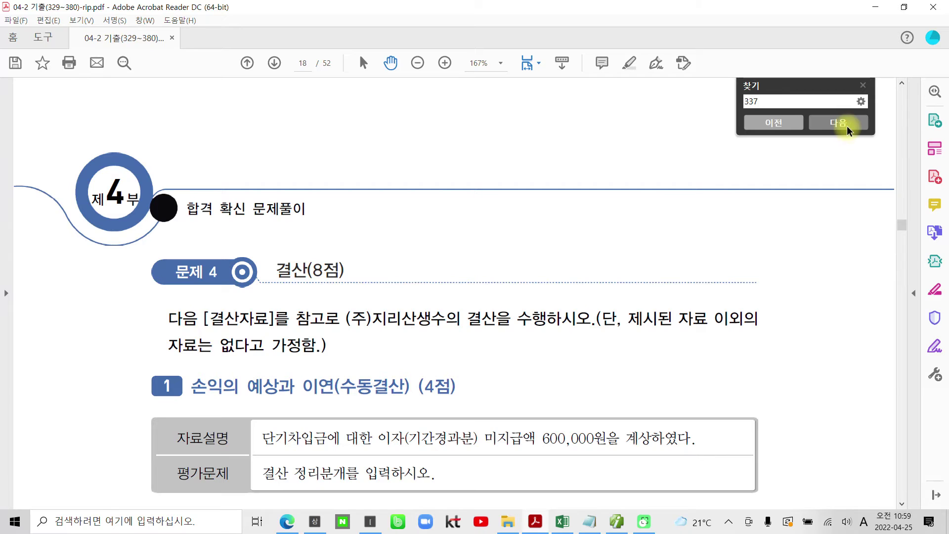
pyautogui.click(862, 87)
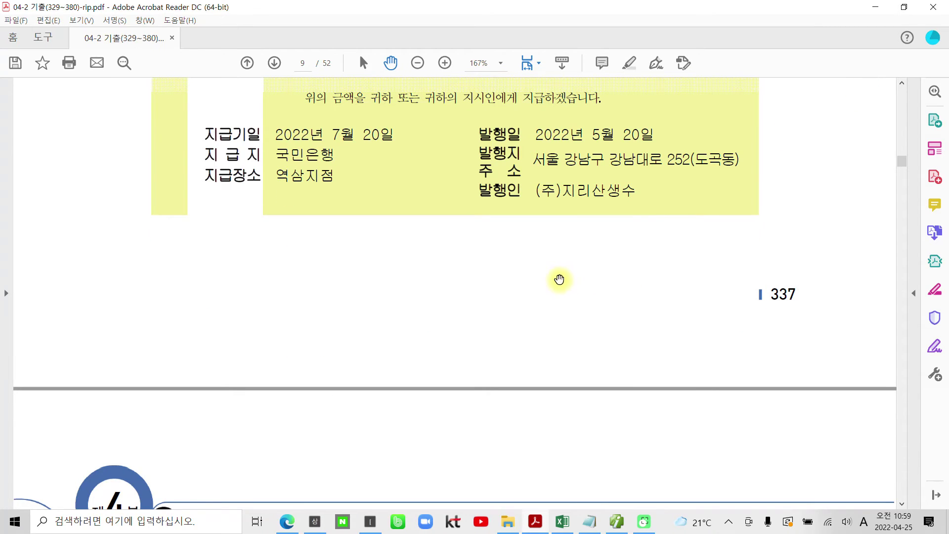
pyautogui.scroll(3, 559, 277)
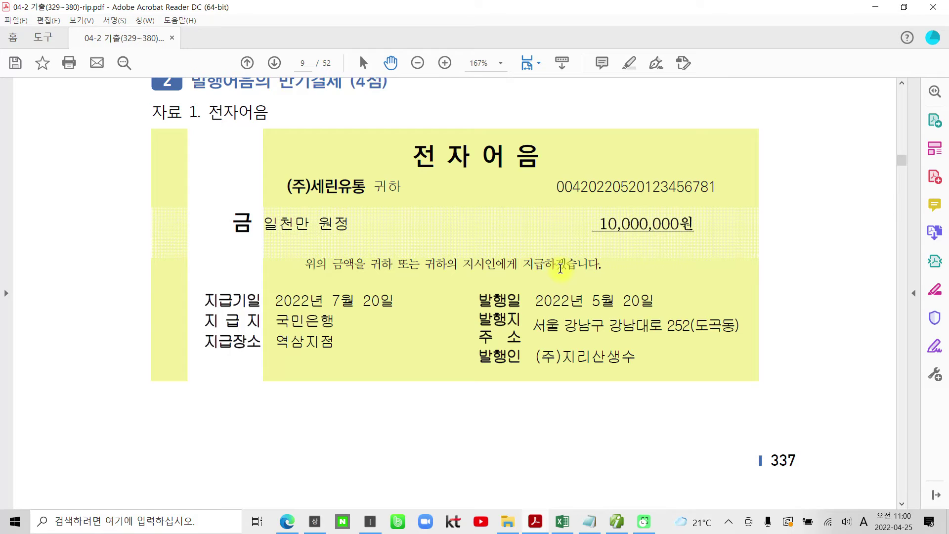
# Box the (20점) score and underline the 거래자료 입력 heading of 문제 2.
pyautogui.scroll(4, 560, 268)
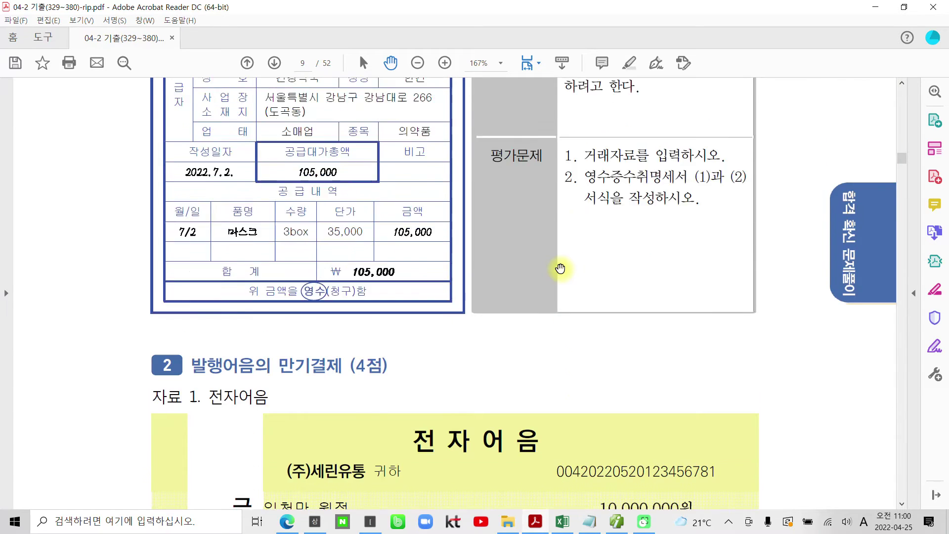
pyautogui.scroll(3, 560, 268)
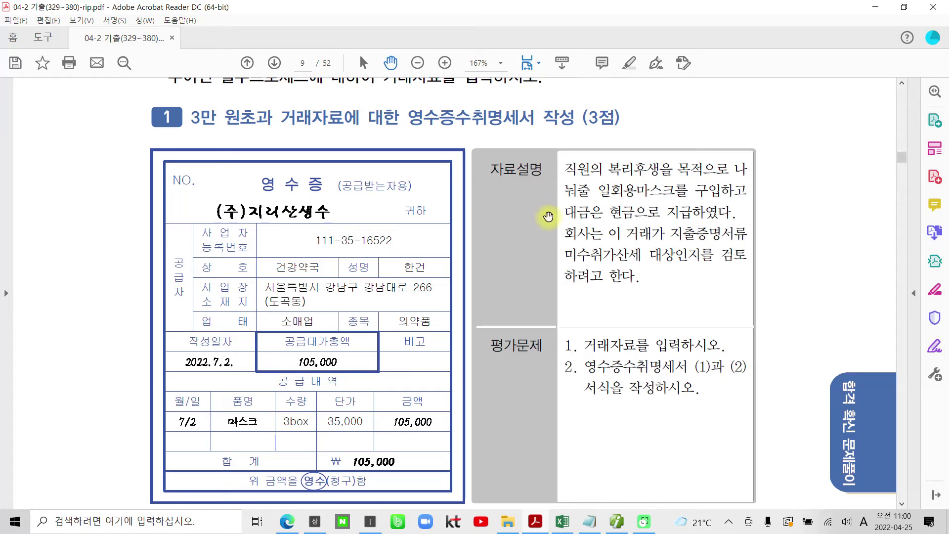
pyautogui.scroll(1, 561, 220)
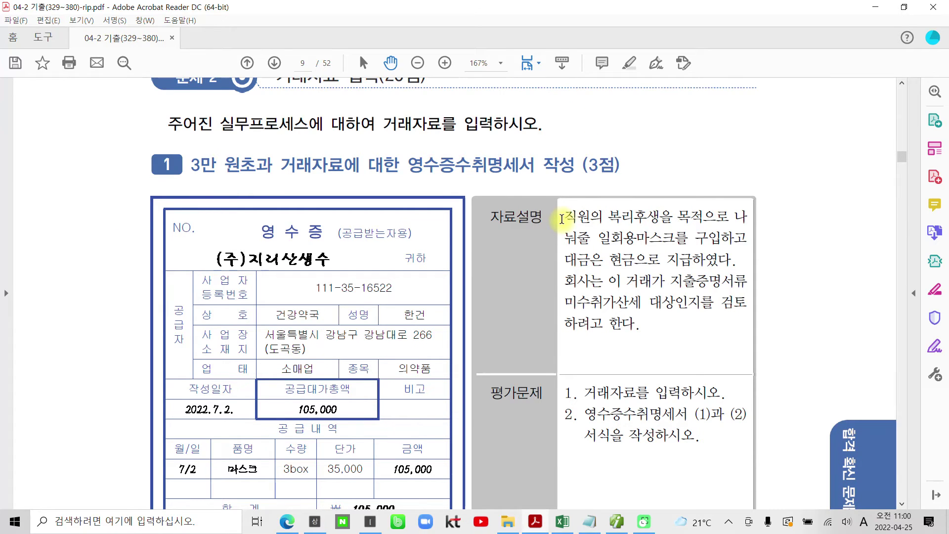
pyautogui.scroll(1, 562, 219)
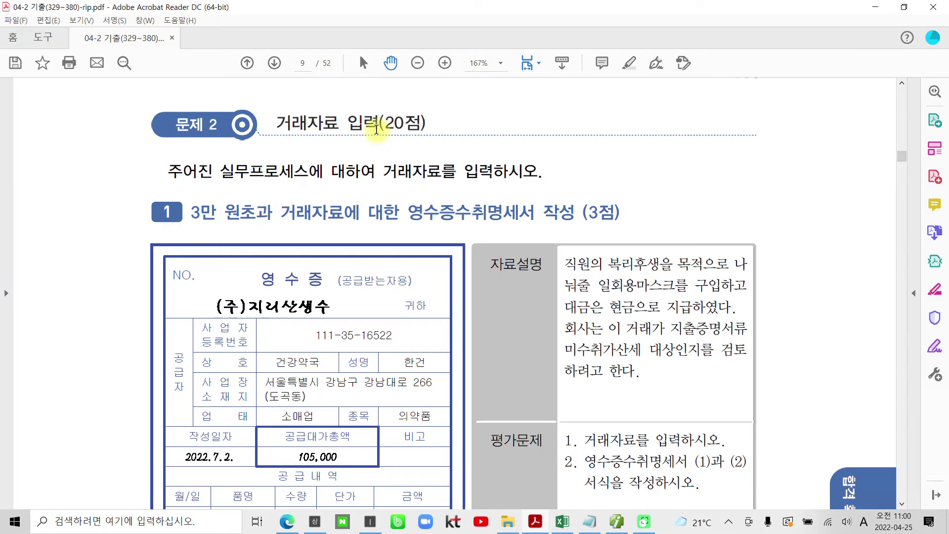
pyautogui.moveTo(377, 103)
pyautogui.mouseDown()
pyautogui.moveTo(435, 134)
pyautogui.moveTo(435, 143)
pyautogui.mouseUp()
pyautogui.moveTo(270, 140); pyautogui.dragTo(361, 142)
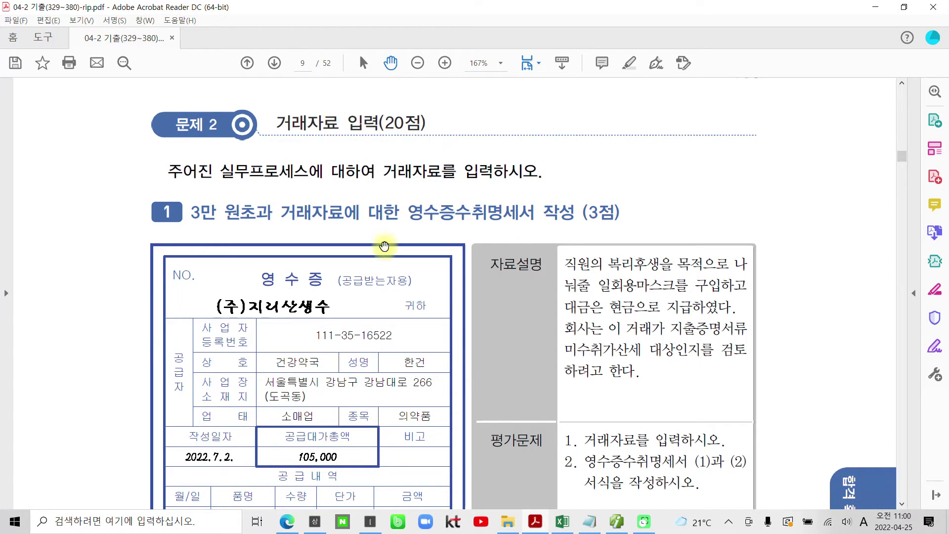
# Scroll down to task 1 영수증수취명세서 작성 and its 105,000 mask receipt.
pyautogui.scroll(-2, 322, 222)
pyautogui.scroll(-1, 323, 222)
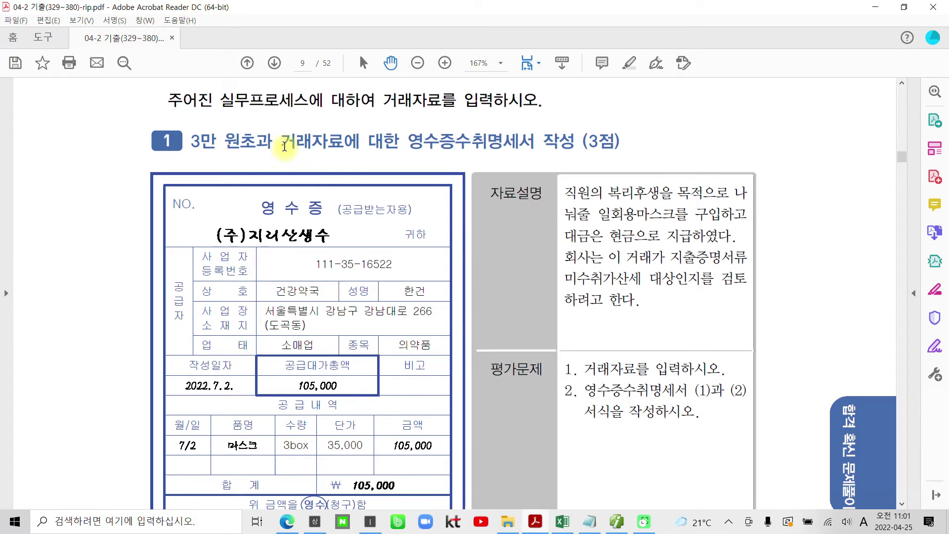
pyautogui.moveTo(393, 142); pyautogui.dragTo(615, 142)
pyautogui.click(555, 212)
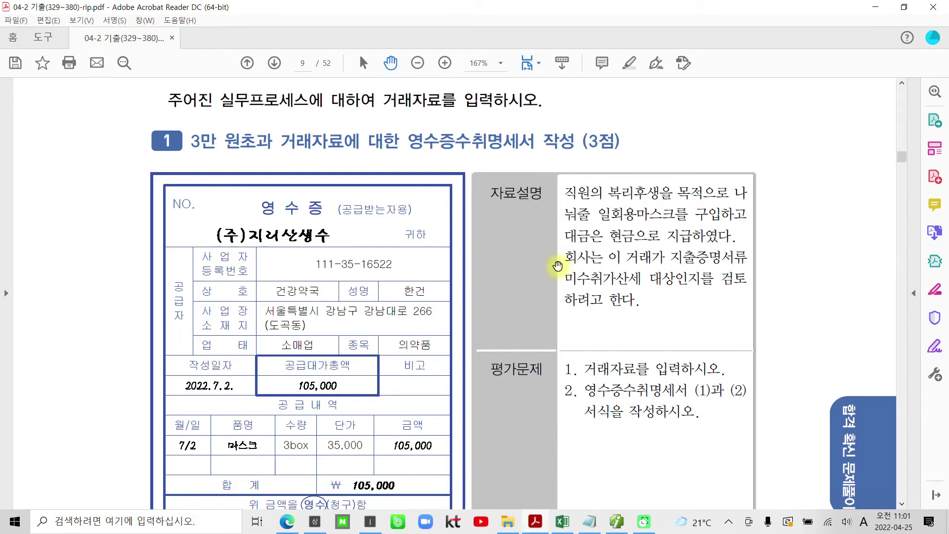
pyautogui.scroll(-2, 613, 293)
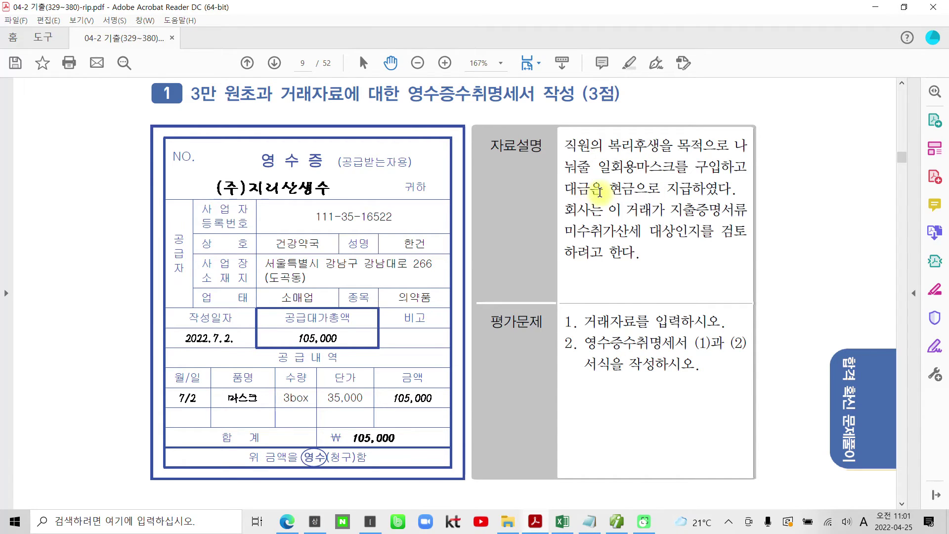
# Highlight 현금으로 지급하였다 and the two 평가문제 questions in yellow.
pyautogui.moveTo(609, 189); pyautogui.dragTo(731, 189)
pyautogui.rightClick(692, 194)
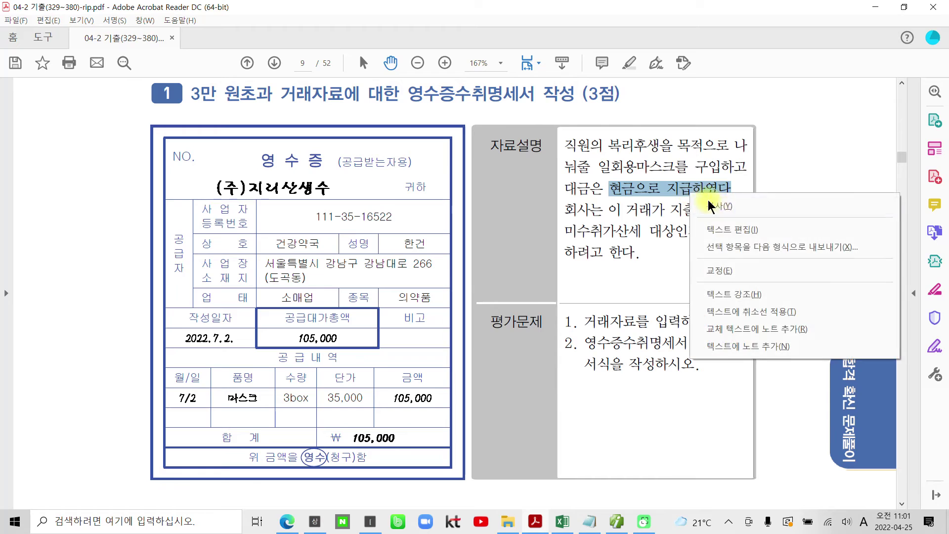
pyautogui.click(726, 294)
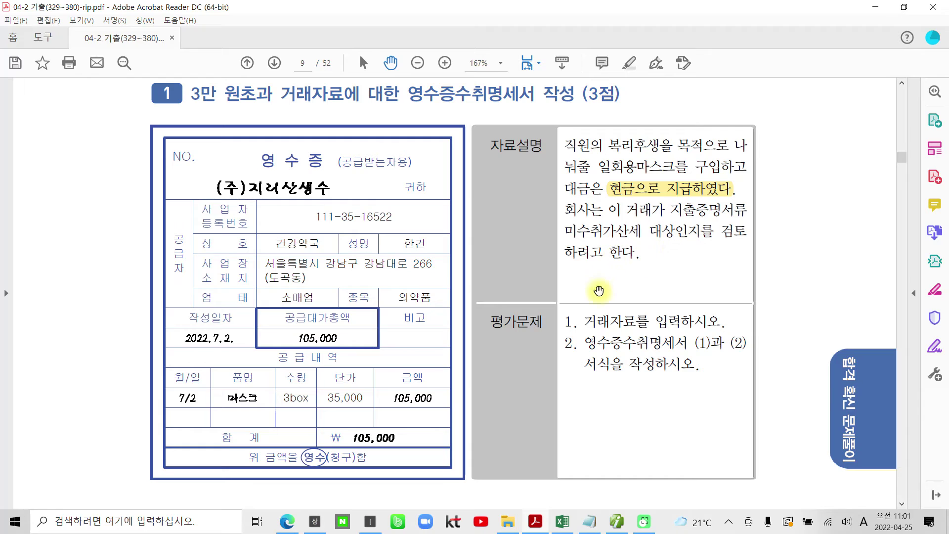
pyautogui.moveTo(587, 323); pyautogui.dragTo(721, 321)
pyautogui.rightClick(720, 321)
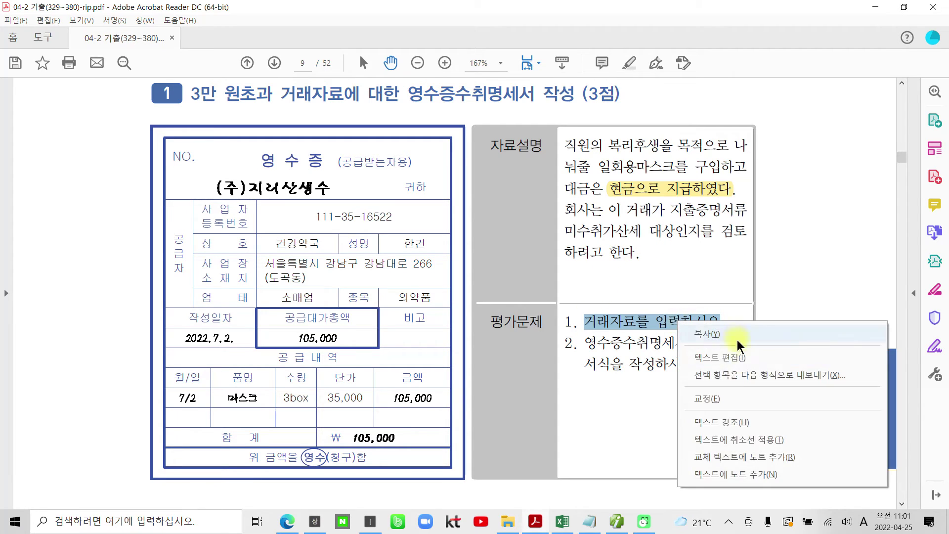
pyautogui.click(722, 421)
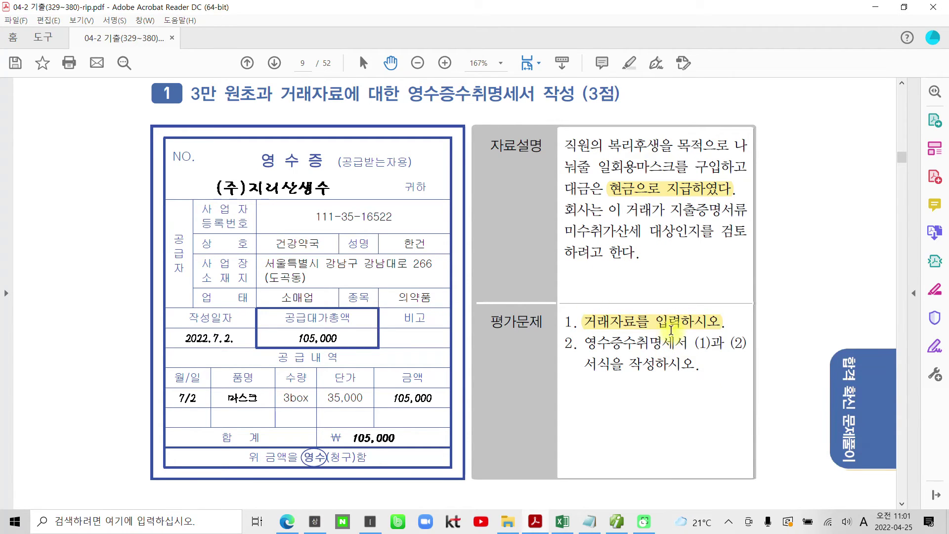
pyautogui.moveTo(590, 342); pyautogui.dragTo(709, 371)
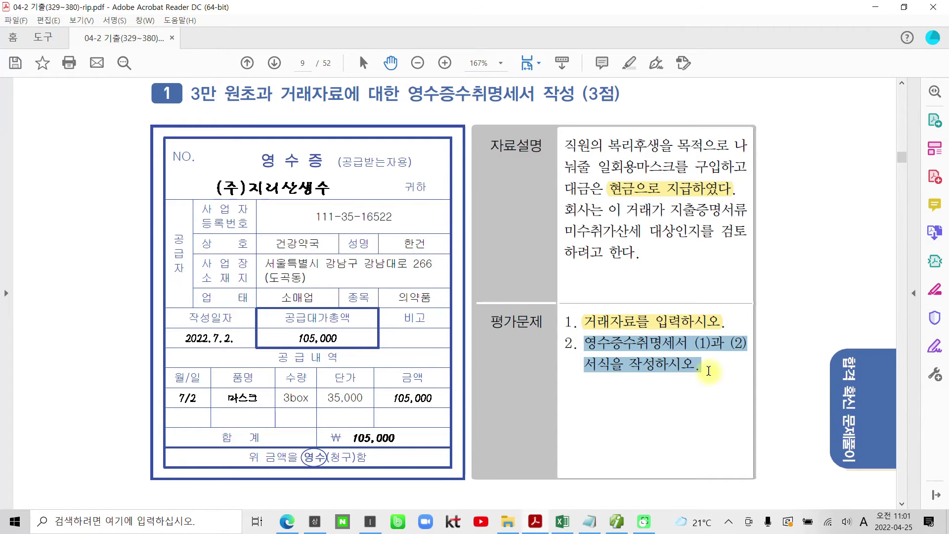
pyautogui.rightClick(676, 368)
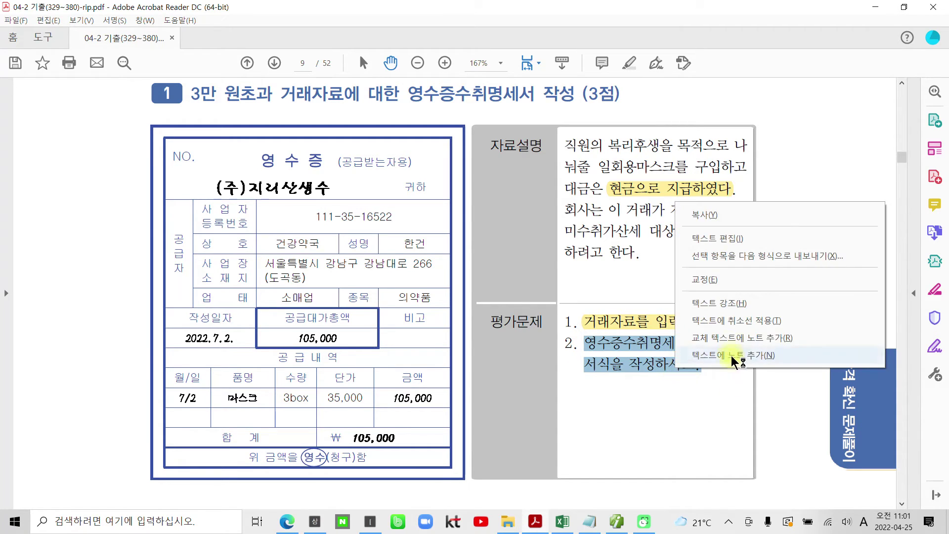
pyautogui.click(725, 305)
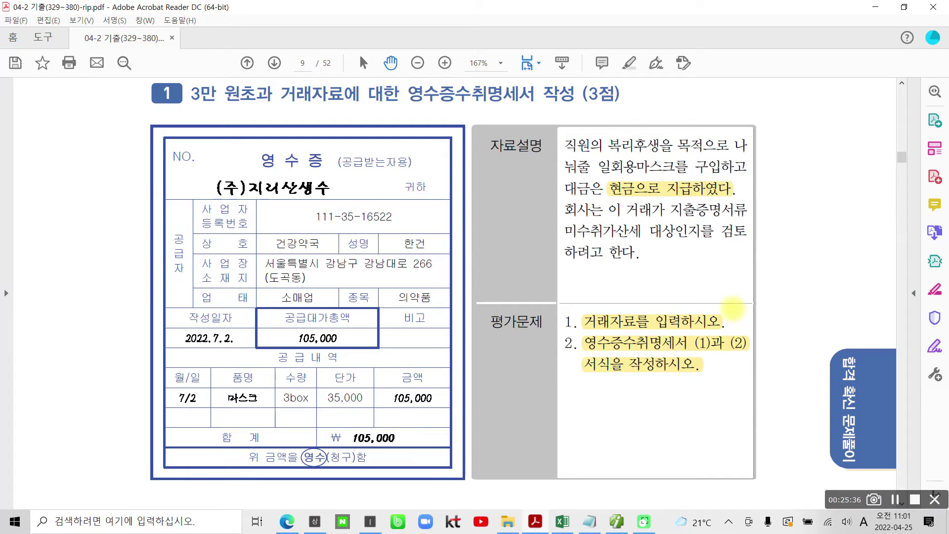
# Mark up the receipt page with pen strokes, then clear the pen markings.
pyautogui.moveTo(528, 351); pyautogui.dragTo(514, 341)
pyautogui.moveTo(573, 312); pyautogui.dragTo(564, 367)
pyautogui.moveTo(573, 335); pyautogui.dragTo(567, 380)
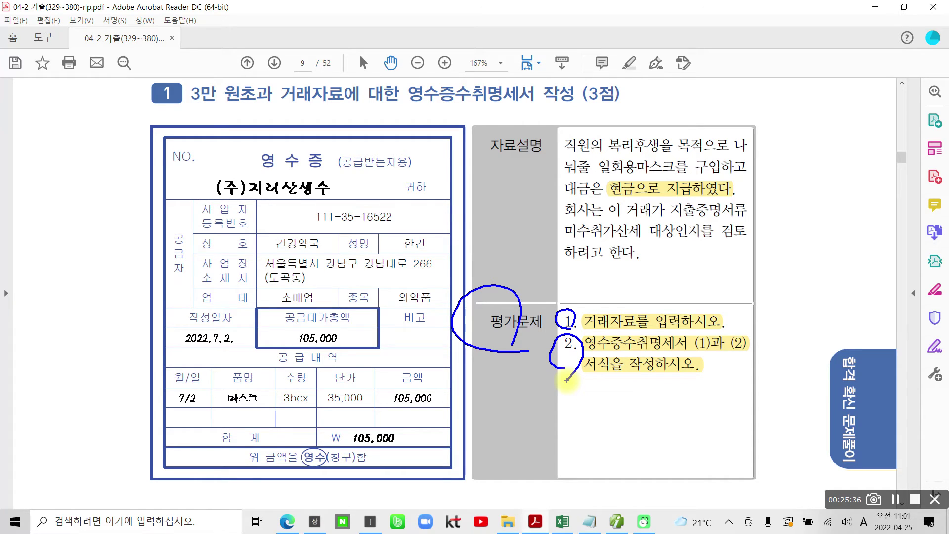
pyautogui.moveTo(311, 177)
pyautogui.mouseDown()
pyautogui.moveTo(299, 147)
pyautogui.moveTo(300, 186)
pyautogui.mouseUp()
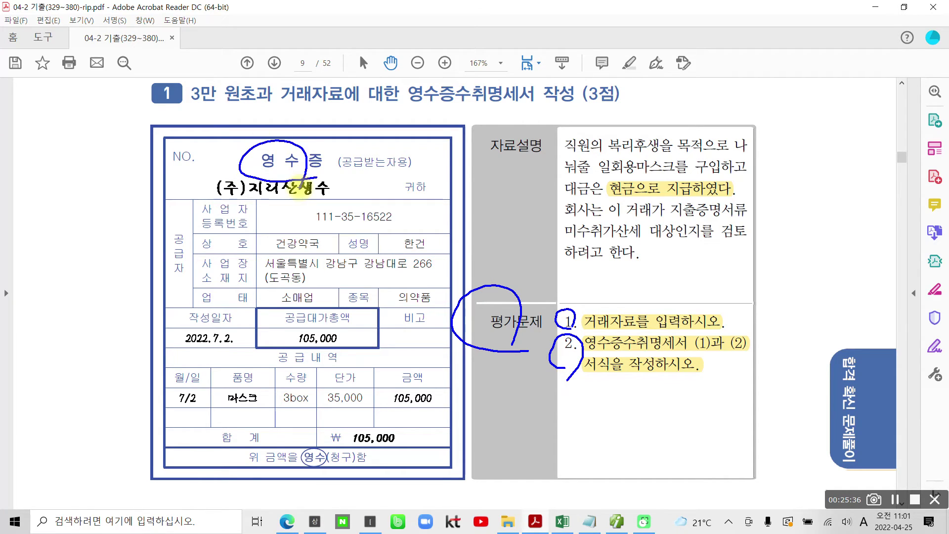
pyautogui.moveTo(420, 415)
pyautogui.mouseDown()
pyautogui.moveTo(435, 383)
pyautogui.moveTo(424, 417)
pyautogui.mouseUp()
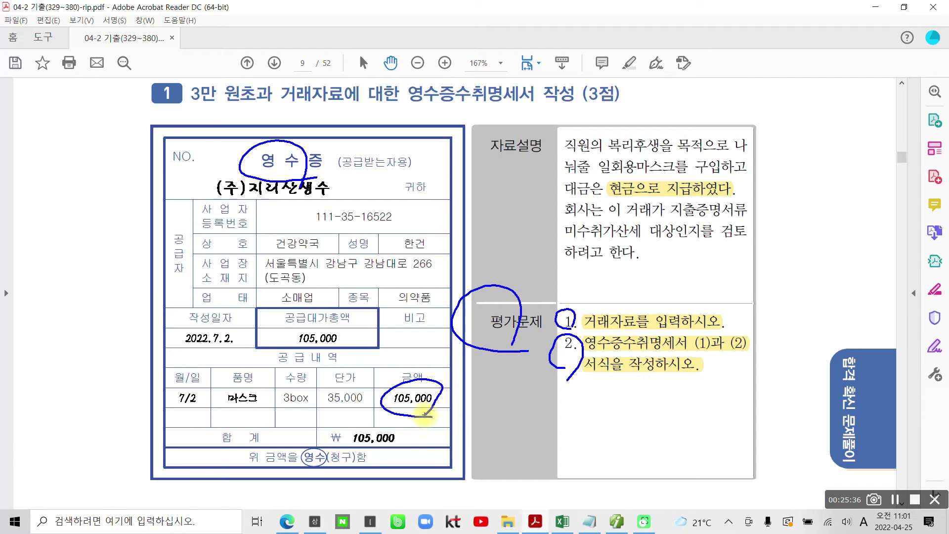
pyautogui.moveTo(746, 295)
pyautogui.mouseDown()
pyautogui.moveTo(780, 295)
pyautogui.moveTo(795, 334)
pyautogui.mouseUp()
pyautogui.press('Escape')
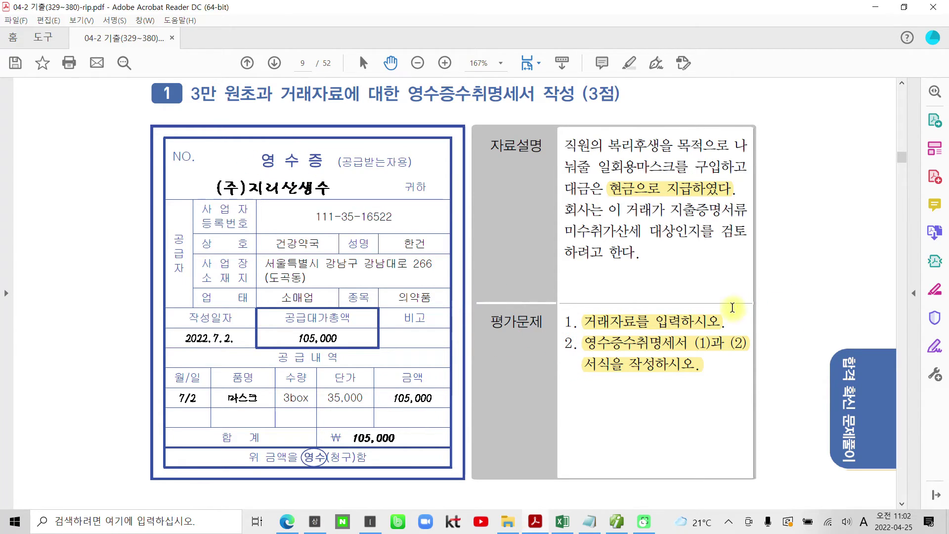
# Back in Smart A, close 손익계산서 and open 일반전표입력.
pyautogui.moveTo(621, 529)
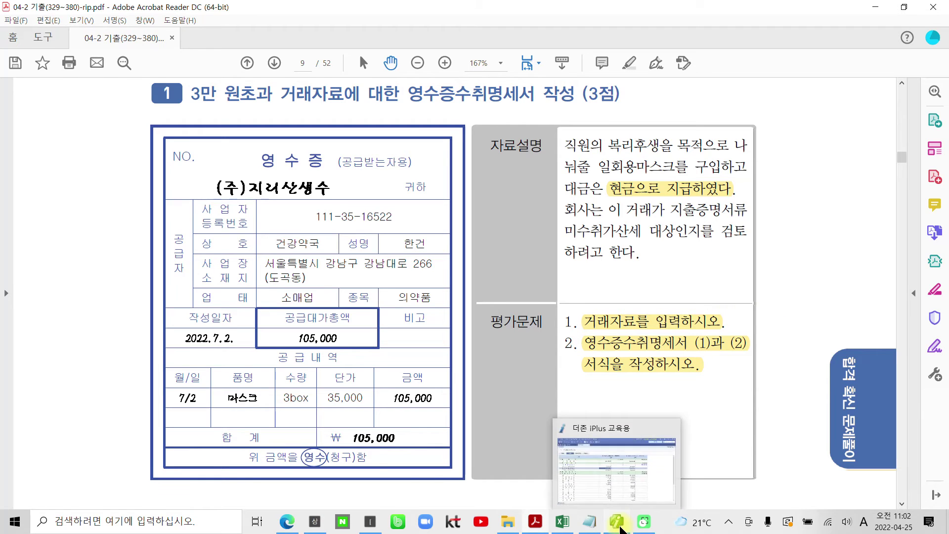
pyautogui.click(570, 490)
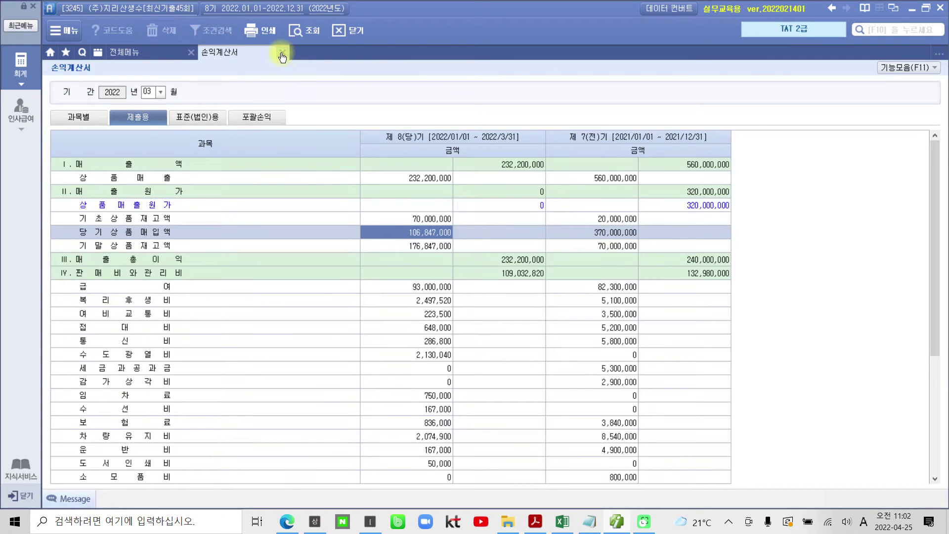
pyautogui.click(282, 52)
pyautogui.click(232, 110)
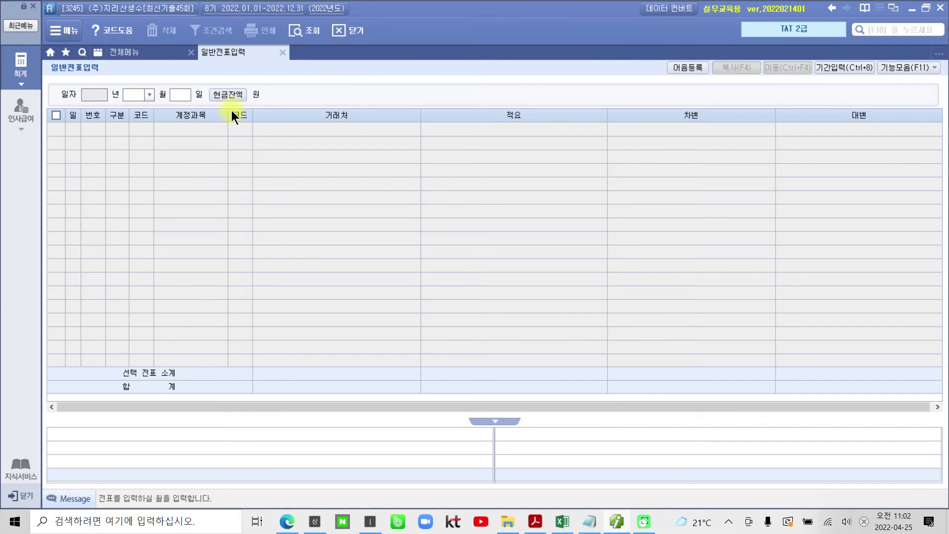
# Enter a 07/02 출금 voucher: 811 복리후생비, 105,000, then return to 전체메뉴.
pyautogui.write('7')
pyautogui.press('Return')
pyautogui.write('2')
pyautogui.press('Return')
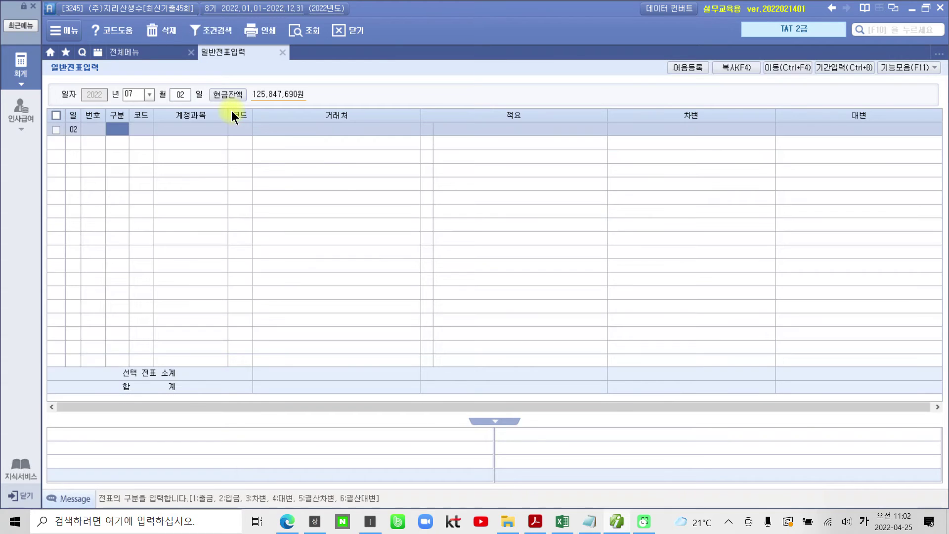
pyautogui.write('1')
pyautogui.press('Return')
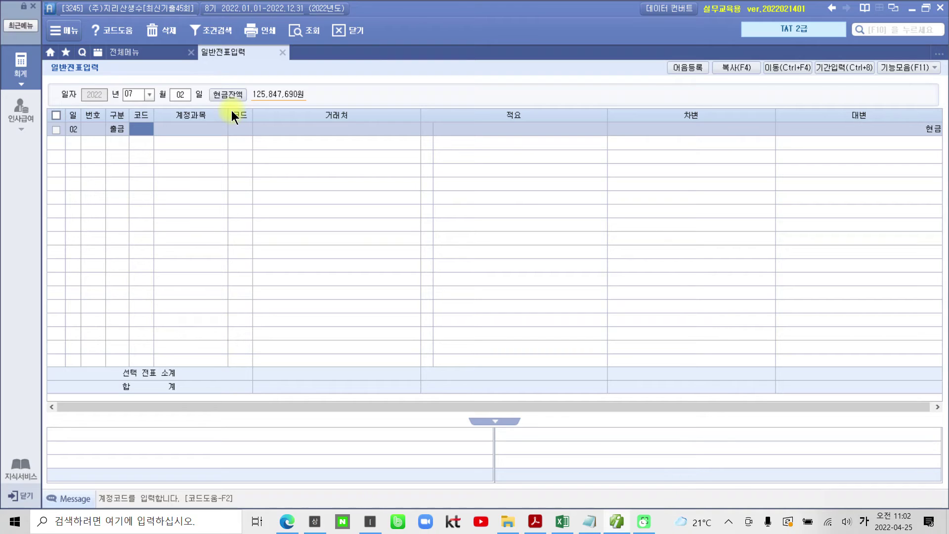
pyautogui.write('811')
pyautogui.press('Return')
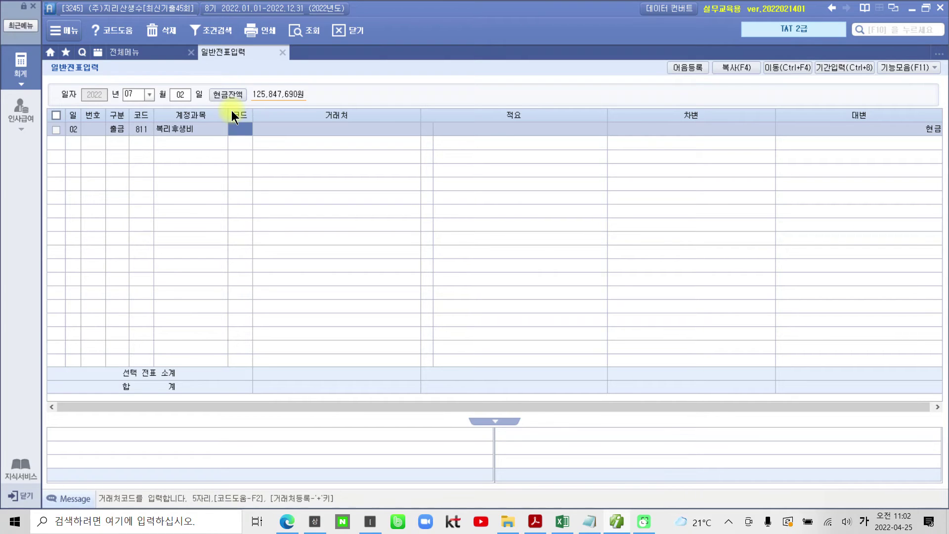
pyautogui.press('Return')
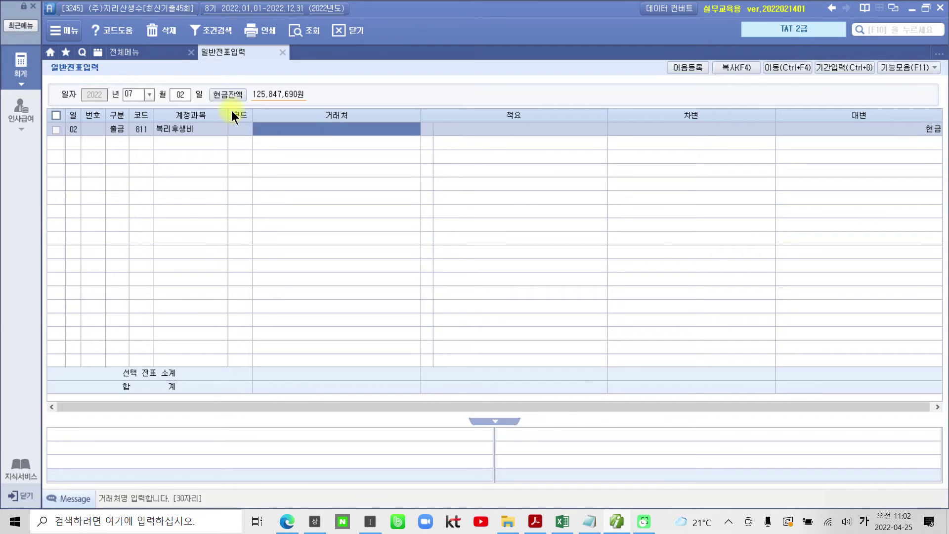
pyautogui.press('Return')
pyautogui.press('Return')
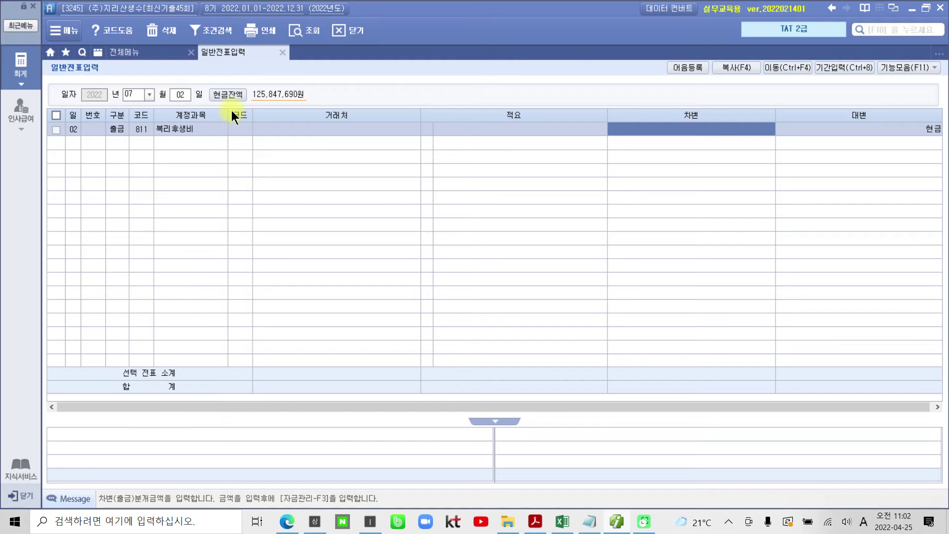
pyautogui.write('1050000')
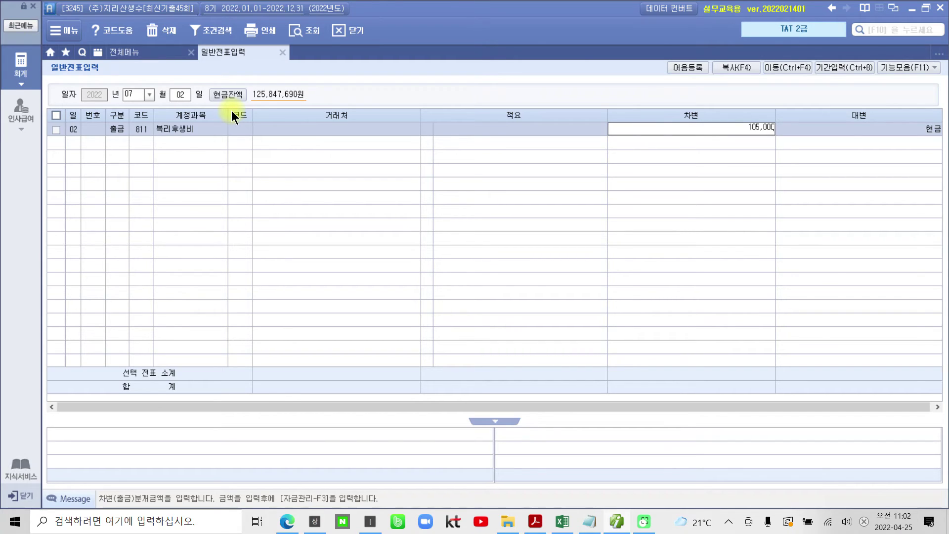
pyautogui.press('Return')
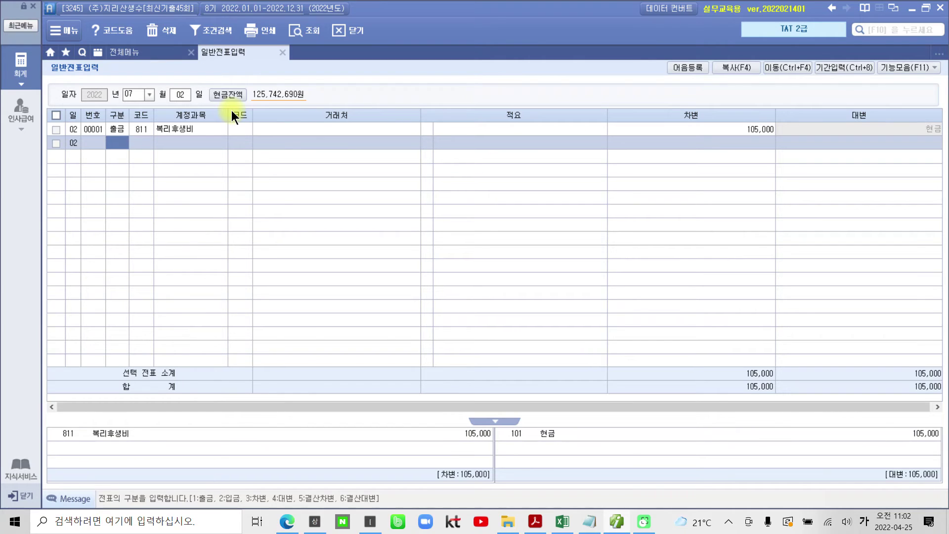
pyautogui.click(138, 48)
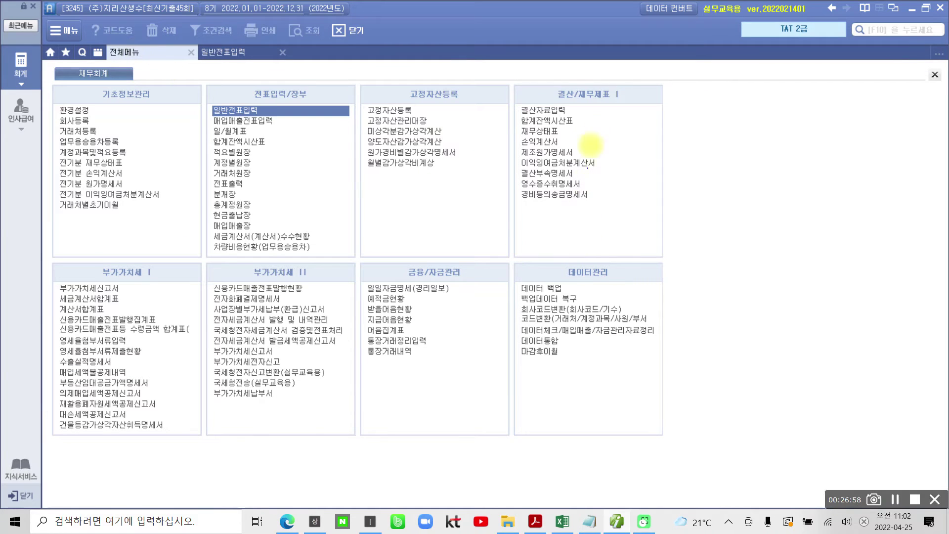
pyautogui.moveTo(507, 77)
pyautogui.mouseDown()
pyautogui.moveTo(531, 200)
pyautogui.moveTo(666, 227)
pyautogui.mouseUp()
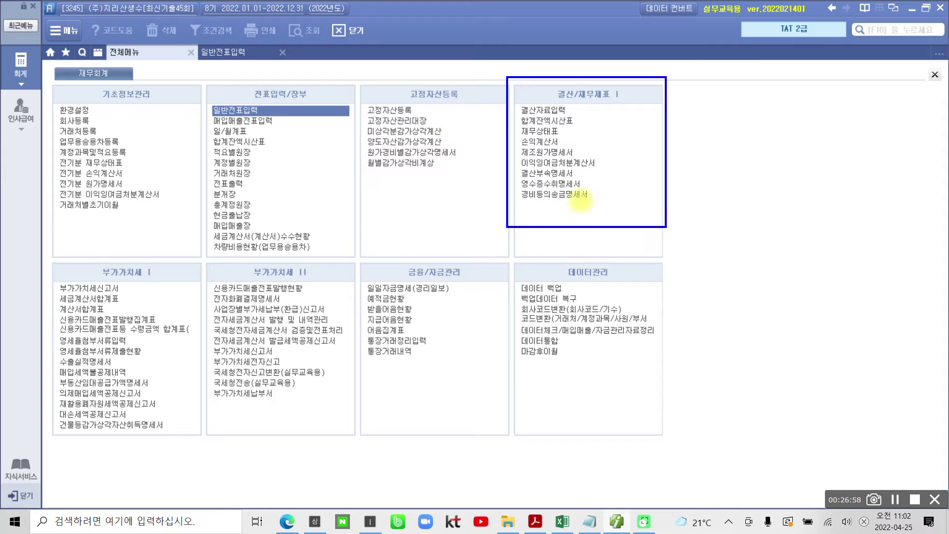
pyautogui.moveTo(496, 173); pyautogui.dragTo(622, 191)
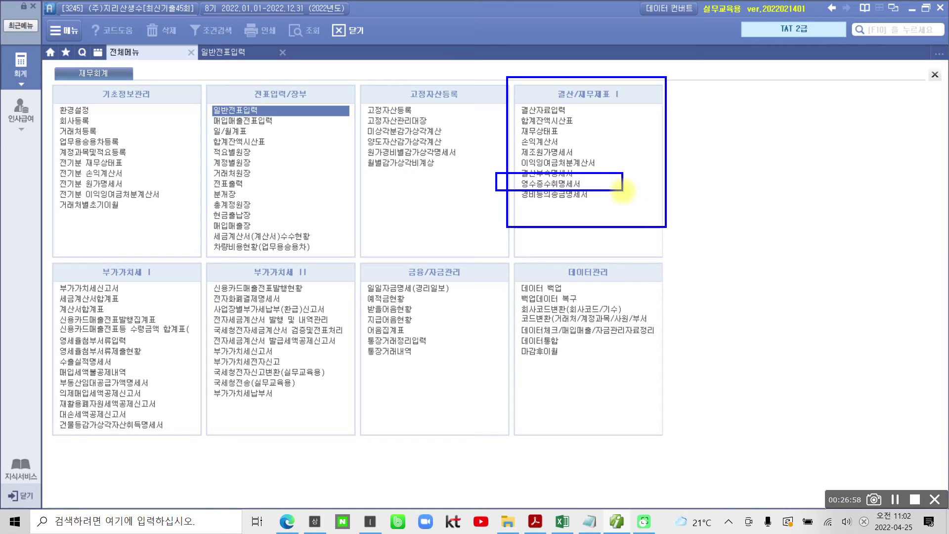
pyautogui.press('Escape')
pyautogui.click(564, 187)
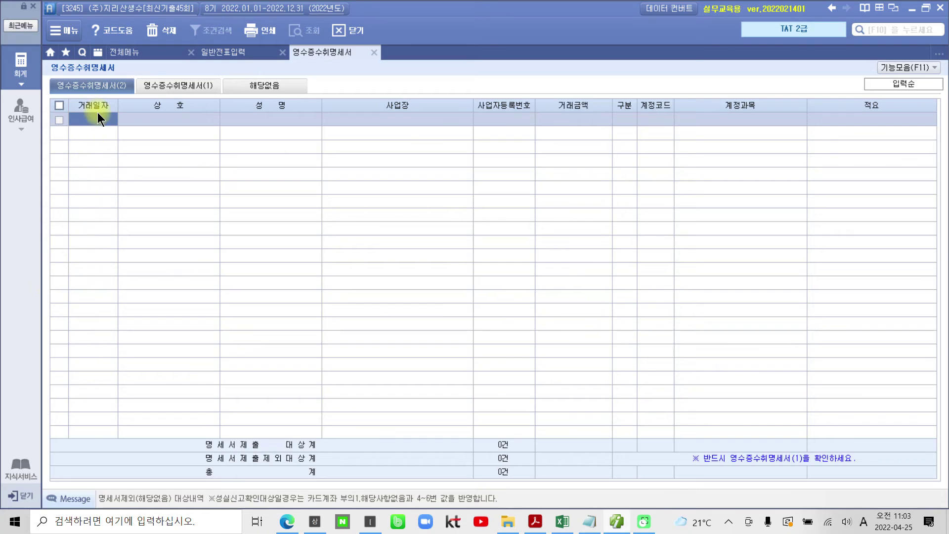
pyautogui.hotkey('ctrl', '2')
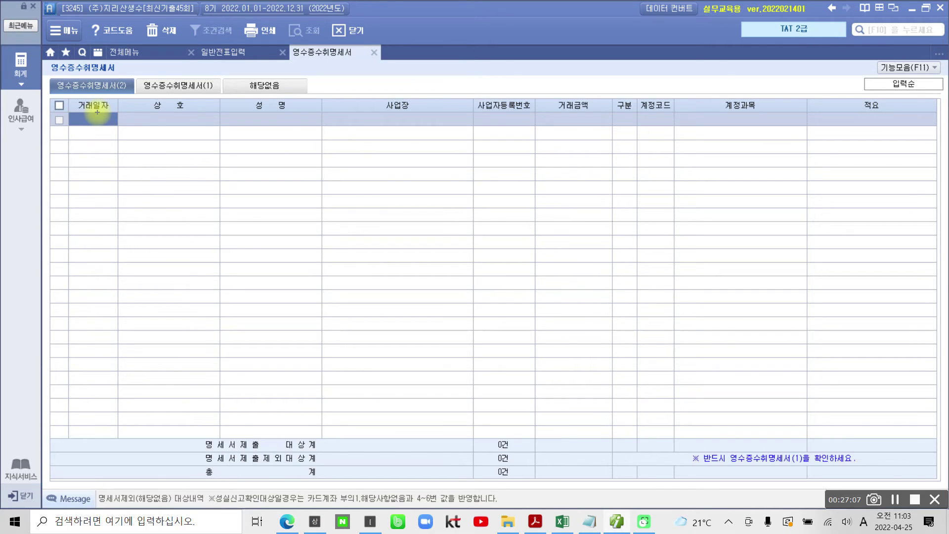
pyautogui.moveTo(129, 82); pyautogui.dragTo(126, 107)
pyautogui.moveTo(221, 79)
pyautogui.mouseDown()
pyautogui.moveTo(193, 94)
pyautogui.moveTo(216, 98)
pyautogui.mouseUp()
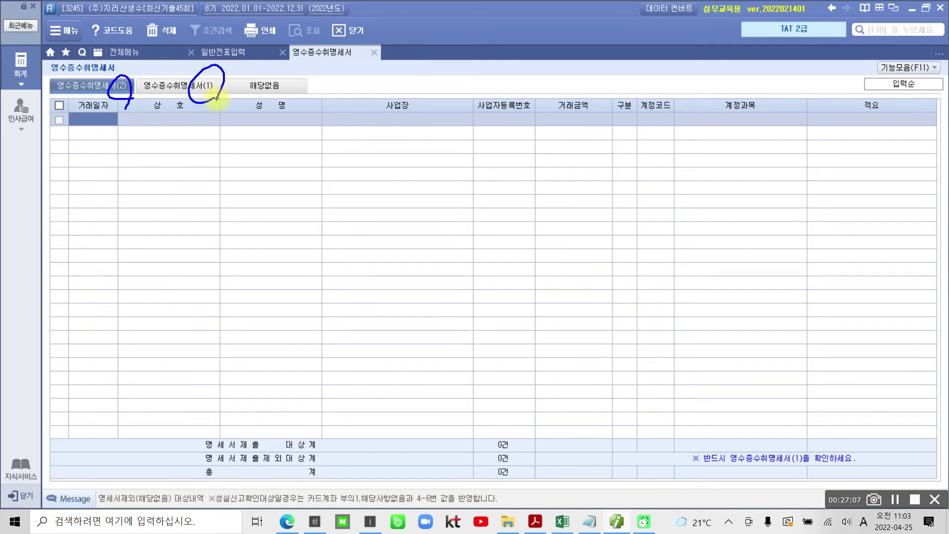
pyautogui.moveTo(65, 130)
pyautogui.mouseDown()
pyautogui.moveTo(615, 123)
pyautogui.moveTo(897, 132)
pyautogui.mouseUp()
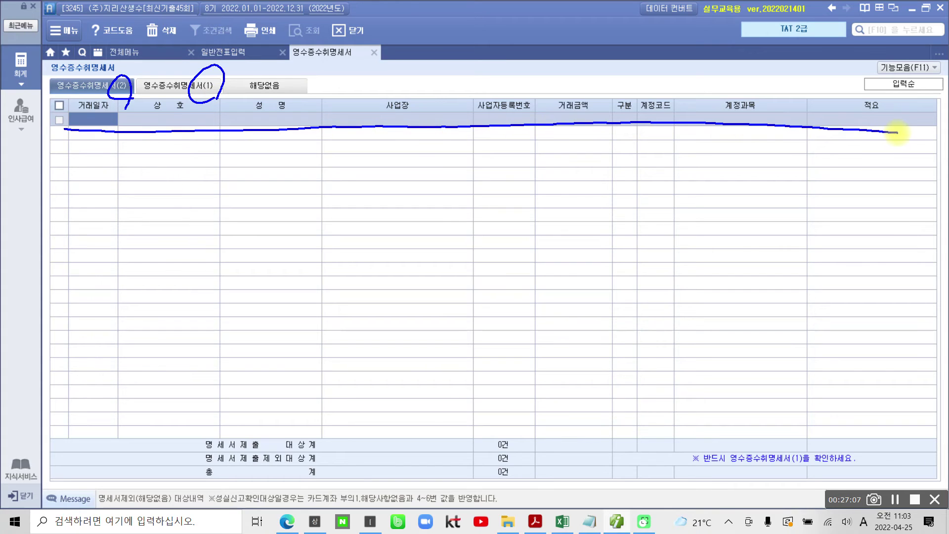
pyautogui.moveTo(220, 70)
pyautogui.mouseDown()
pyautogui.moveTo(212, 78)
pyautogui.moveTo(222, 105)
pyautogui.mouseUp()
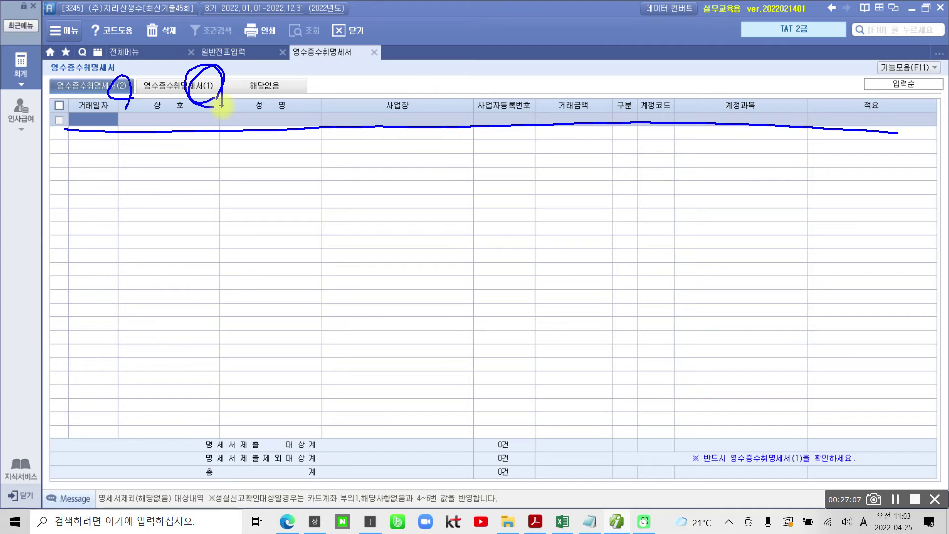
pyautogui.press('Escape')
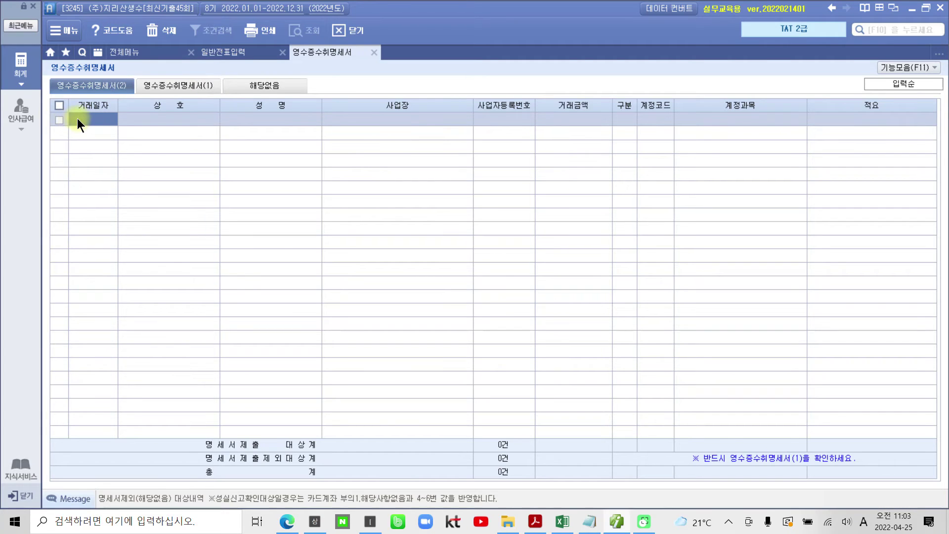
# Start the first receipt row dated 07-02 with trade name 건강약국.
pyautogui.click(77, 118)
pyautogui.write('0702')
pyautogui.press('Return')
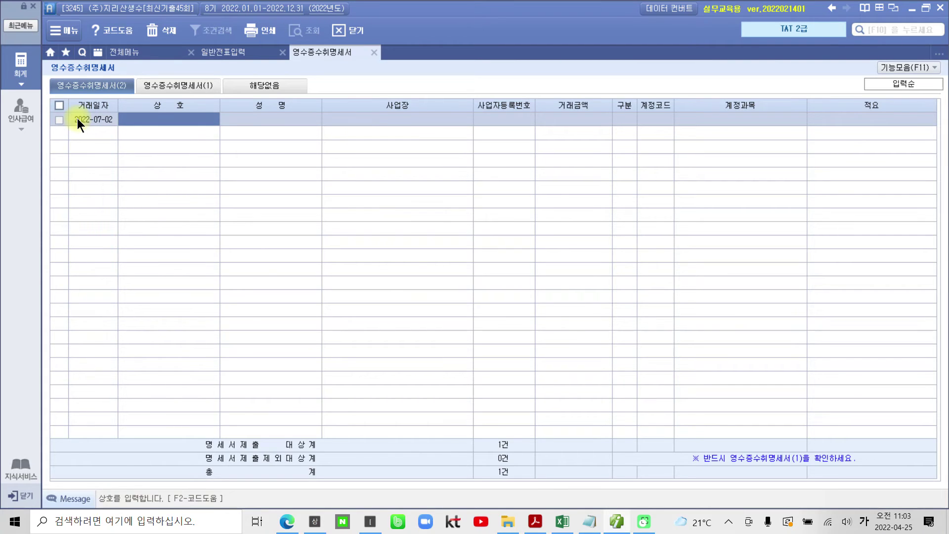
pyautogui.write('건강약국')
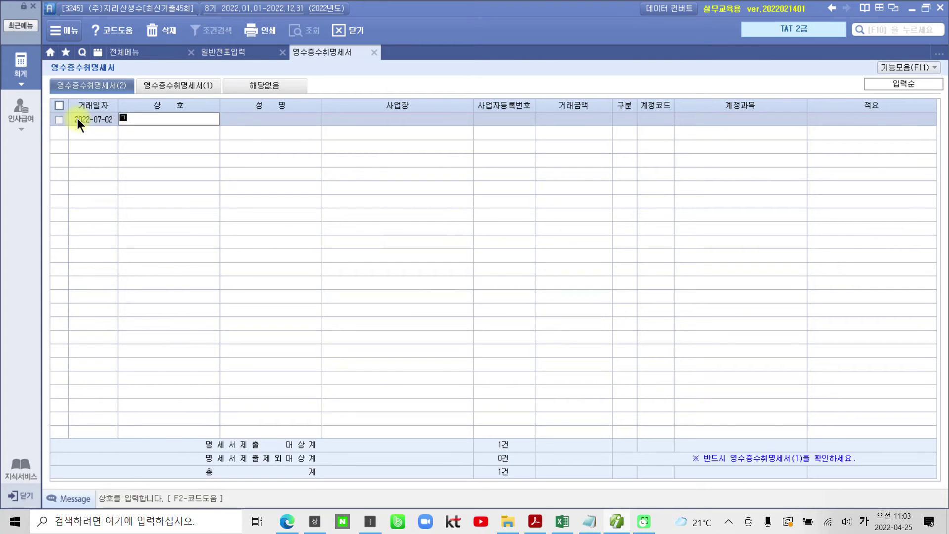
pyautogui.press('Return')
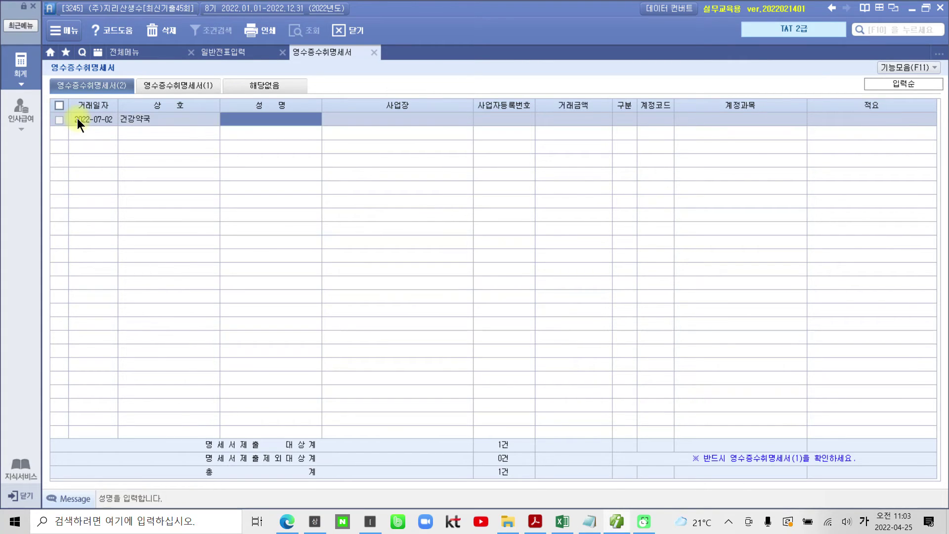
# Fill in the representative's name, business address and business registration number.
pyautogui.press('Return')
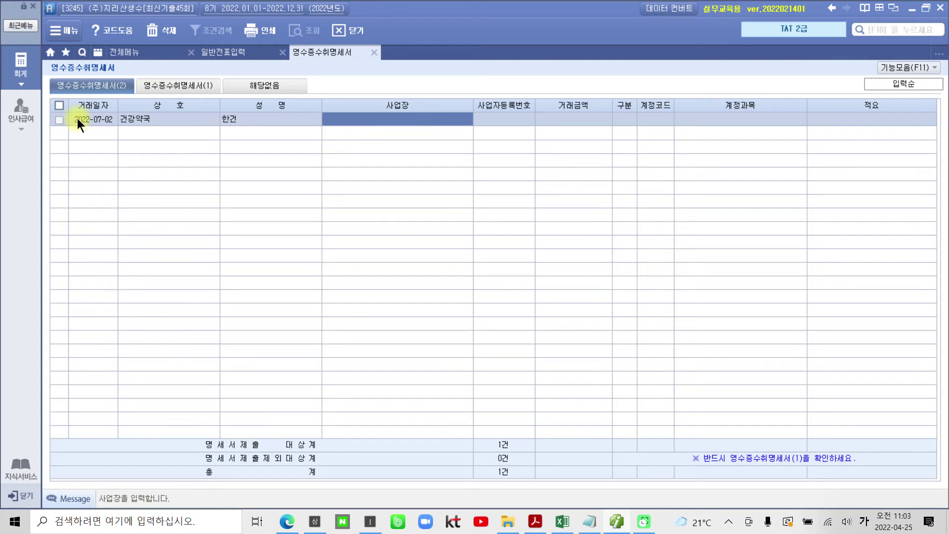
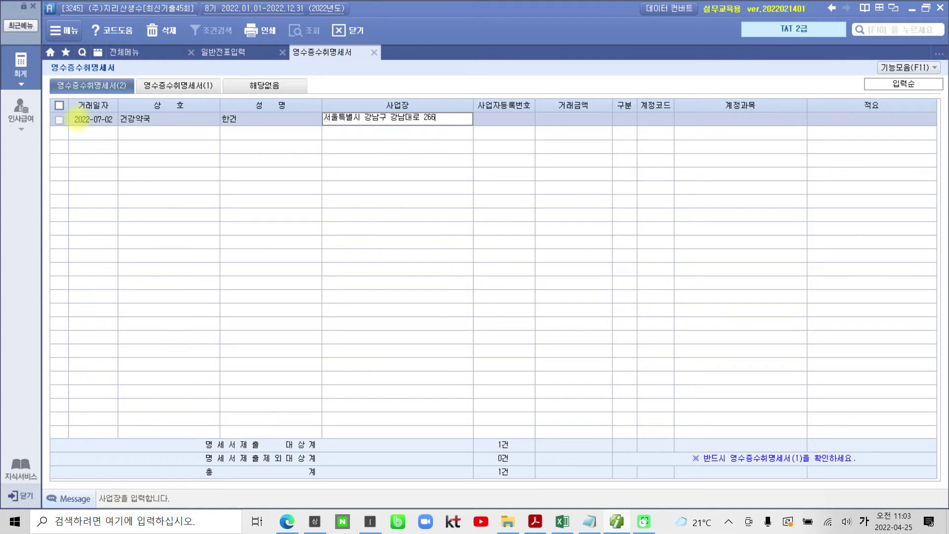
pyautogui.press('Return')
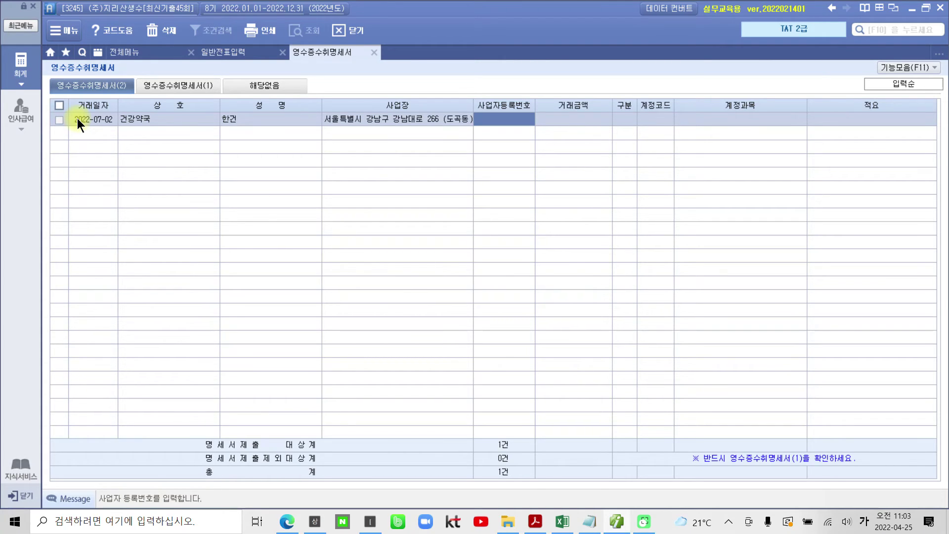
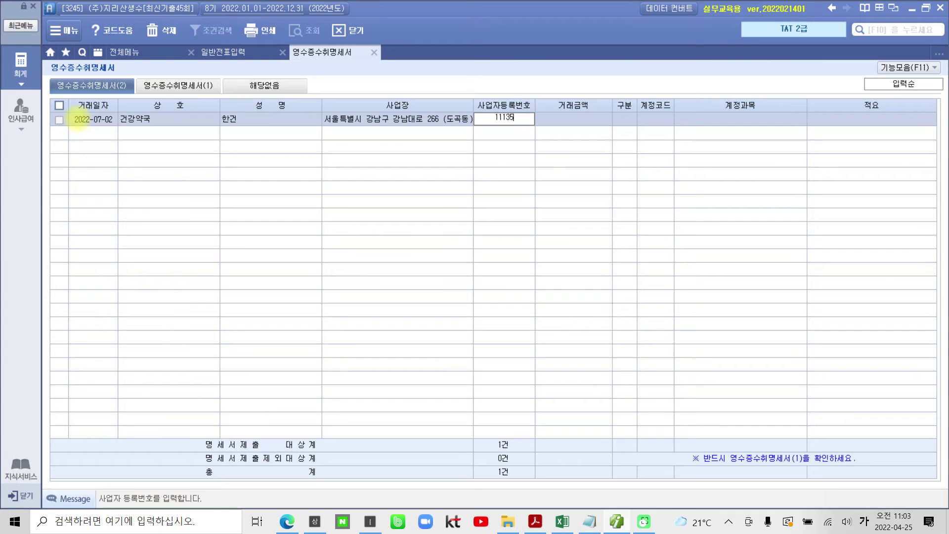
pyautogui.press('Return')
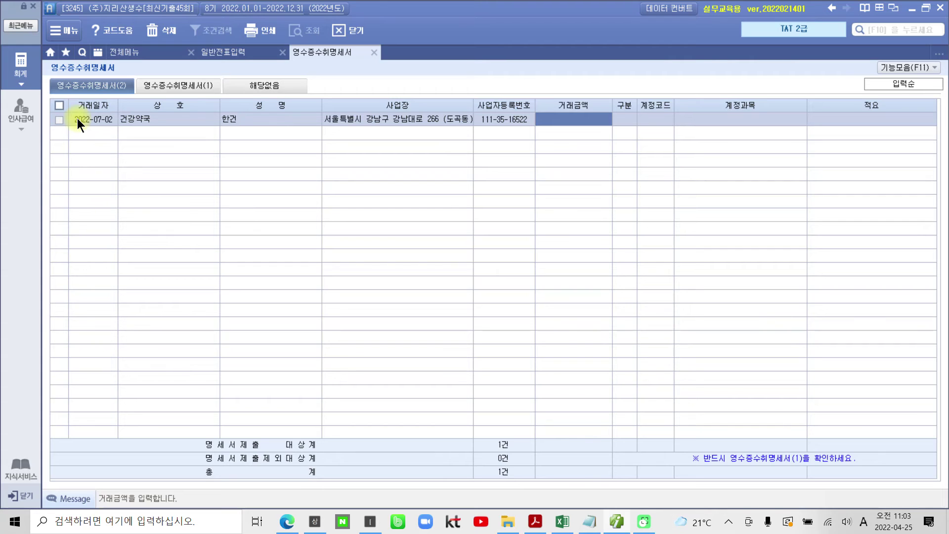
# Enter 105,000, skip 구분, code 811 복리후생비, and 적요 '일회용 마스크구입'.
pyautogui.write('1050000')
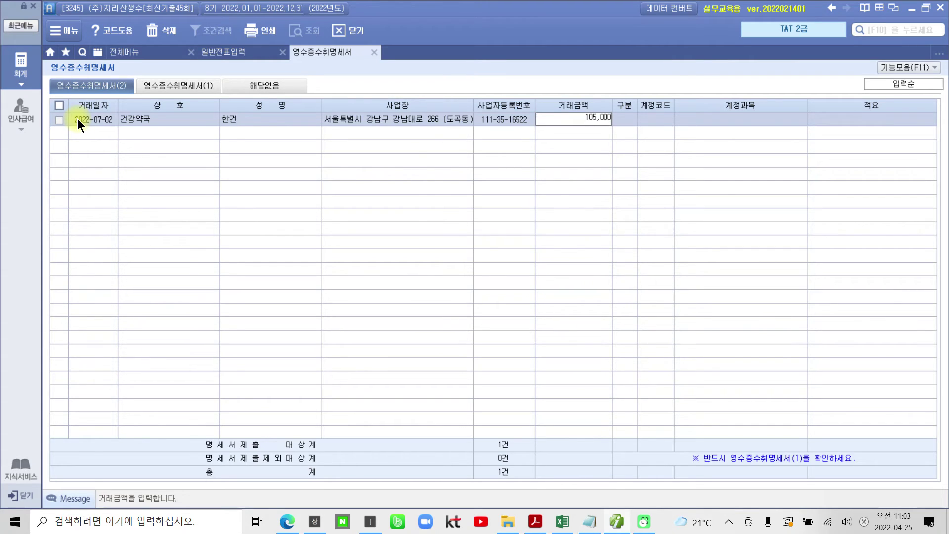
pyautogui.press('Return')
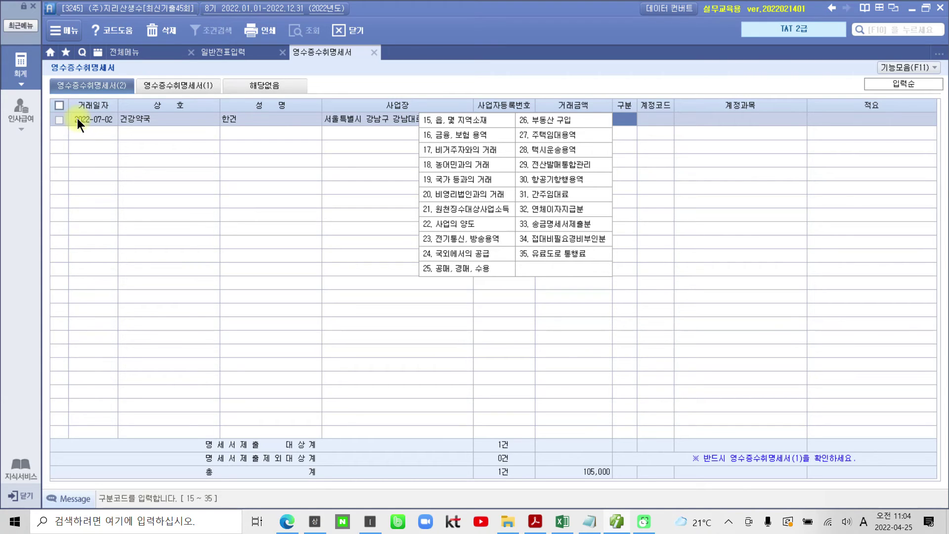
pyautogui.press('Return')
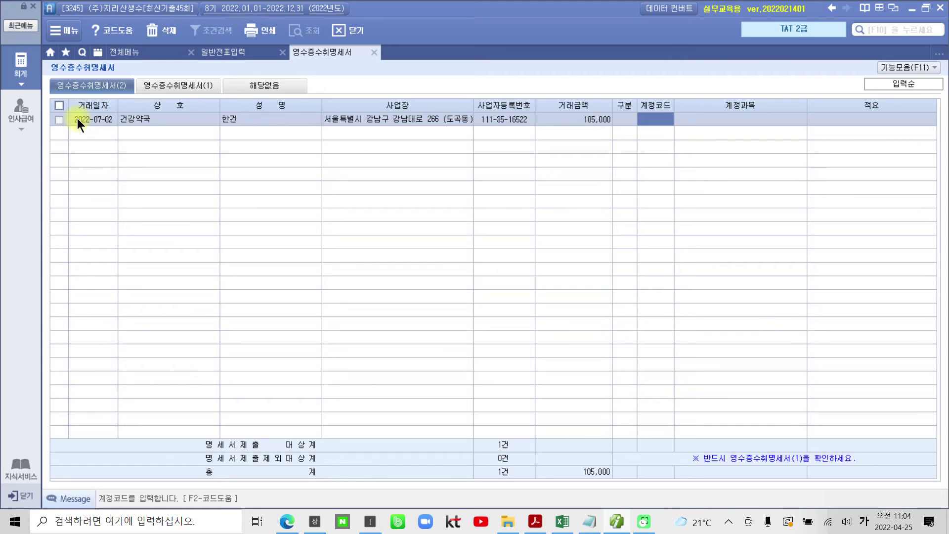
pyautogui.write('811')
pyautogui.press('Return')
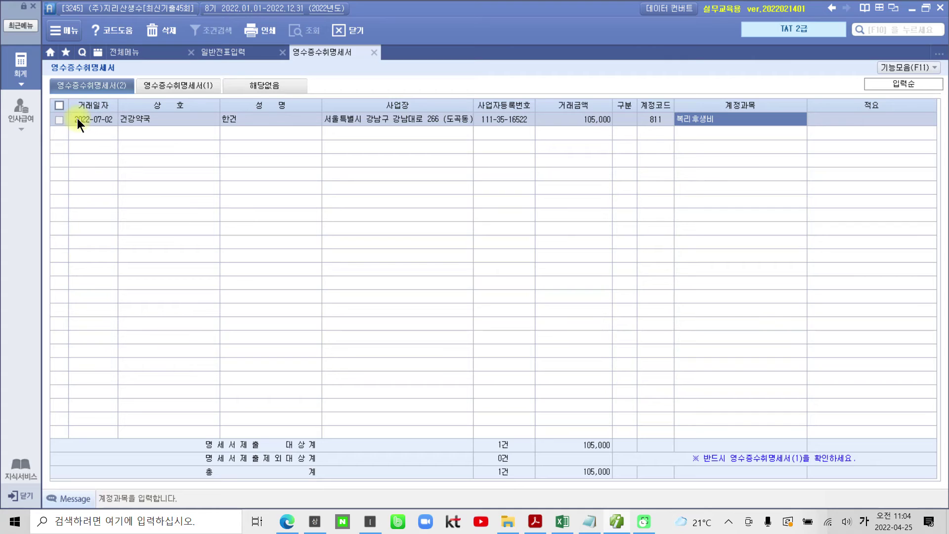
pyautogui.press('Return')
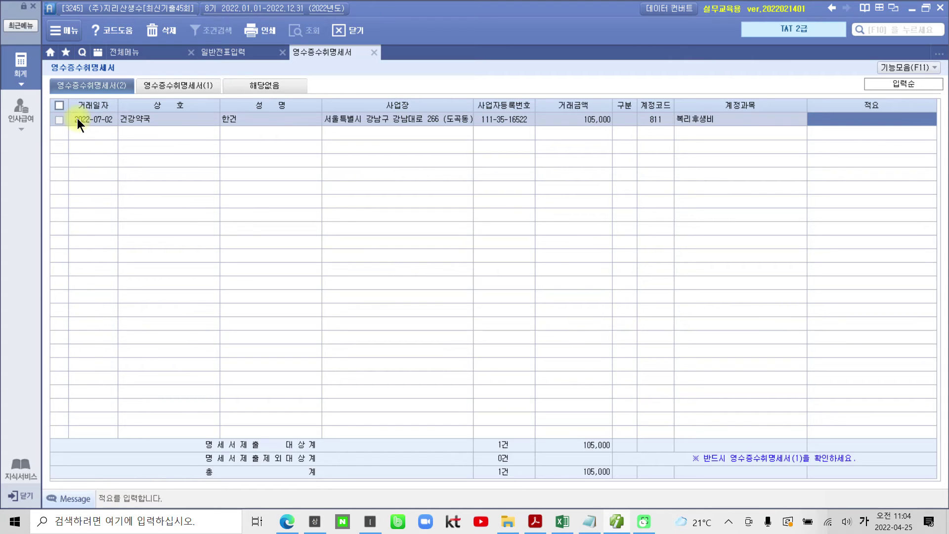
pyautogui.write('일')
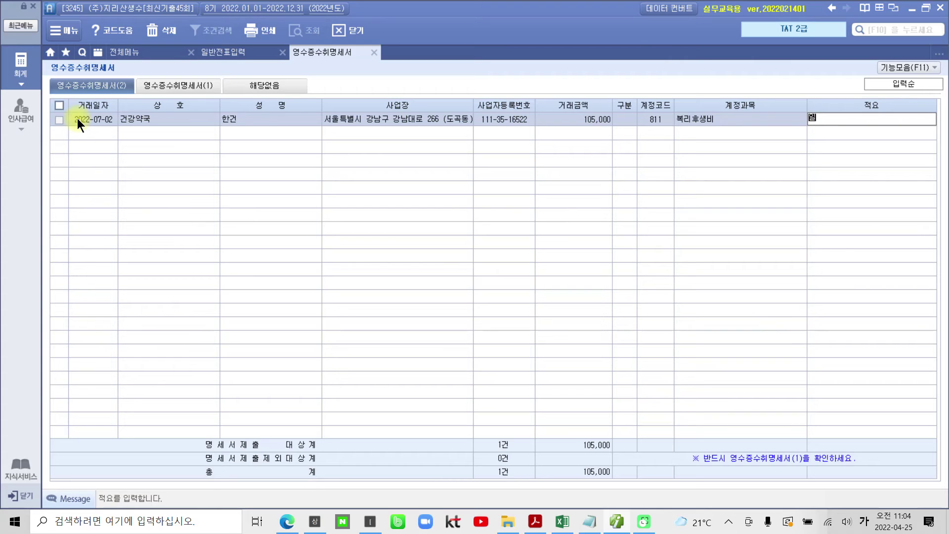
pyautogui.write('회용 마스크구입')
pyautogui.press('Return')
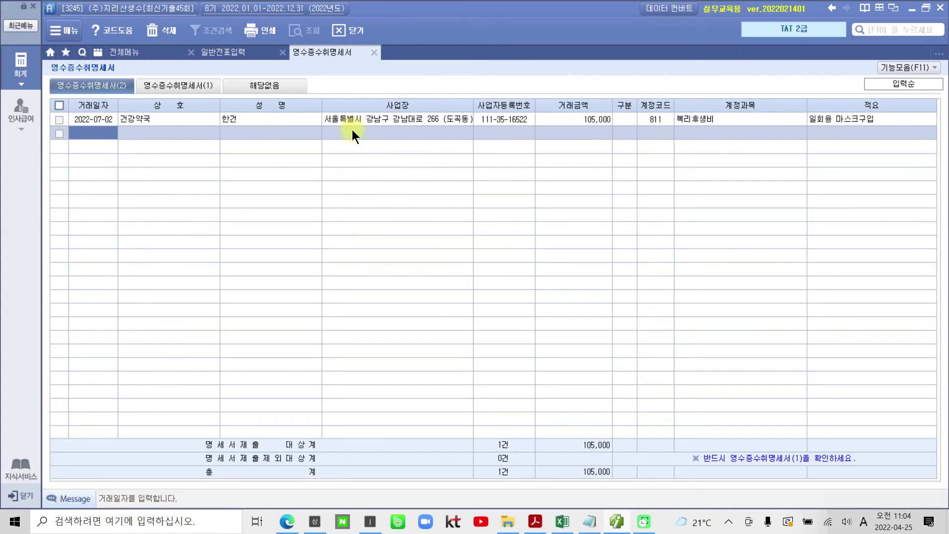
# View the 영수증수취명세서(1) tab and mark its 1건 / 105,000 totals with the pen.
pyautogui.click(154, 82)
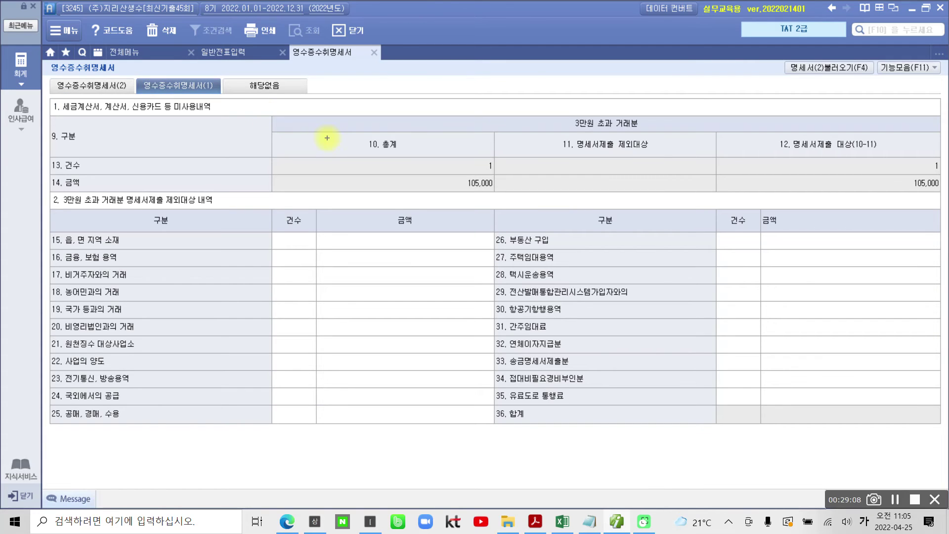
pyautogui.moveTo(455, 192)
pyautogui.mouseDown()
pyautogui.moveTo(489, 200)
pyautogui.moveTo(477, 215)
pyautogui.mouseUp()
pyautogui.moveTo(925, 216)
pyautogui.mouseDown()
pyautogui.moveTo(943, 159)
pyautogui.moveTo(933, 211)
pyautogui.mouseUp()
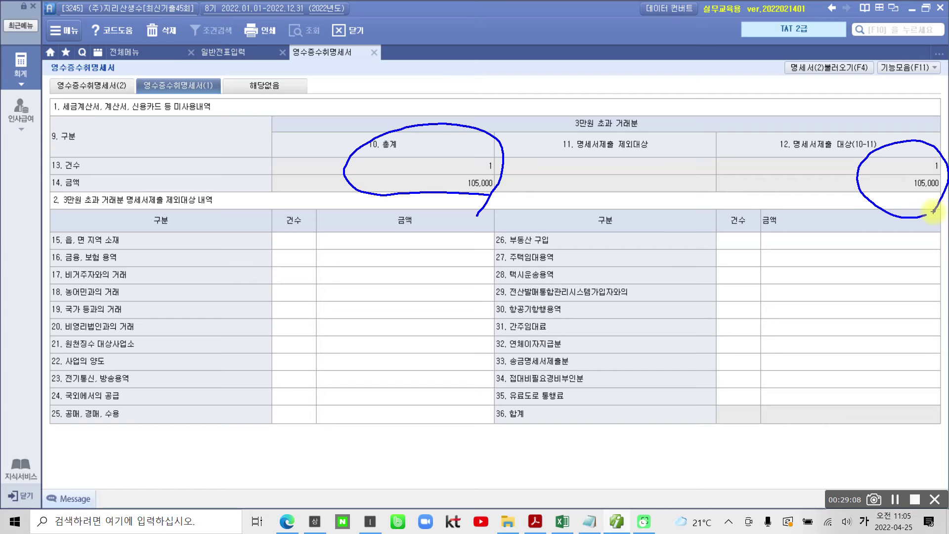
pyautogui.moveTo(767, 159)
pyautogui.mouseDown()
pyautogui.moveTo(752, 149)
pyautogui.moveTo(788, 154)
pyautogui.mouseUp()
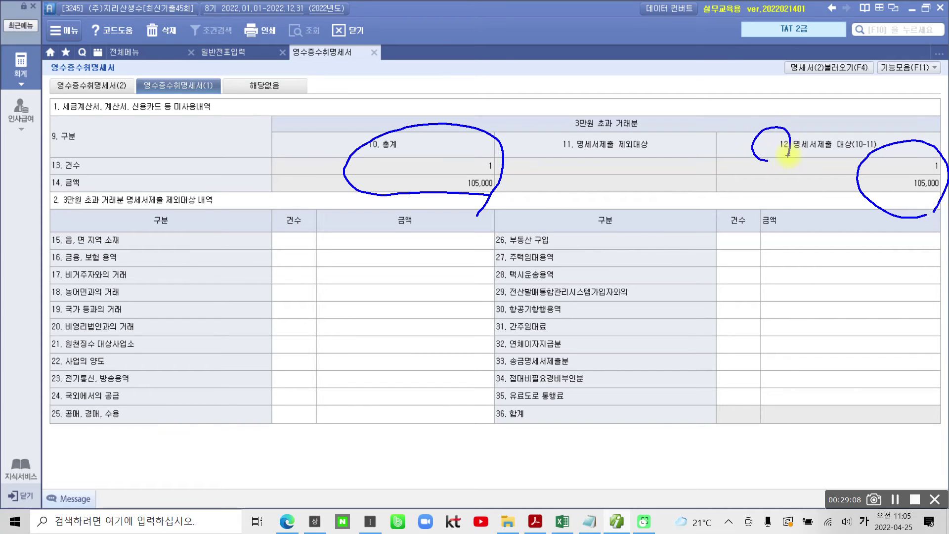
pyautogui.moveTo(750, 208)
pyautogui.mouseDown()
pyautogui.moveTo(777, 209)
pyautogui.moveTo(789, 236)
pyautogui.mouseUp()
pyautogui.moveTo(803, 196); pyautogui.dragTo(807, 245)
pyautogui.moveTo(843, 219)
pyautogui.mouseDown()
pyautogui.moveTo(838, 239)
pyautogui.moveTo(844, 225)
pyautogui.mouseUp()
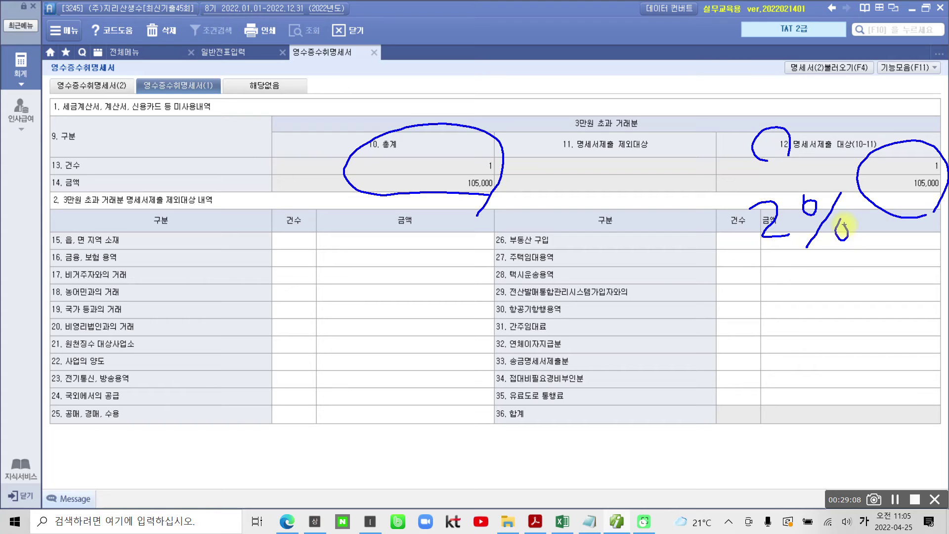
pyautogui.moveTo(610, 210)
pyautogui.mouseDown()
pyautogui.moveTo(545, 188)
pyautogui.moveTo(637, 100)
pyautogui.moveTo(681, 194)
pyautogui.moveTo(598, 205)
pyautogui.mouseUp()
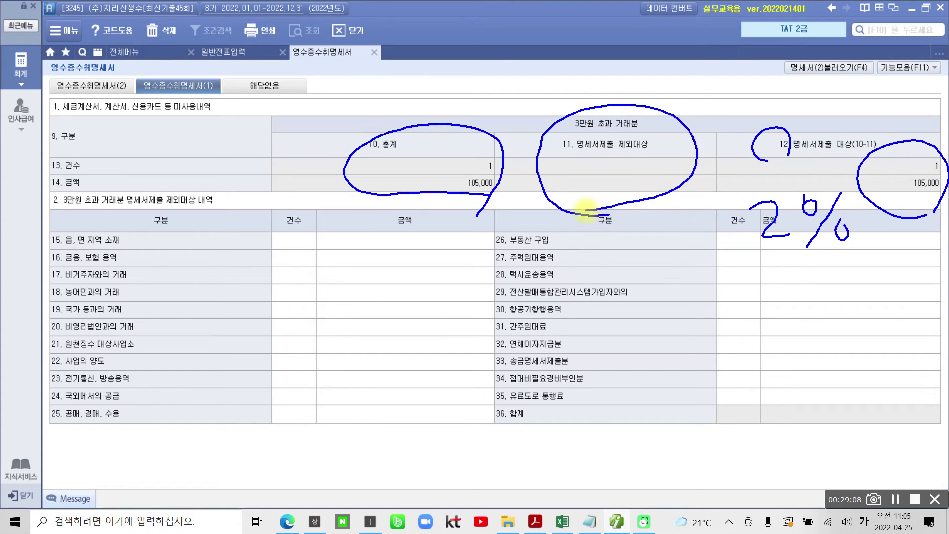
pyautogui.moveTo(256, 237)
pyautogui.mouseDown()
pyautogui.moveTo(242, 381)
pyautogui.moveTo(392, 446)
pyautogui.moveTo(487, 341)
pyautogui.moveTo(338, 230)
pyautogui.moveTo(275, 233)
pyautogui.mouseUp()
pyautogui.moveTo(503, 237)
pyautogui.mouseDown()
pyautogui.moveTo(498, 432)
pyautogui.moveTo(802, 286)
pyautogui.moveTo(627, 434)
pyautogui.moveTo(542, 436)
pyautogui.mouseUp()
pyautogui.moveTo(574, 235)
pyautogui.mouseDown()
pyautogui.moveTo(597, 184)
pyautogui.moveTo(588, 198)
pyautogui.mouseUp()
pyautogui.moveTo(647, 174)
pyautogui.mouseDown()
pyautogui.moveTo(624, 207)
pyautogui.moveTo(648, 198)
pyautogui.moveTo(658, 208)
pyautogui.mouseUp()
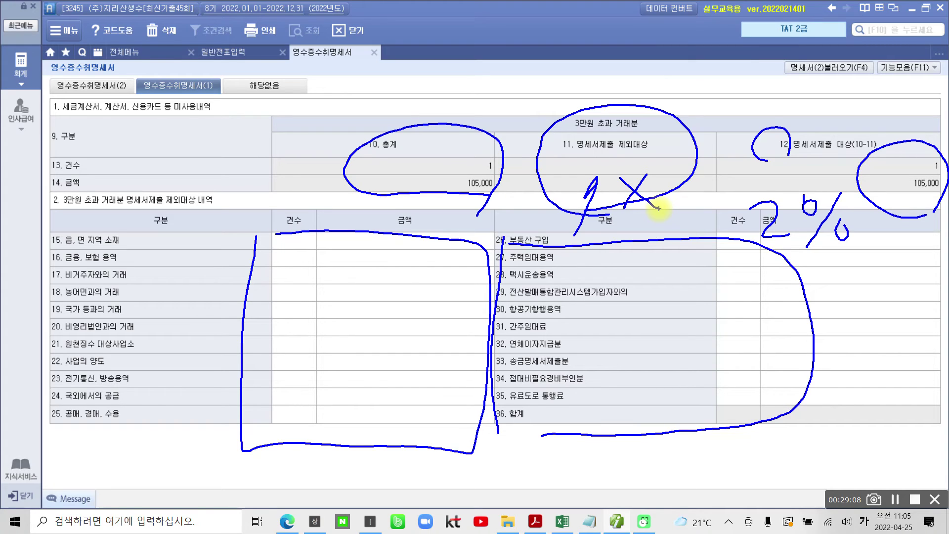
pyautogui.press('Escape')
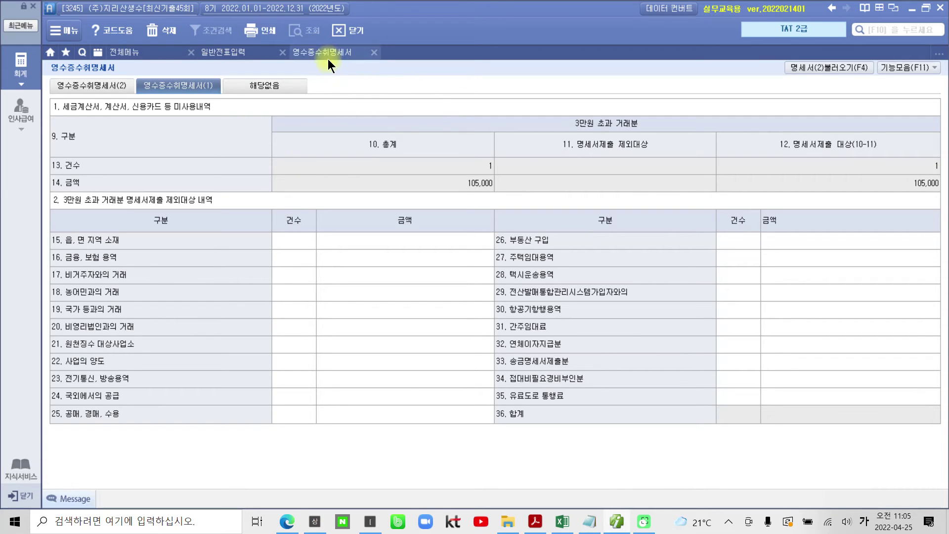
# Save and close the 영수증수취명세서, returning to the 07-02 복리후생비 105,000 voucher.
pyautogui.click(374, 52)
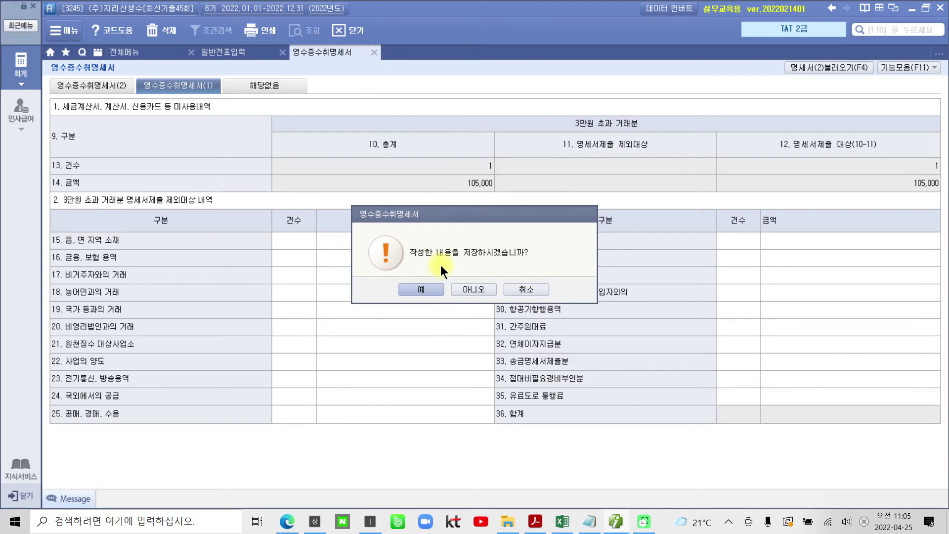
pyautogui.click(432, 289)
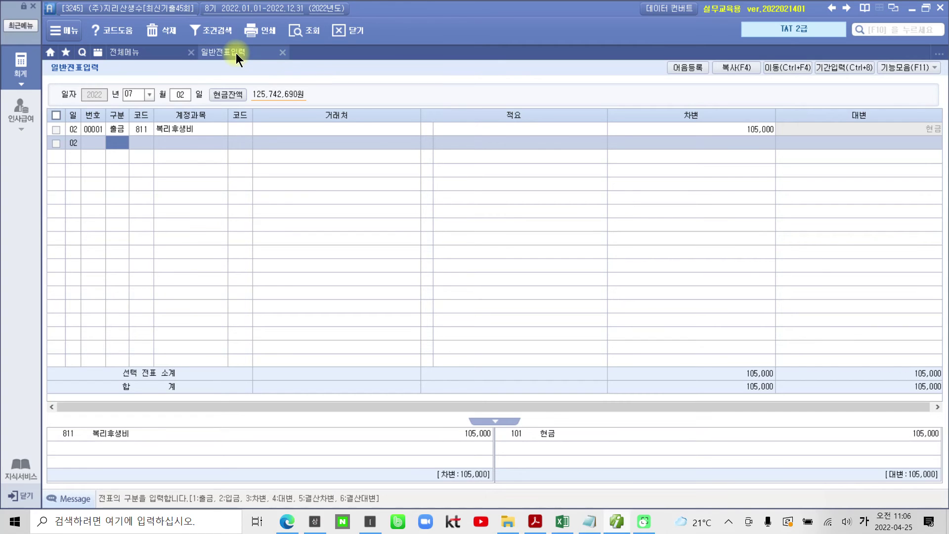
# In the exam PDF, scroll to page 10's 발행어음의 만기결제 problem and its 자료 2 table.
pyautogui.click(535, 522)
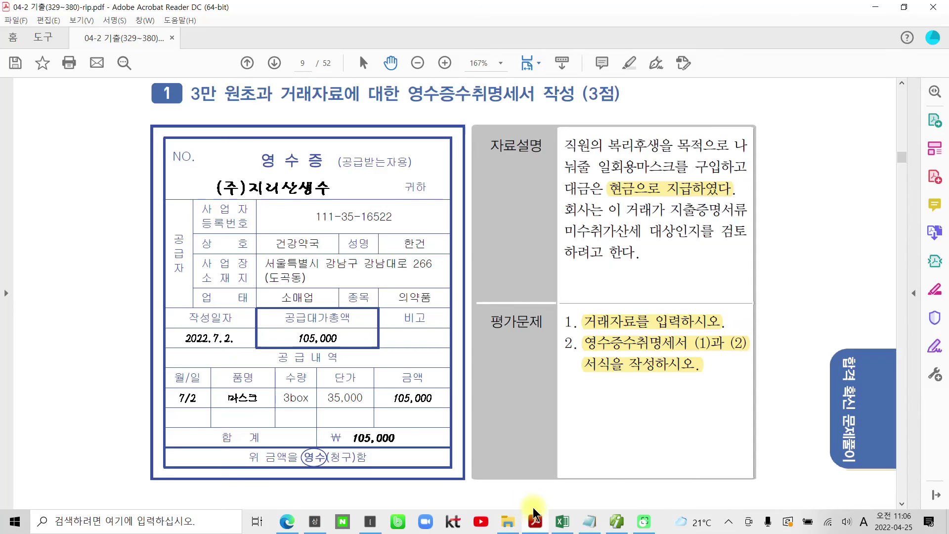
pyautogui.scroll(-3, 317, 419)
pyautogui.scroll(-5, 316, 420)
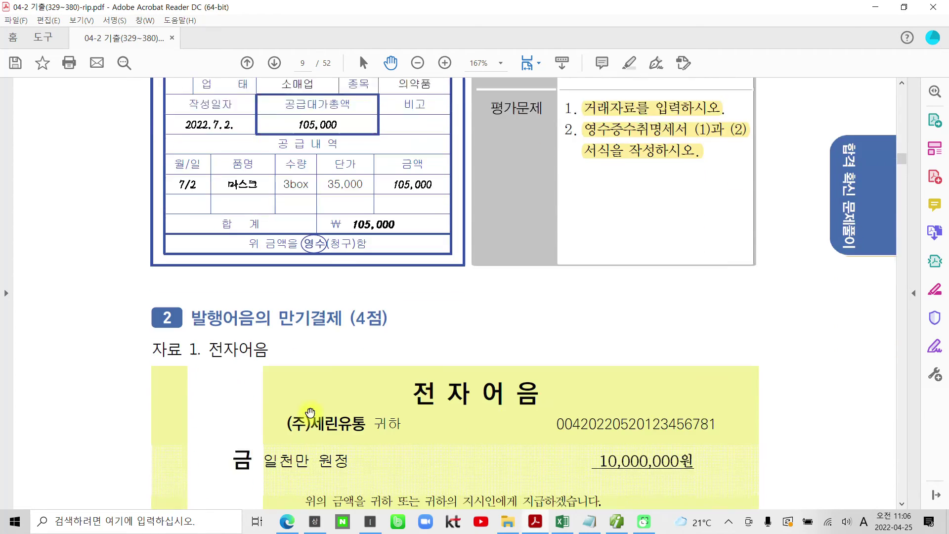
pyautogui.scroll(-1, 310, 413)
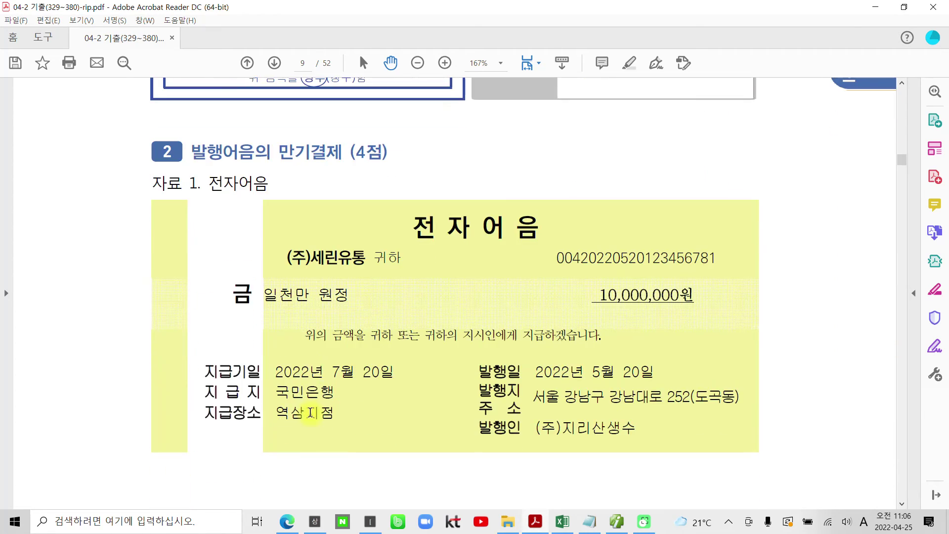
pyautogui.scroll(-10, 310, 413)
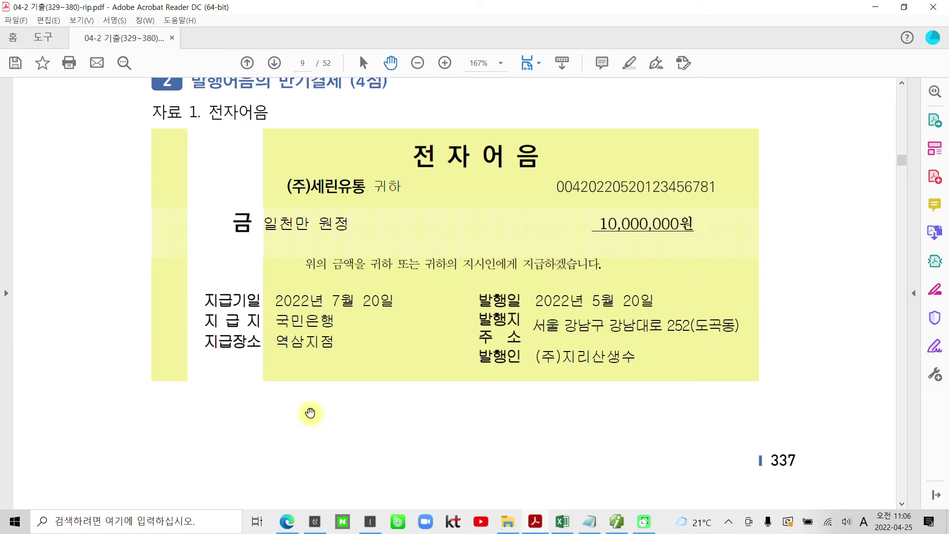
pyautogui.scroll(-3, 311, 413)
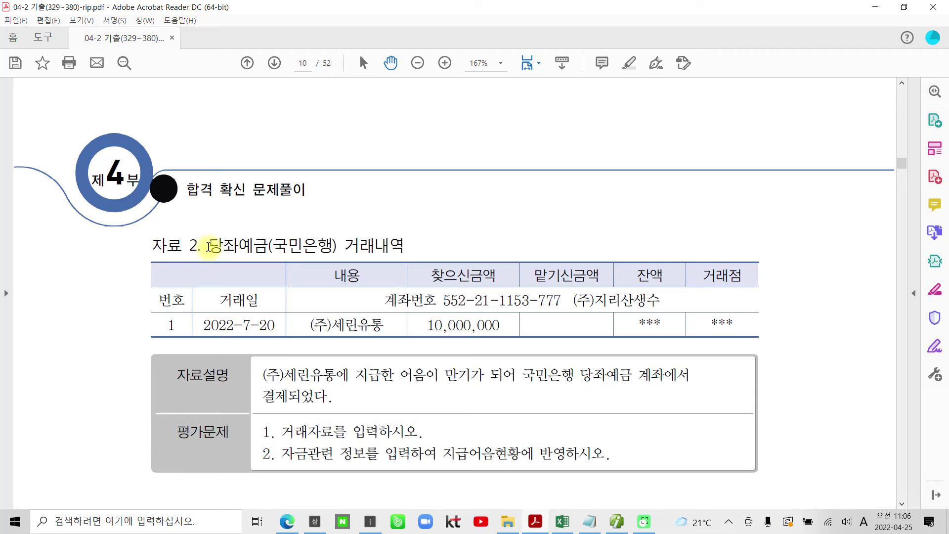
pyautogui.scroll(-1, 212, 242)
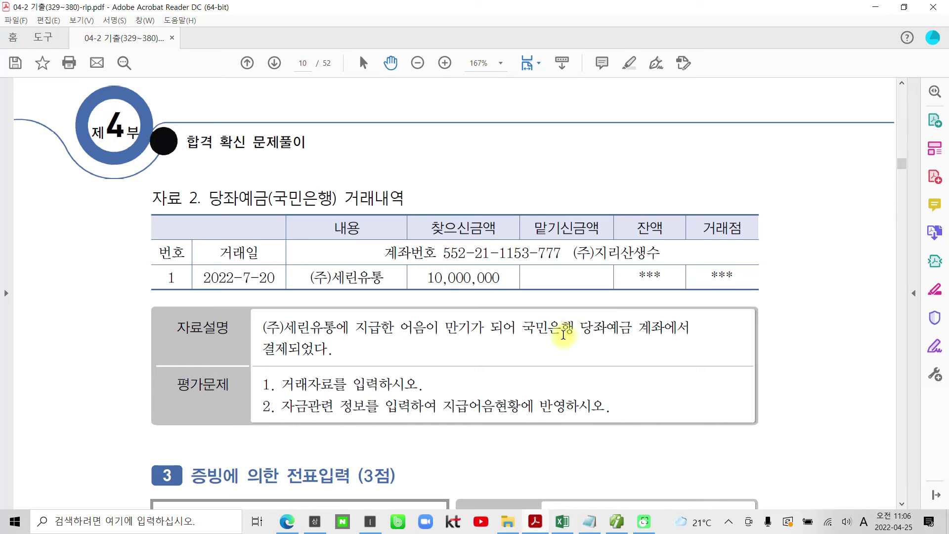
# Highlight 당좌예금 and 지급한 어음이 in the problem text in yellow.
pyautogui.moveTo(581, 335); pyautogui.dragTo(631, 329)
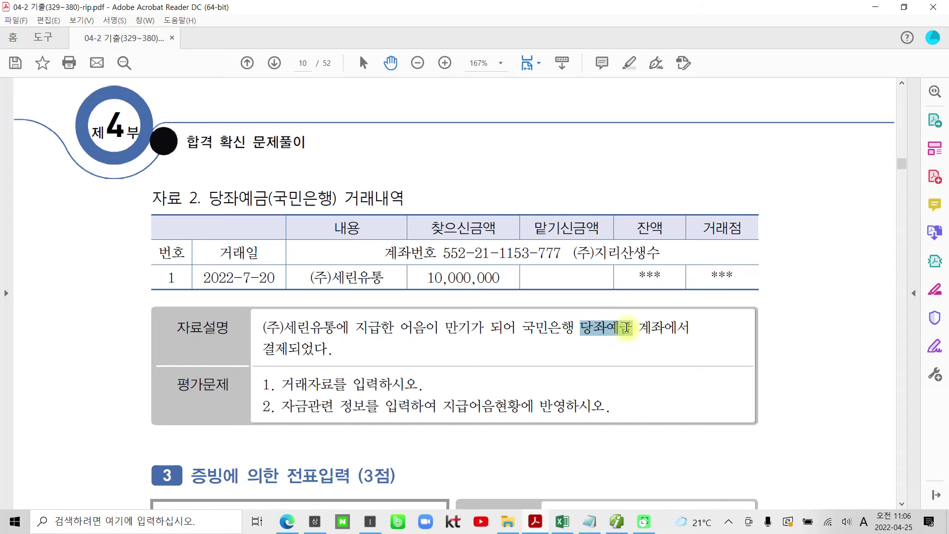
pyautogui.rightClick(620, 329)
pyautogui.click(647, 430)
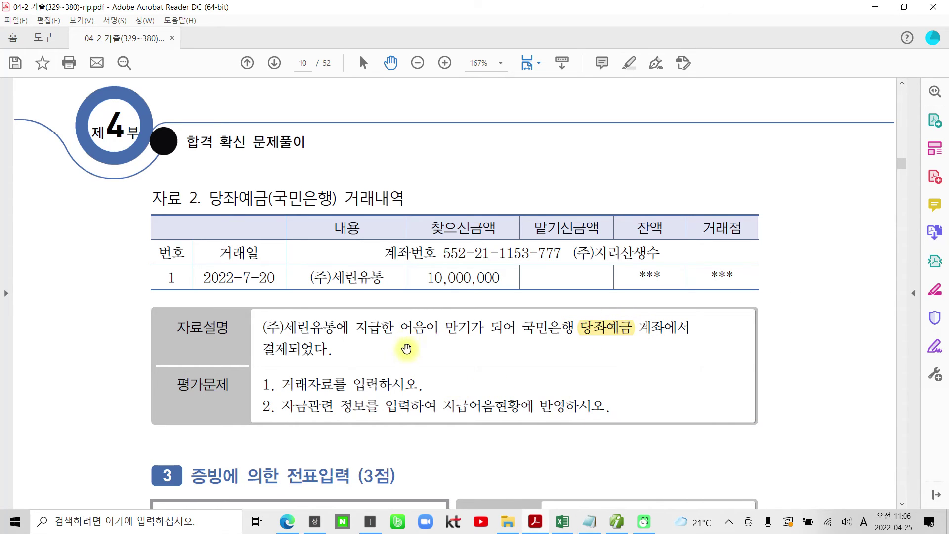
pyautogui.moveTo(439, 326); pyautogui.dragTo(361, 326)
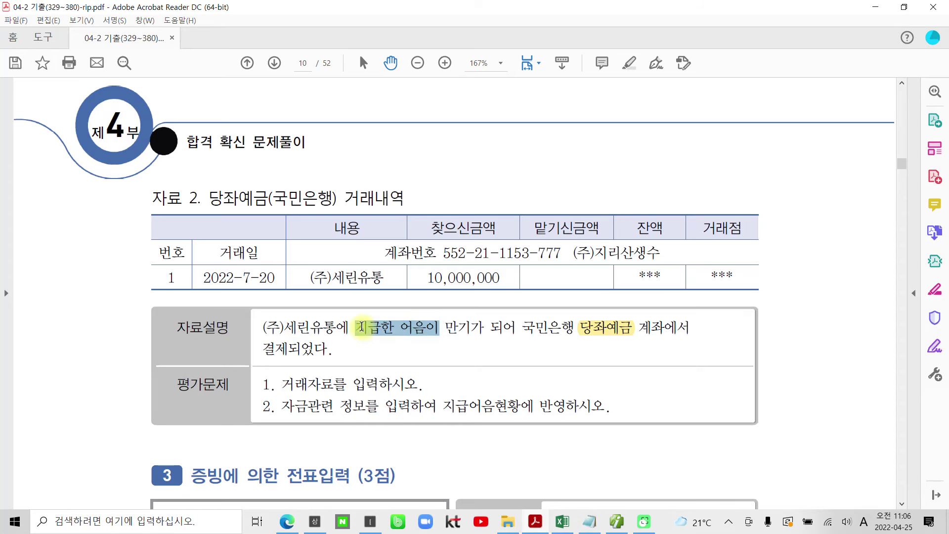
pyautogui.rightClick(361, 326)
pyautogui.click(390, 431)
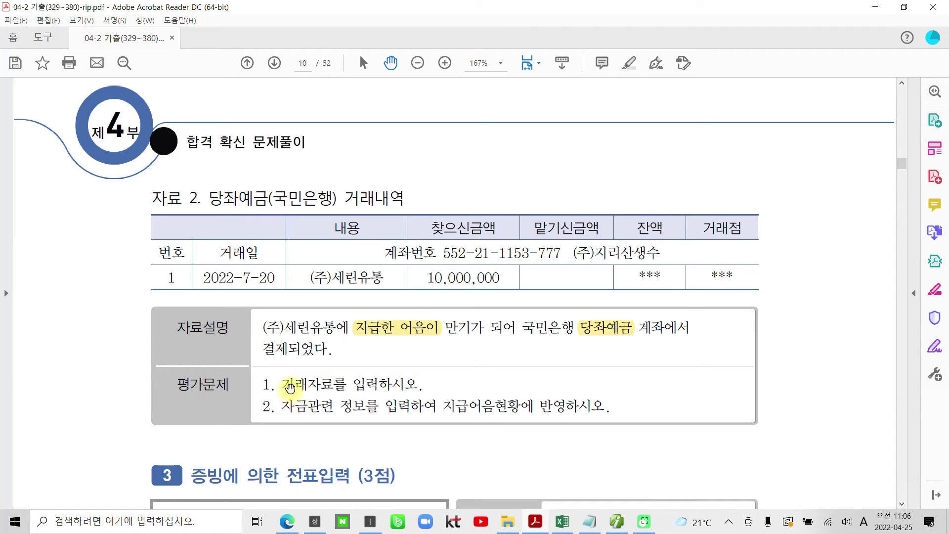
# Highlight both task sentences, starting with 거래자료를 입력하시오, in yellow.
pyautogui.moveTo(284, 385); pyautogui.dragTo(420, 385)
pyautogui.rightClick(388, 384)
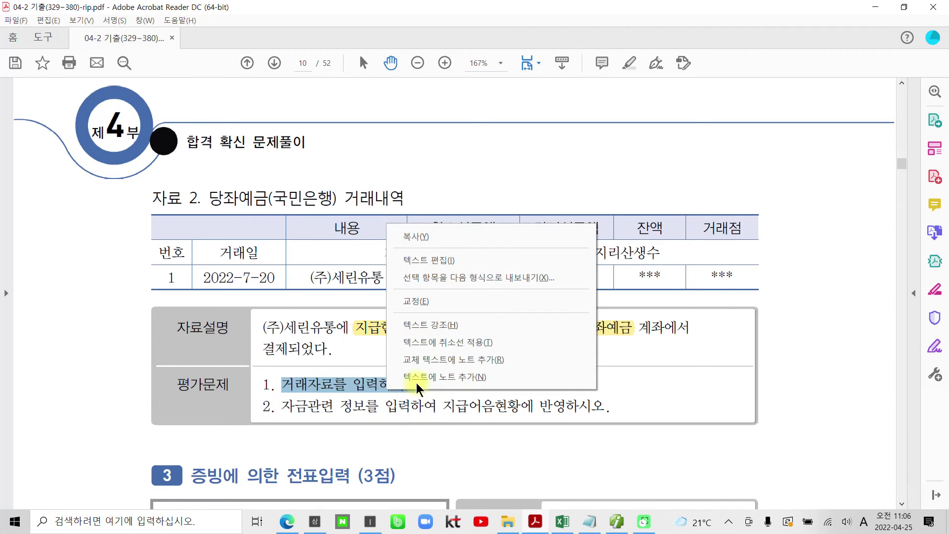
pyautogui.click(425, 330)
pyautogui.moveTo(282, 406); pyautogui.dragTo(550, 406)
pyautogui.rightClick(549, 407)
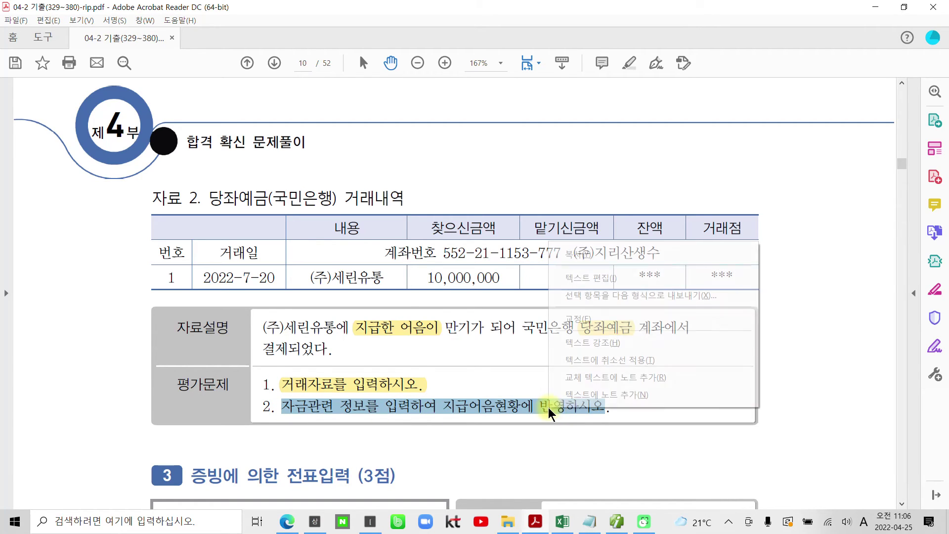
pyautogui.click(592, 342)
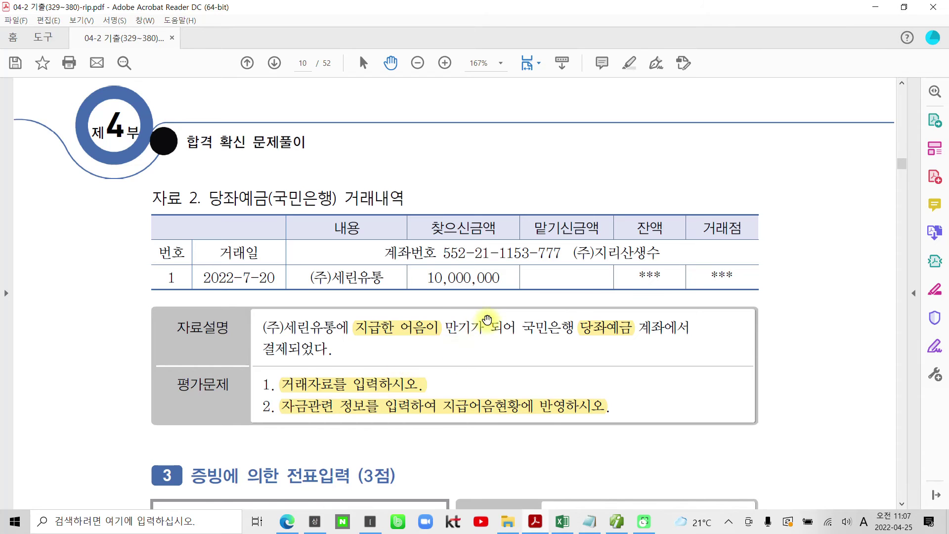
# Highlight the transaction date 2022-7-20 in yellow, then return to Smart A.
pyautogui.scroll(5, 487, 321)
pyautogui.scroll(5, 487, 322)
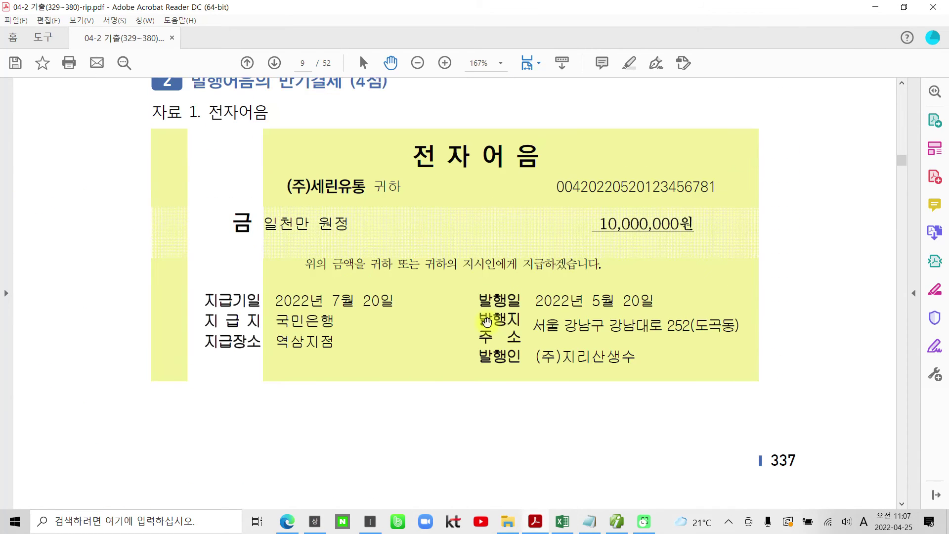
pyautogui.scroll(1, 457, 326)
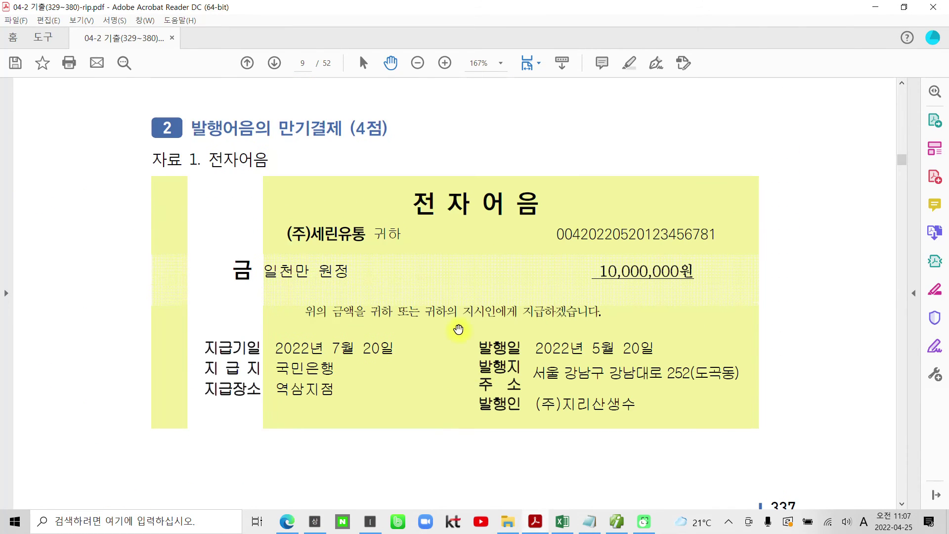
pyautogui.scroll(-3, 458, 329)
pyautogui.scroll(-6, 459, 329)
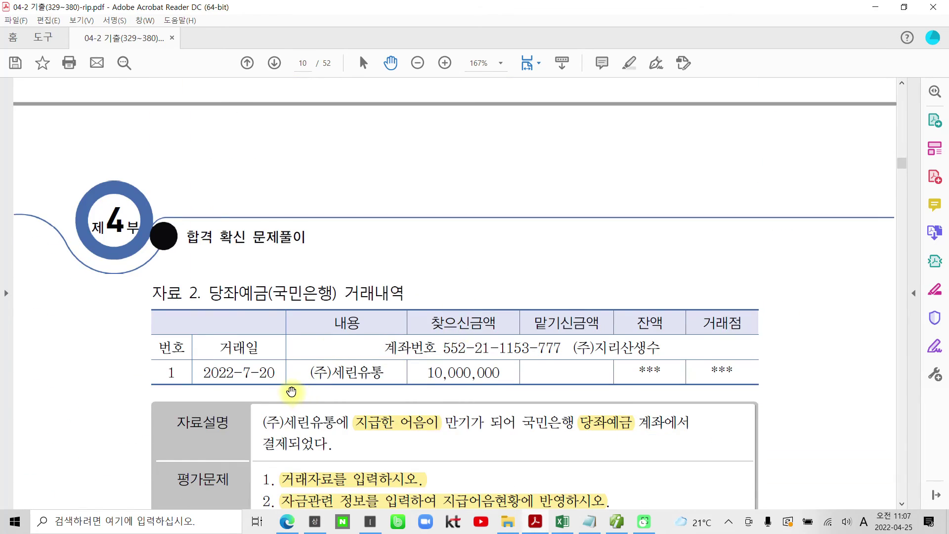
pyautogui.scroll(-1, 292, 393)
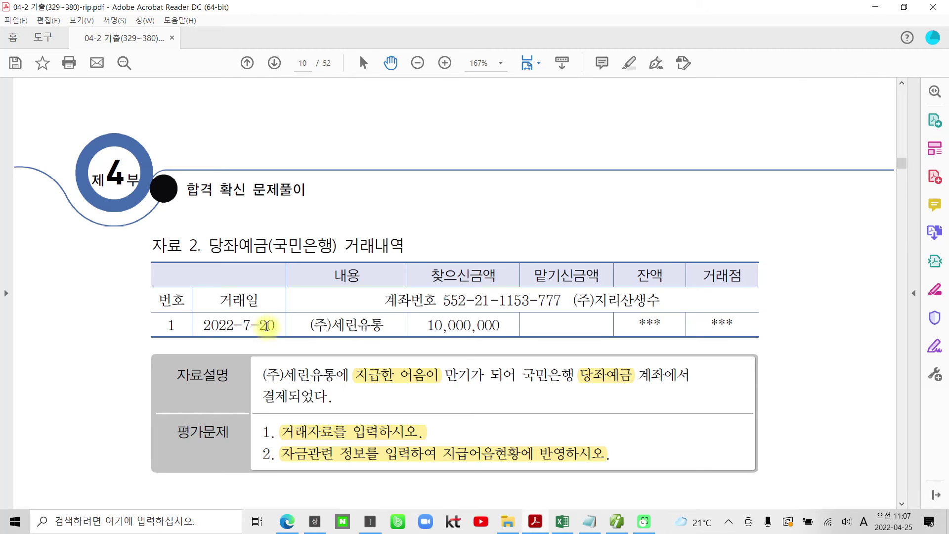
pyautogui.moveTo(275, 326); pyautogui.dragTo(203, 326)
pyautogui.rightClick(223, 327)
pyautogui.click(227, 430)
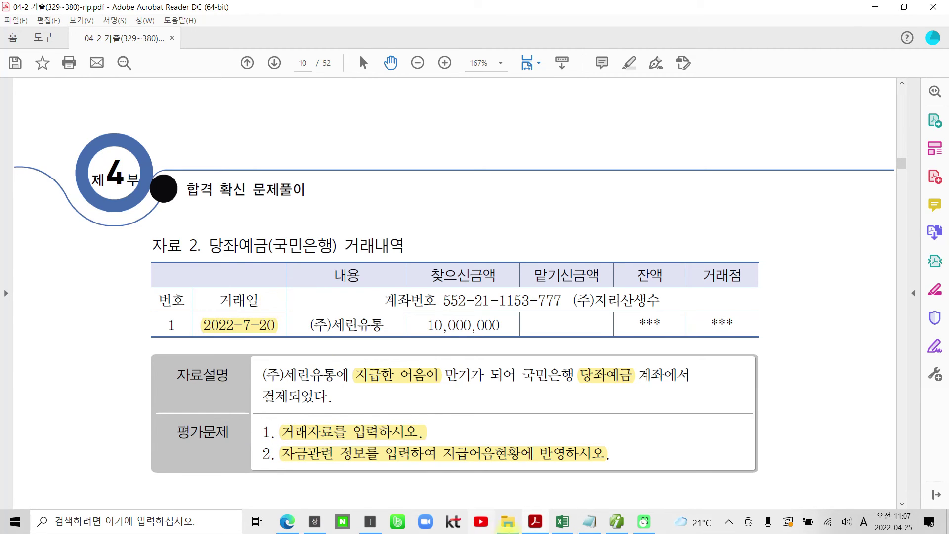
pyautogui.click(617, 521)
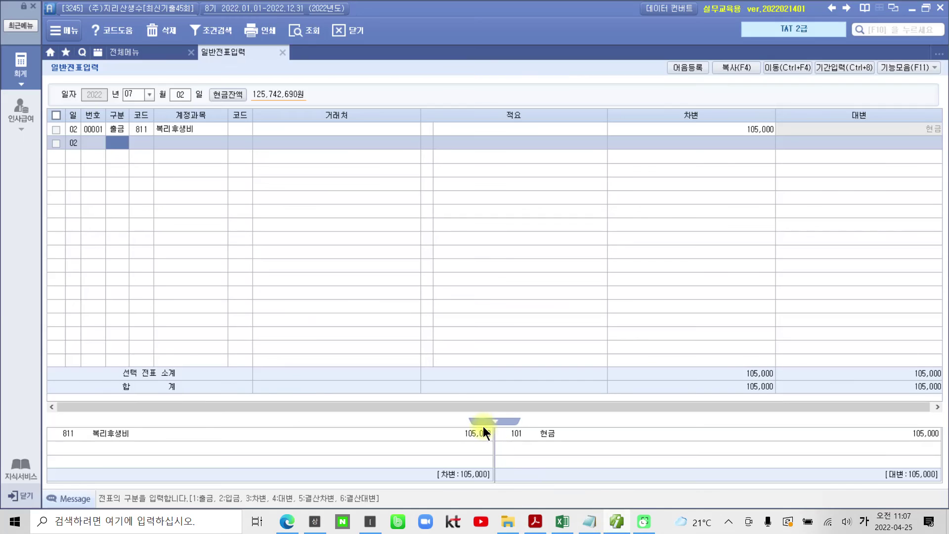
# Set the entry day to 20 and start a debit line on 252 지급어음.
pyautogui.click(184, 94)
pyautogui.write('20')
pyautogui.press('Return')
pyautogui.write('3')
pyautogui.press('Return')
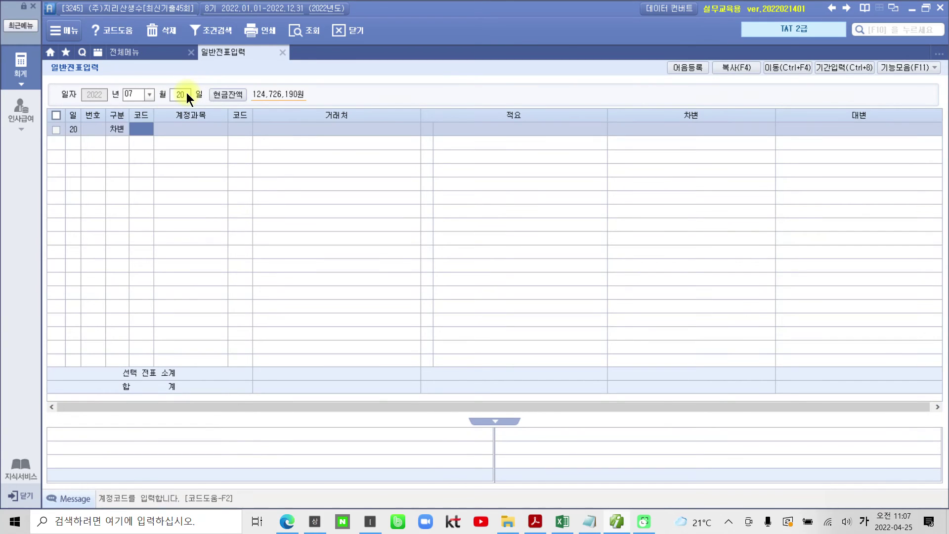
pyautogui.write('252')
pyautogui.press('Return')
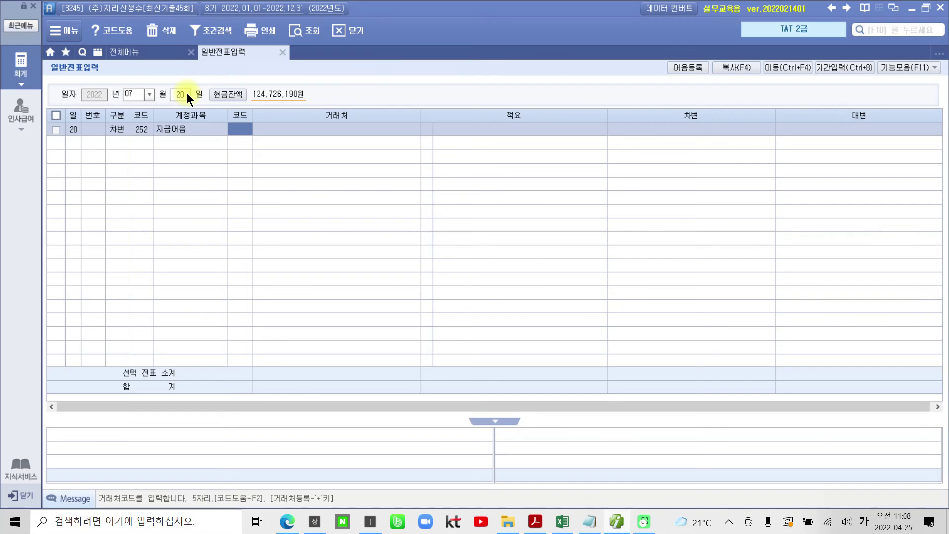
# Assign partner 05025 (주)세린유통, debit 10,000,000, and start a credit line.
pyautogui.write('05025')
pyautogui.press('Return')
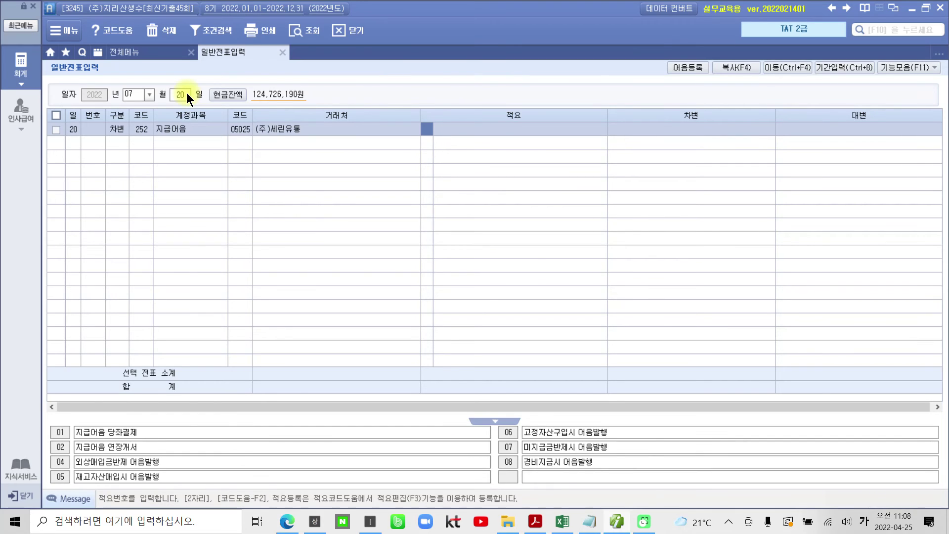
pyautogui.press('Return')
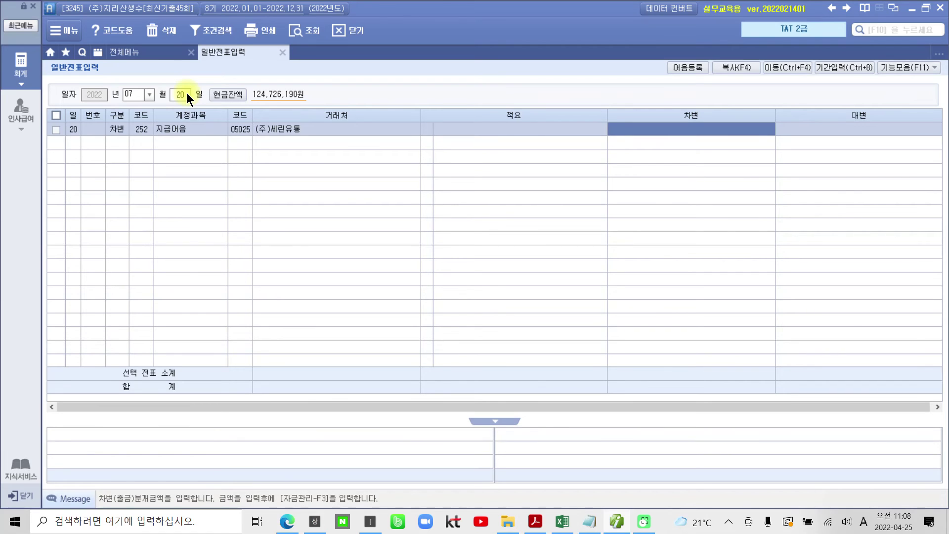
pyautogui.write('10000000')
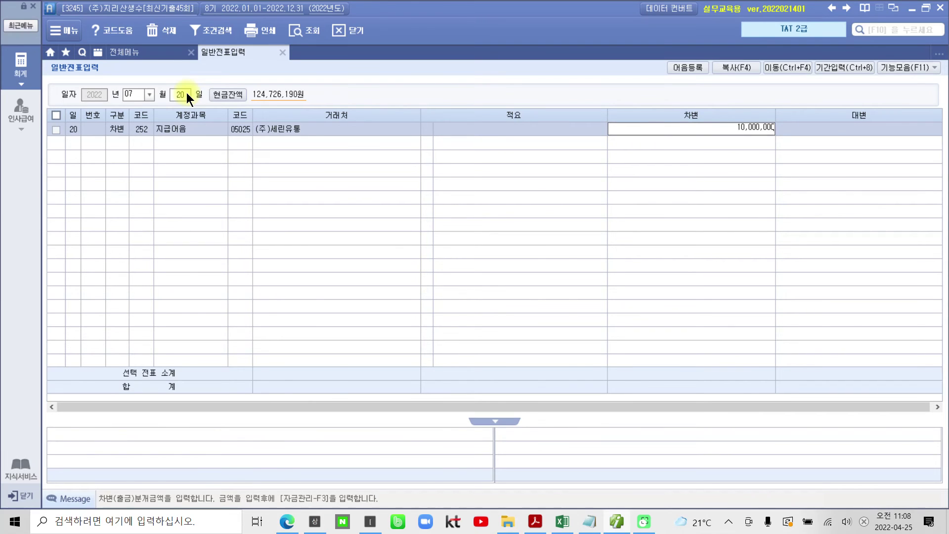
pyautogui.press('Return')
pyautogui.write('4')
pyautogui.press('Return')
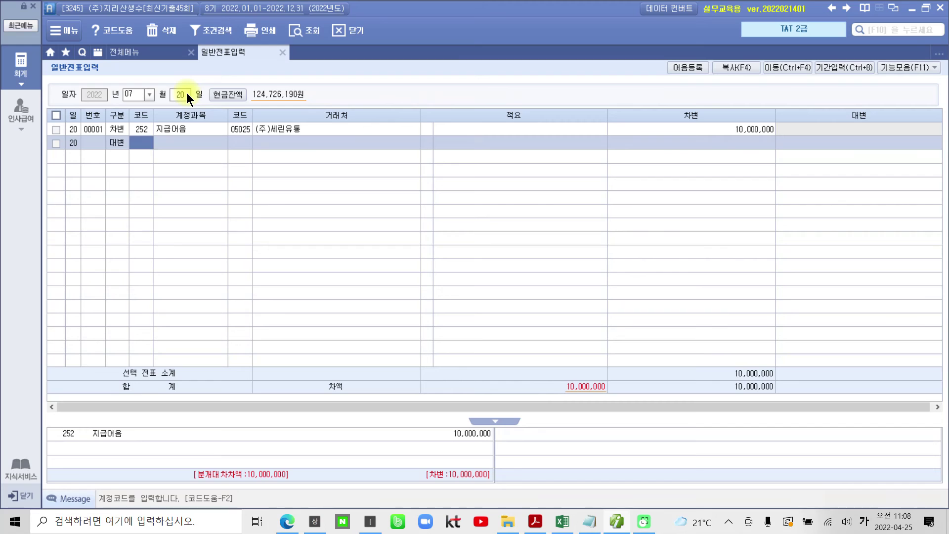
# Credit 102 당좌예금 10,000,000 with partner 국민은행(당좌).
pyautogui.write('102')
pyautogui.press('Return')
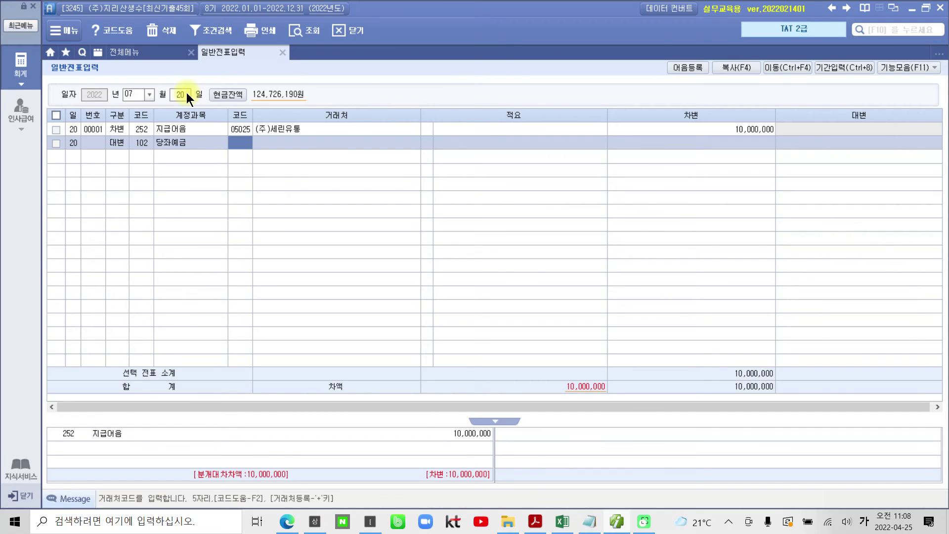
pyautogui.write('국민')
pyautogui.press('Return')
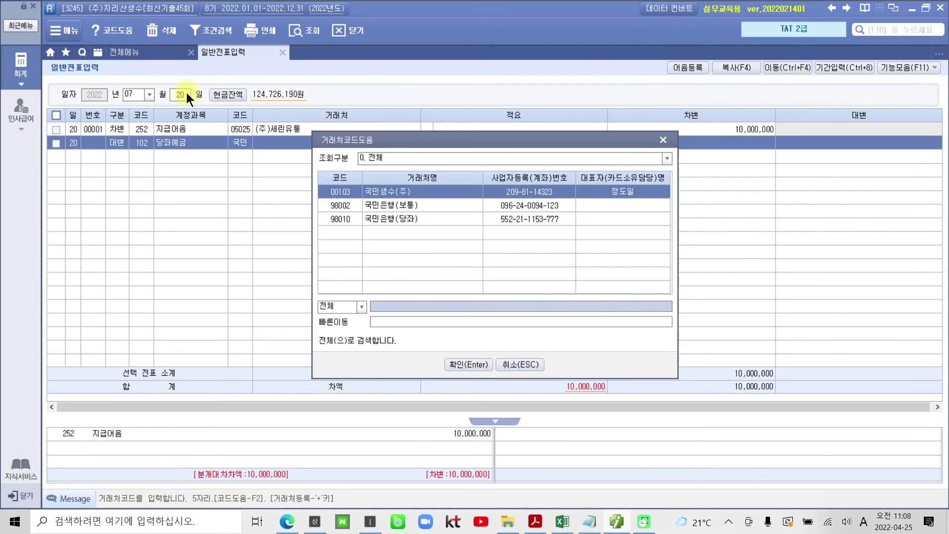
pyautogui.press('Down')
pyautogui.press('Down')
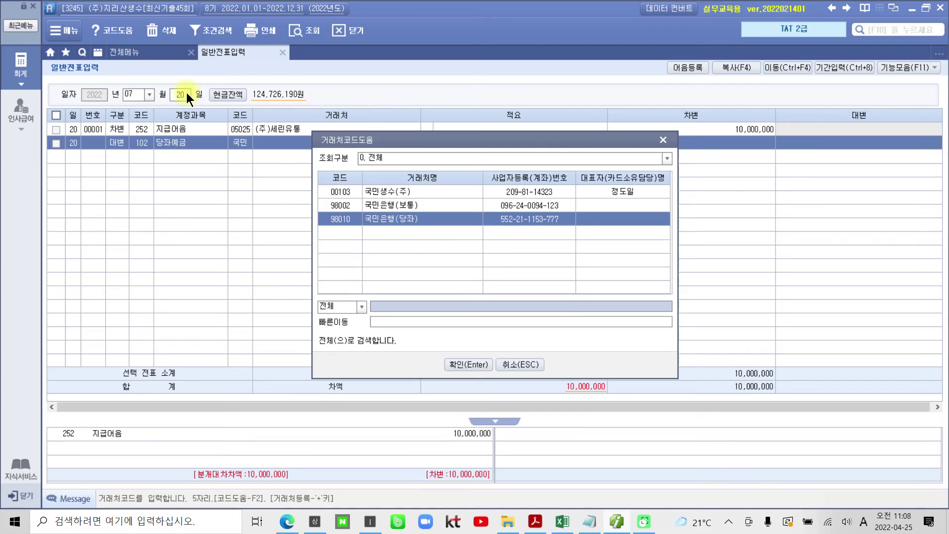
pyautogui.press('Return')
pyautogui.press('Return')
pyautogui.write('10++')
pyautogui.press('Return')
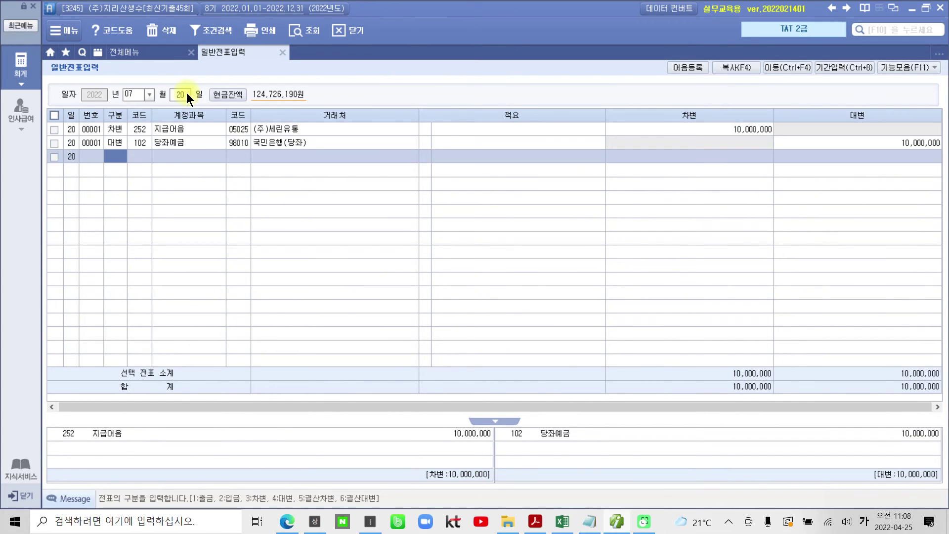
# Check both voucher lines, then open the 지급어음 debit line's payable-note details.
pyautogui.click(162, 129)
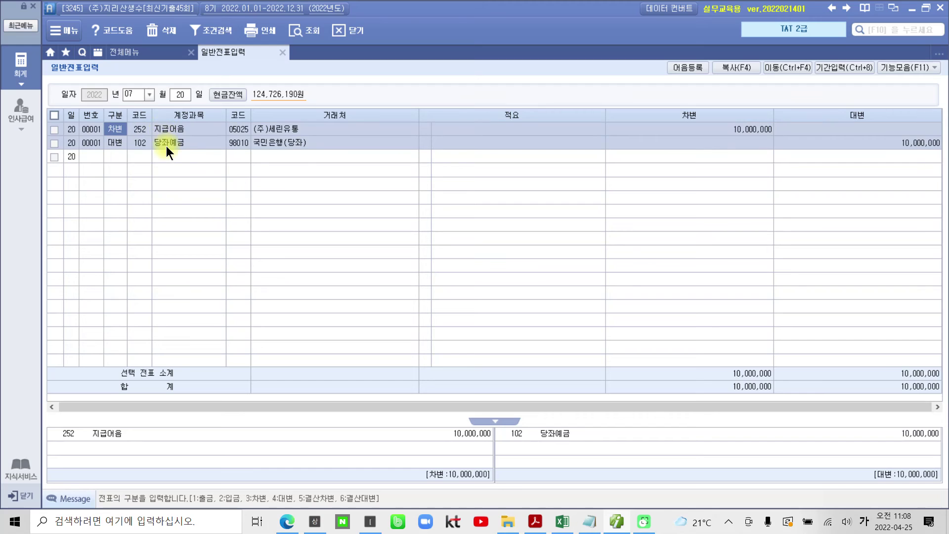
pyautogui.press('Down')
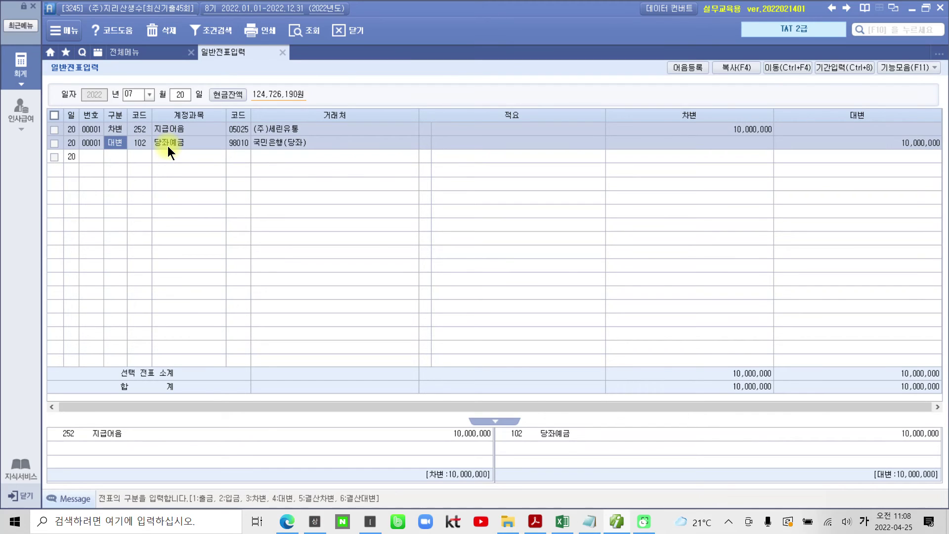
pyautogui.click(167, 132)
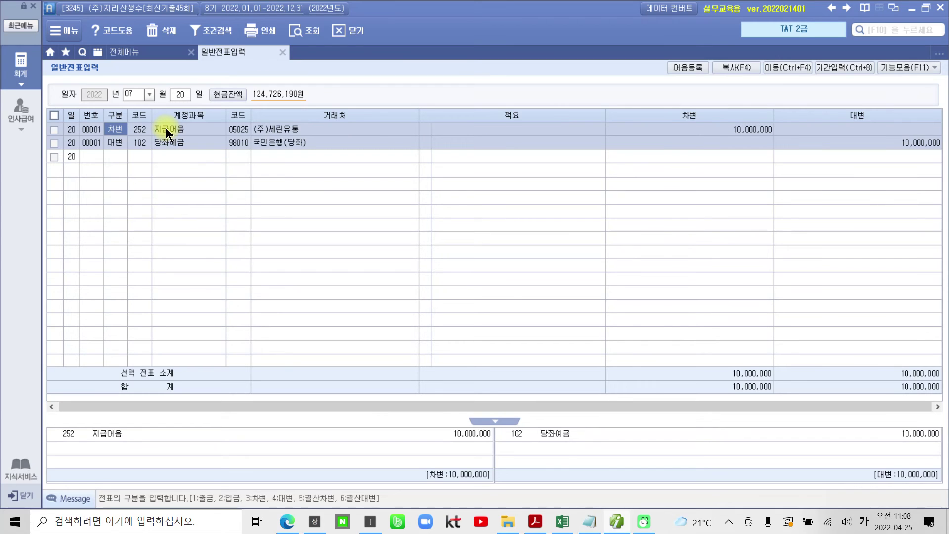
pyautogui.click(164, 143)
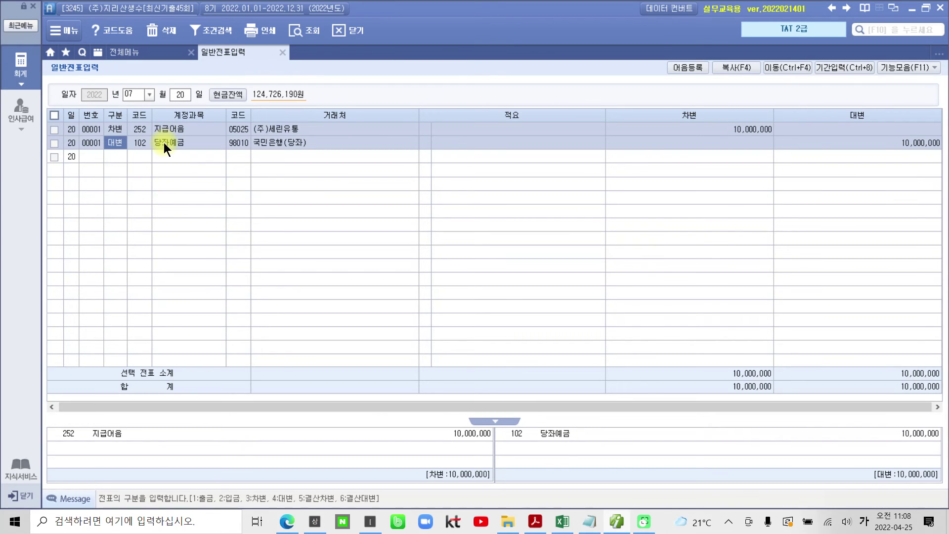
pyautogui.click(167, 125)
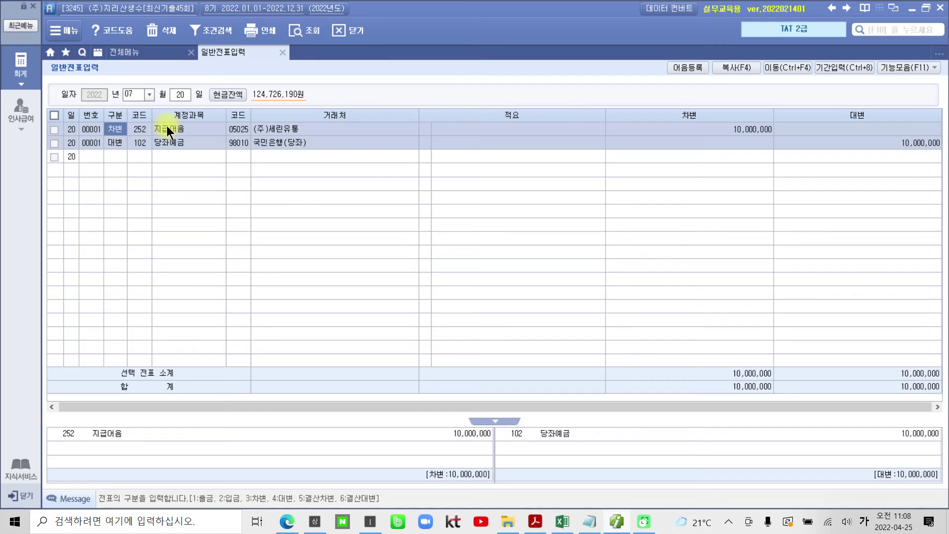
pyautogui.click(167, 144)
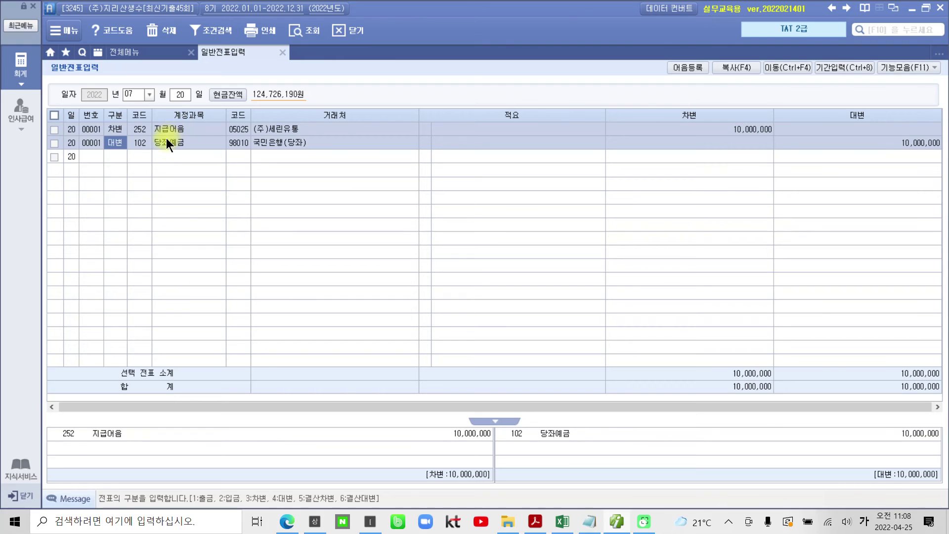
pyautogui.click(686, 128)
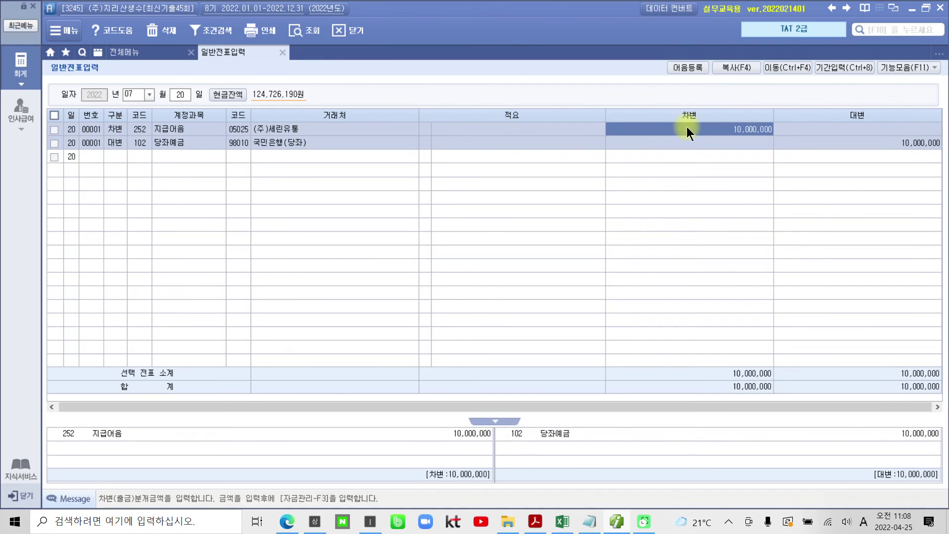
pyautogui.press('Return')
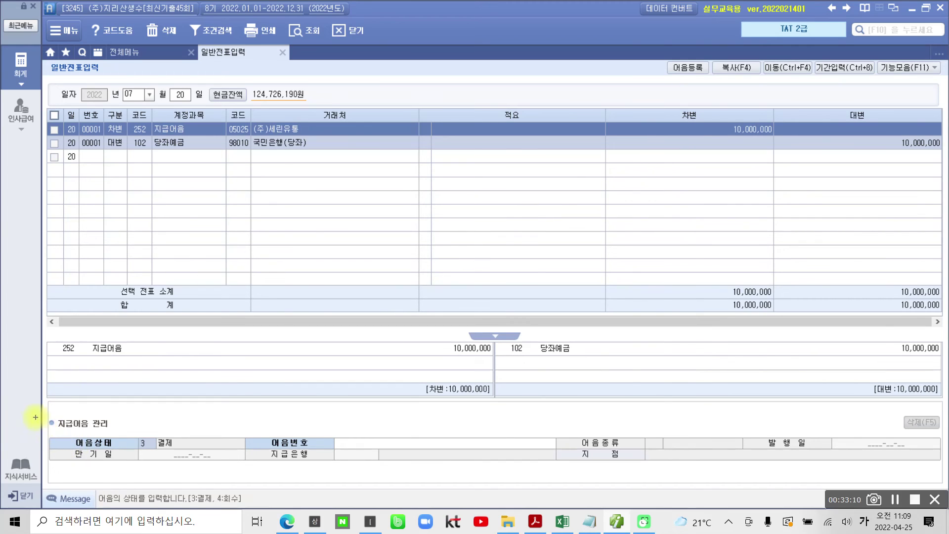
# Attach the electronic bill issued 2022-05-20, maturing 2022-07-20, to the 지급어음 line.
pyautogui.moveTo(33, 406)
pyautogui.mouseDown()
pyautogui.moveTo(429, 473)
pyautogui.moveTo(938, 480)
pyautogui.mouseUp()
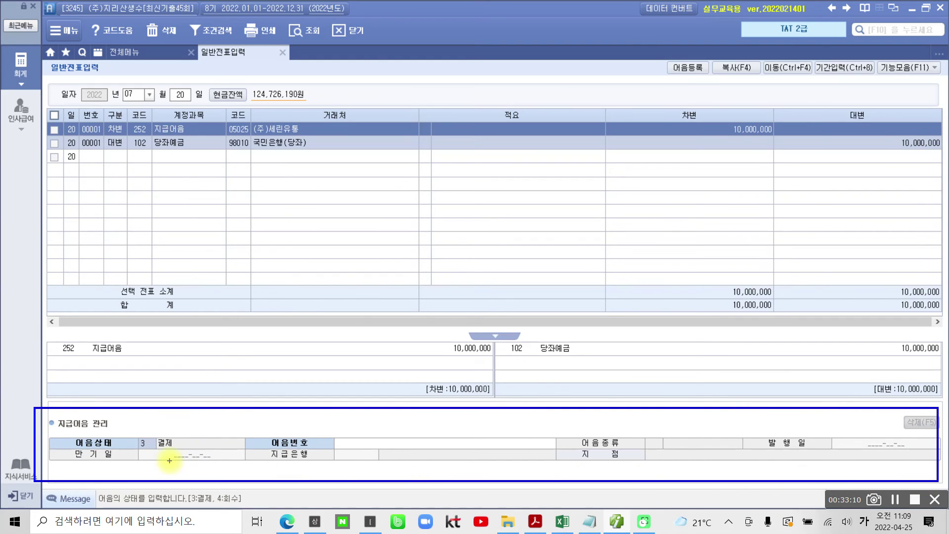
pyautogui.moveTo(139, 433)
pyautogui.mouseDown()
pyautogui.moveTo(131, 444)
pyautogui.moveTo(166, 453)
pyautogui.moveTo(173, 428)
pyautogui.moveTo(138, 431)
pyautogui.mouseUp()
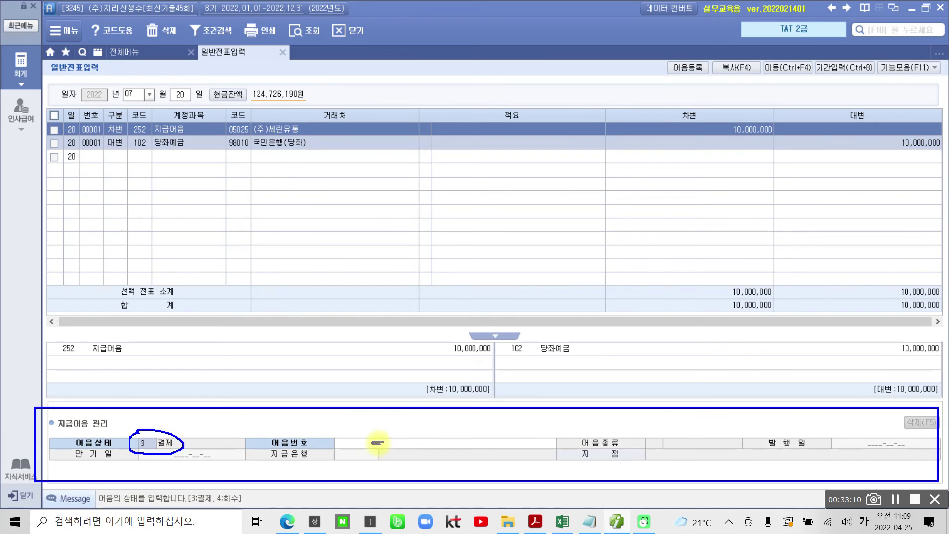
pyautogui.press('Escape')
pyautogui.click(428, 442)
pyautogui.press('F2')
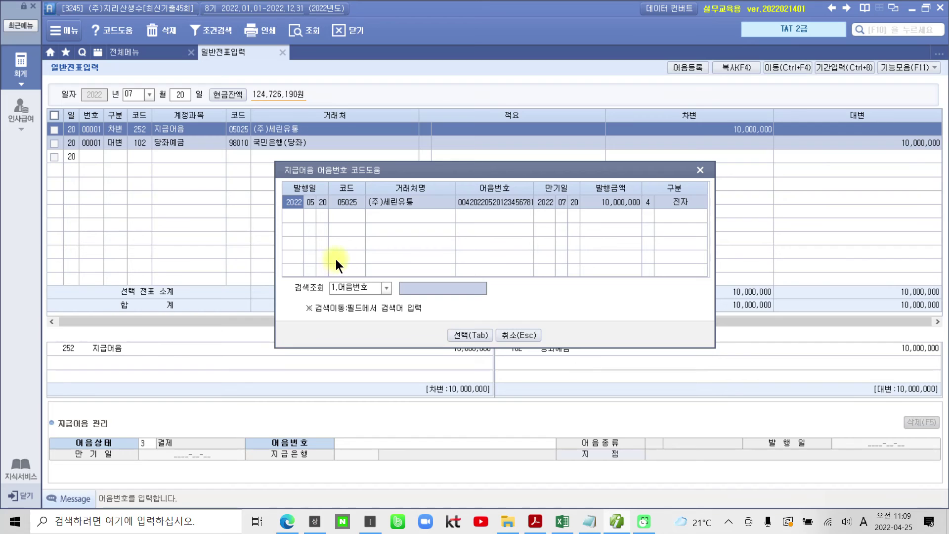
pyautogui.click(460, 335)
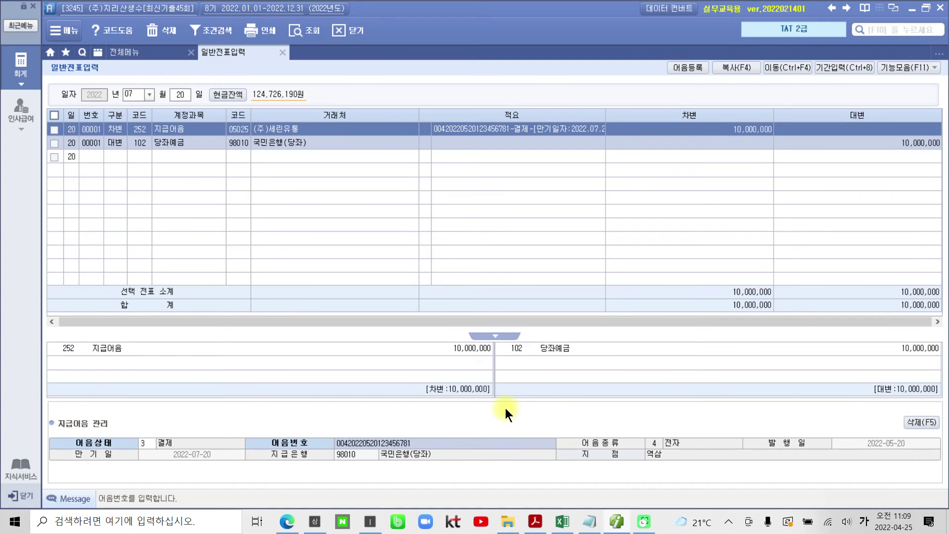
pyautogui.press('Return')
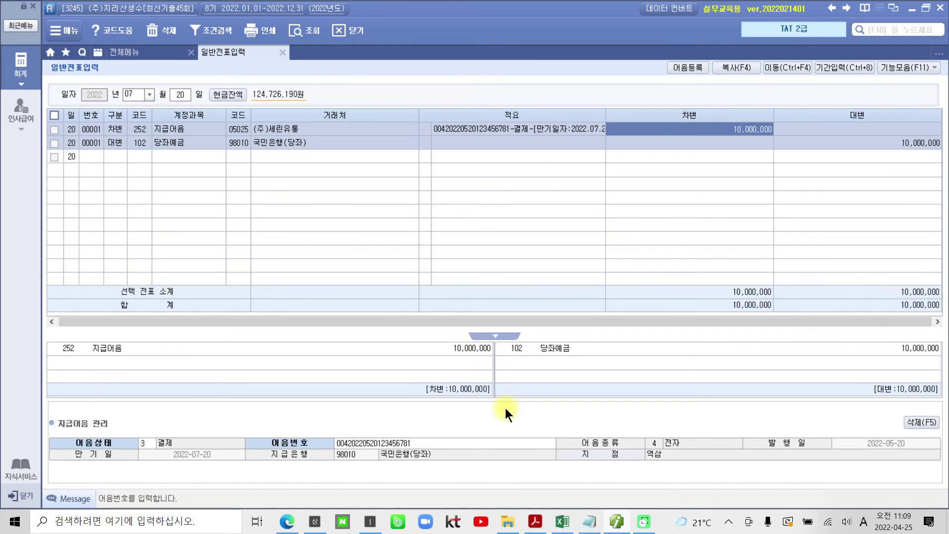
# Sketch temporary on-screen annotations and clear them.
pyautogui.hotkey('ctrl', '2')
pyautogui.moveTo(380, 472)
pyautogui.mouseDown()
pyautogui.moveTo(406, 453)
pyautogui.moveTo(504, 132)
pyautogui.mouseUp()
pyautogui.moveTo(422, 108)
pyautogui.mouseDown()
pyautogui.moveTo(487, 145)
pyautogui.moveTo(558, 102)
pyautogui.moveTo(461, 117)
pyautogui.mouseUp()
pyautogui.press('Escape')
# In the PDF, scroll to problem 3's receipt and highlight 매출전표 in yellow.
pyautogui.click(619, 525)
pyautogui.scroll(-1, 402, 353)
pyautogui.scroll(-12, 402, 354)
pyautogui.scroll(-3, 402, 355)
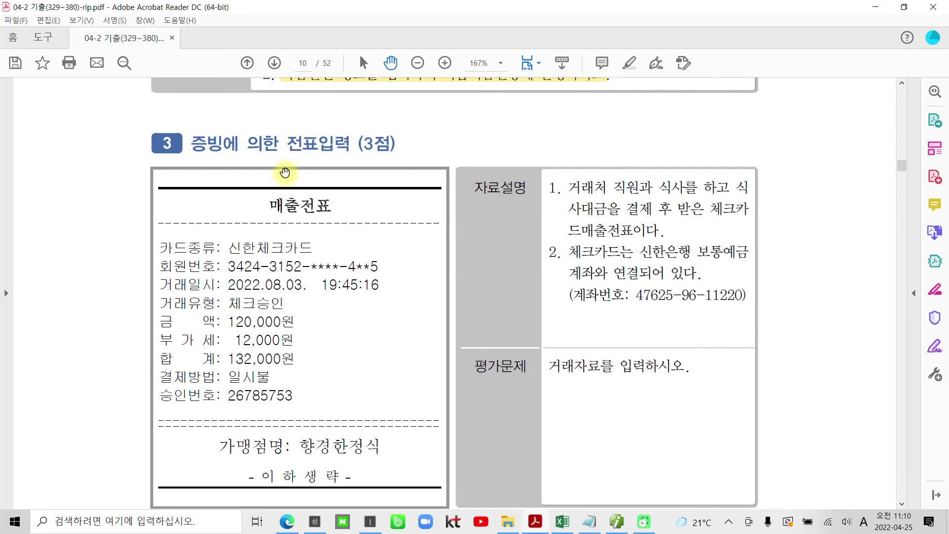
pyautogui.moveTo(265, 206); pyautogui.dragTo(335, 206)
pyautogui.rightClick(311, 207)
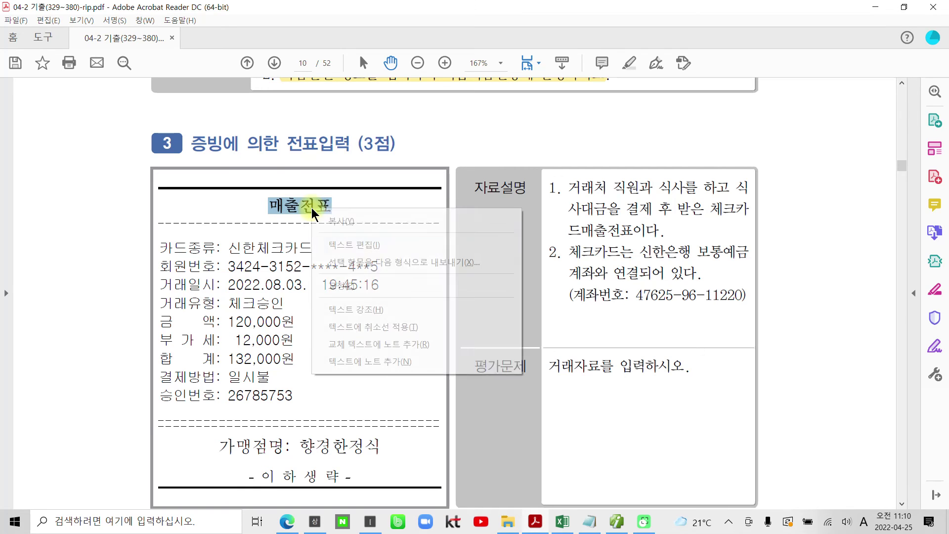
pyautogui.click(372, 304)
# Highlight 거래처 직원과 식사를 and 보통예금 in yellow.
pyautogui.scroll(-1, 611, 248)
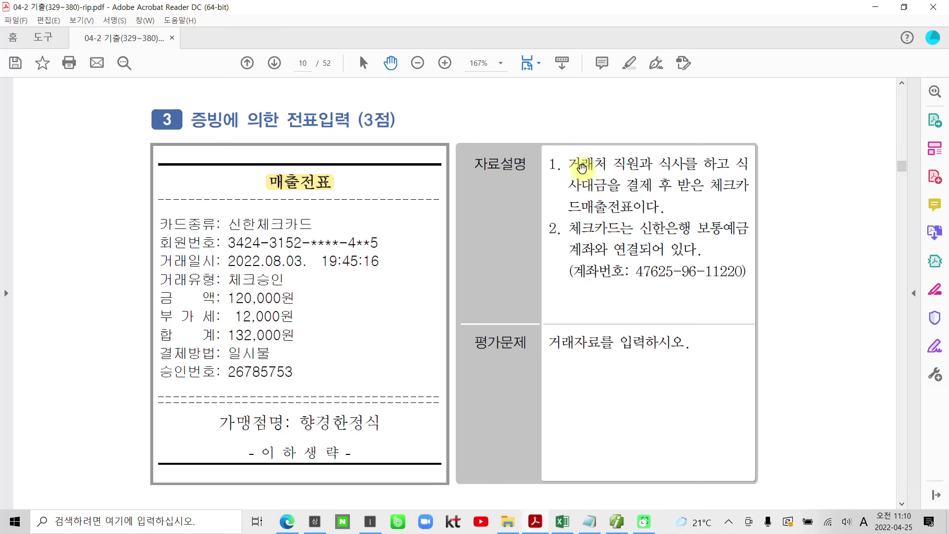
pyautogui.moveTo(572, 164); pyautogui.dragTo(697, 165)
pyautogui.rightClick(690, 165)
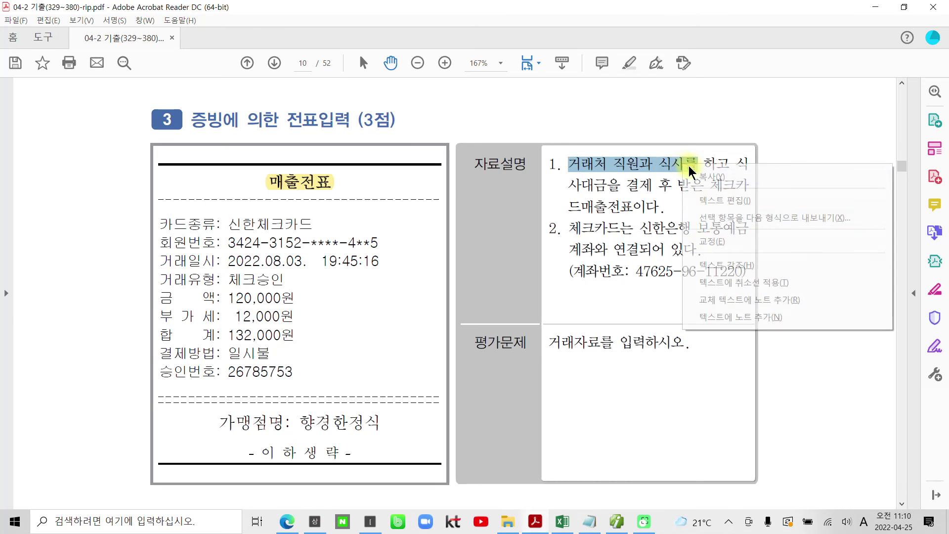
pyautogui.click(701, 260)
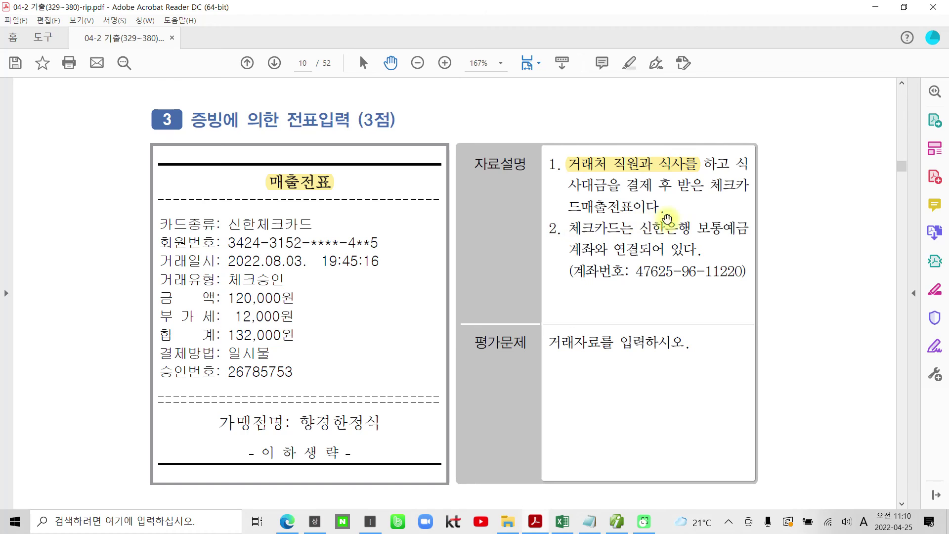
pyautogui.moveTo(698, 228); pyautogui.dragTo(742, 230)
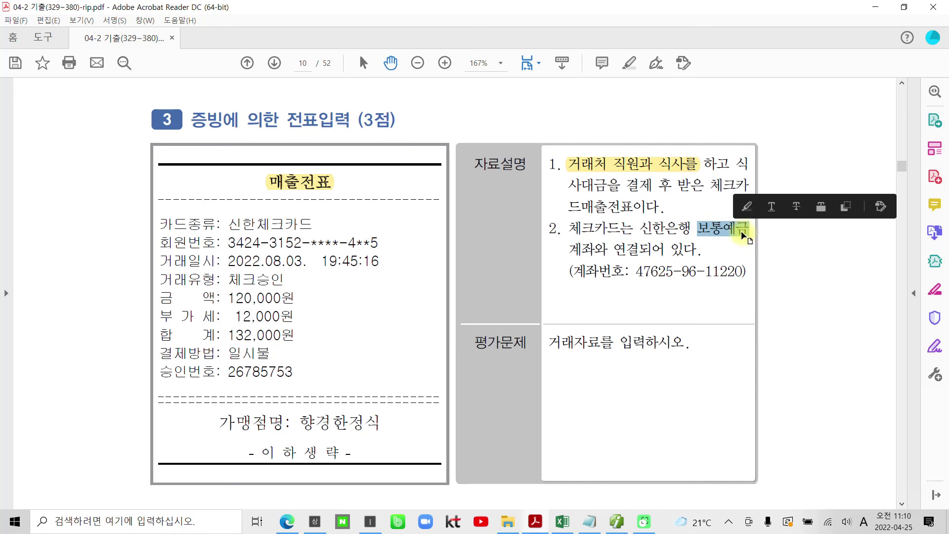
pyautogui.rightClick(741, 230)
pyautogui.click(766, 329)
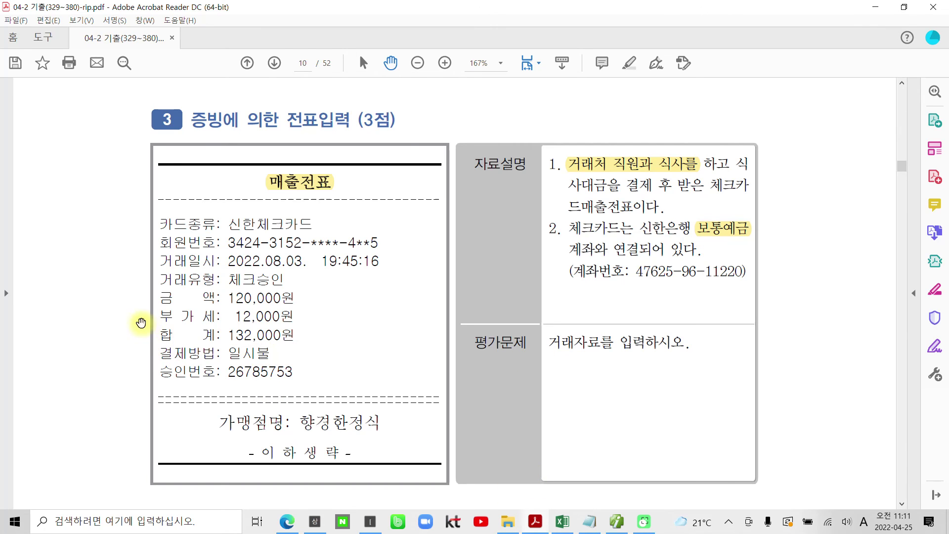
pyautogui.moveTo(150, 306); pyautogui.dragTo(316, 327)
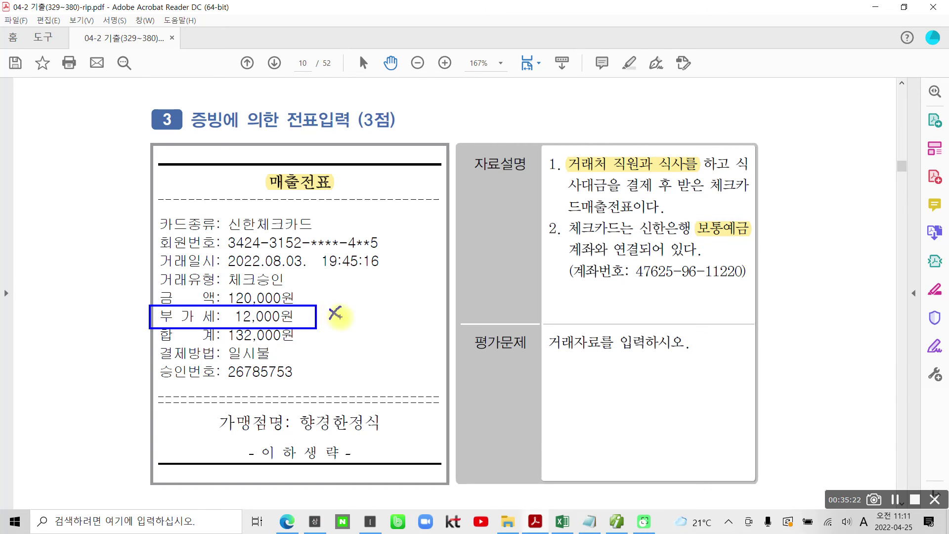
pyautogui.press('Escape')
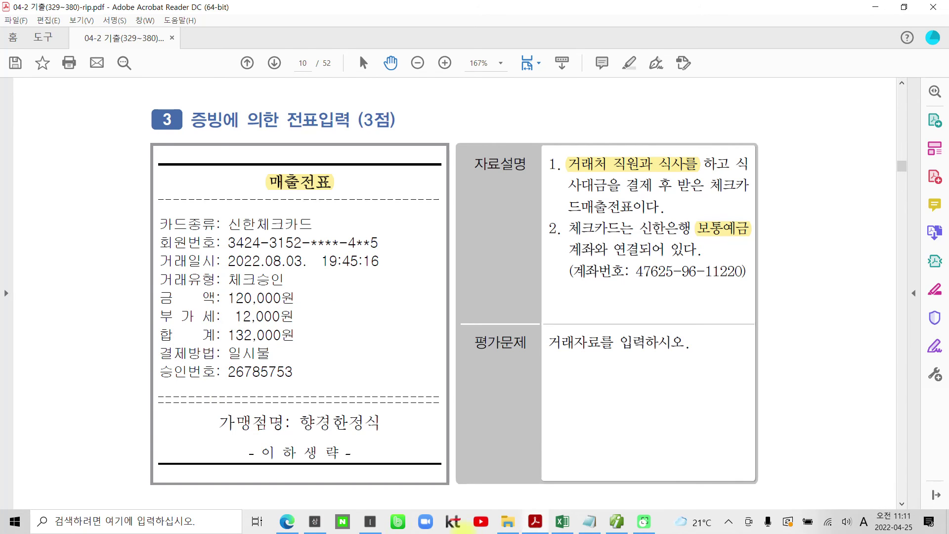
pyautogui.moveTo(619, 527)
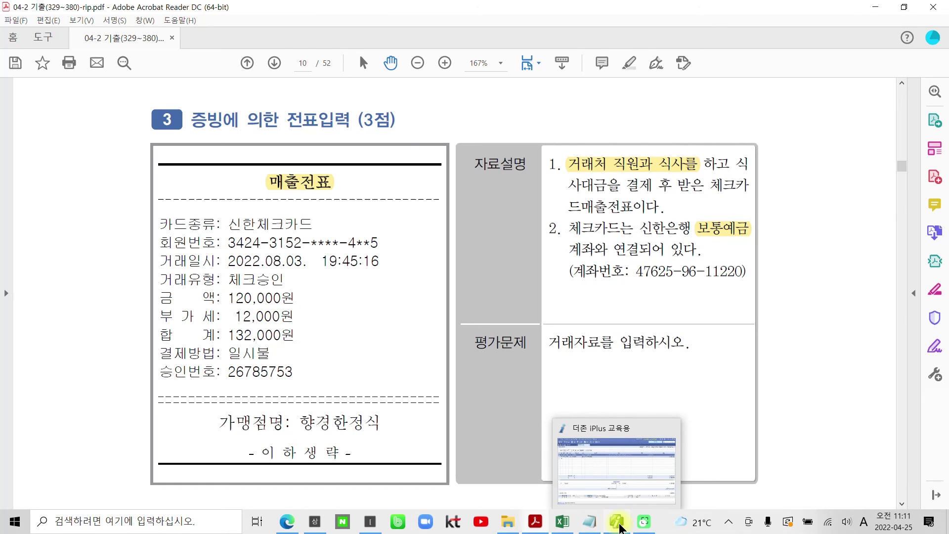
# Start an 08-03 voucher debiting 813 접대비 132,000.
pyautogui.click(619, 527)
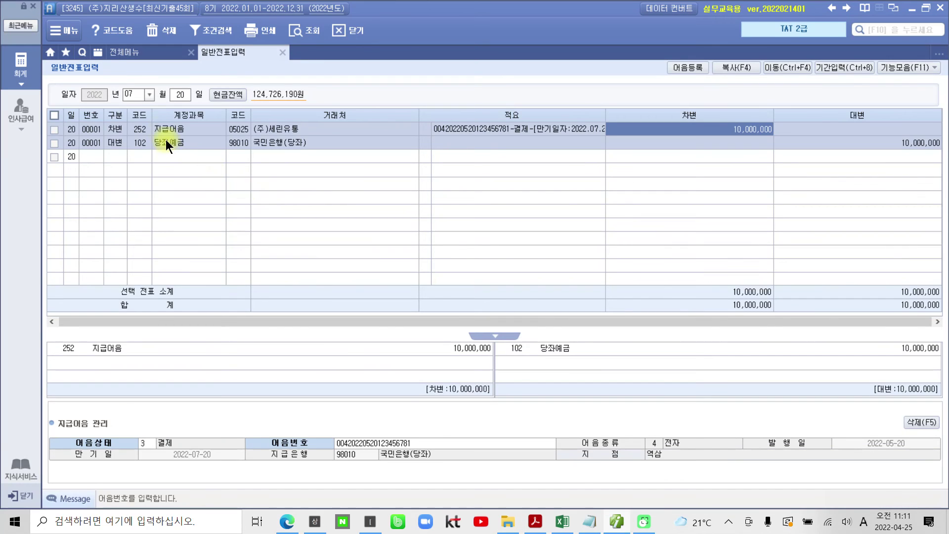
pyautogui.click(130, 97)
pyautogui.write('08')
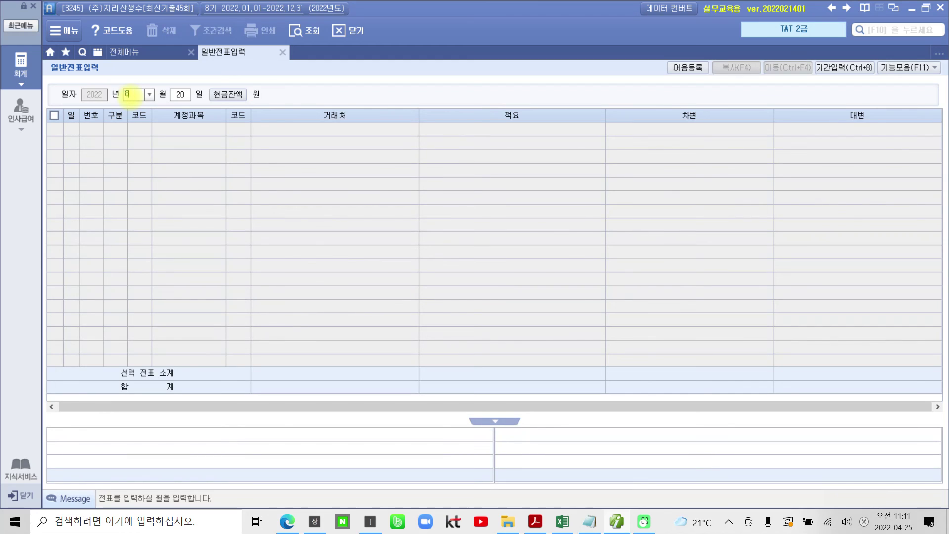
pyautogui.write('03')
pyautogui.press('Return')
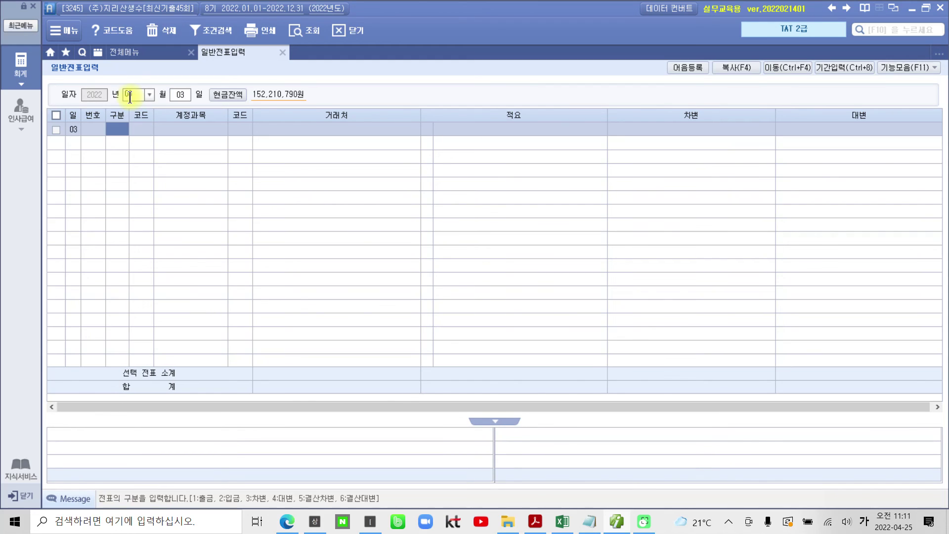
pyautogui.write('3')
pyautogui.press('Return')
pyautogui.write('81')
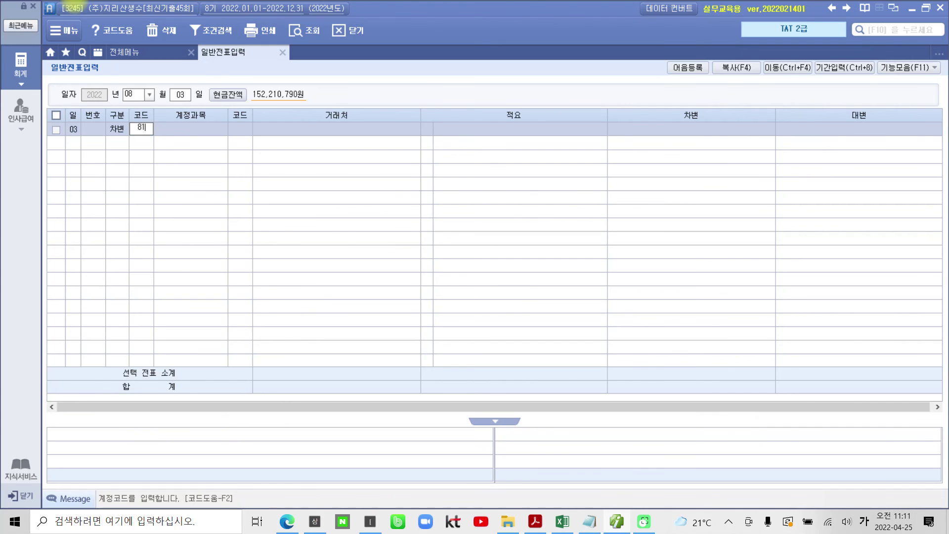
pyautogui.write('3')
pyautogui.press('Return')
pyautogui.press('Return')
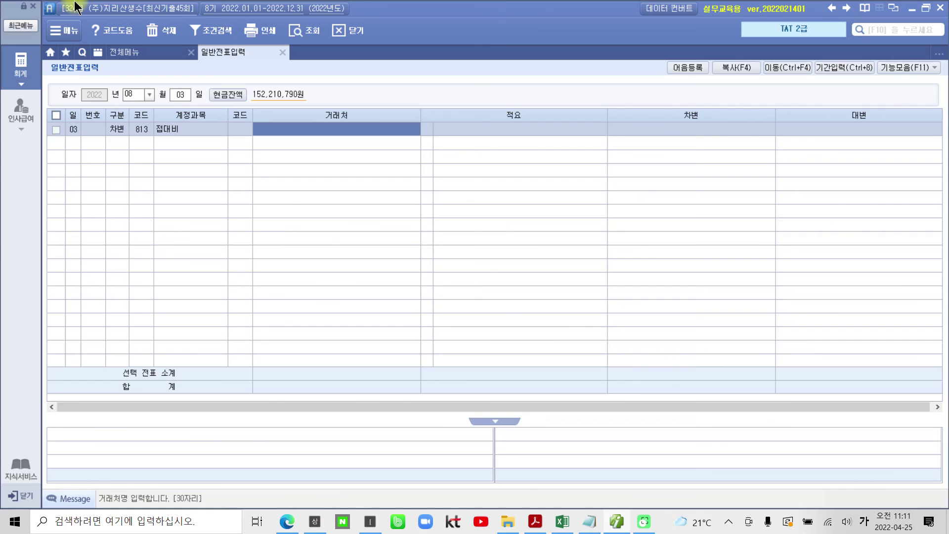
pyautogui.press('Return')
pyautogui.press('Return')
pyautogui.press('Return')
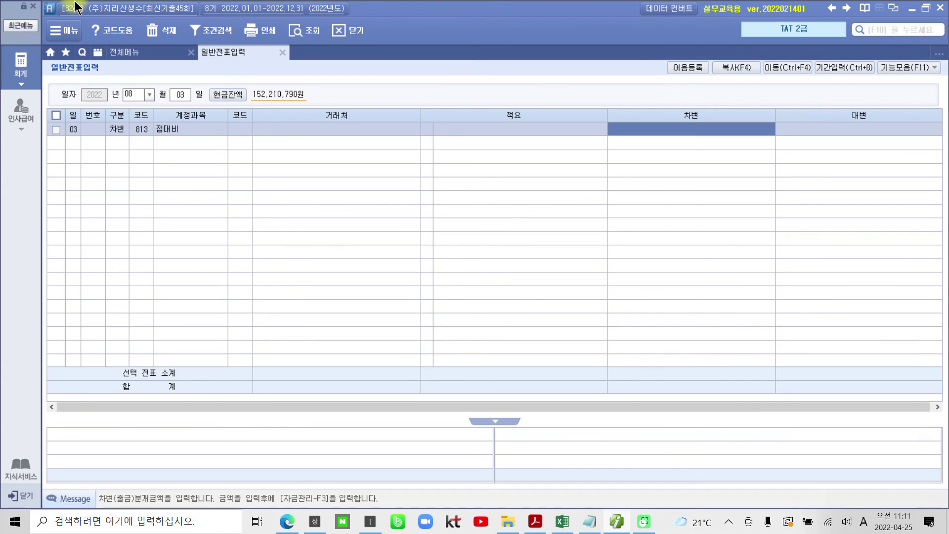
pyautogui.write('1320000')
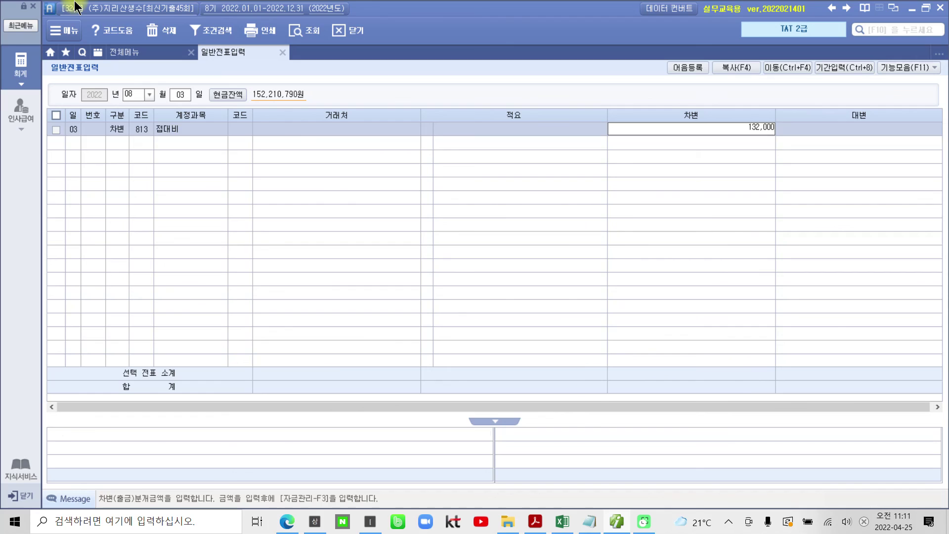
pyautogui.press('Return')
# Credit 103 보통예금 132,000 with client 신한은행(보통) and review the voucher.
pyautogui.write('4')
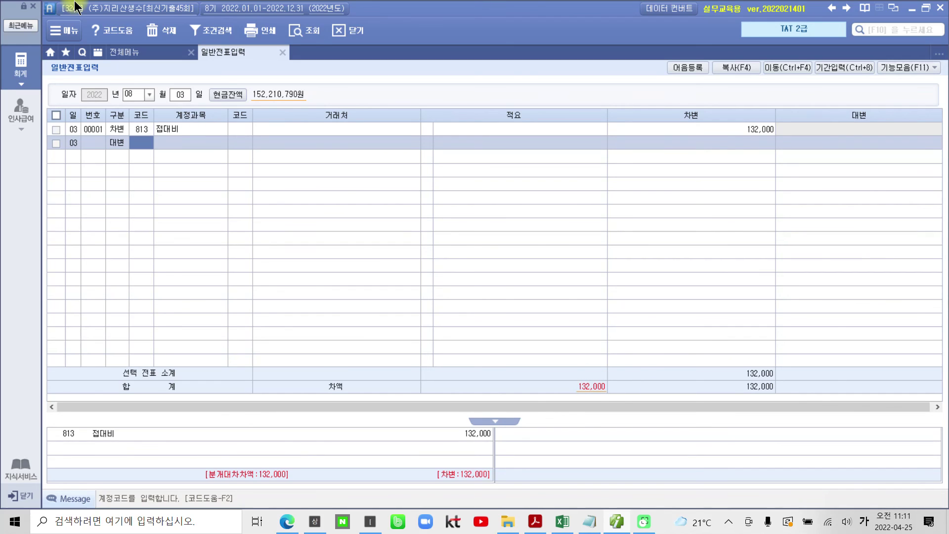
pyautogui.write('103')
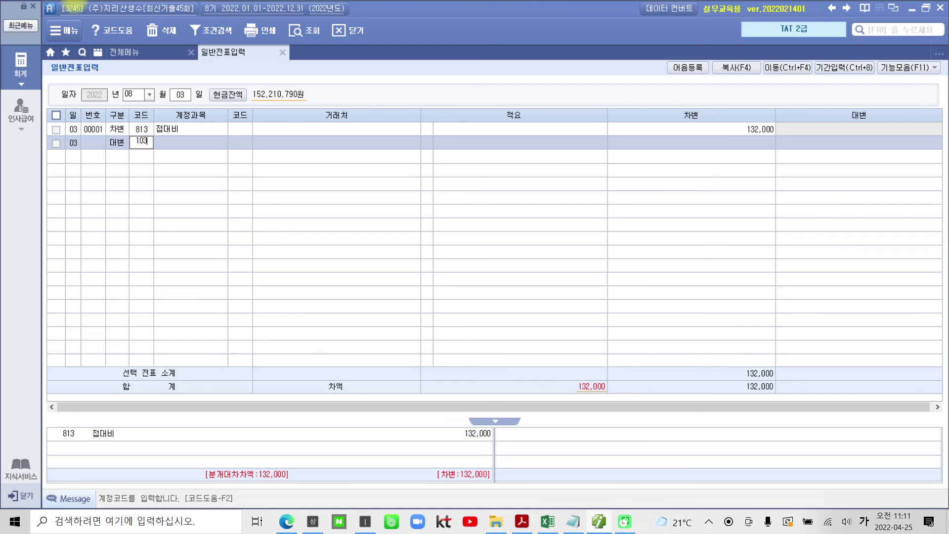
pyautogui.press('Return')
pyautogui.write('신한')
pyautogui.press('Return')
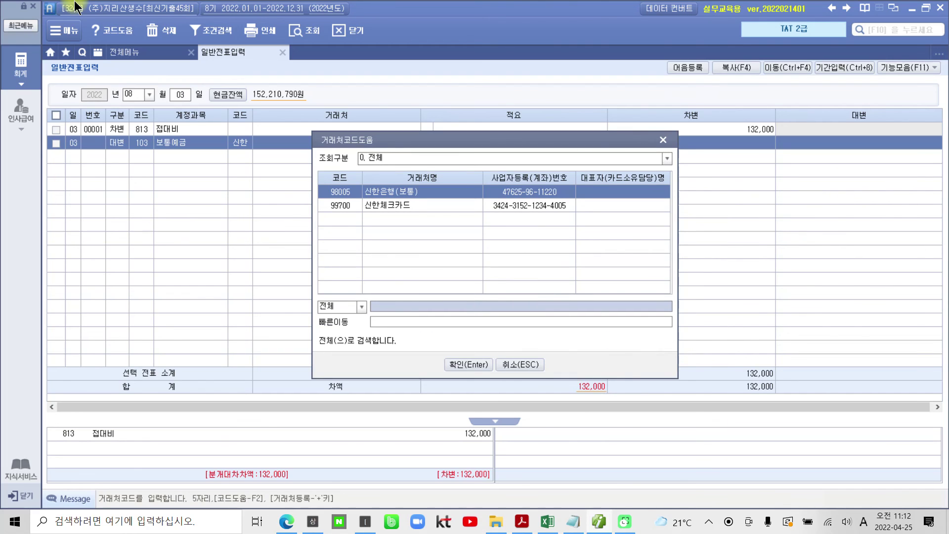
pyautogui.press('Return')
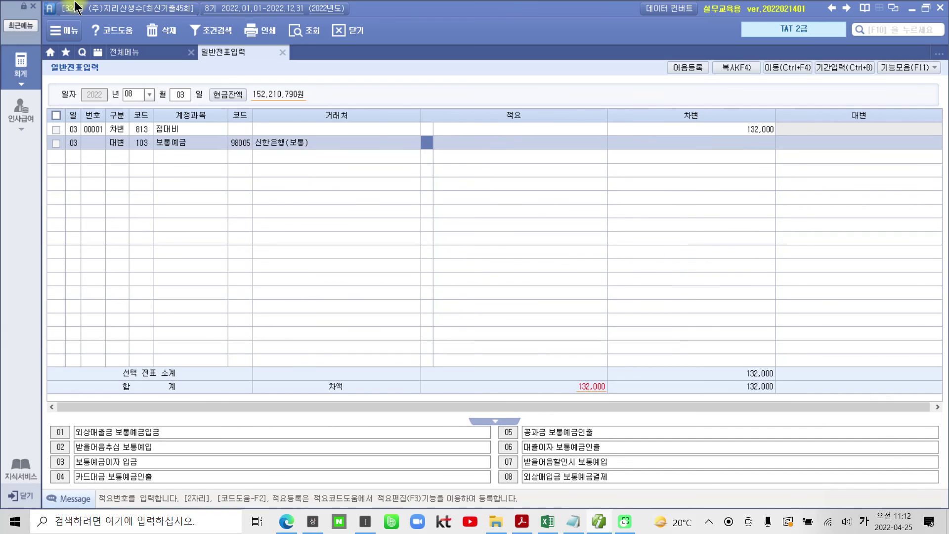
pyautogui.press('Return')
pyautogui.write('1320000')
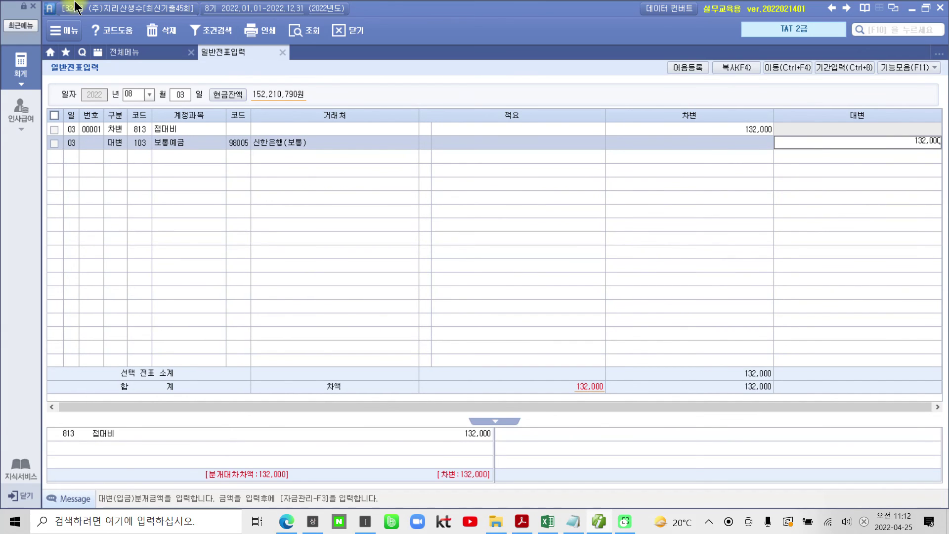
pyautogui.press('Return')
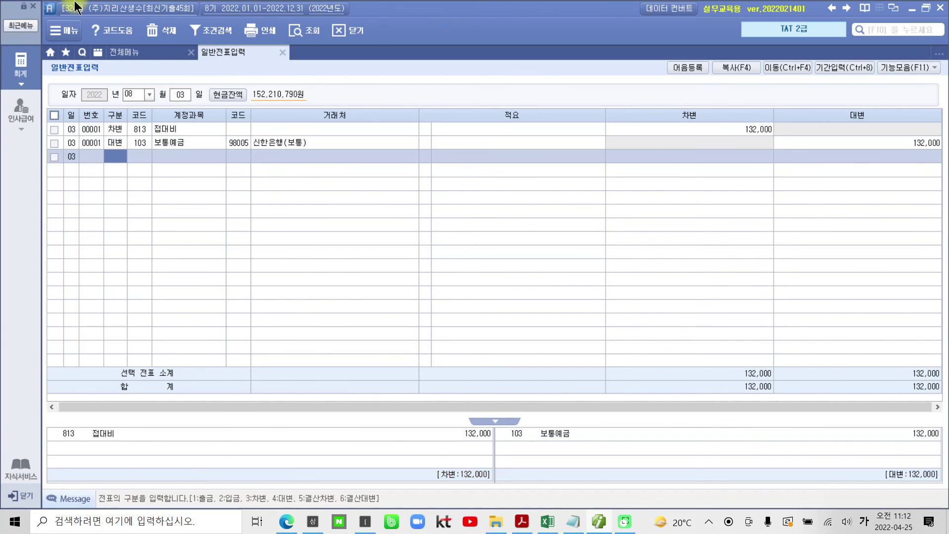
pyautogui.click(117, 129)
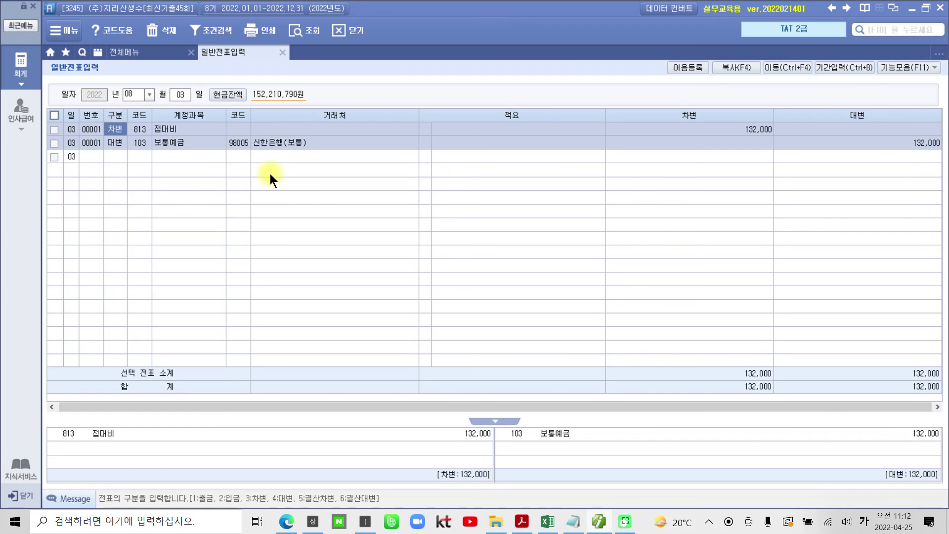
# Scroll the PDF to problem 4 and highlight the 출장비 정산서 title in yellow.
pyautogui.click(600, 522)
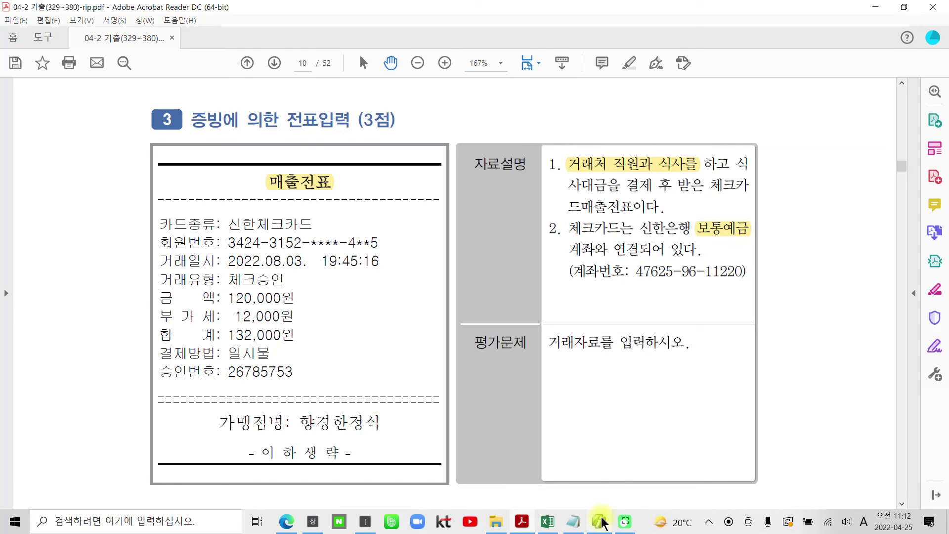
pyautogui.scroll(-2, 280, 232)
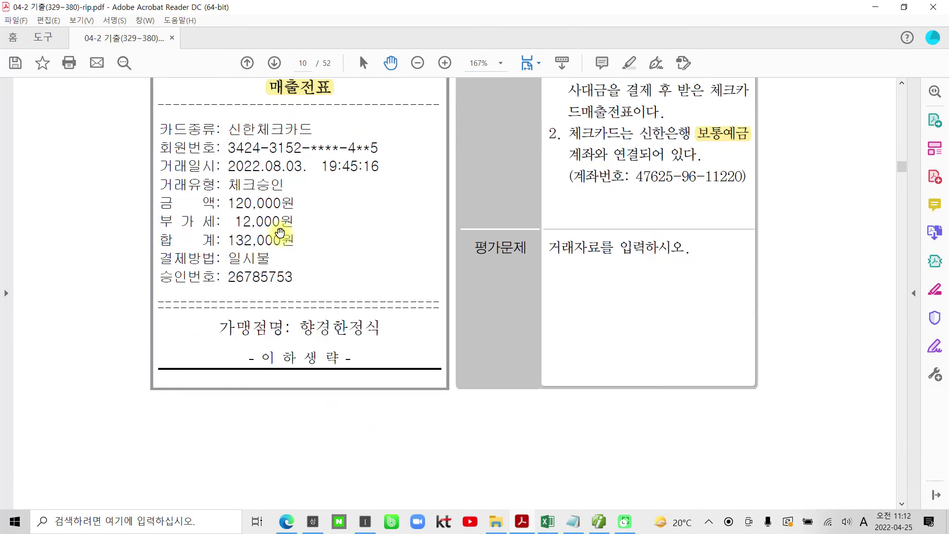
pyautogui.scroll(-10, 280, 232)
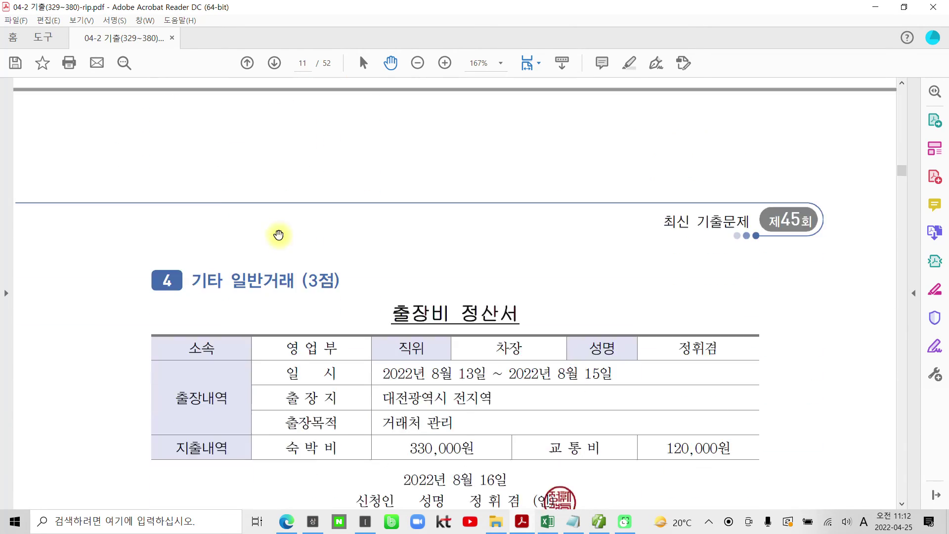
pyautogui.scroll(-2, 279, 235)
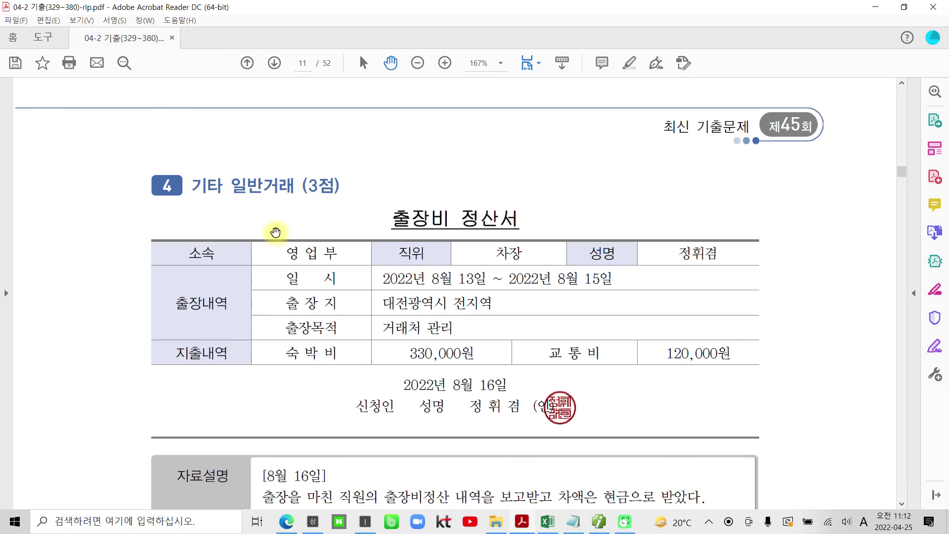
pyautogui.scroll(-1, 271, 229)
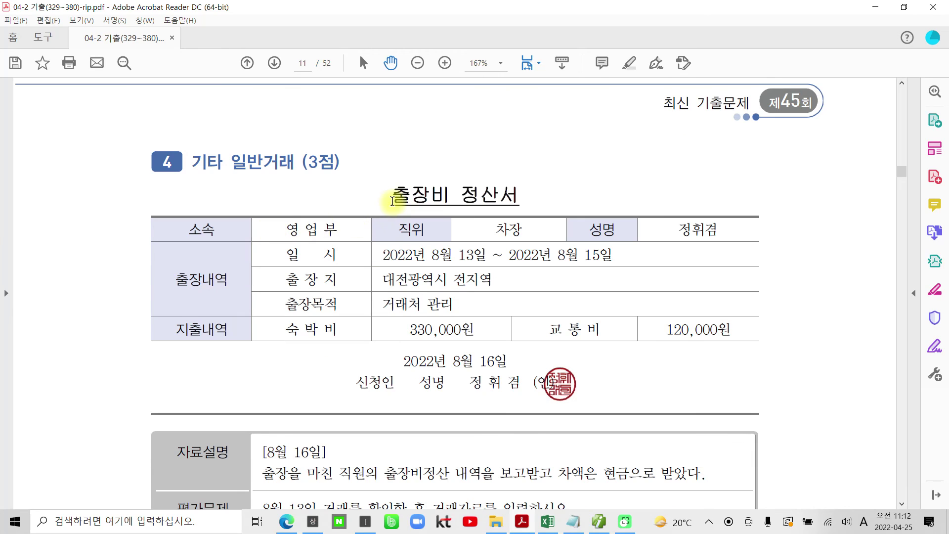
pyautogui.moveTo(392, 200); pyautogui.dragTo(508, 195)
pyautogui.rightClick(564, 197)
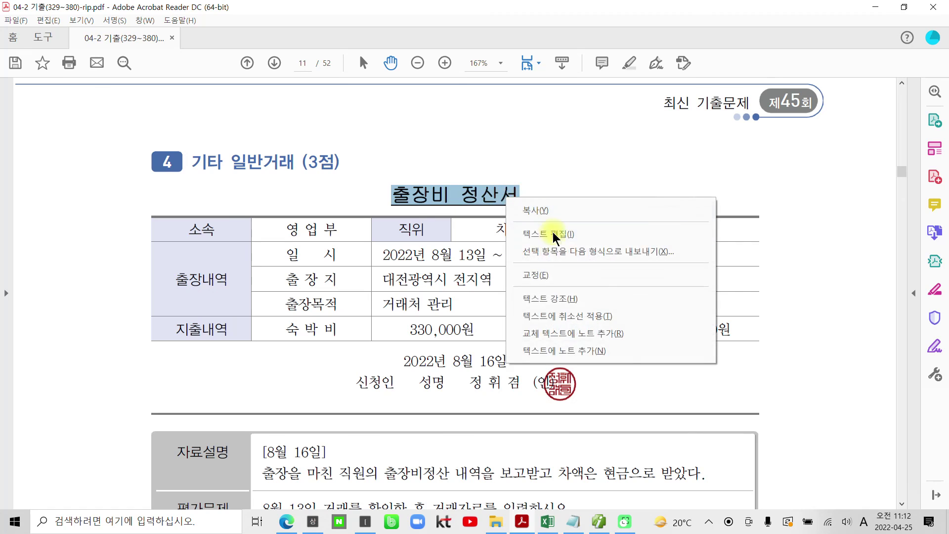
pyautogui.click(537, 293)
# Highlight the phrase 차액은 현금으로 받았다 in yellow.
pyautogui.scroll(-3, 533, 274)
pyautogui.scroll(-2, 304, 435)
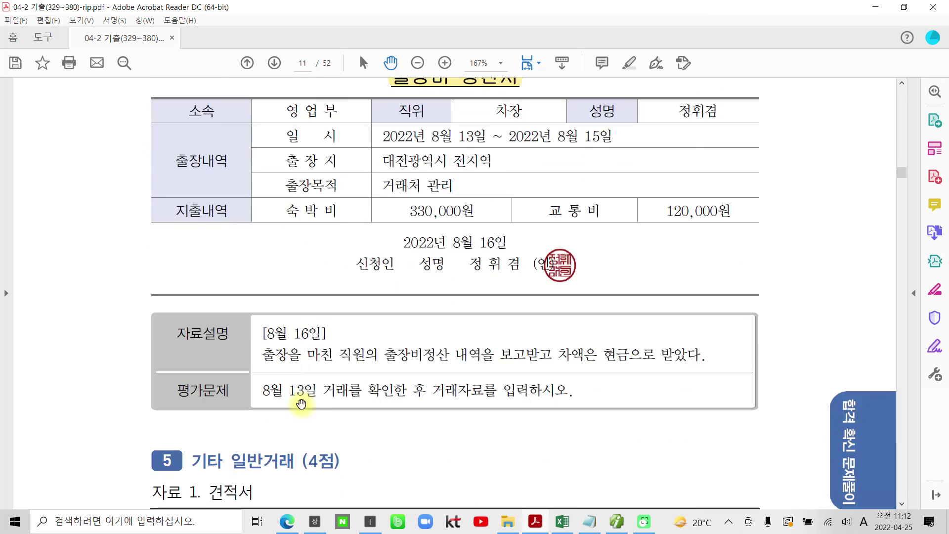
pyautogui.scroll(1, 271, 375)
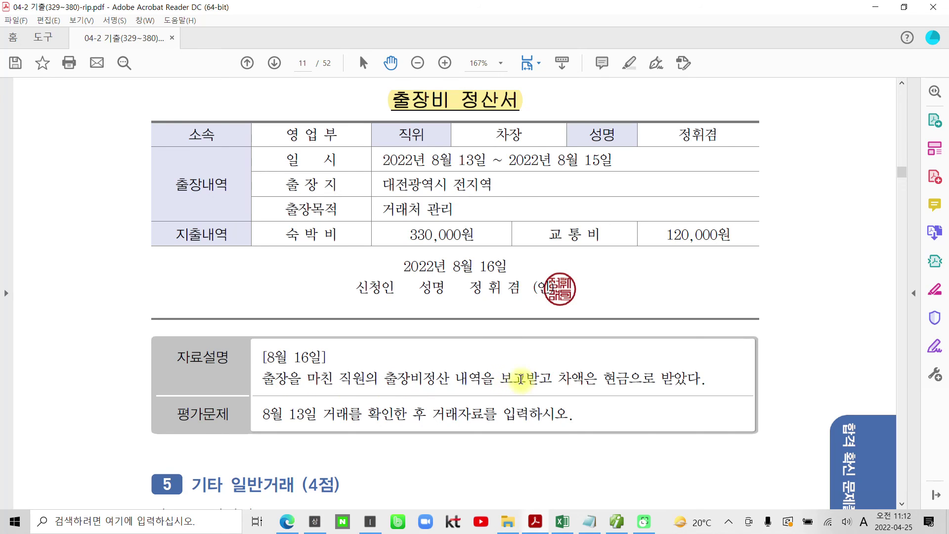
pyautogui.moveTo(559, 378); pyautogui.dragTo(699, 380)
pyautogui.rightClick(697, 380)
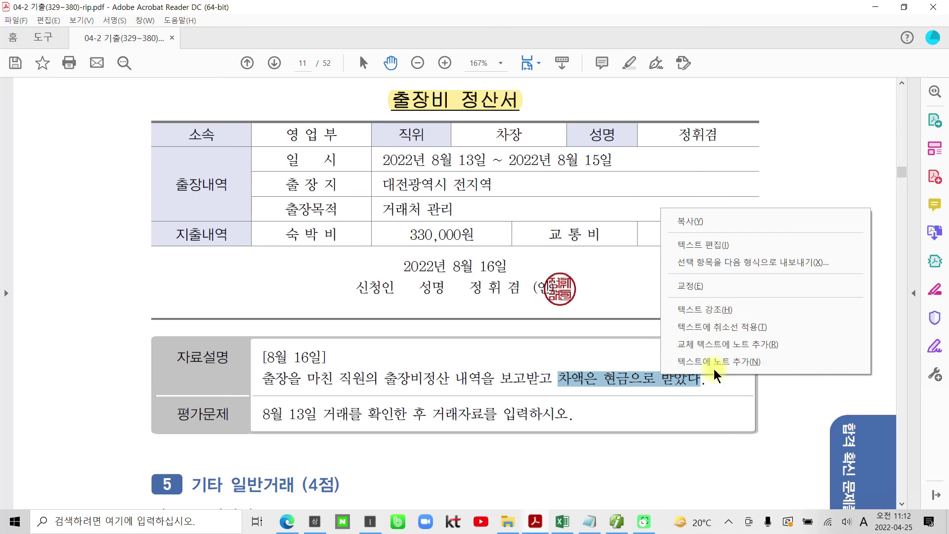
pyautogui.click(722, 310)
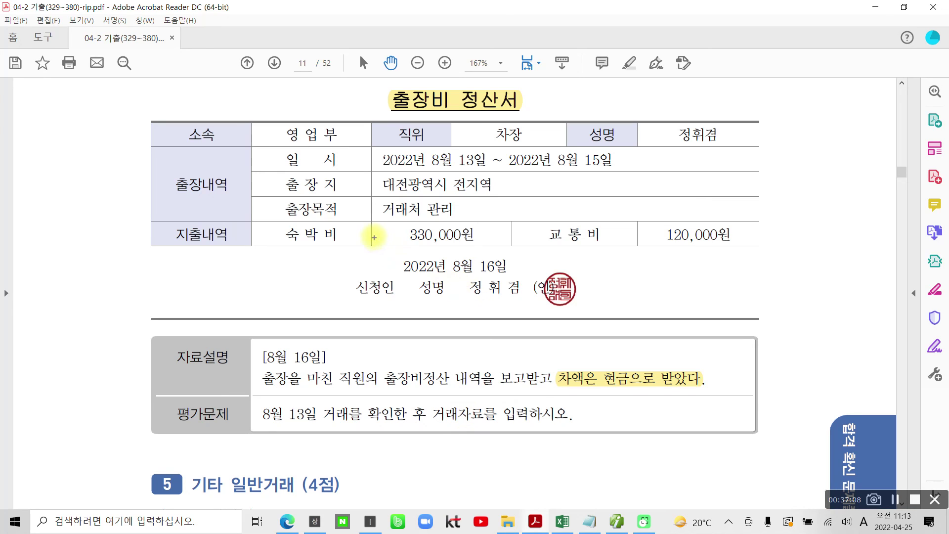
# Ink-mark both expense amounts, total 450,000, and the date 8월 13일, then clear the marks.
pyautogui.moveTo(364, 218)
pyautogui.mouseDown()
pyautogui.moveTo(482, 248)
pyautogui.moveTo(763, 254)
pyautogui.mouseUp()
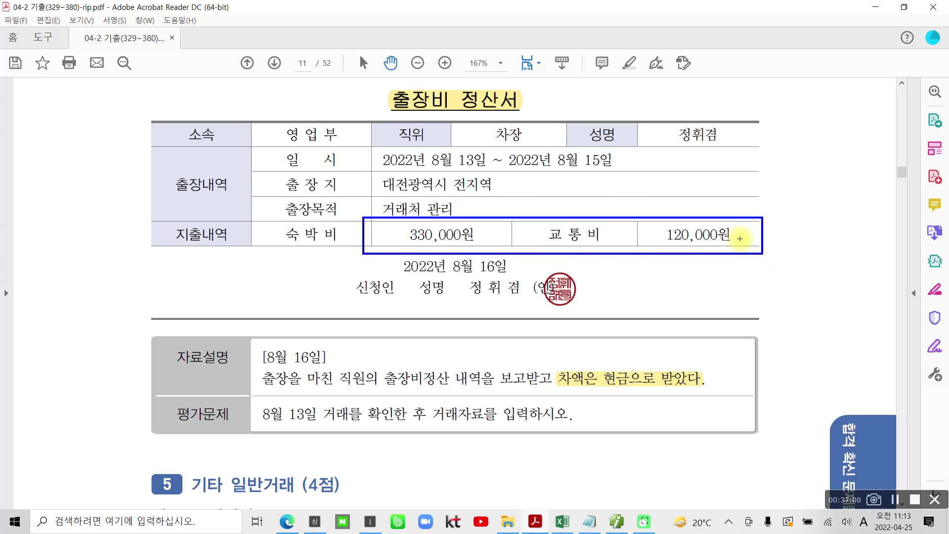
pyautogui.moveTo(735, 143)
pyautogui.mouseDown()
pyautogui.moveTo(654, 143)
pyautogui.moveTo(735, 119)
pyautogui.moveTo(732, 144)
pyautogui.mouseUp()
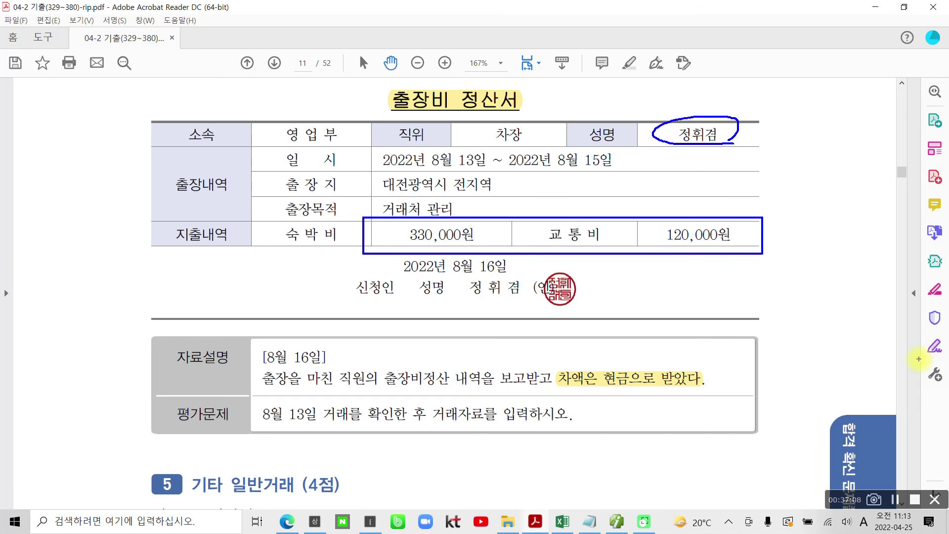
pyautogui.moveTo(655, 261)
pyautogui.mouseDown()
pyautogui.moveTo(673, 284)
pyautogui.moveTo(647, 290)
pyautogui.mouseUp()
pyautogui.moveTo(685, 256)
pyautogui.mouseDown()
pyautogui.moveTo(669, 291)
pyautogui.moveTo(704, 263)
pyautogui.mouseUp()
pyautogui.moveTo(706, 264); pyautogui.dragTo(718, 266)
pyautogui.moveTo(724, 280)
pyautogui.mouseDown()
pyautogui.moveTo(721, 292)
pyautogui.moveTo(756, 272)
pyautogui.moveTo(781, 271)
pyautogui.mouseUp()
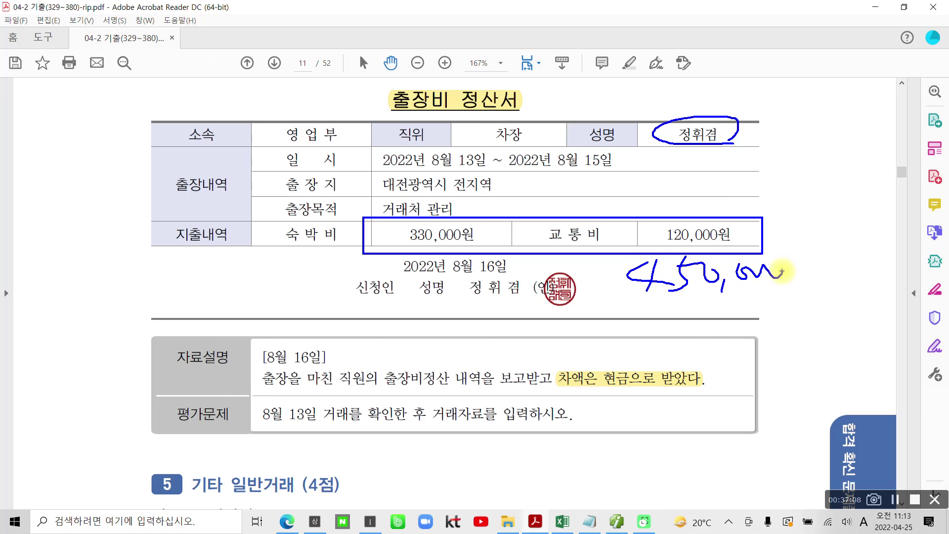
pyautogui.moveTo(261, 399)
pyautogui.mouseDown()
pyautogui.moveTo(245, 420)
pyautogui.moveTo(321, 406)
pyautogui.moveTo(253, 401)
pyautogui.mouseUp()
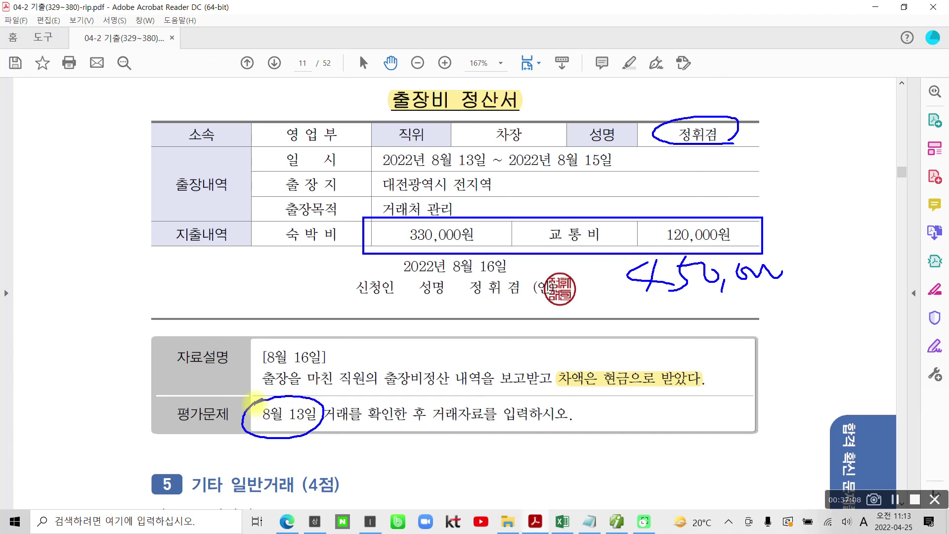
pyautogui.press('Escape')
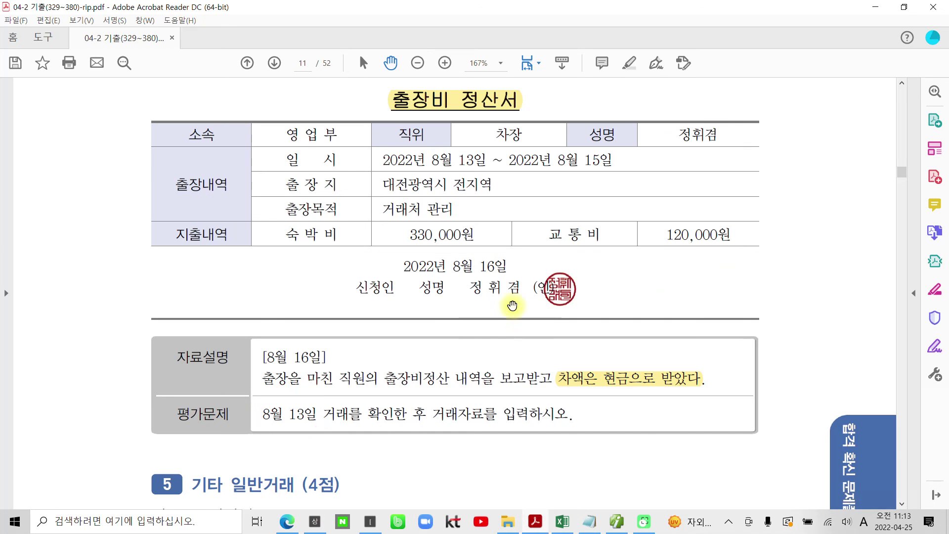
# Check the Aug 13 voucher's 134 가지급금 500,000 cash advance amount and partner, then reselect the day.
pyautogui.click(537, 525)
pyautogui.click(616, 521)
pyautogui.click(188, 99)
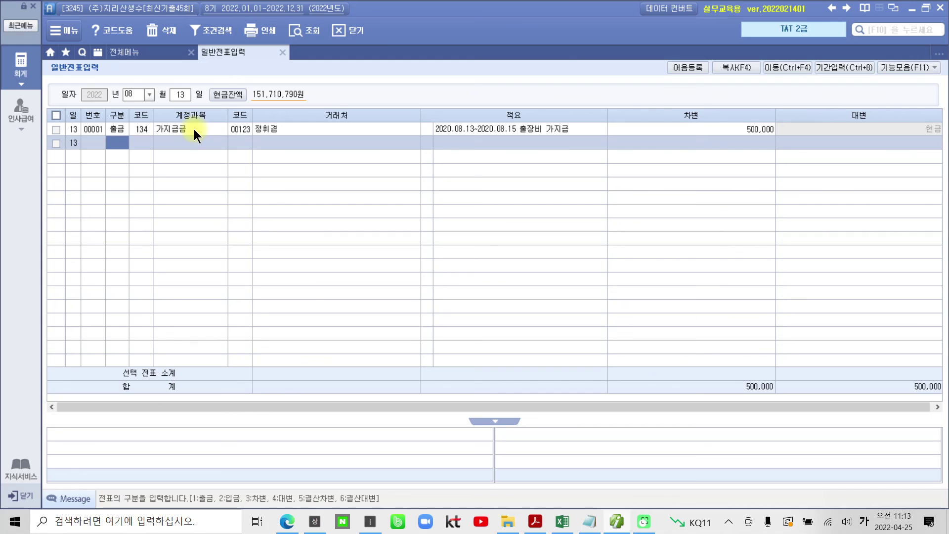
pyautogui.press('Up')
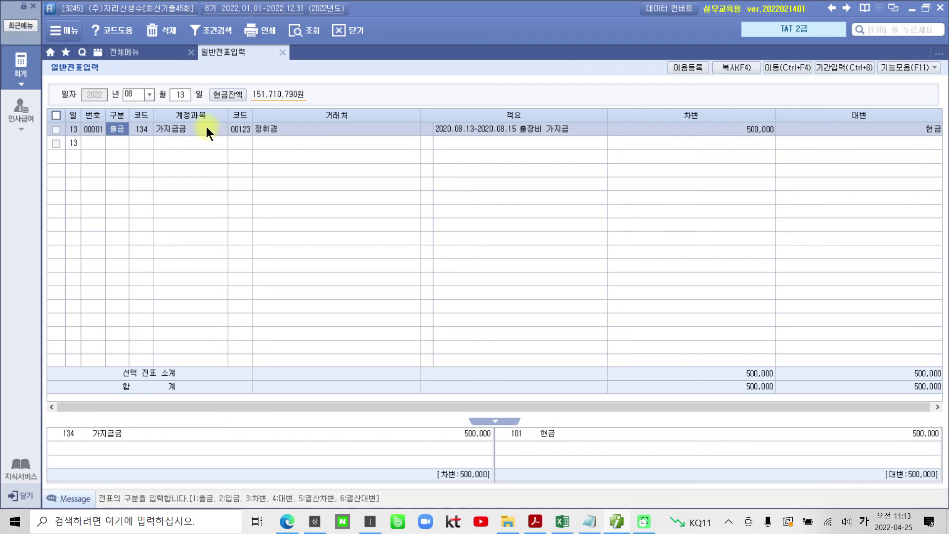
pyautogui.click(721, 131)
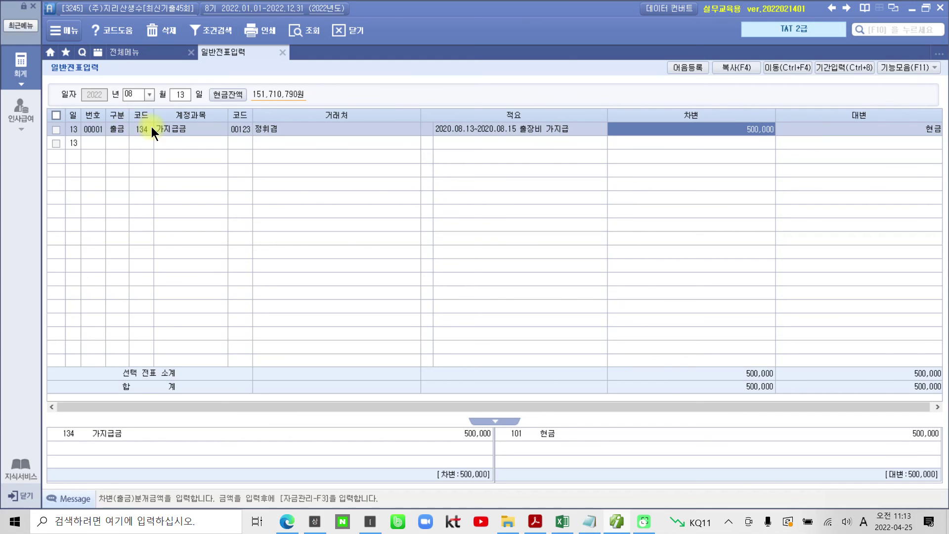
pyautogui.click(247, 129)
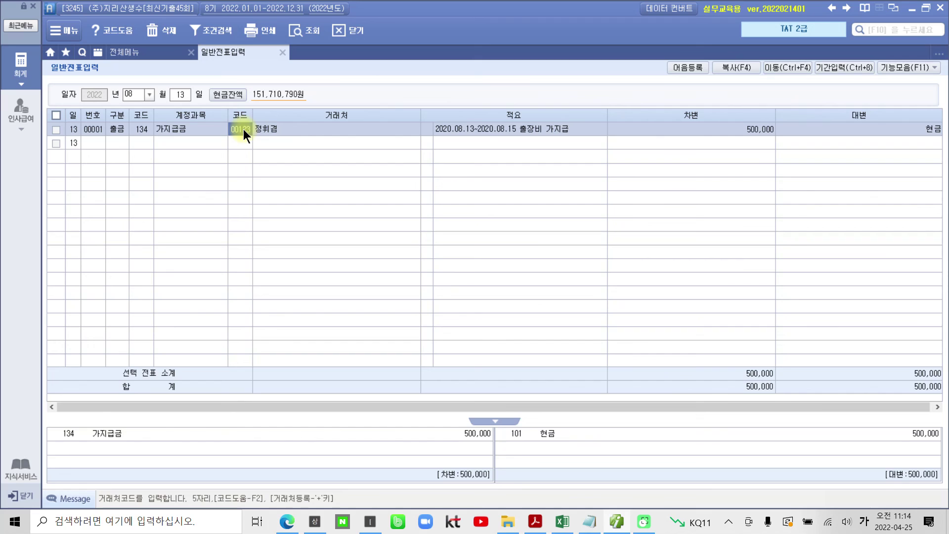
pyautogui.click(178, 93)
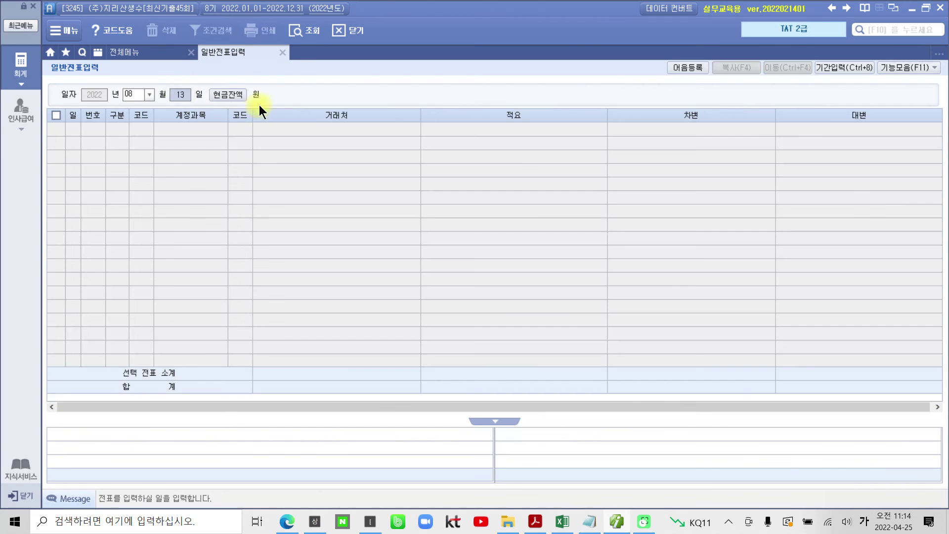
# Start the Aug 16 voucher crediting 134 가지급금, partner 00123, for 500,000.
pyautogui.write('16')
pyautogui.press('Return')
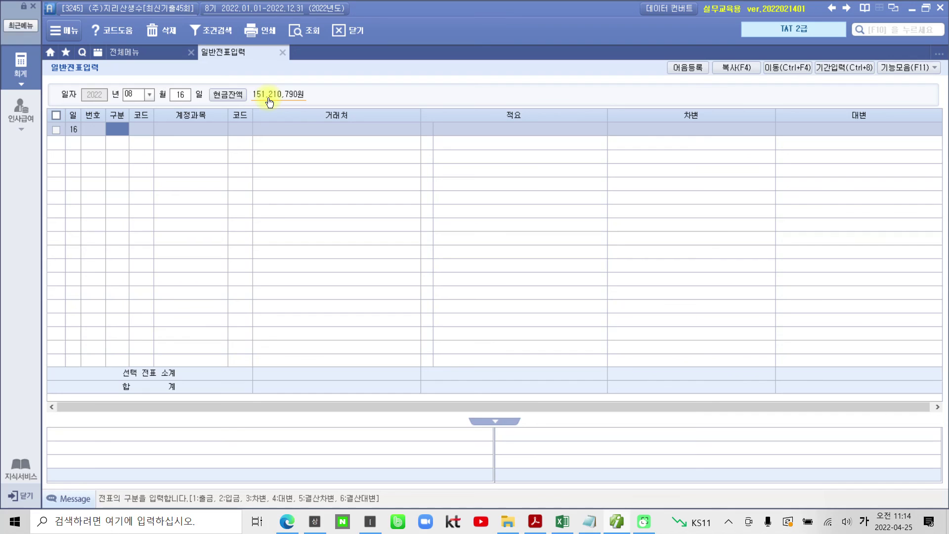
pyautogui.write('4')
pyautogui.press('Return')
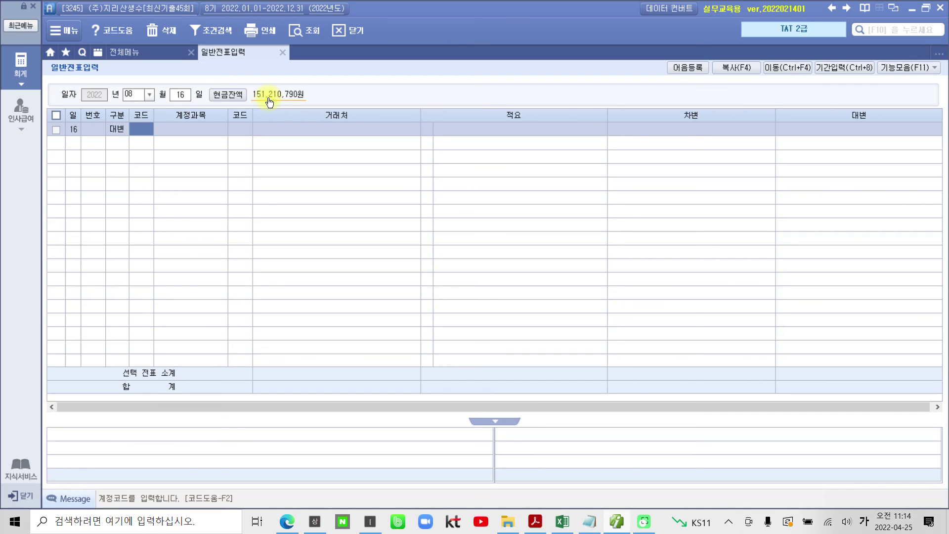
pyautogui.write('134')
pyautogui.press('Return')
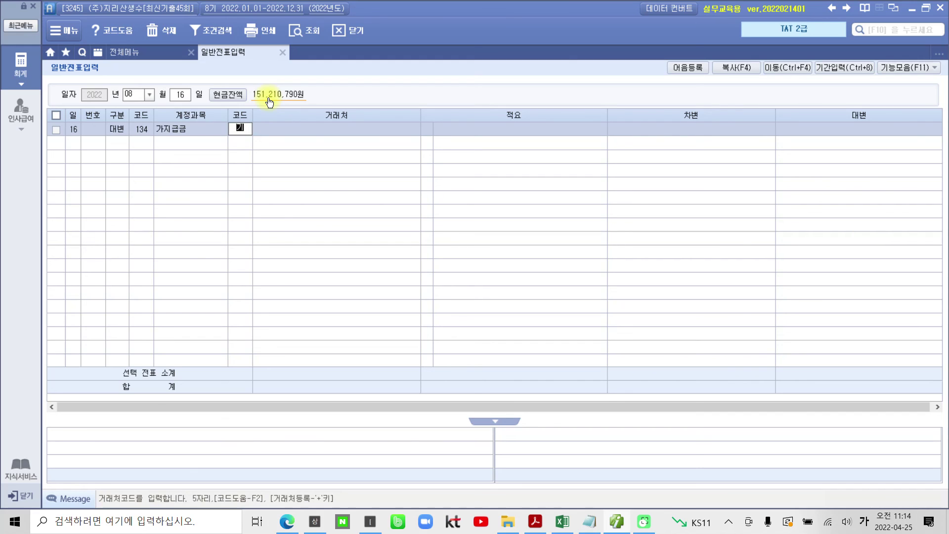
pyautogui.press('Return')
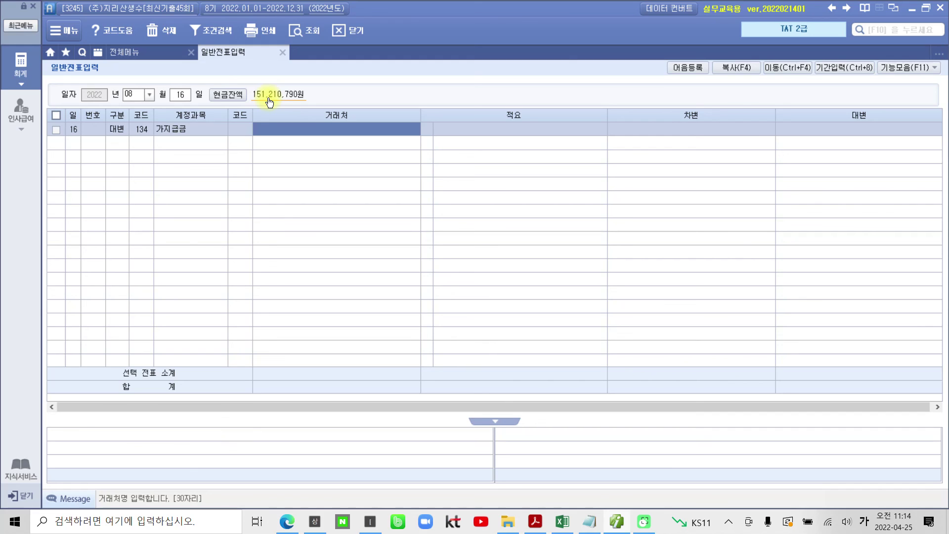
pyautogui.hotkey('shift', 'Tab')
pyautogui.write('123')
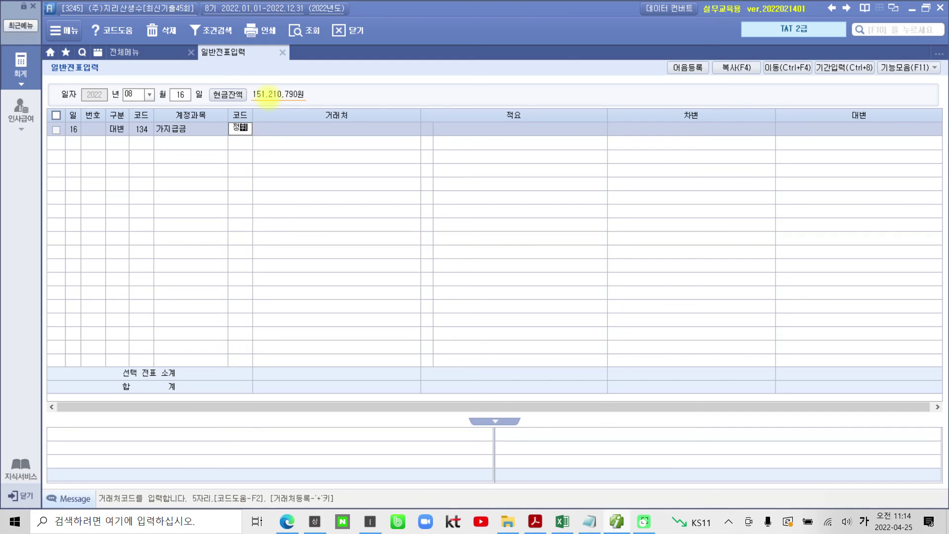
pyautogui.press('Return')
pyautogui.press('Return')
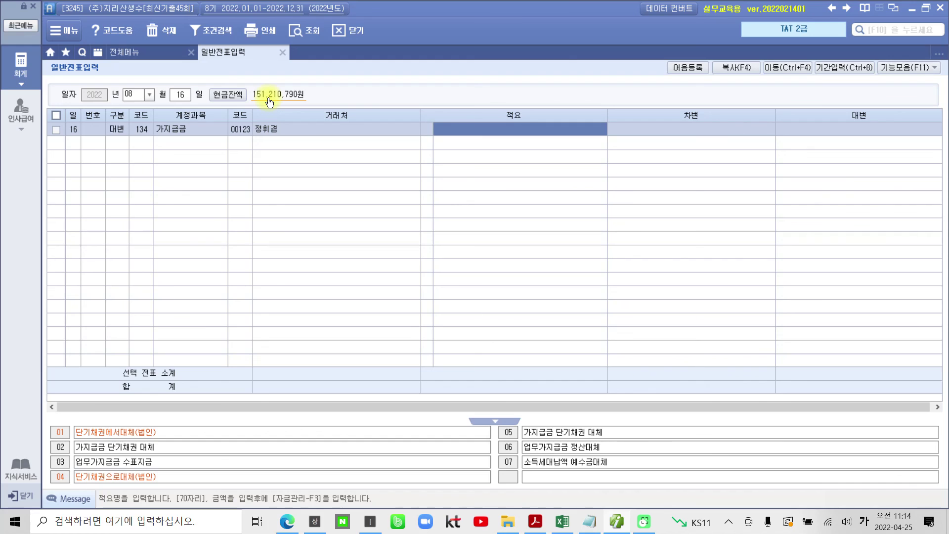
pyautogui.press('Return')
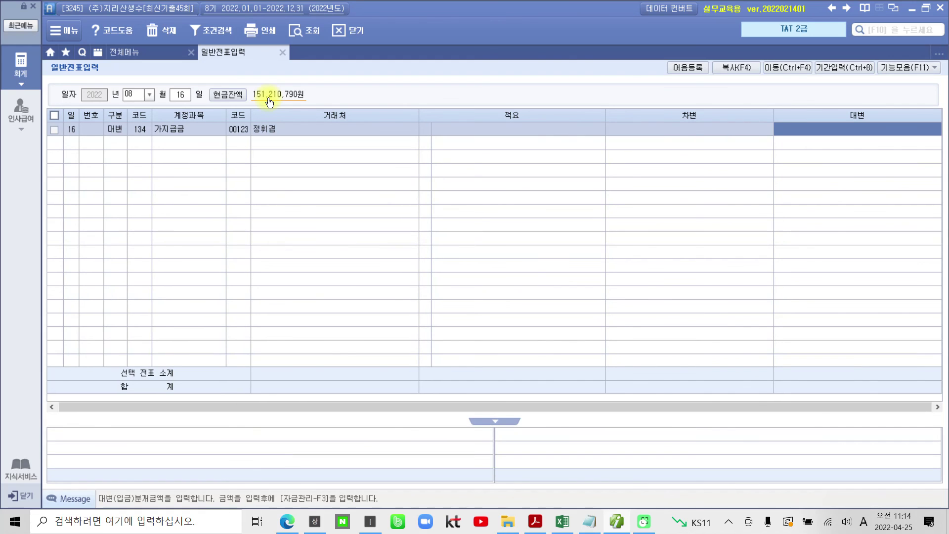
pyautogui.write('5000000')
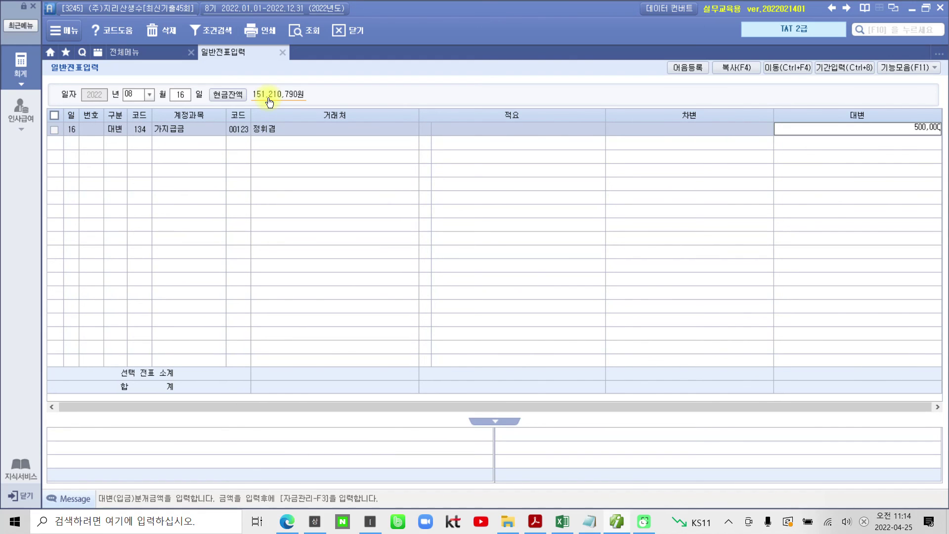
pyautogui.press('Return')
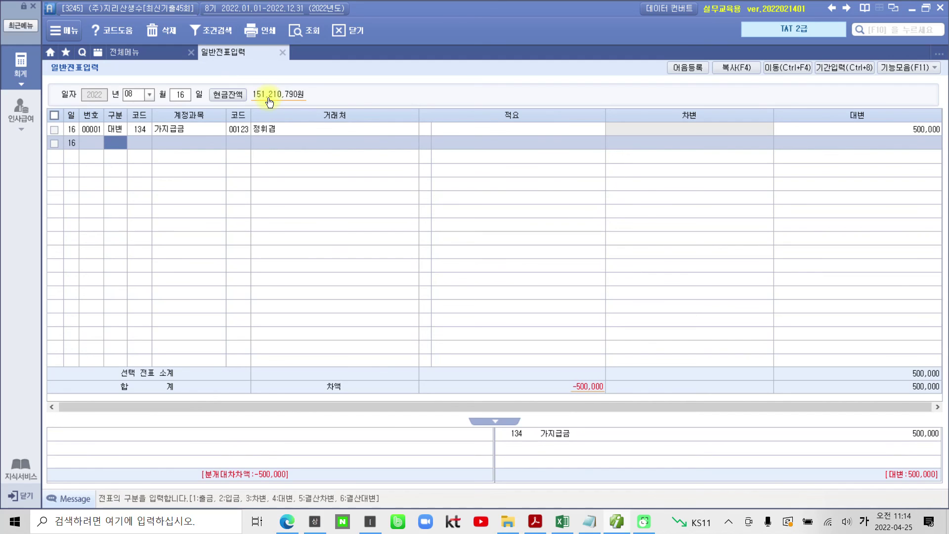
# Add a debit line for 812 여비교통비 of 450,000.
pyautogui.write('3')
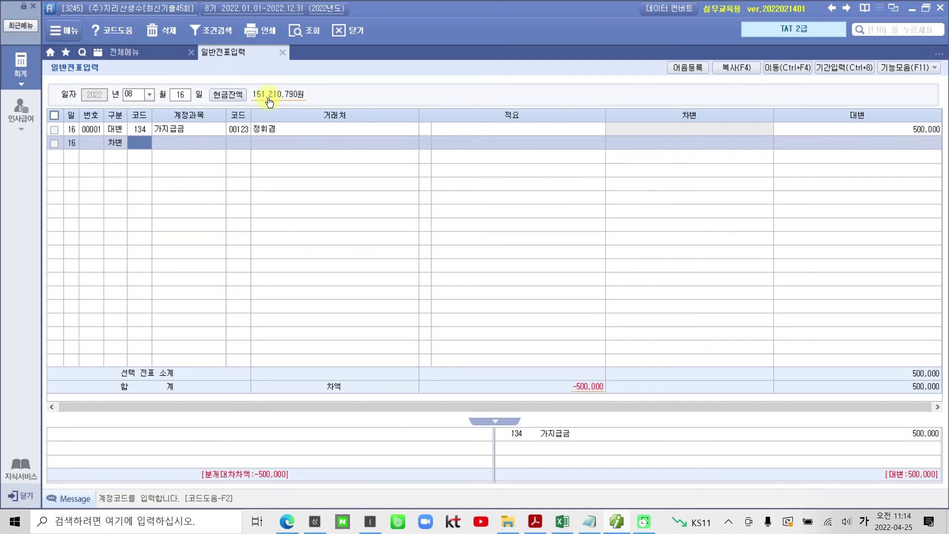
pyautogui.write('812')
pyautogui.press('Return')
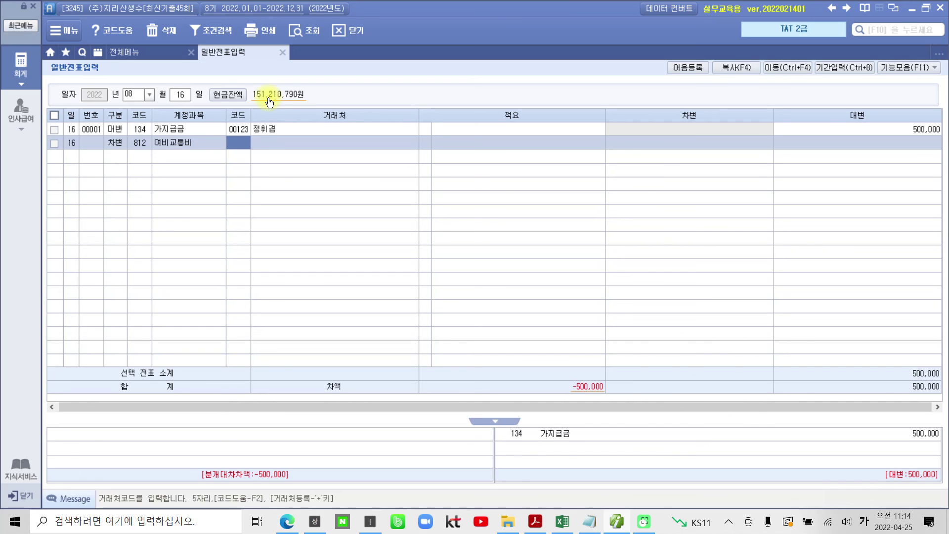
pyautogui.press('Return')
pyautogui.press('Return')
pyautogui.press('Return')
pyautogui.press('Return')
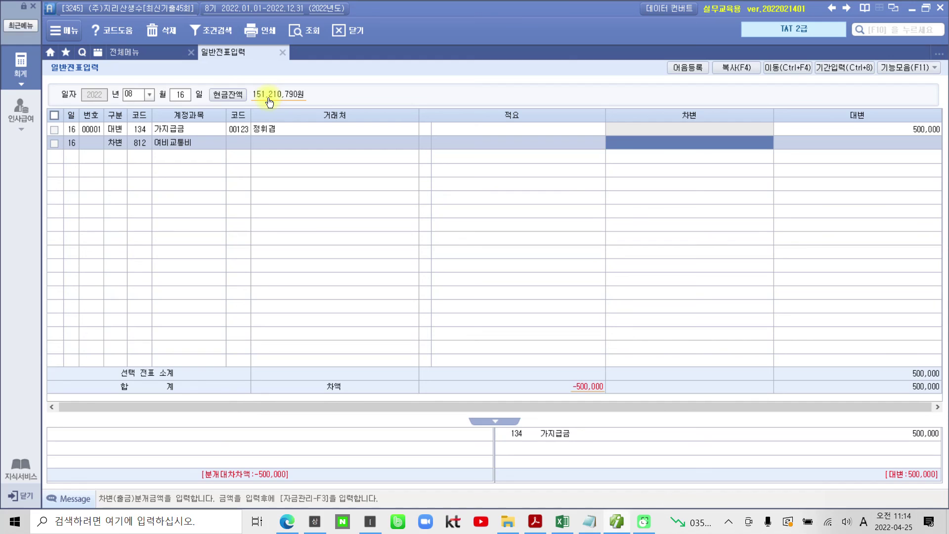
pyautogui.write('4500000')
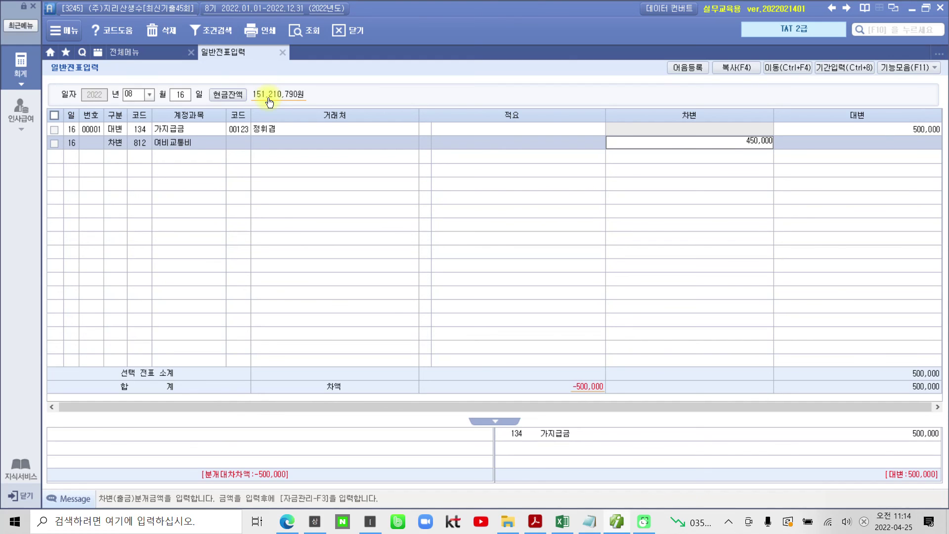
pyautogui.press('Return')
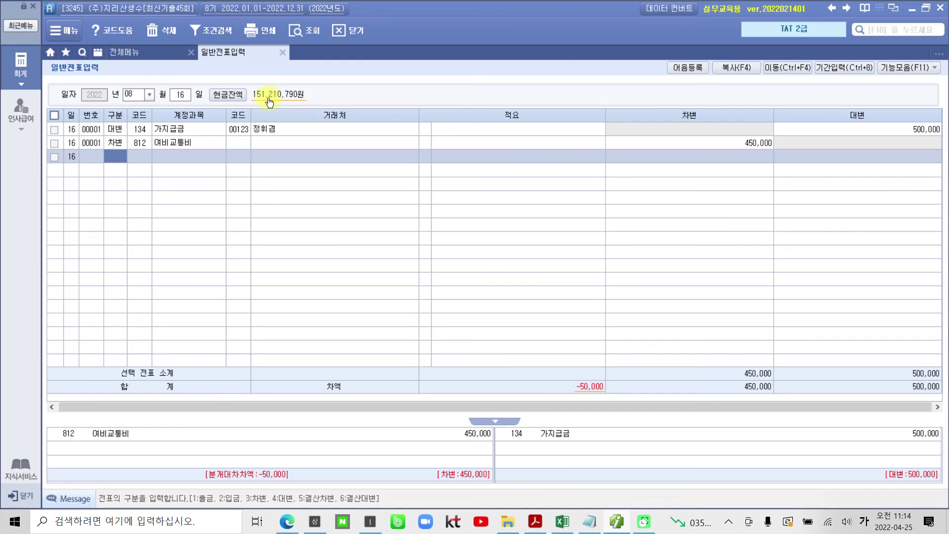
# Add a debit line for 101 현금 of 50,000, balancing the voucher at 500,000.
pyautogui.write('3')
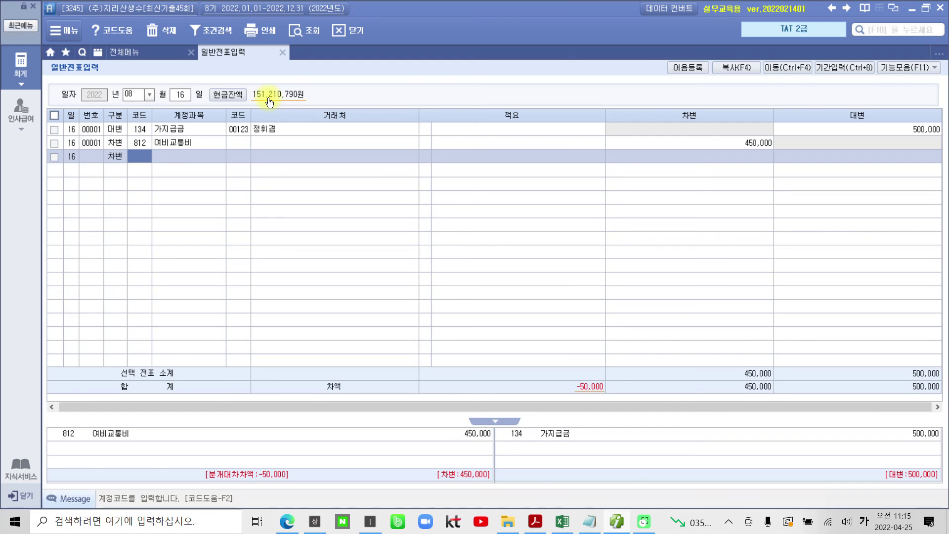
pyautogui.write('101')
pyautogui.press('Return')
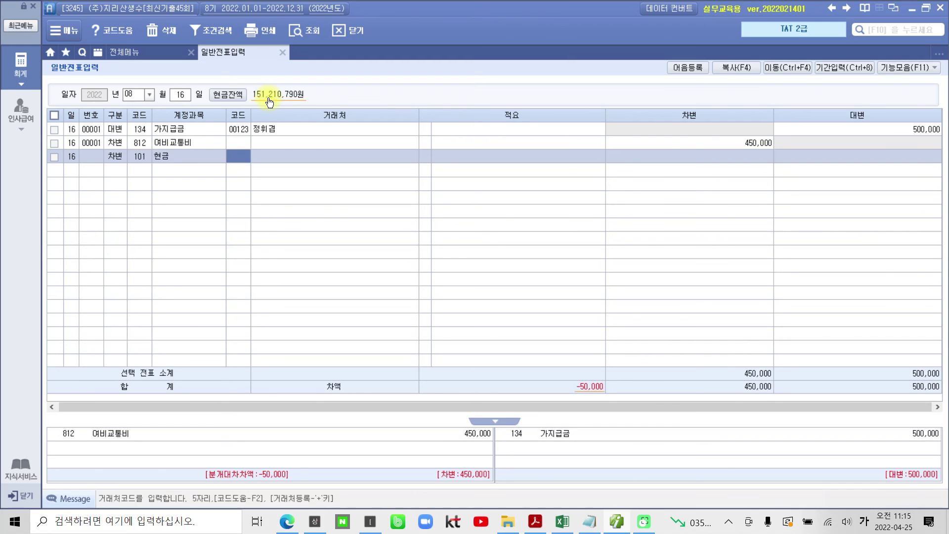
pyautogui.press('Return')
pyautogui.press('Return')
pyautogui.press('Return')
pyautogui.press('Return')
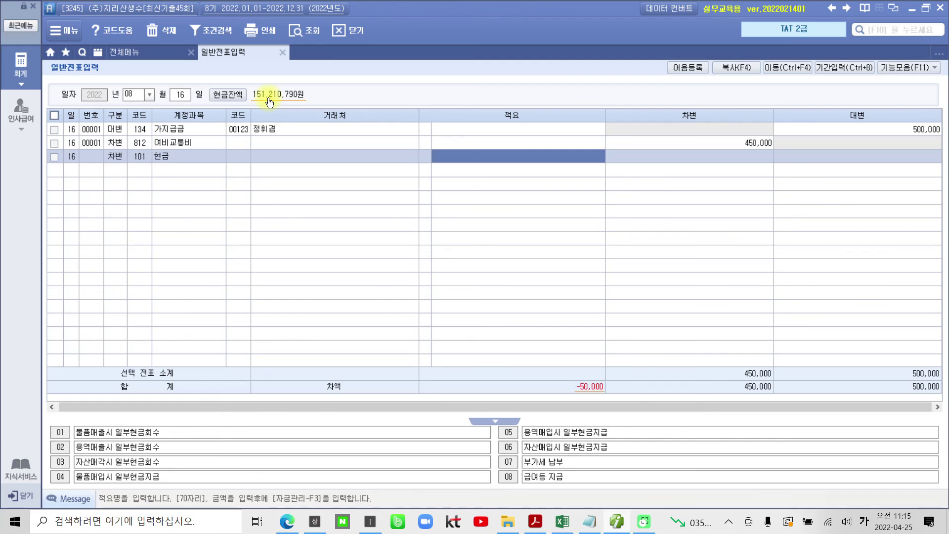
pyautogui.write('500000')
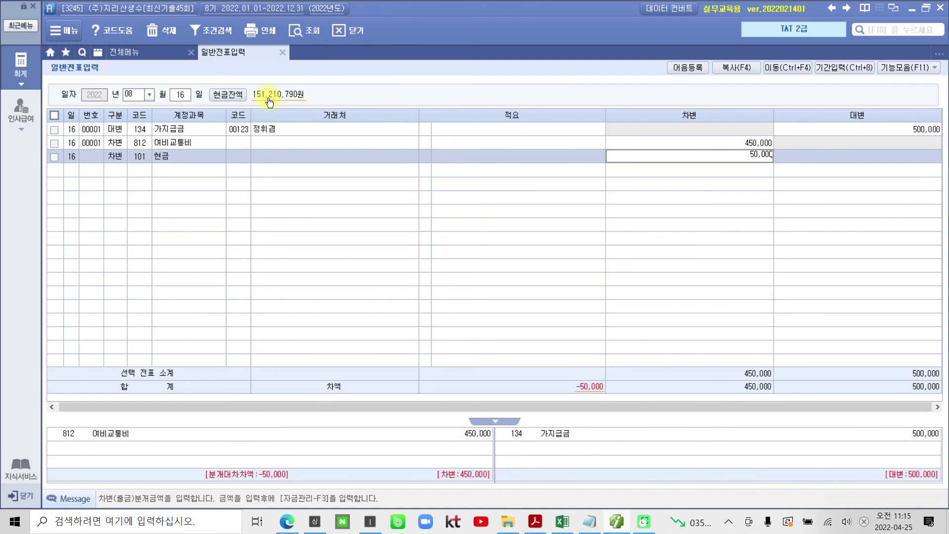
pyautogui.press('Return')
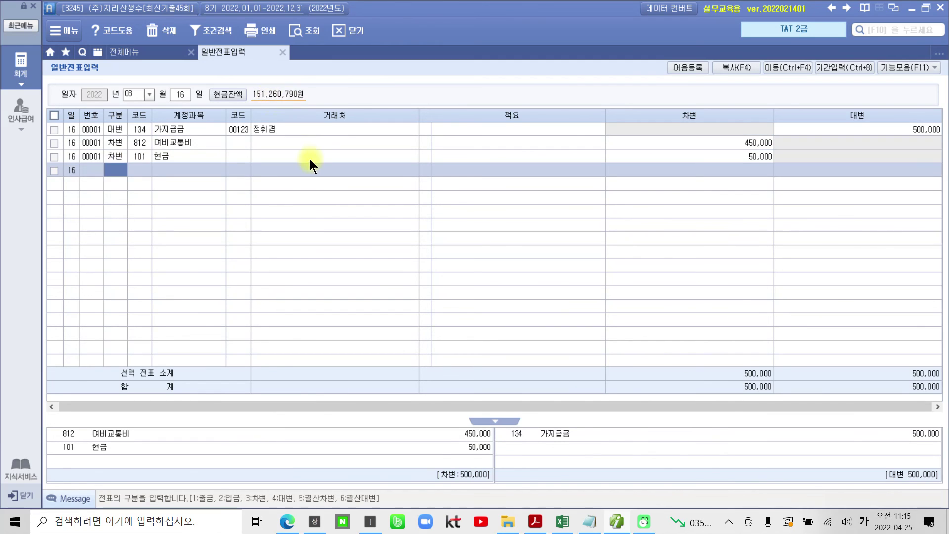
pyautogui.click(109, 158)
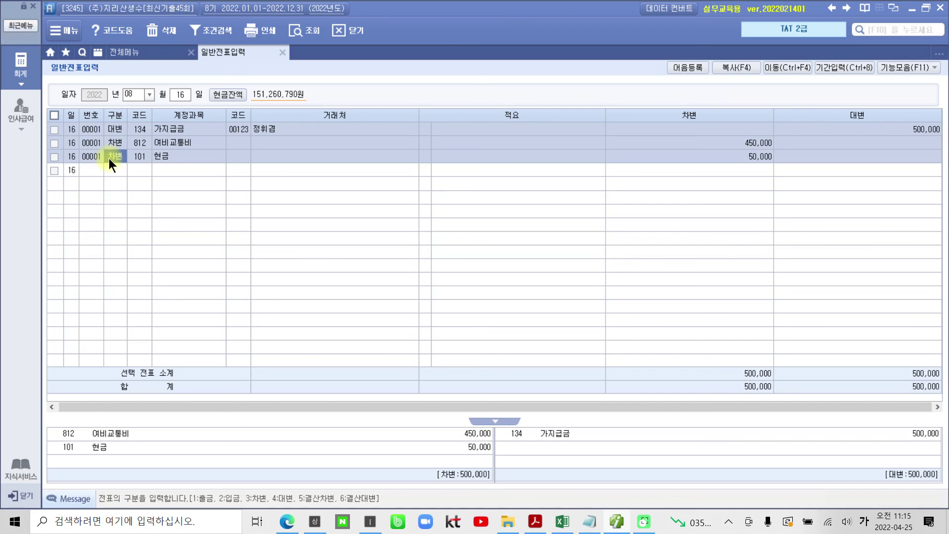
pyautogui.click(535, 522)
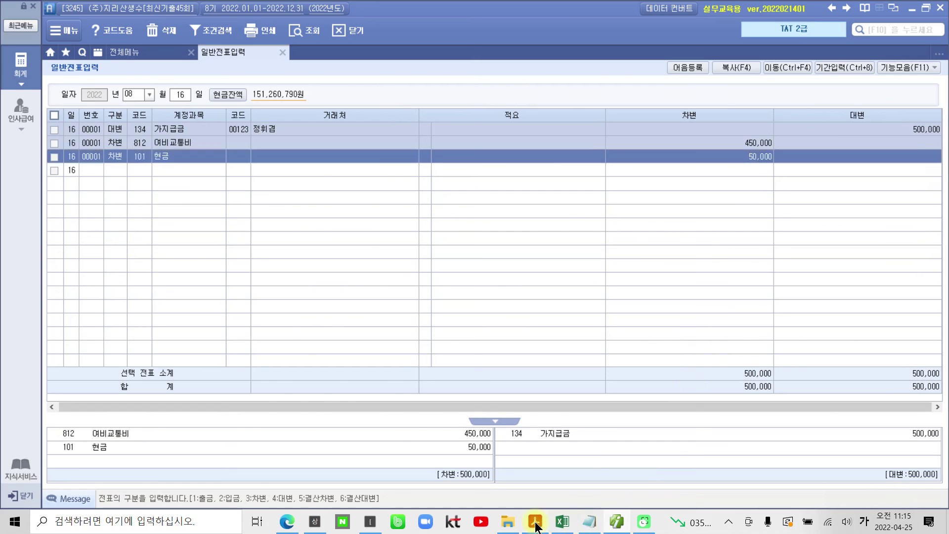
# Scroll the problem sheet down to section 5 and back up to the 출장내역 table.
pyautogui.scroll(-3, 401, 410)
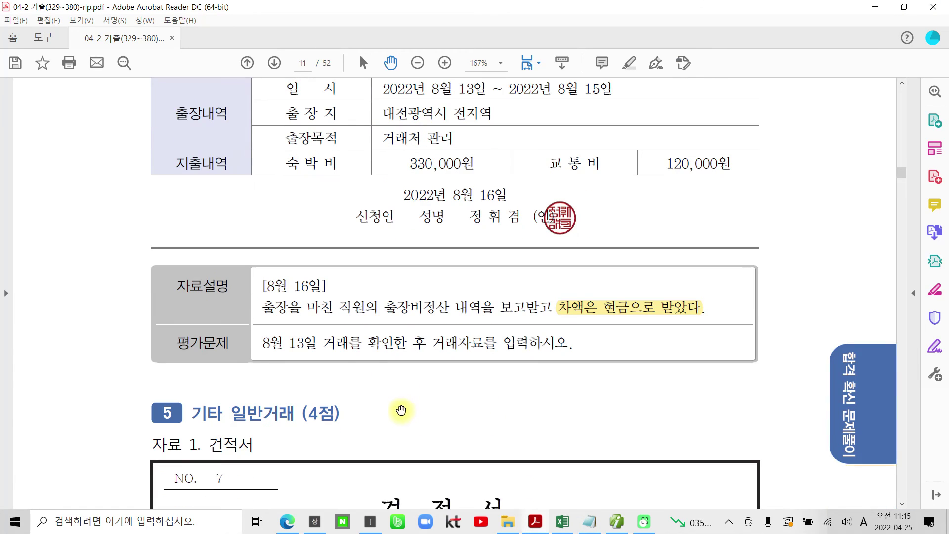
pyautogui.scroll(-2, 398, 411)
pyautogui.scroll(-2, 399, 412)
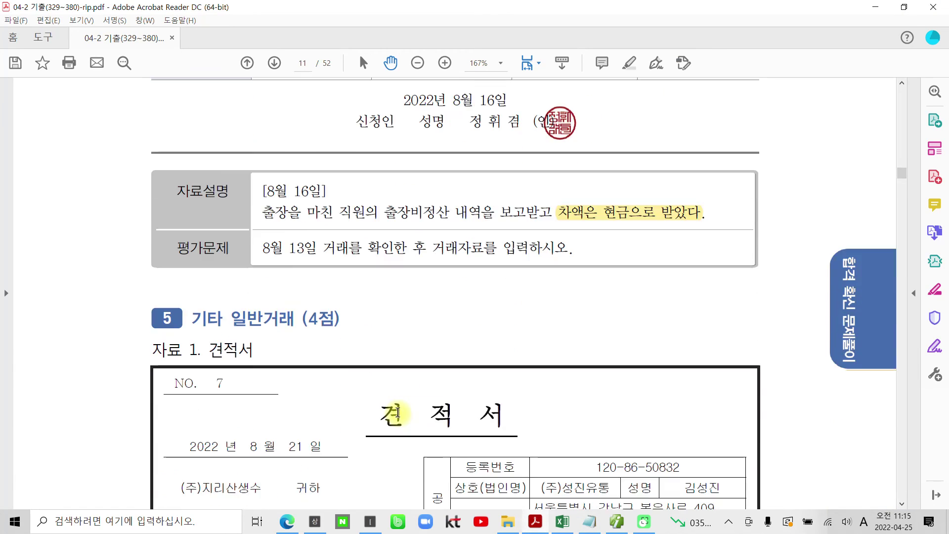
pyautogui.scroll(3, 399, 412)
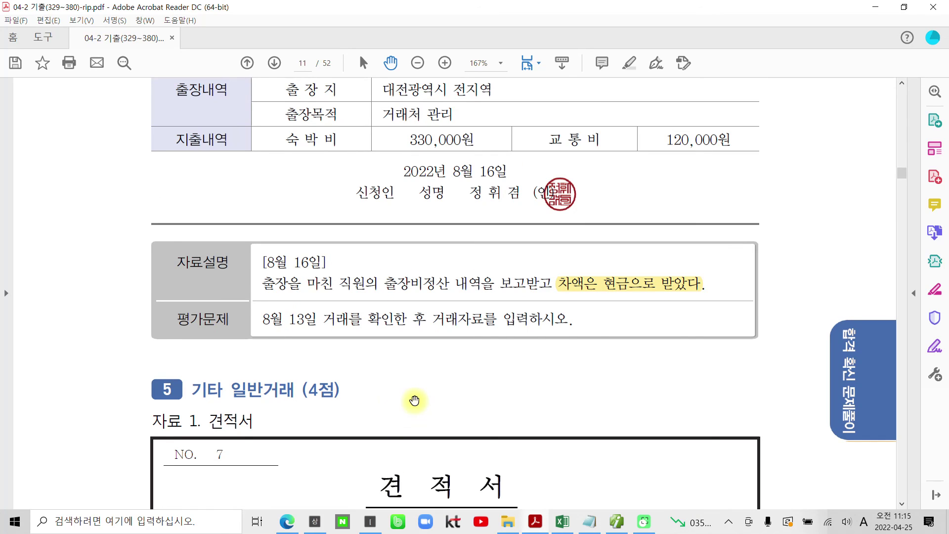